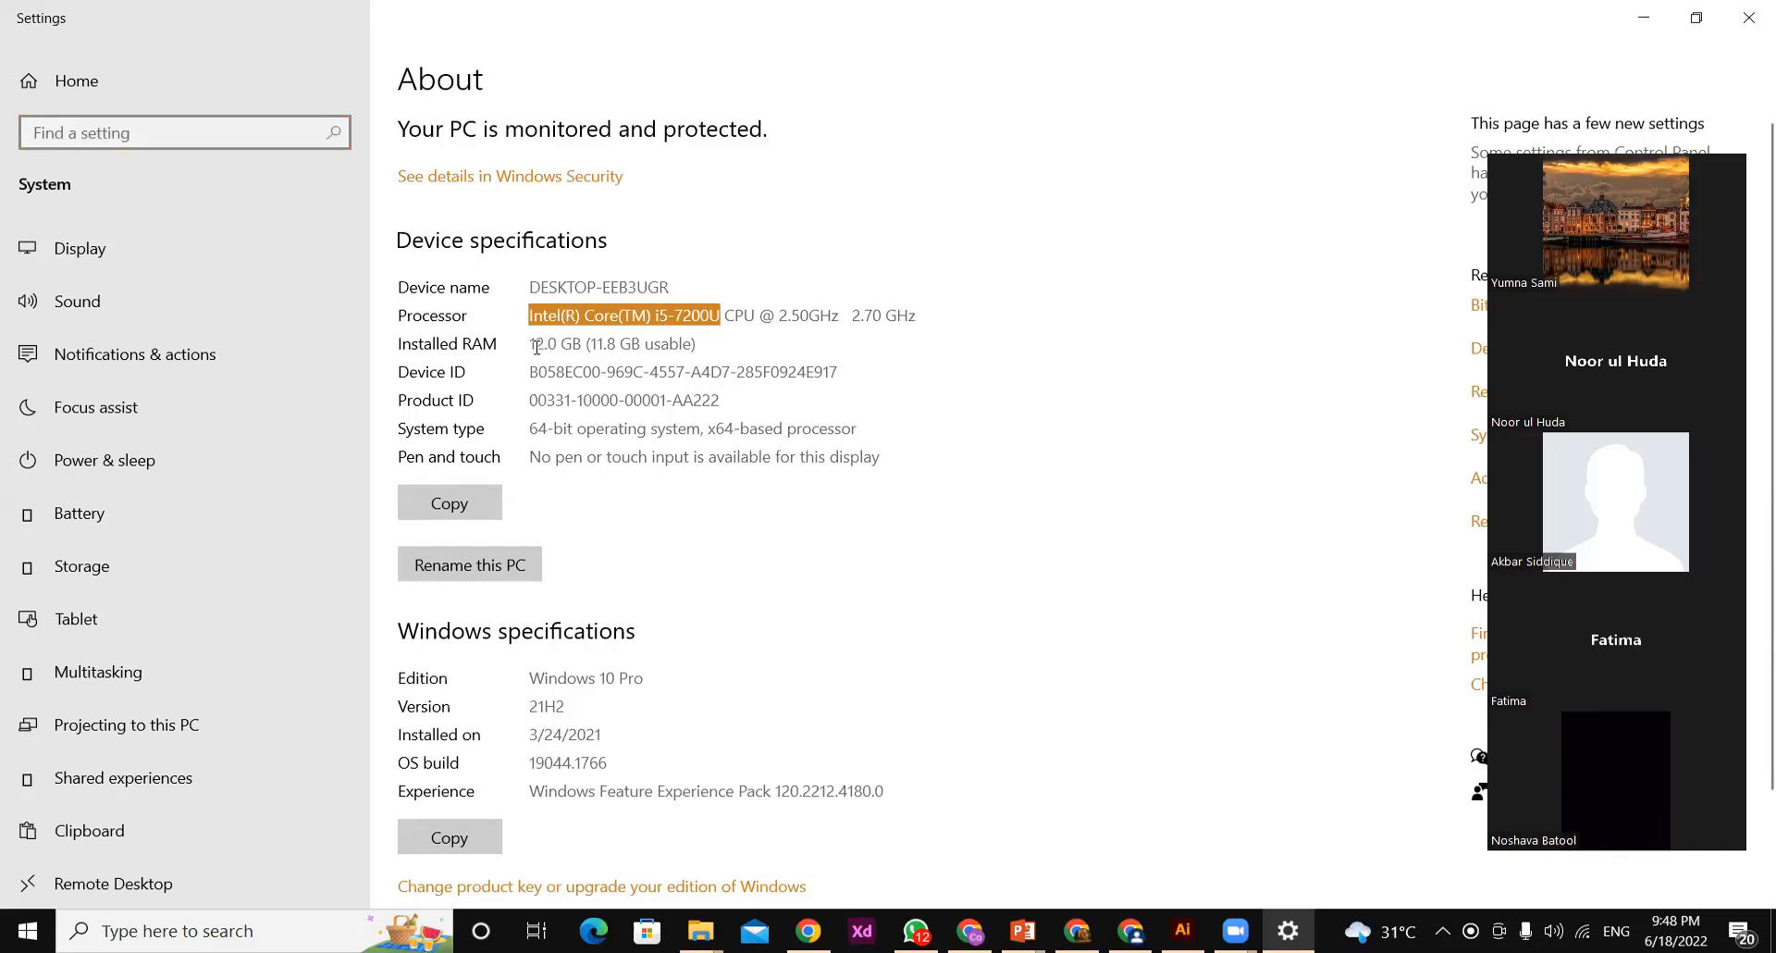
Highlight the installed RAM, the 64-bit system type and the Windows edition on the About page, and minimize Settings
left_click_drag(531, 344, 581, 345)
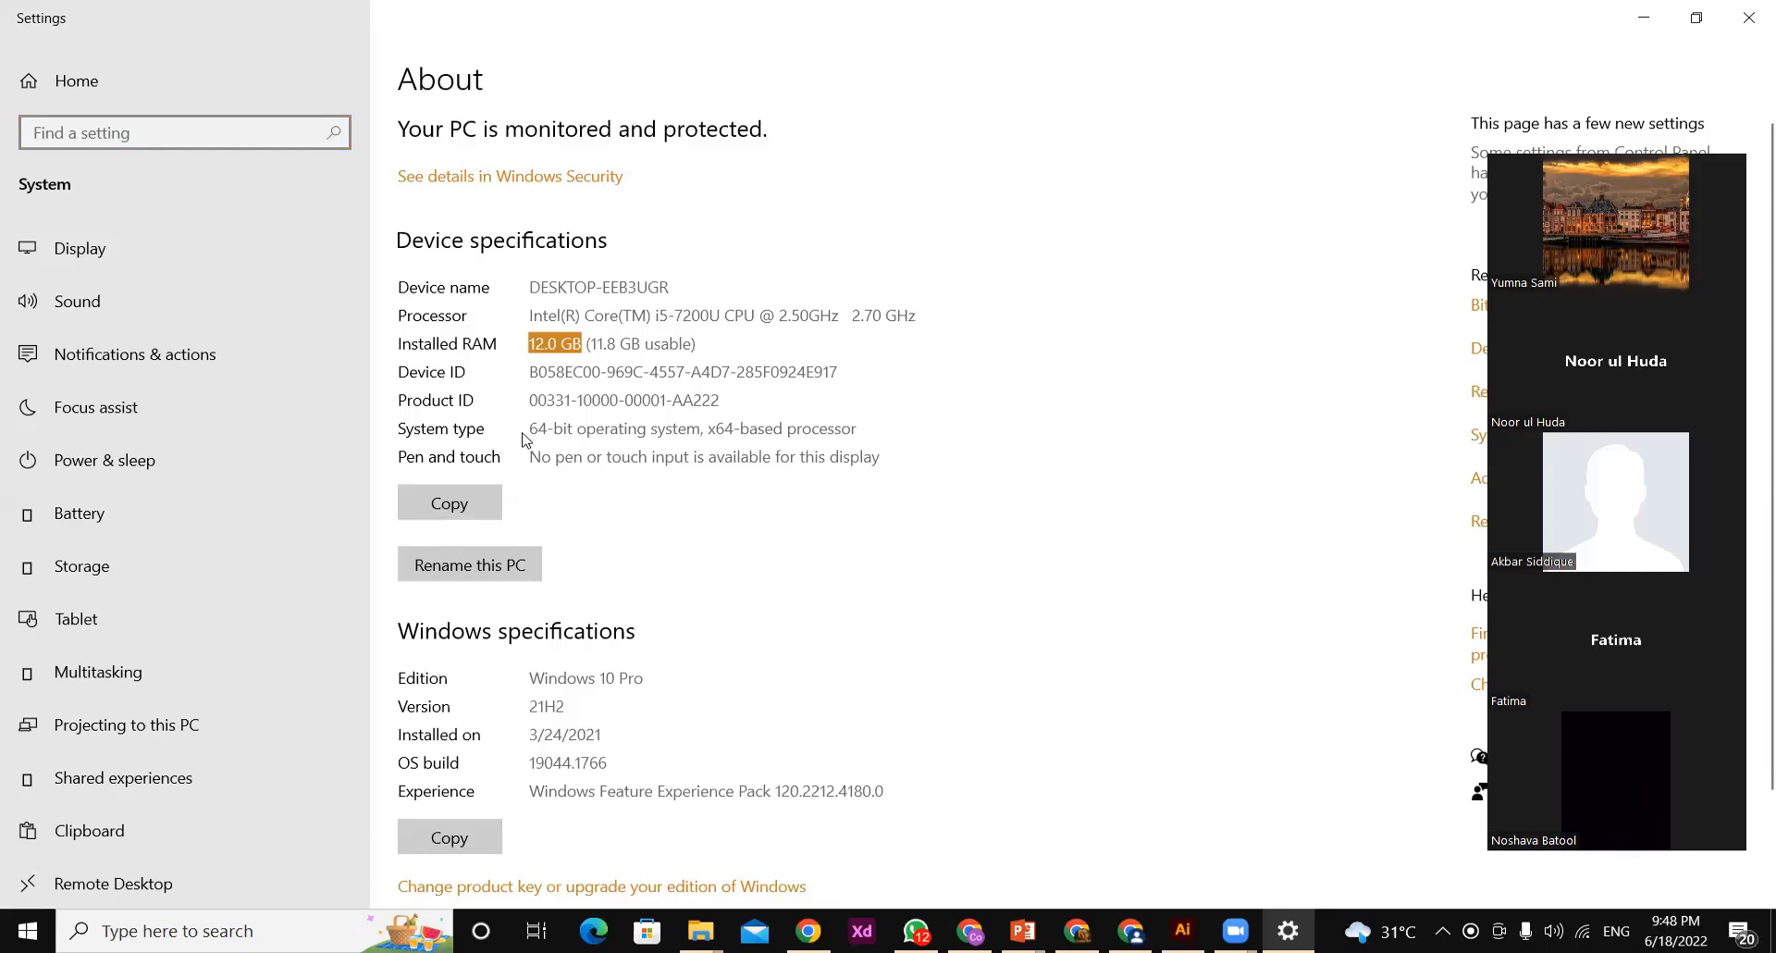
left_click_drag(529, 429, 572, 432)
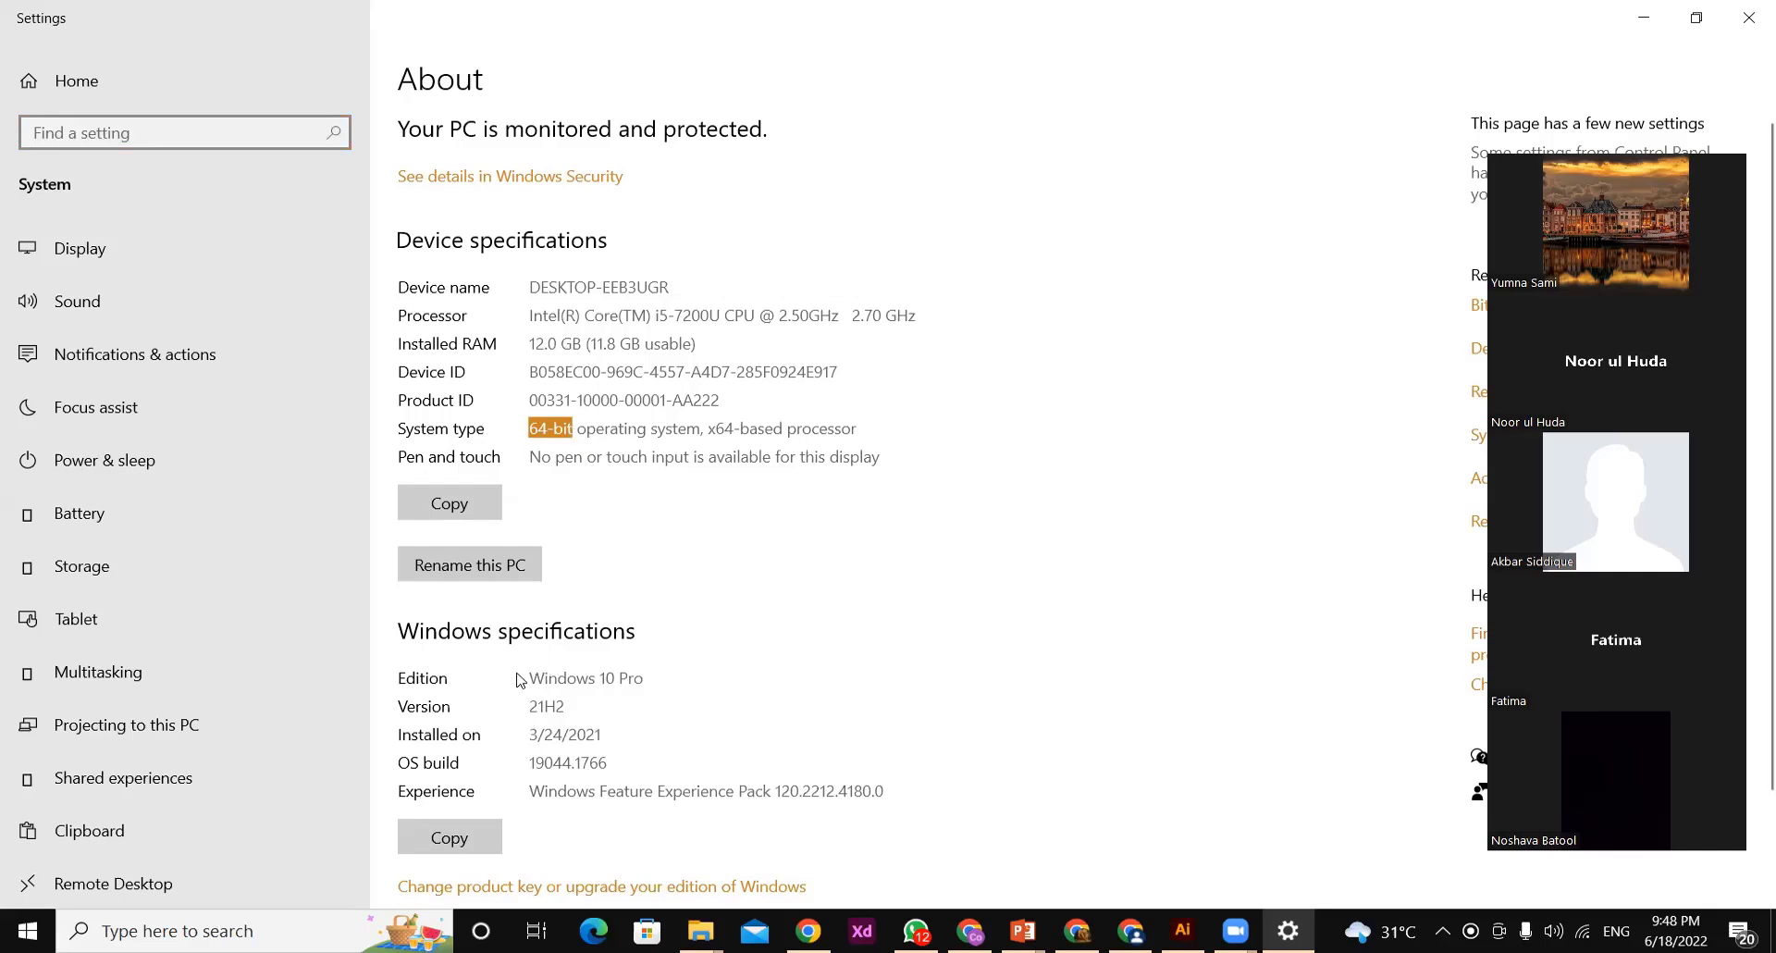
left_click(567, 680)
left_click_drag(567, 680, 658, 689)
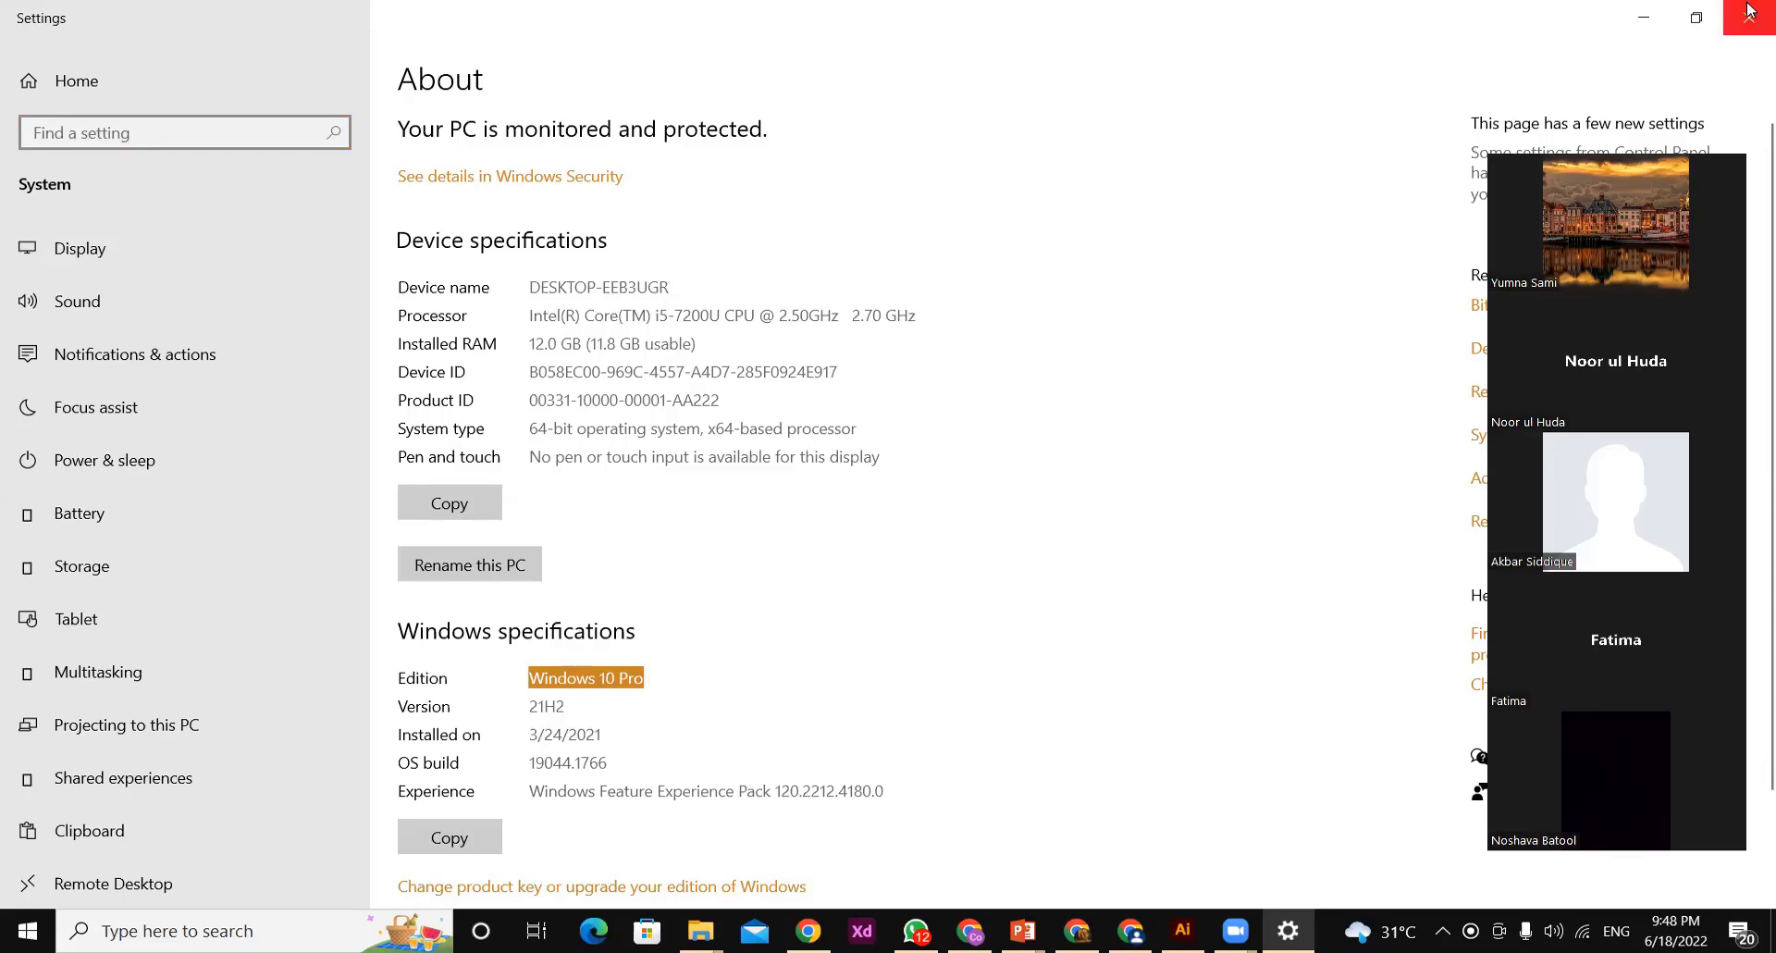
left_click(1651, 13)
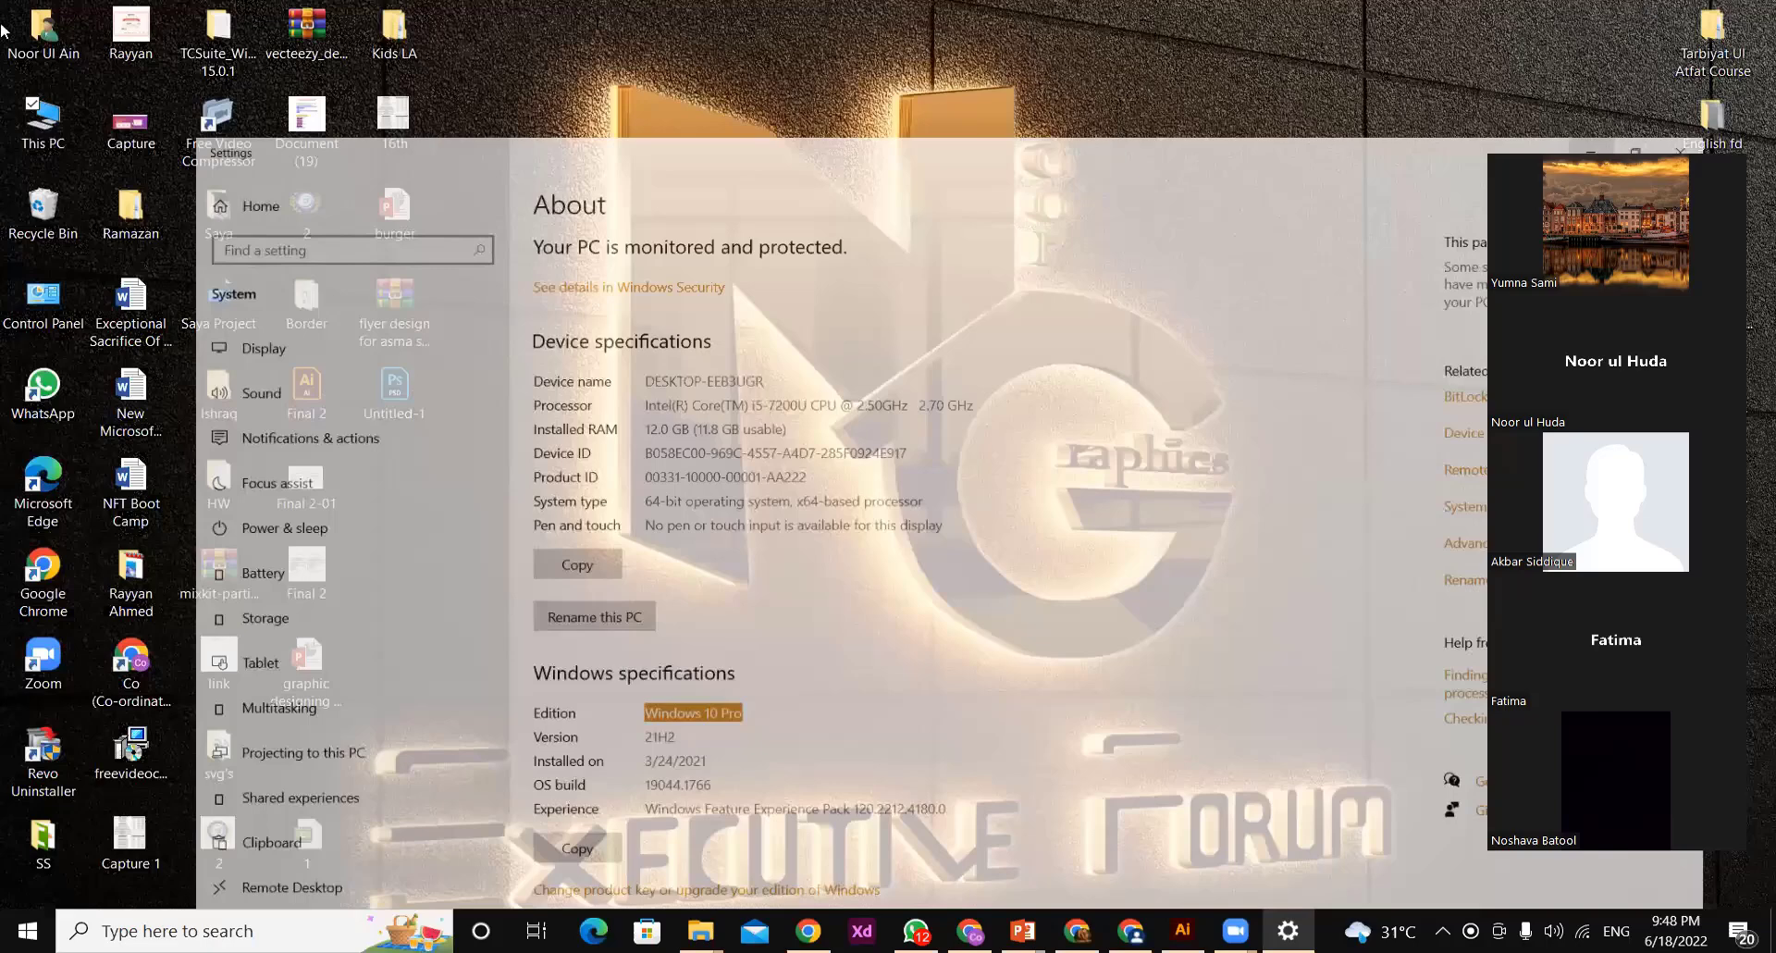
Open This PC to examine the free space on the drives, and minimize its window
left_click(43, 145)
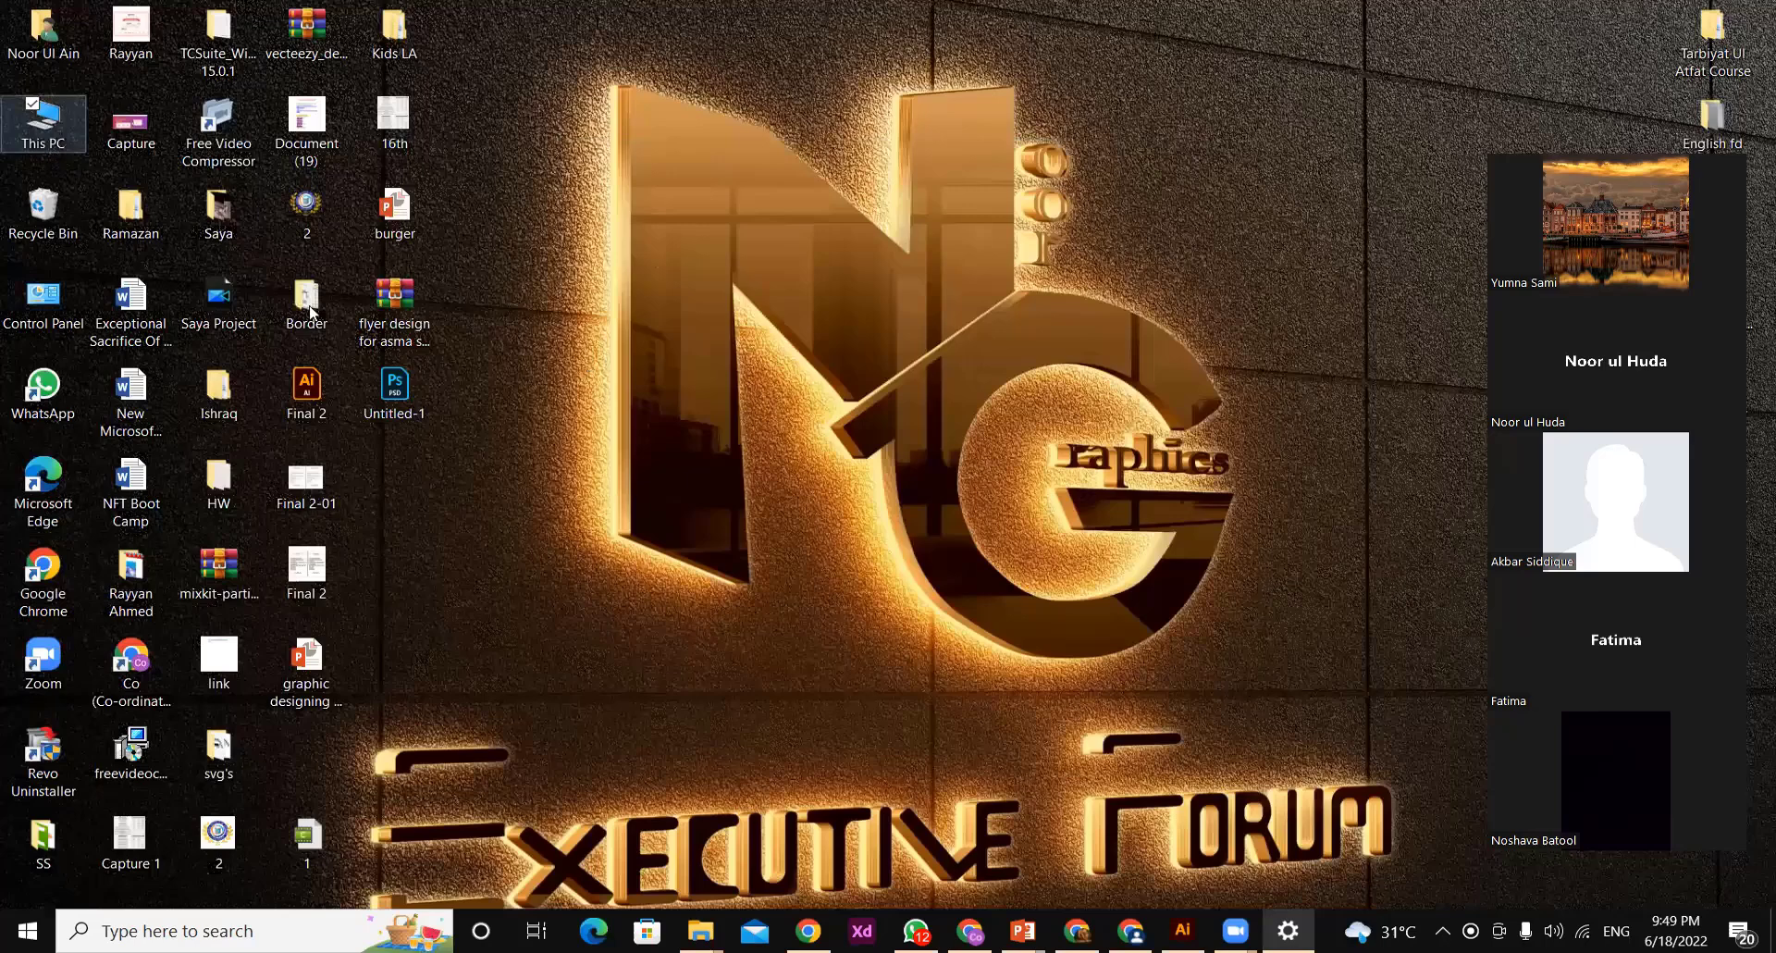
key("Return")
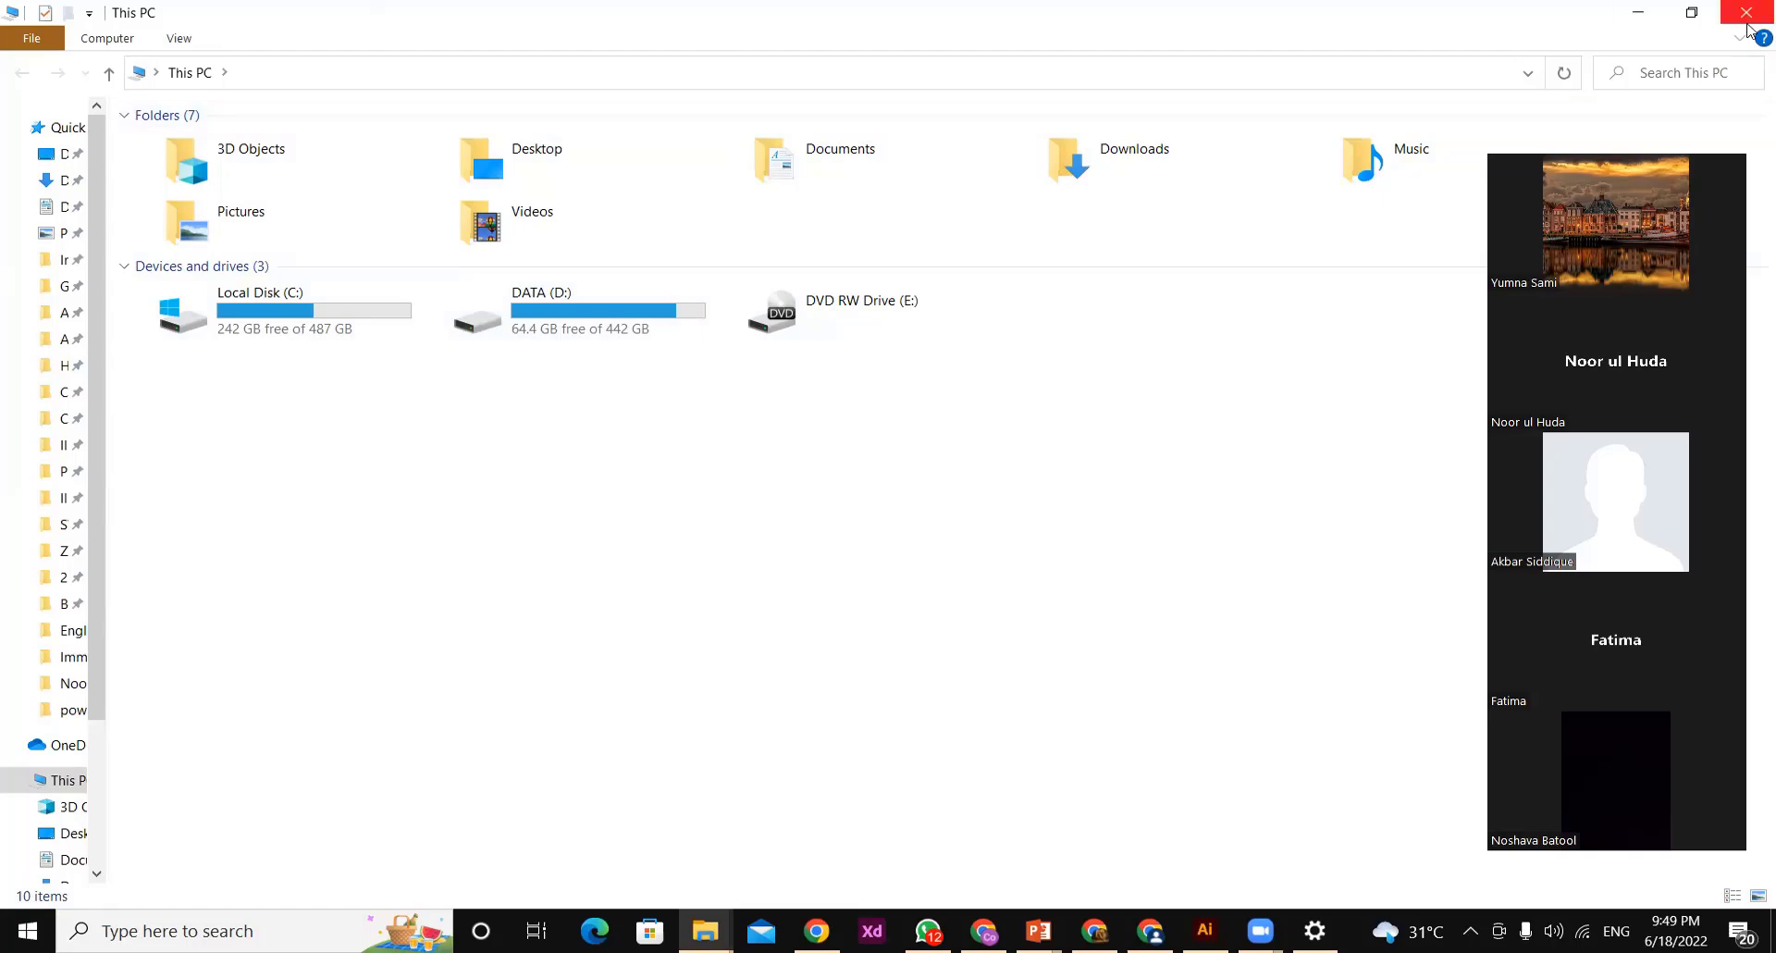
left_click(1658, 15)
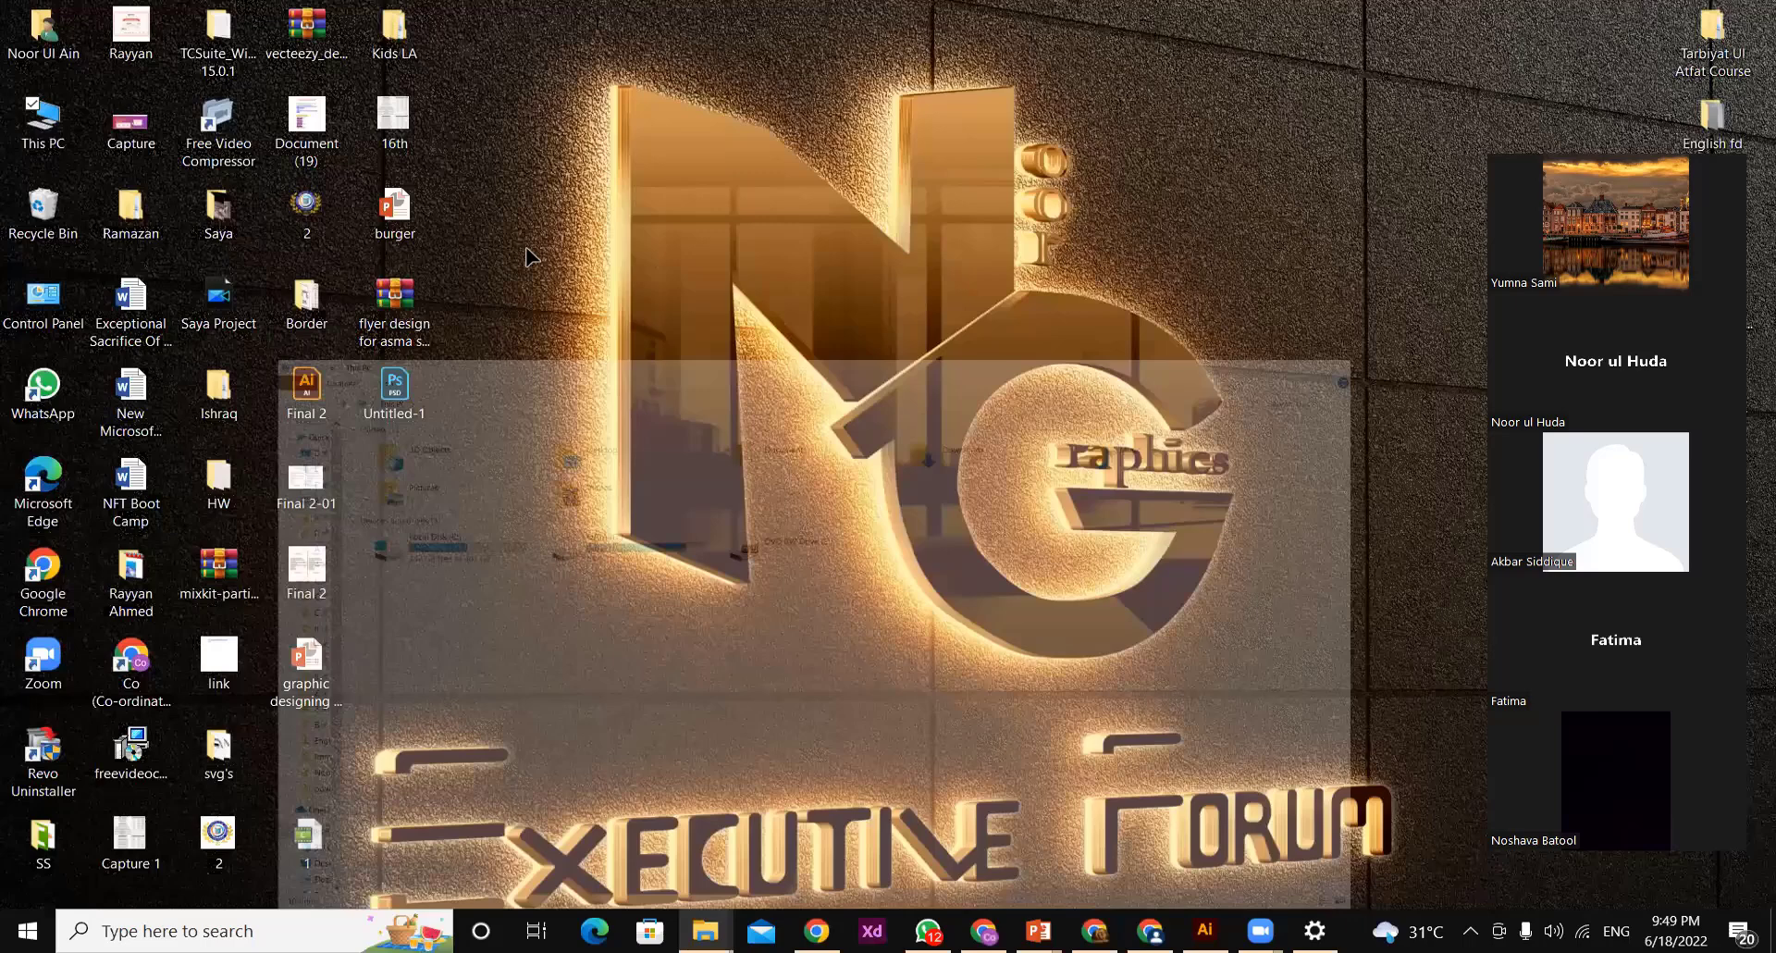
Switch to Illustrator and draw a rectangle that covers the whole artboard
key("alt+Tab")
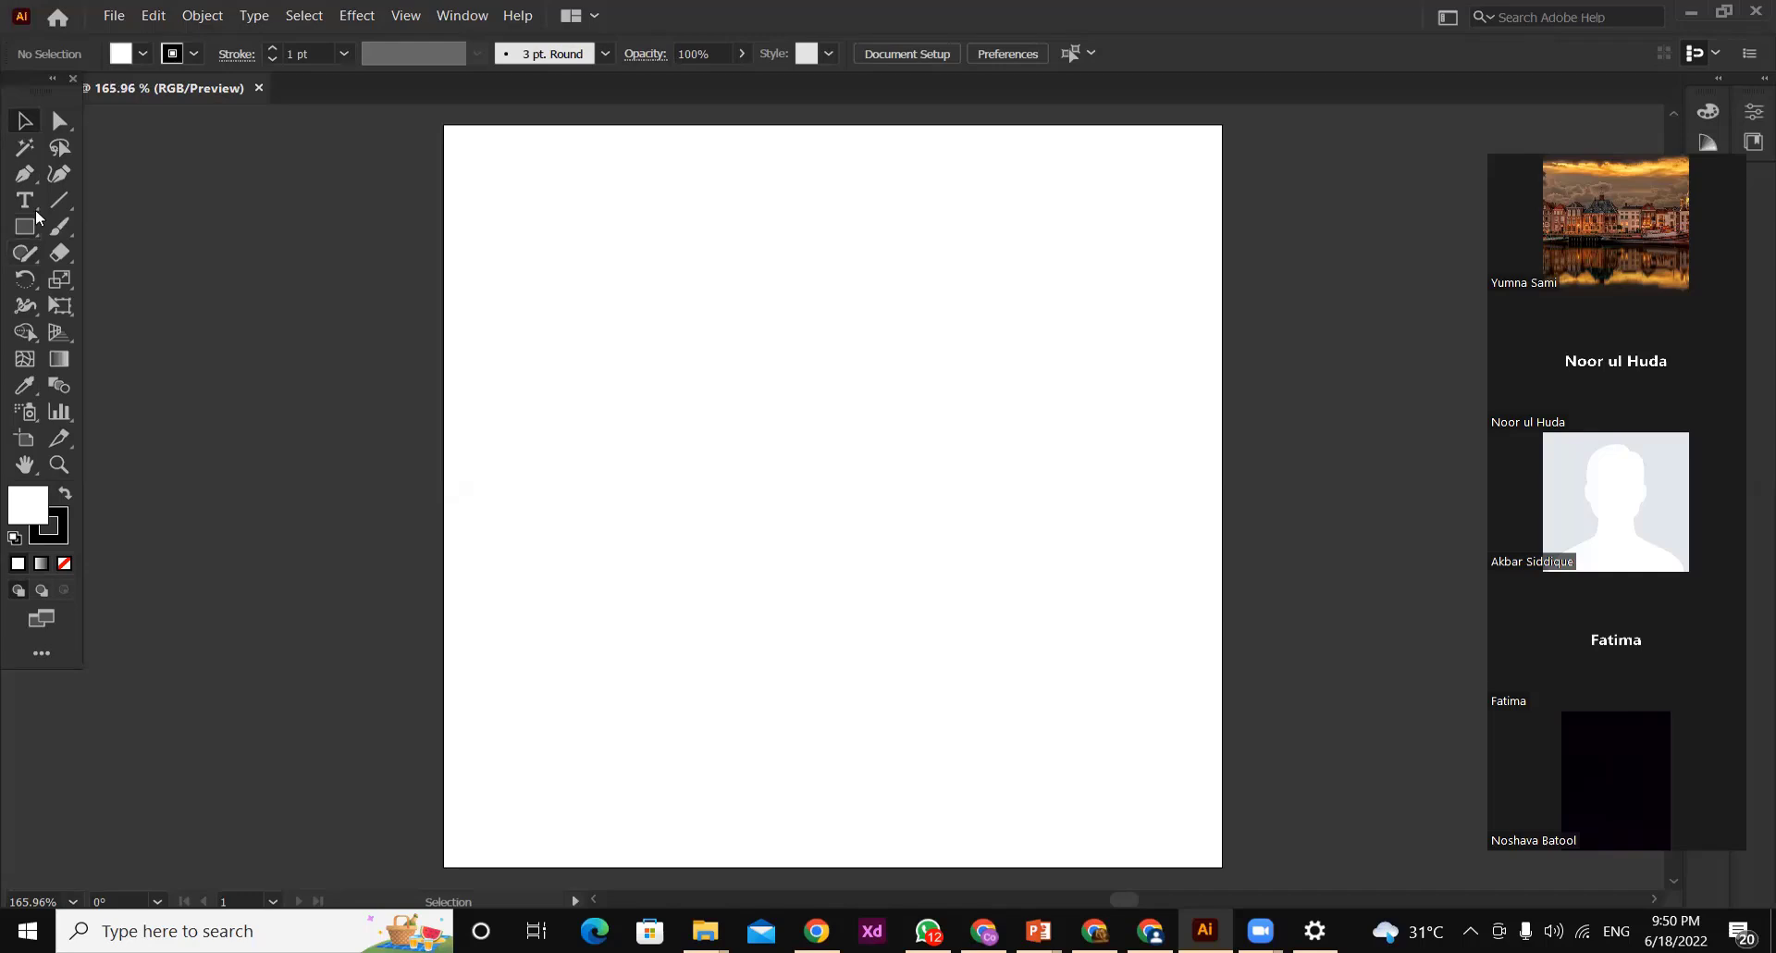
left_click(28, 235)
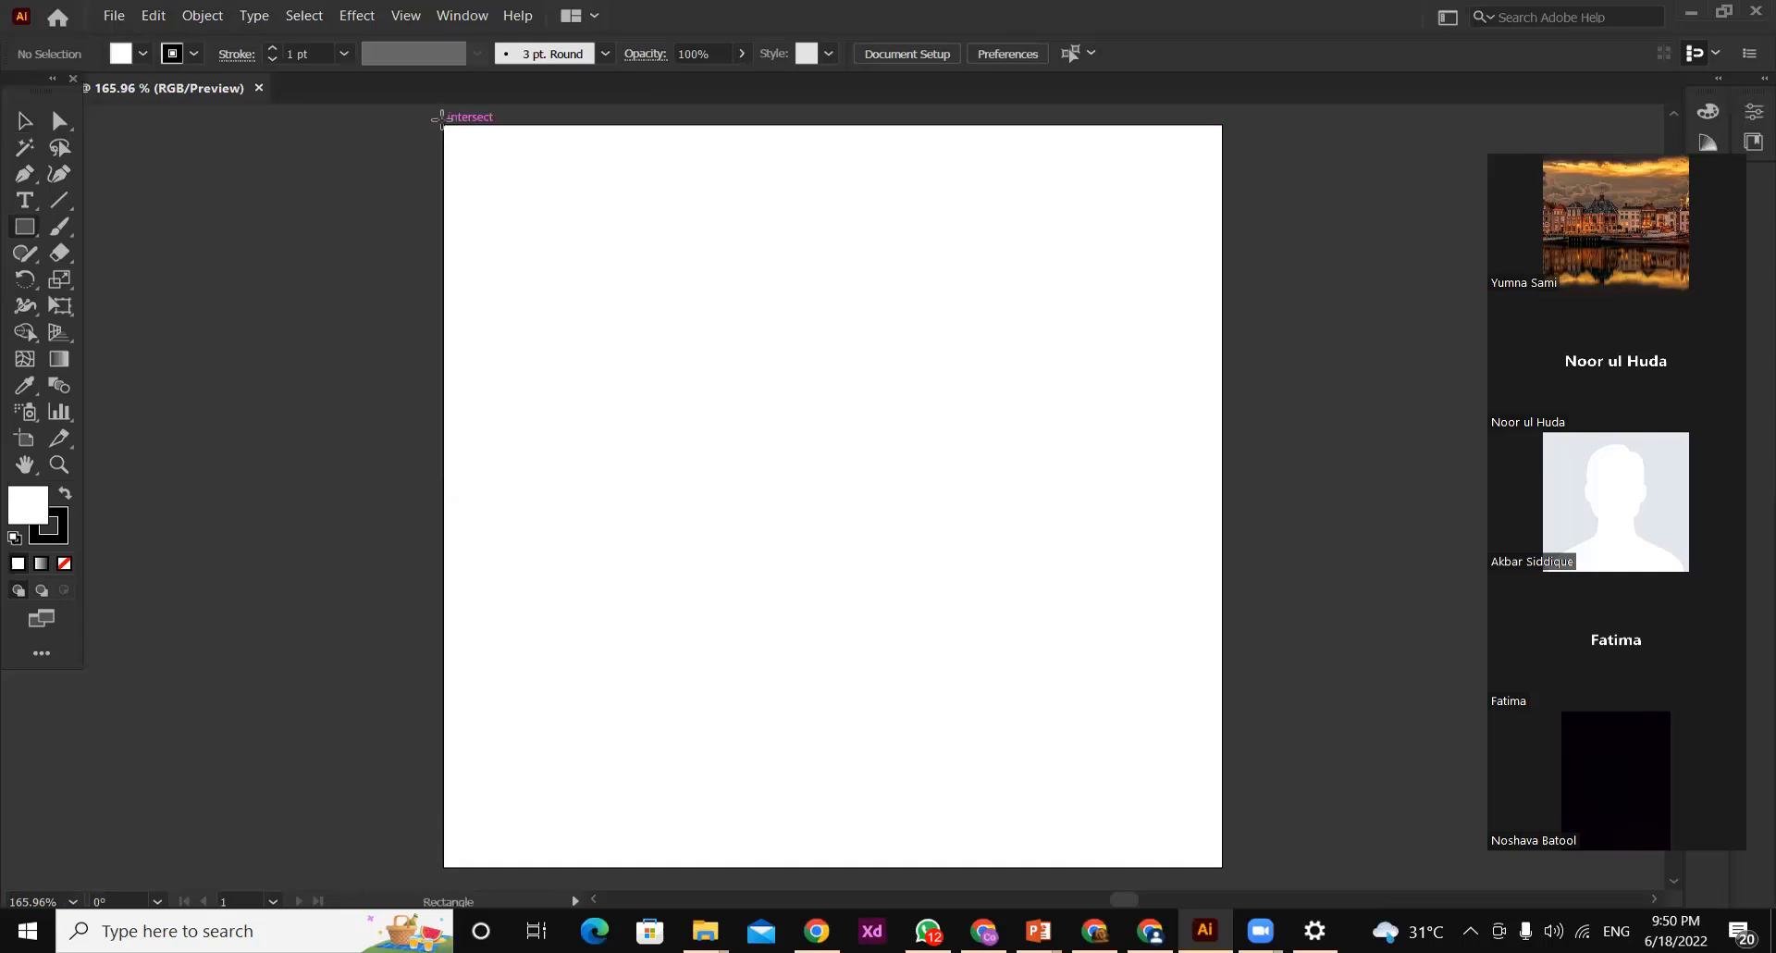
left_click_drag(438, 125, 1226, 608)
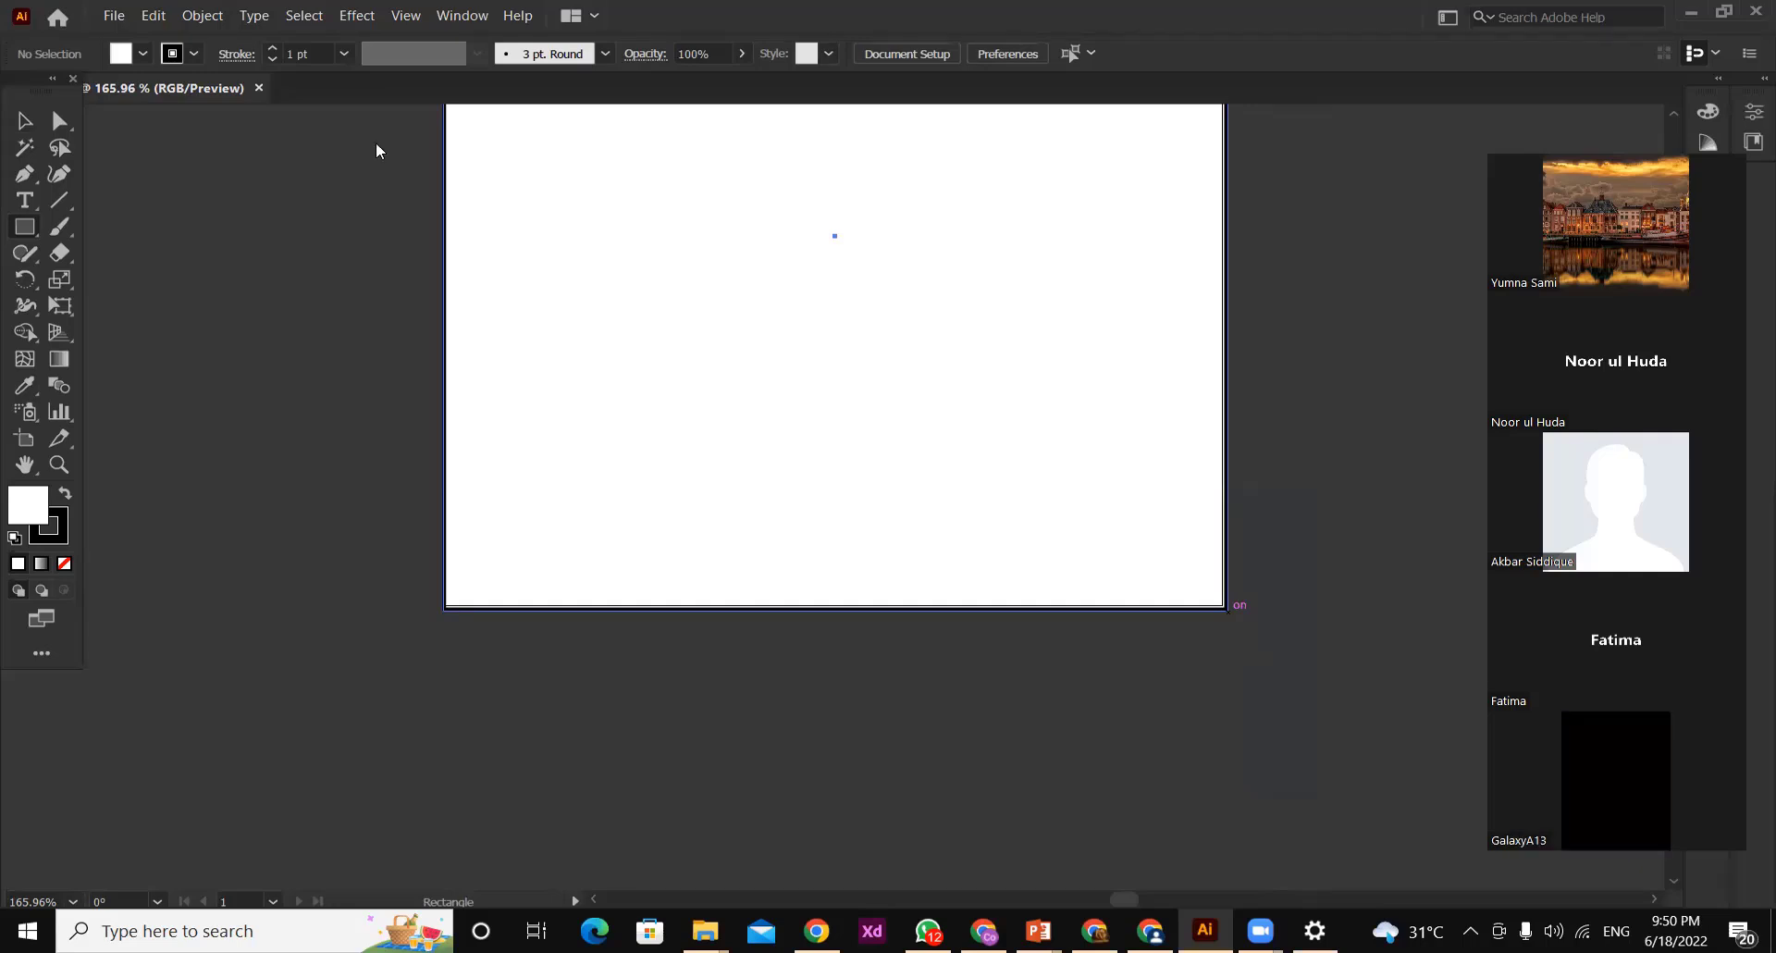
left_click_drag(1633, 143, 1460, 138)
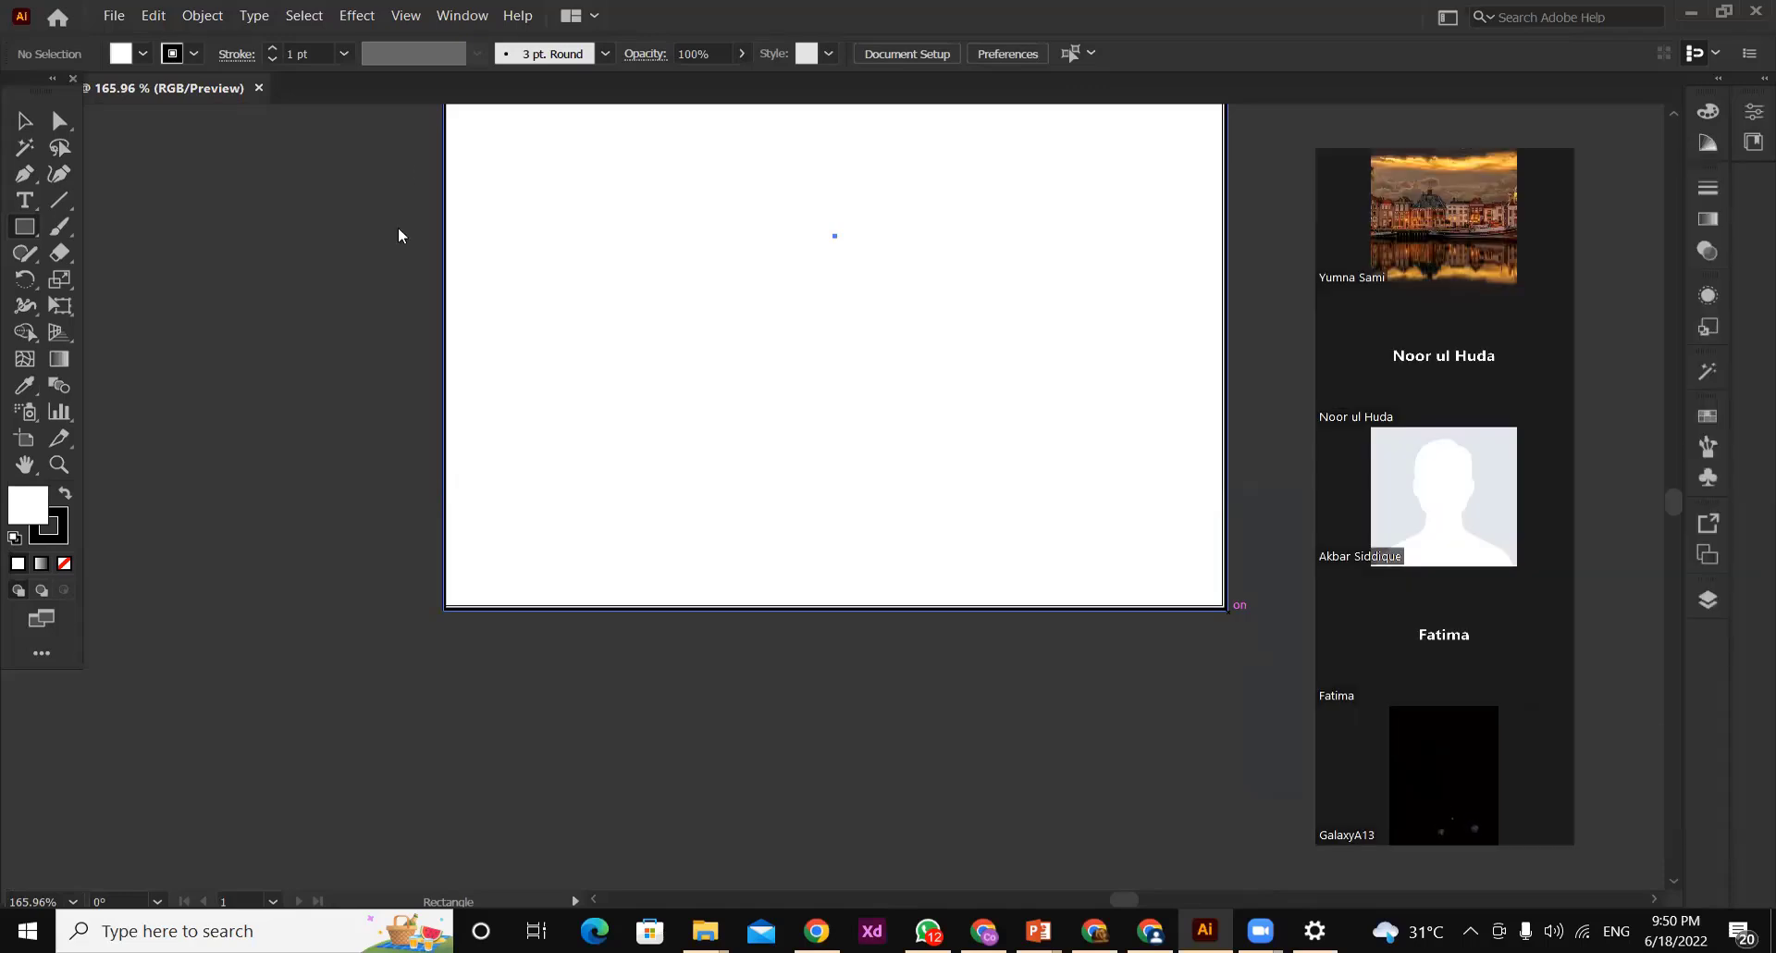
scroll(1643, 529, "up", 5)
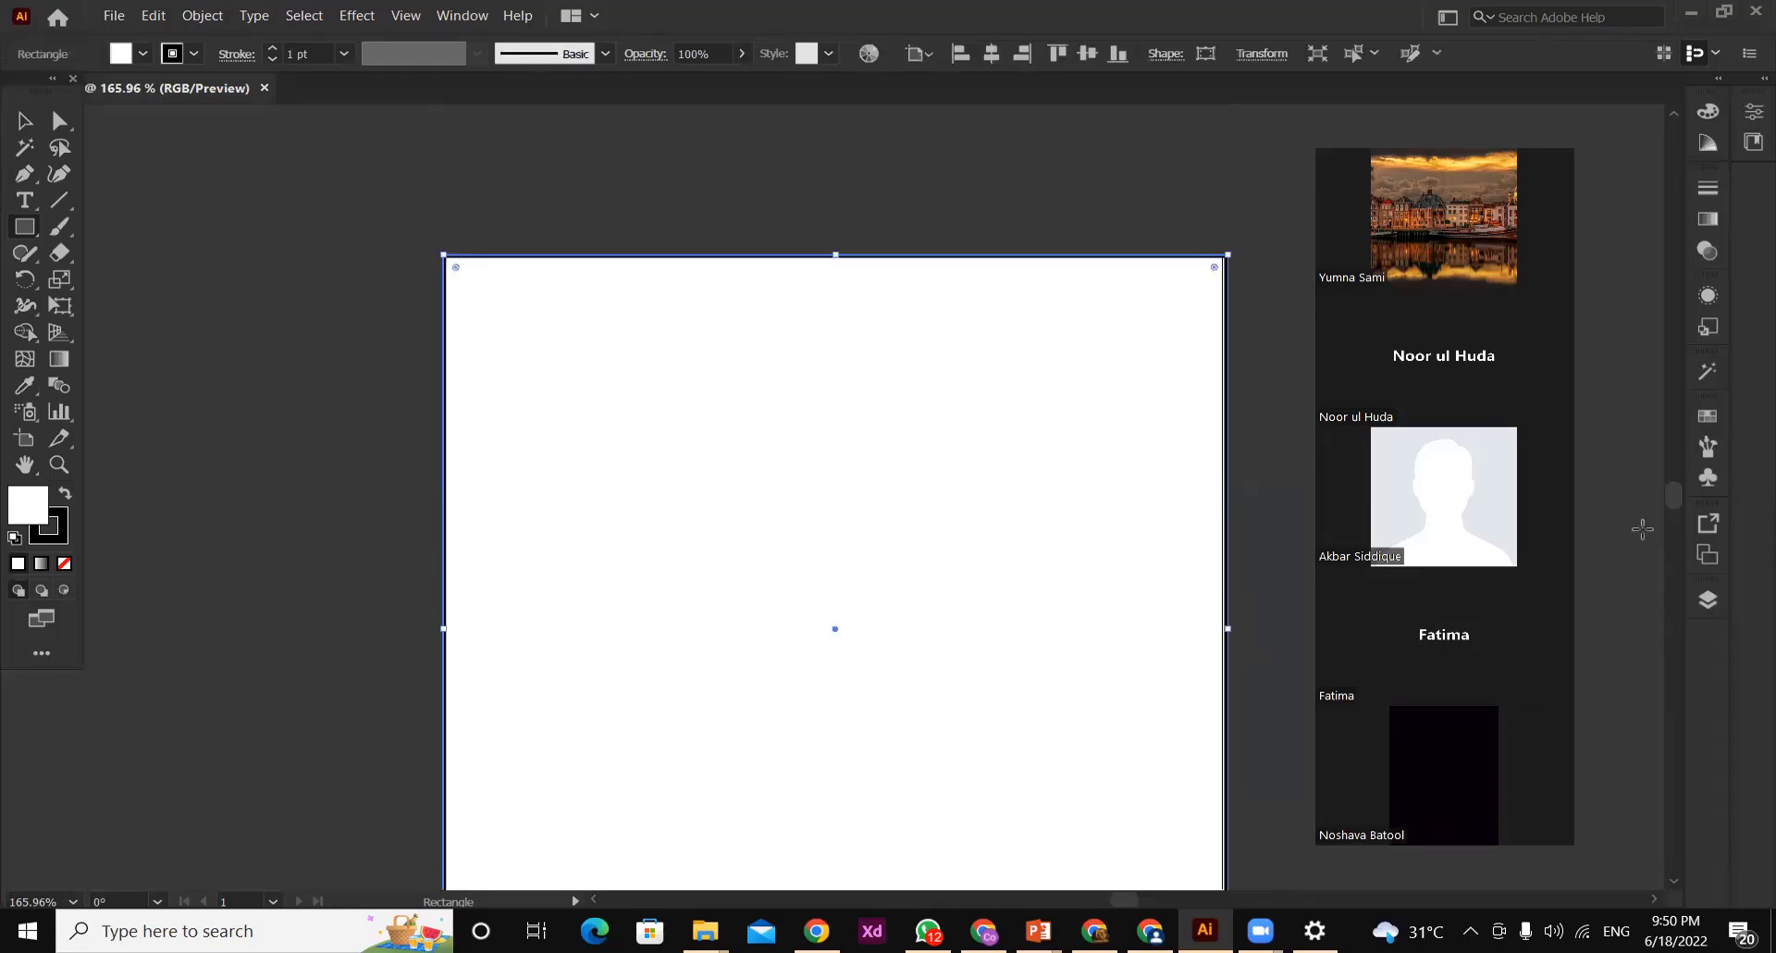
scroll(1670, 503, "down", 10)
scroll(1665, 498, "up", 11)
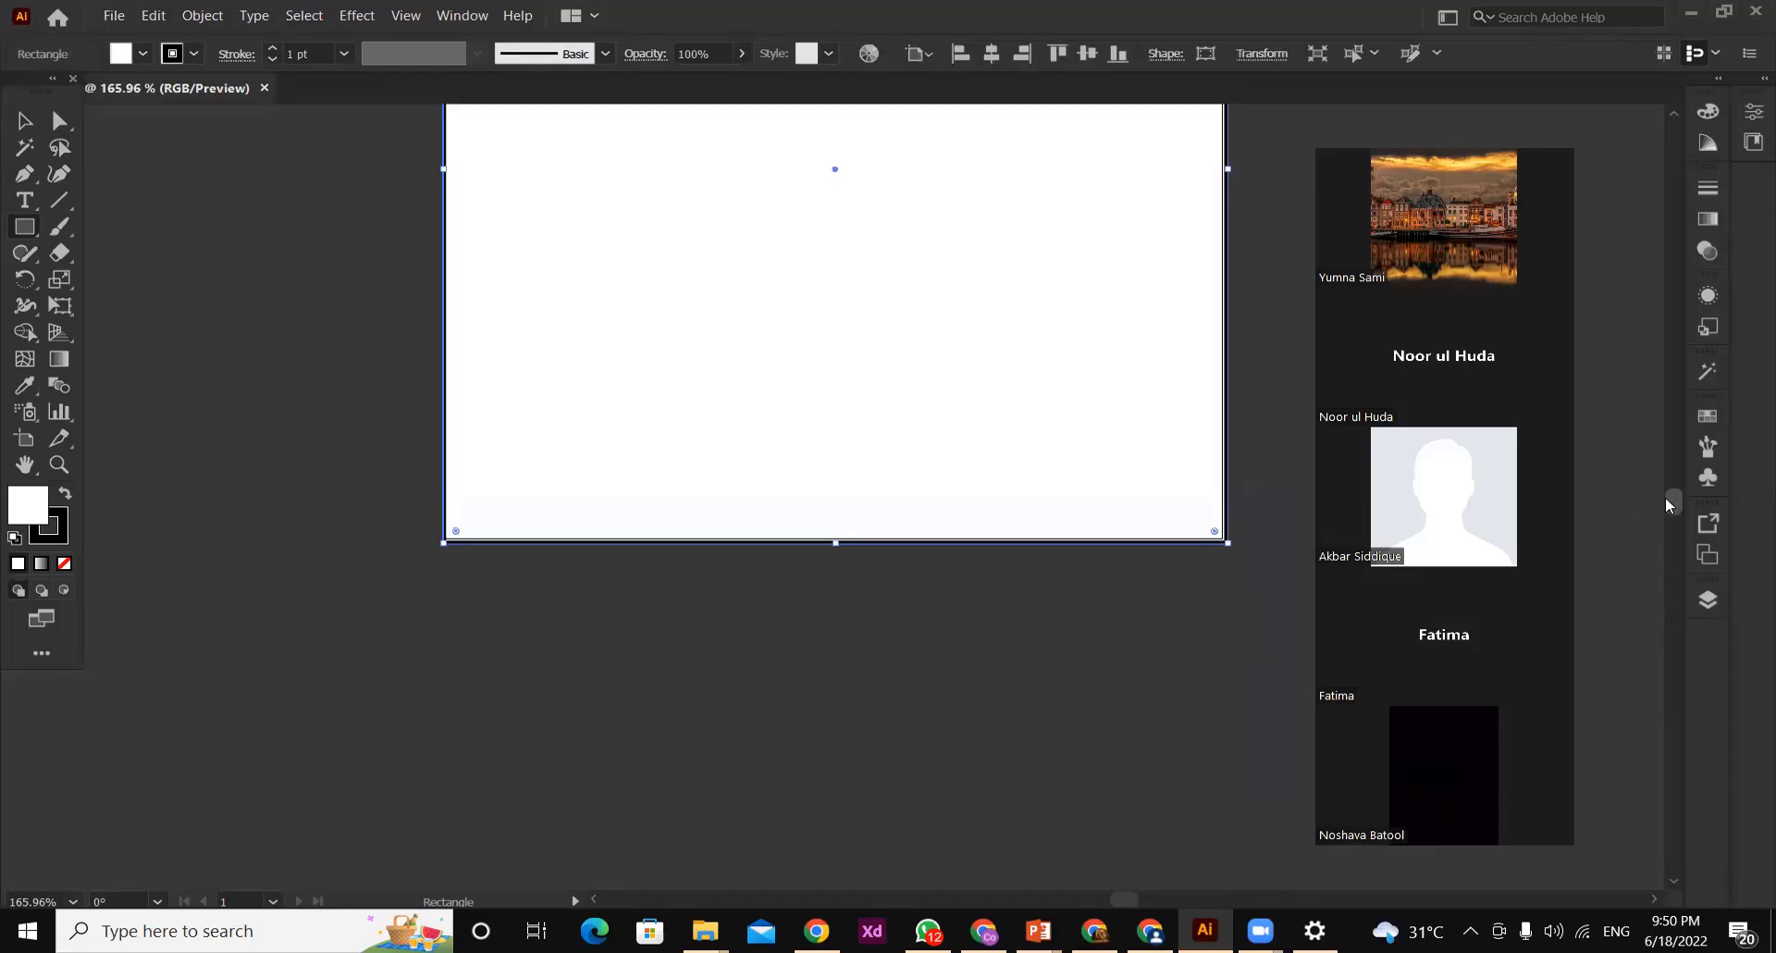
scroll(1662, 496, "down", 2)
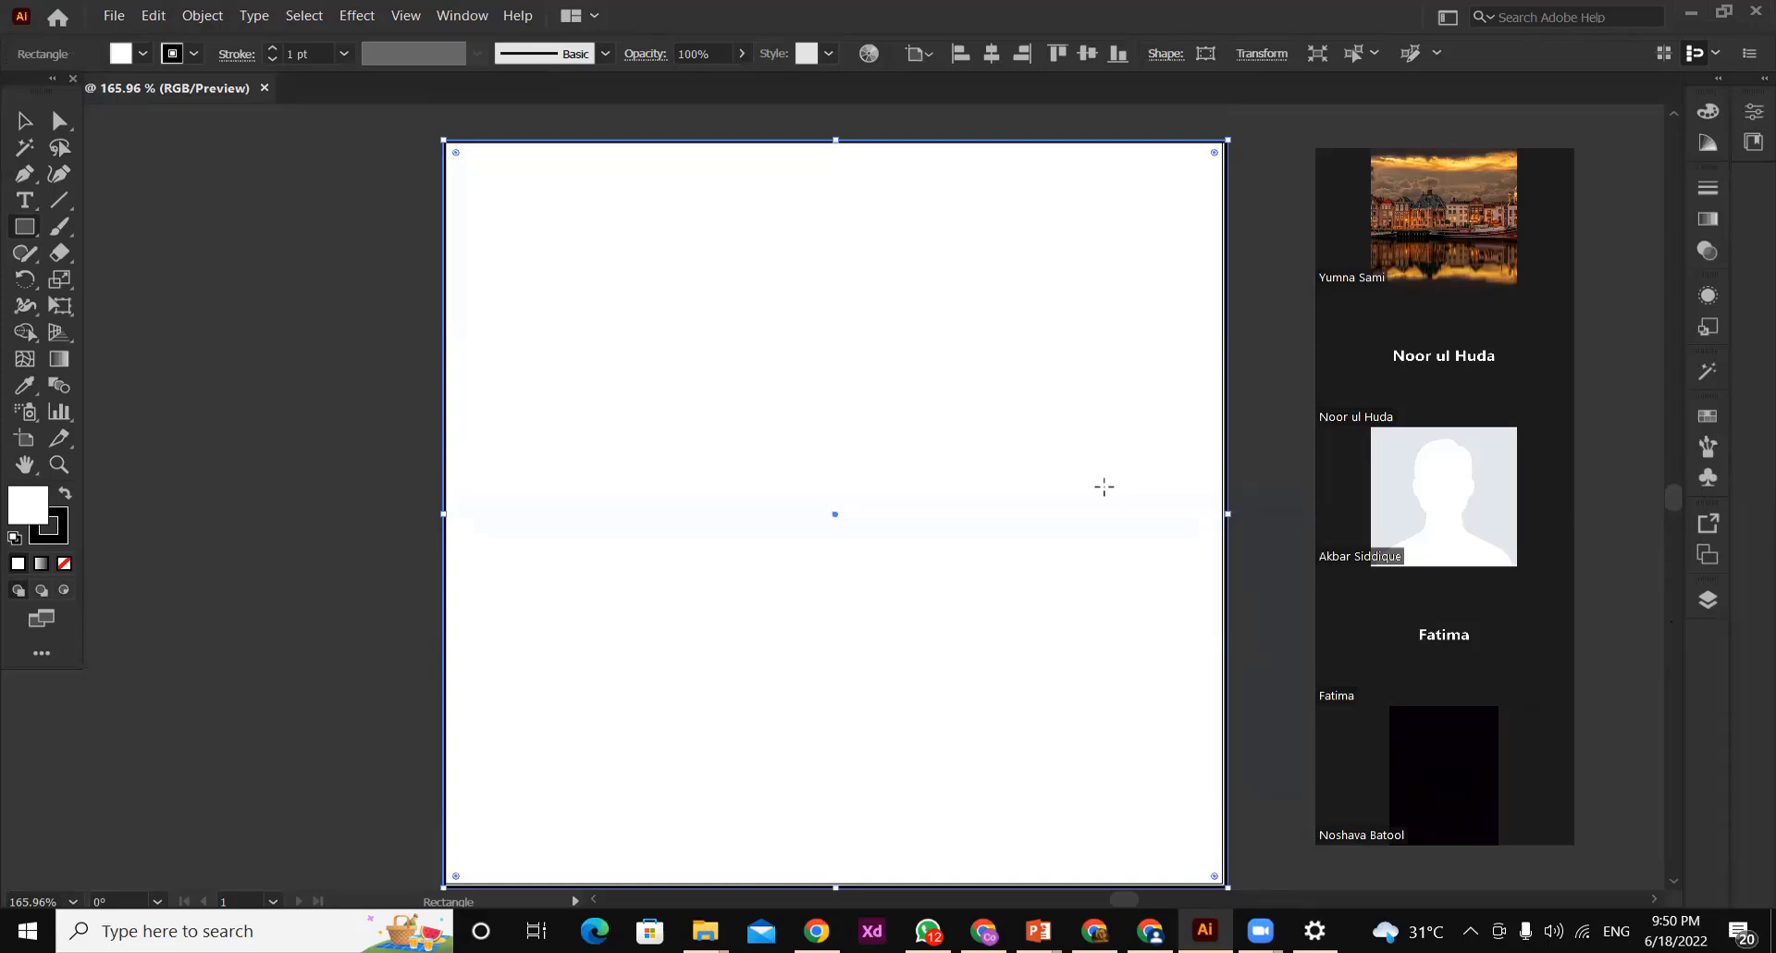
Fill the background rectangle with the dark blue swatch R=27 G=20 B=100
left_click(123, 54)
left_click(207, 105)
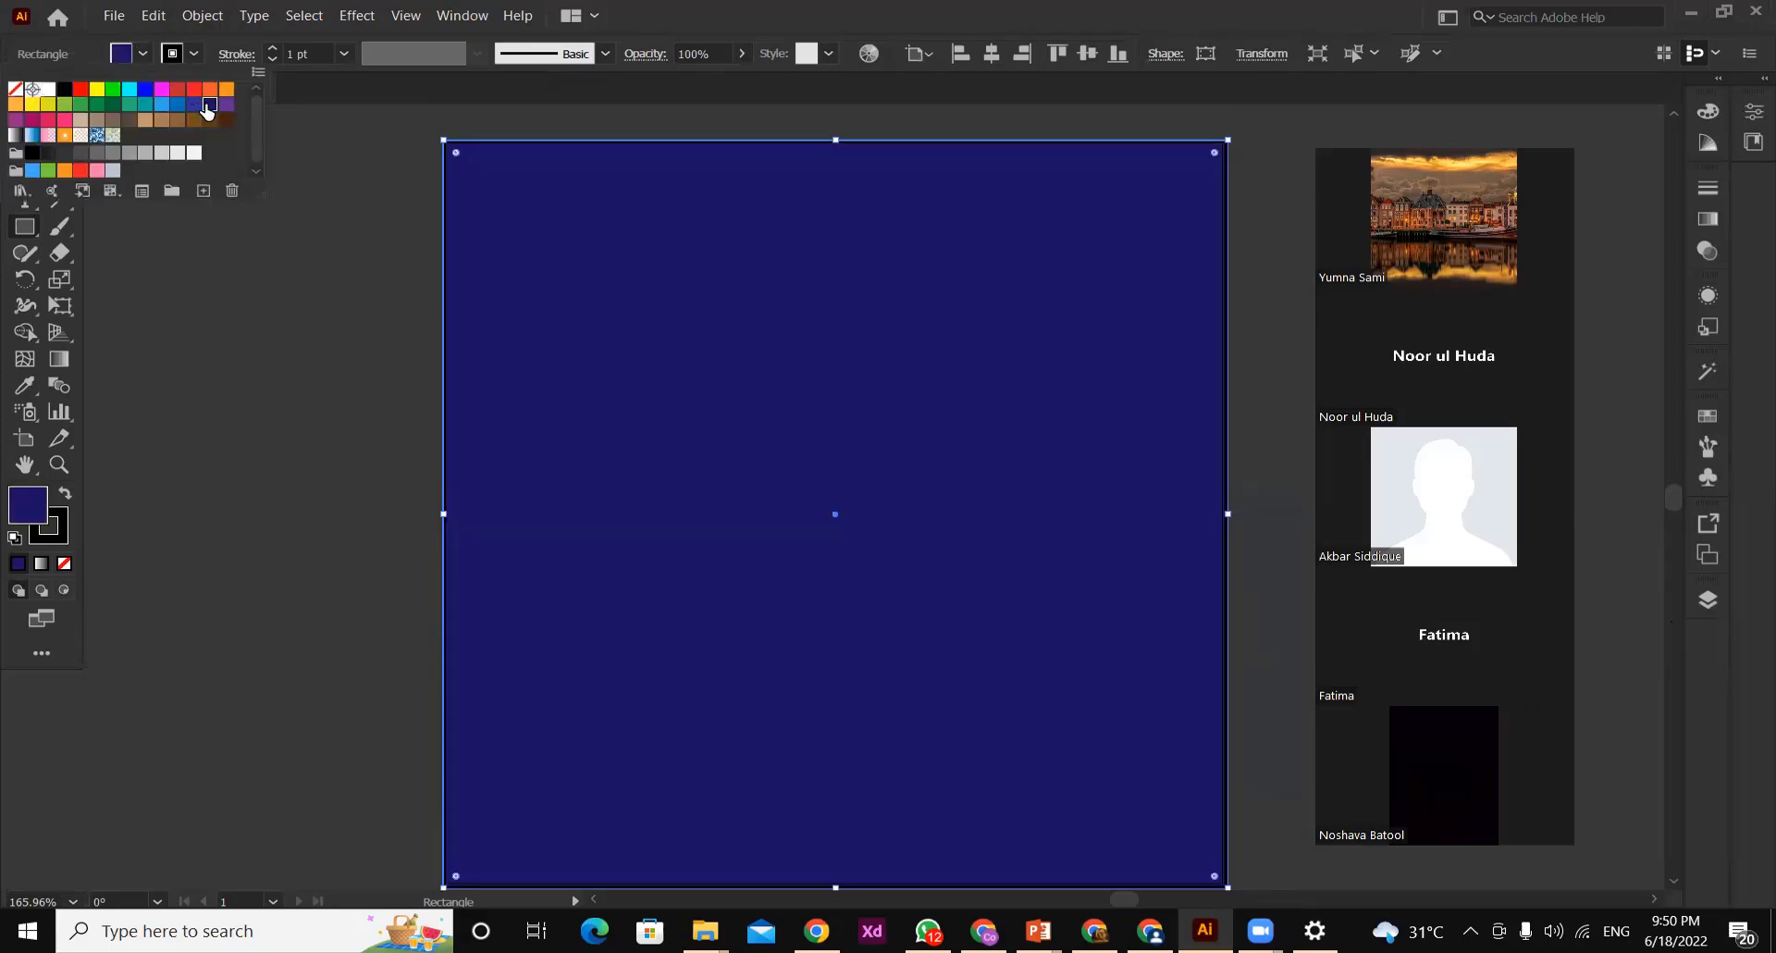
left_click(195, 104)
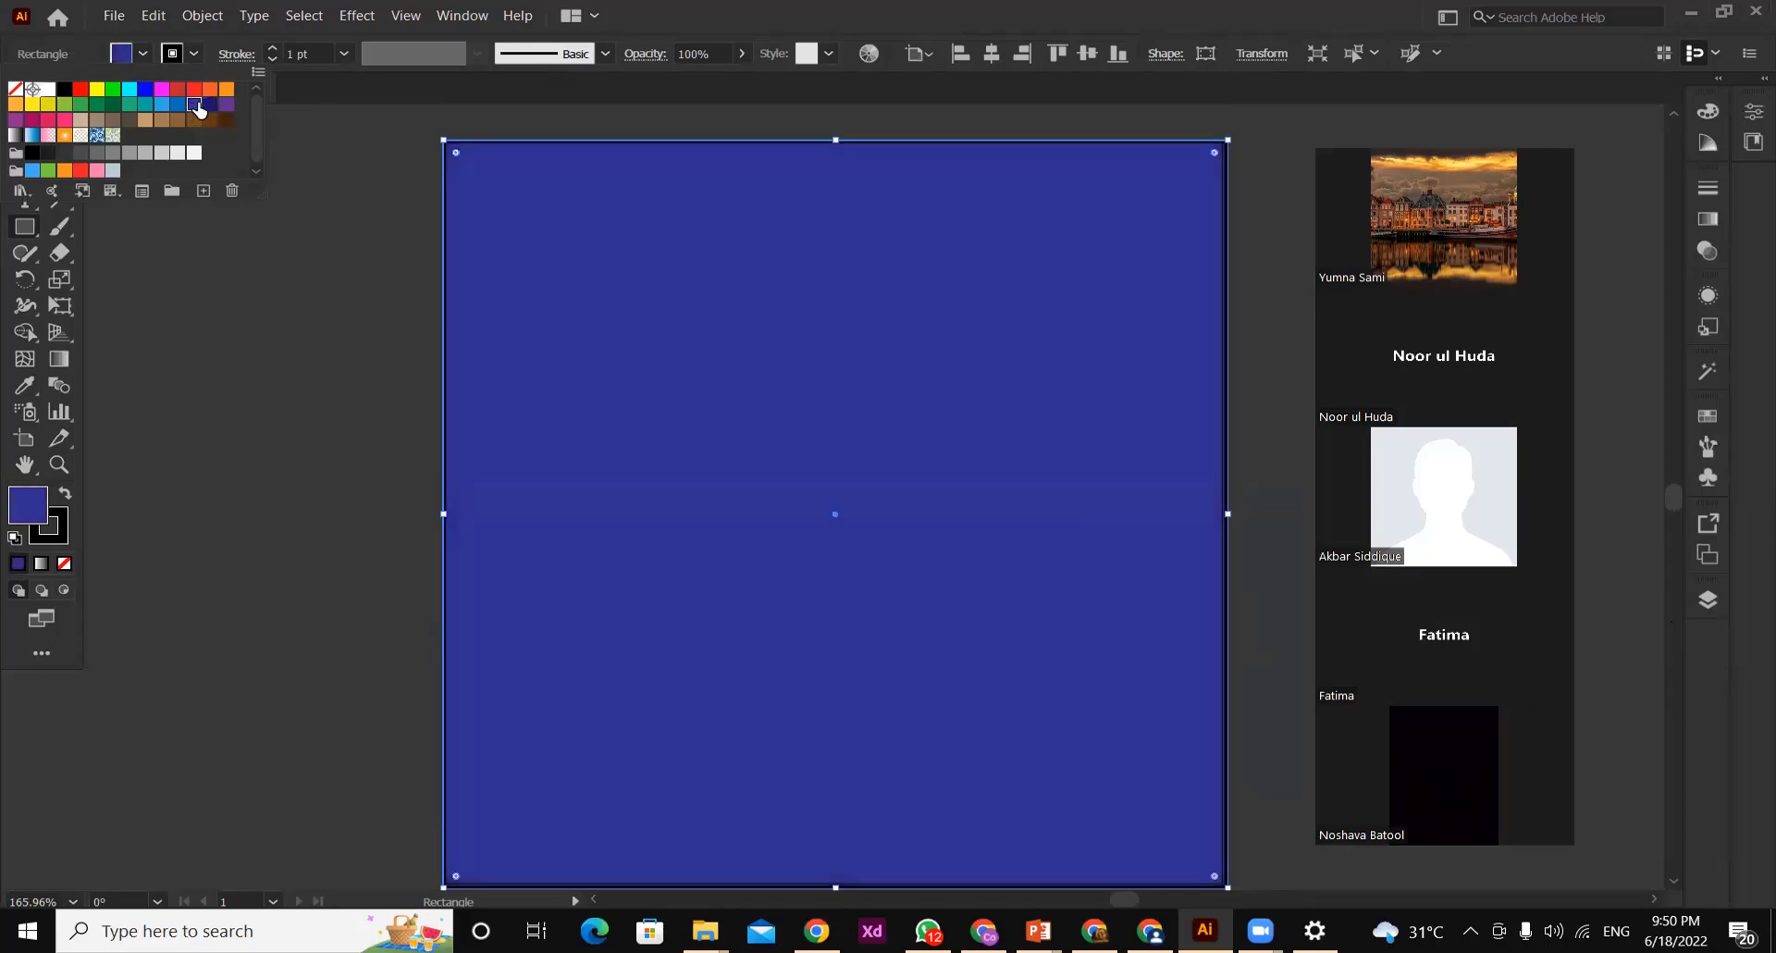
left_click(211, 104)
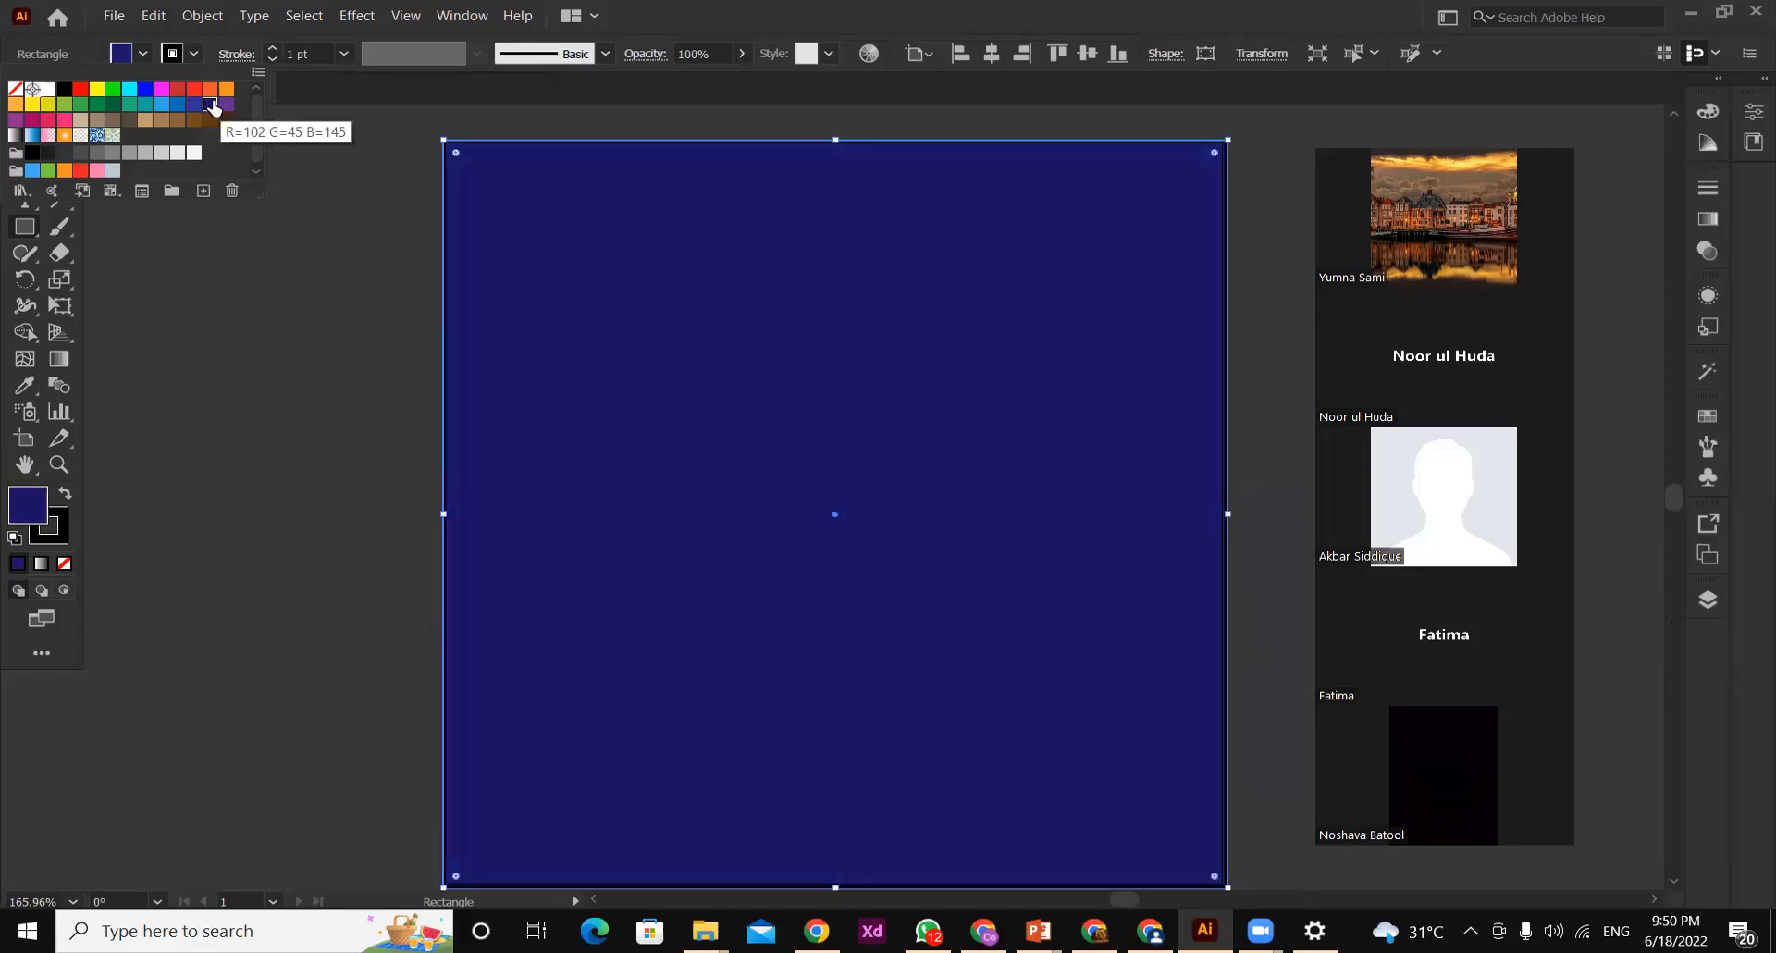
Edit the dark blue swatch with preview on, setting R to 0, G to 2 and lowering B for a deeper navy
double_click(211, 105)
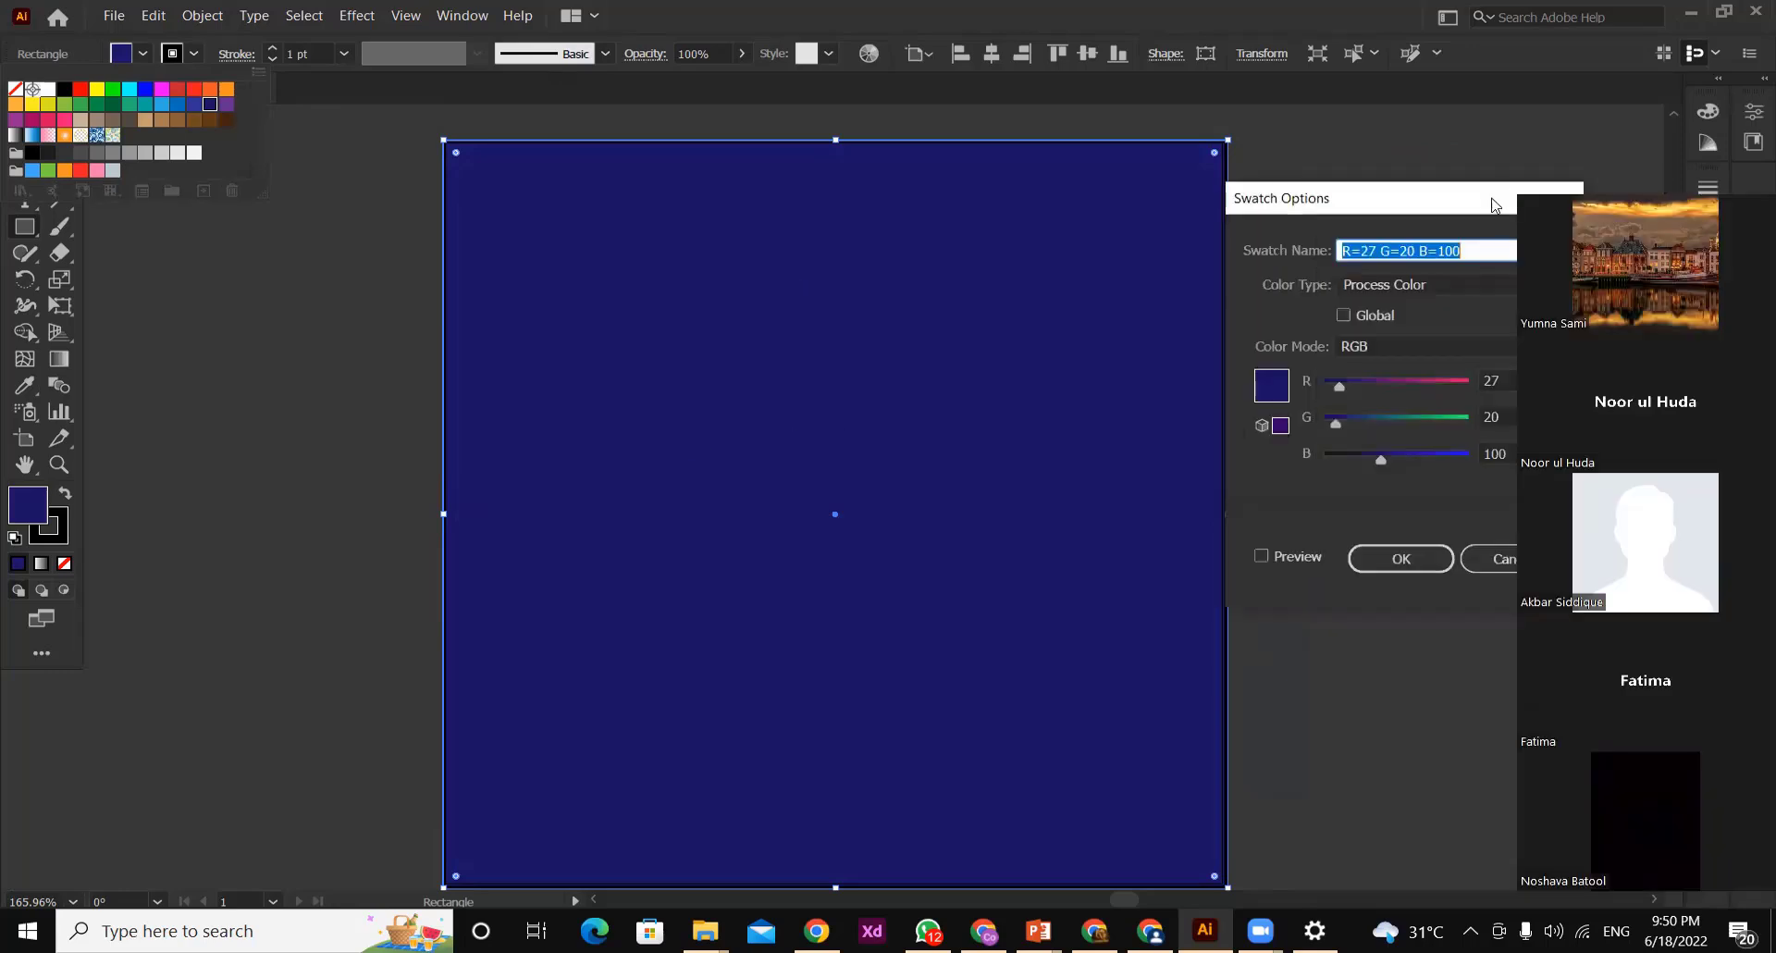
left_click_drag(1492, 204, 307, 257)
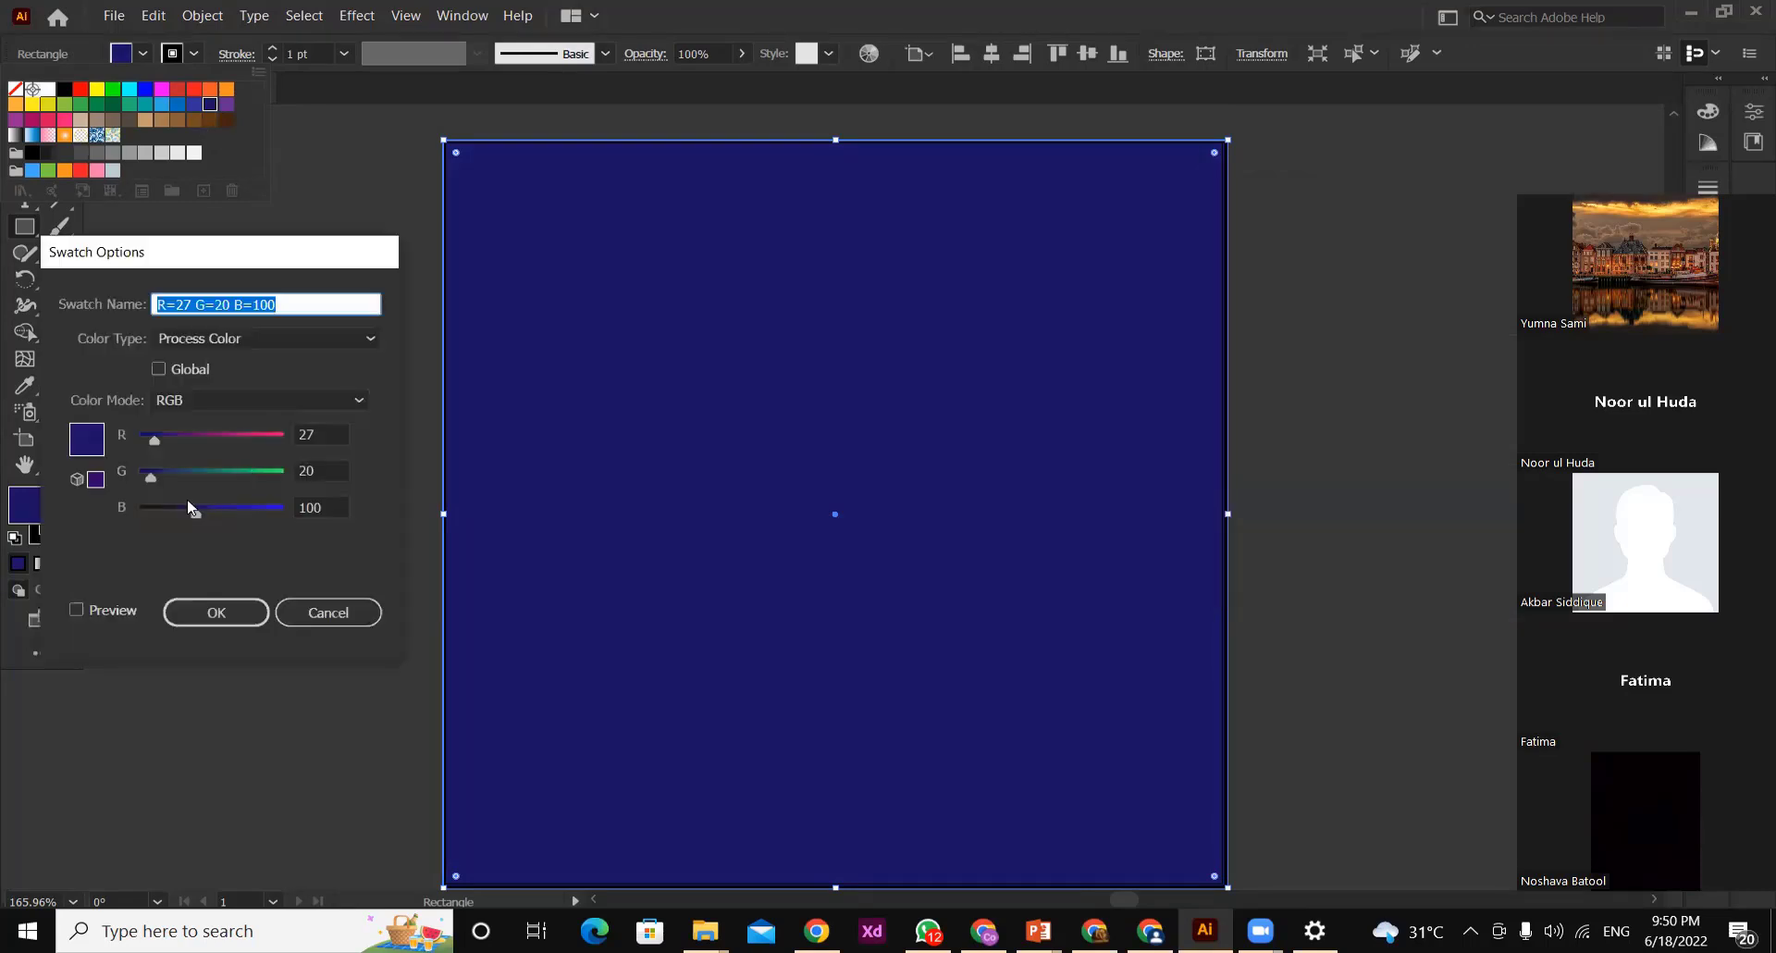
left_click_drag(195, 518, 175, 516)
left_click(77, 611)
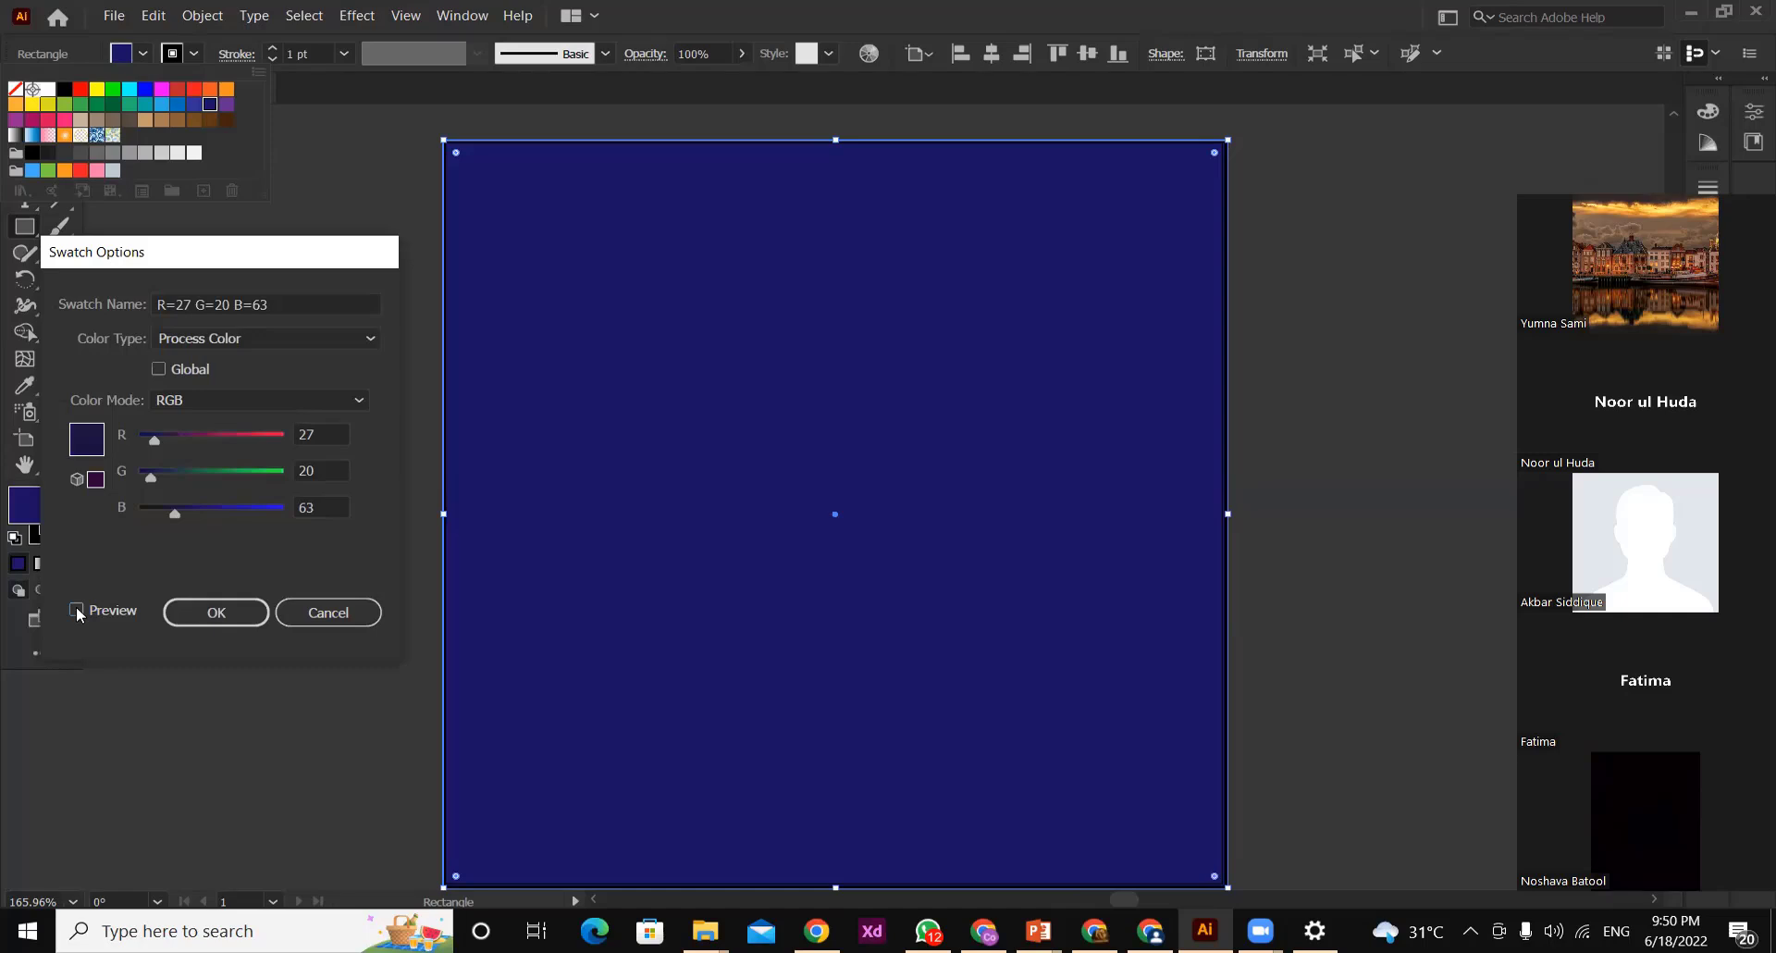
left_click(77, 610)
left_click_drag(150, 478, 138, 452)
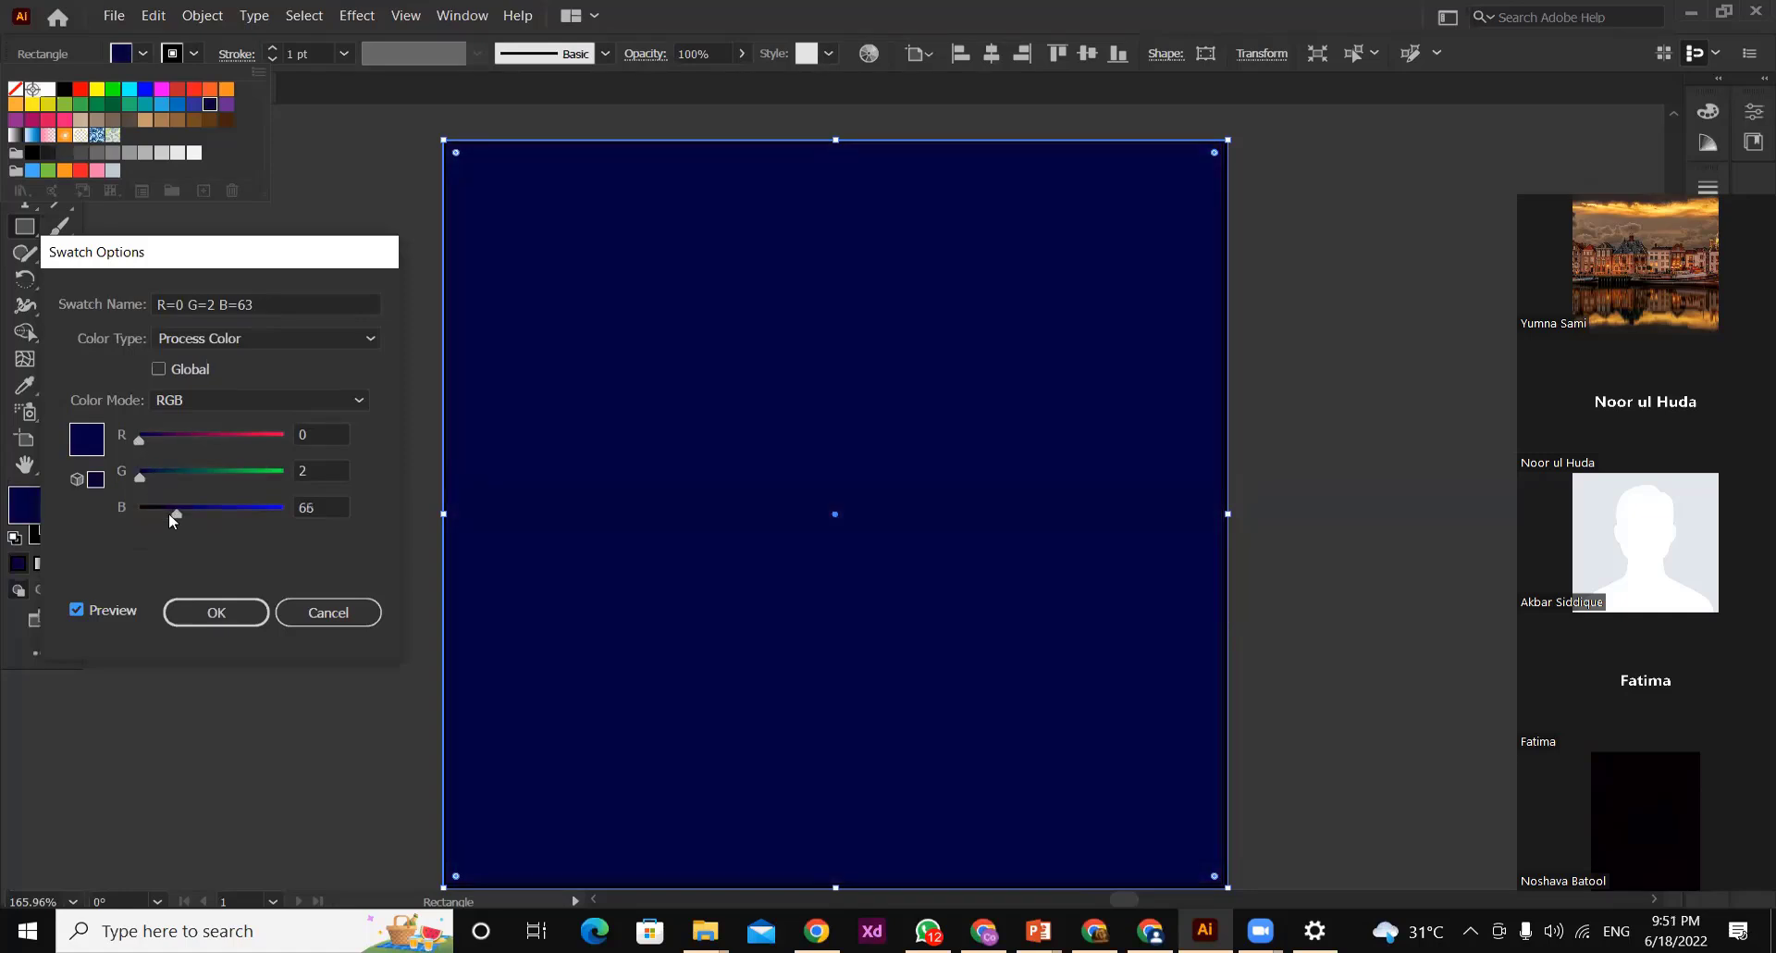
left_click_drag(168, 513, 169, 508)
left_click(213, 601)
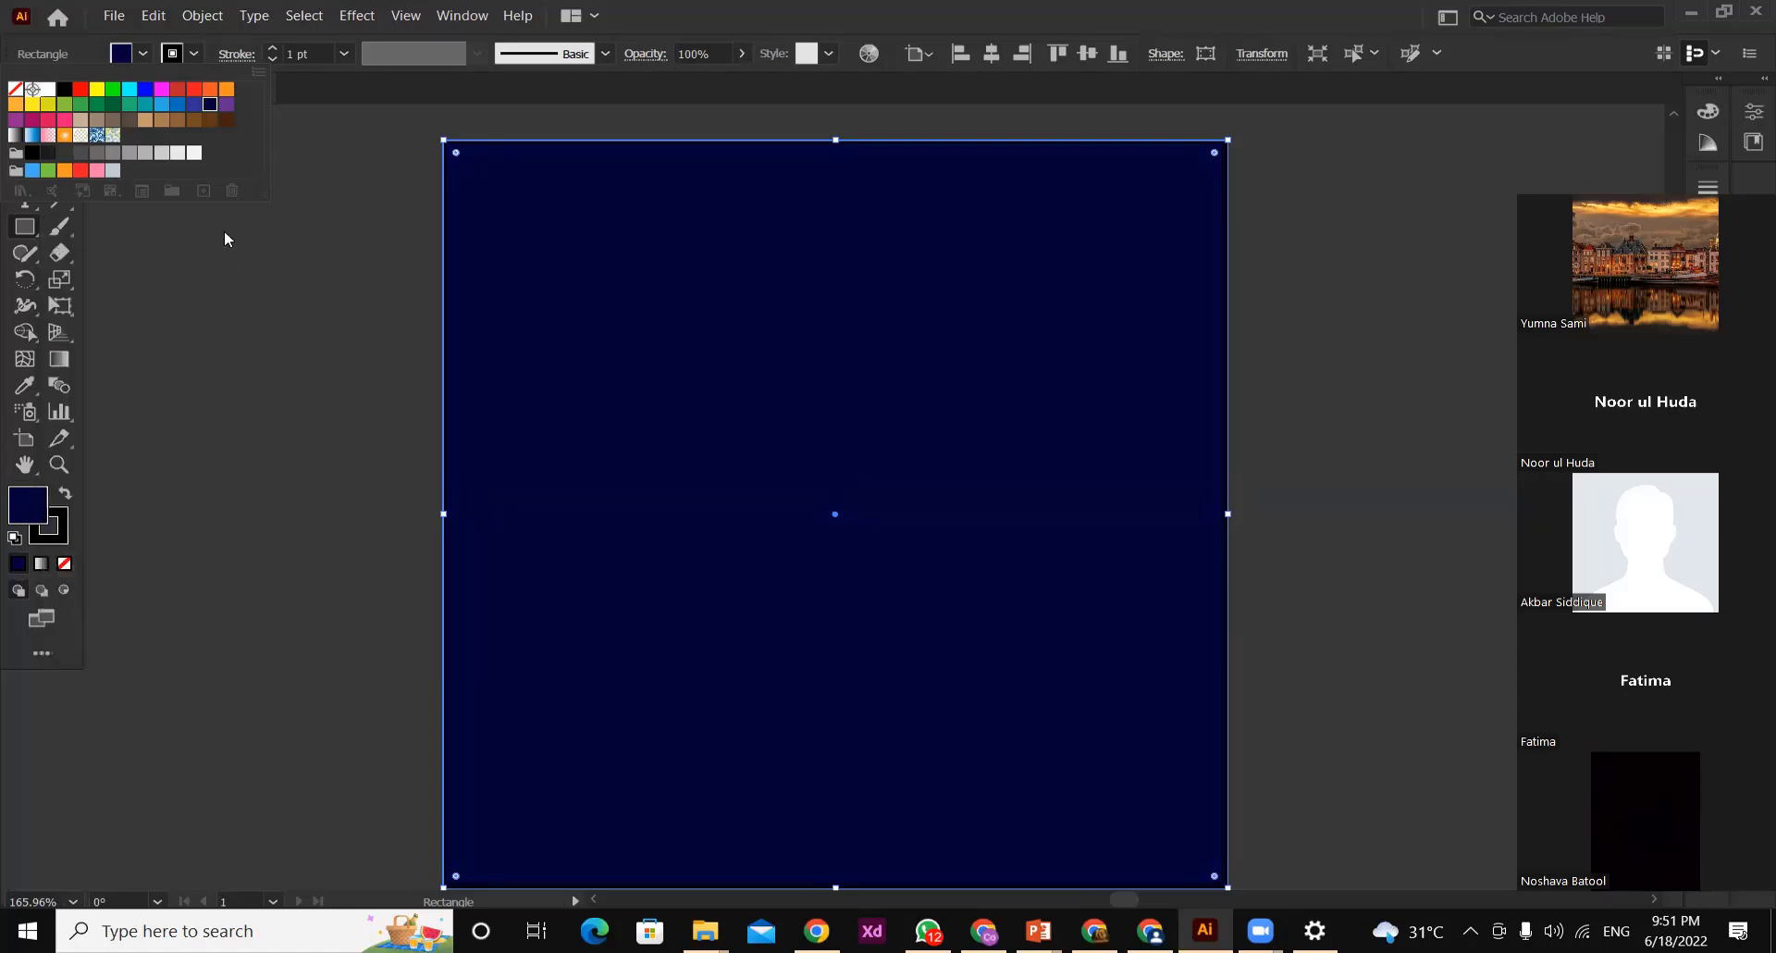
Remove the stroke from the navy background rectangle and deselect it
left_click(181, 53)
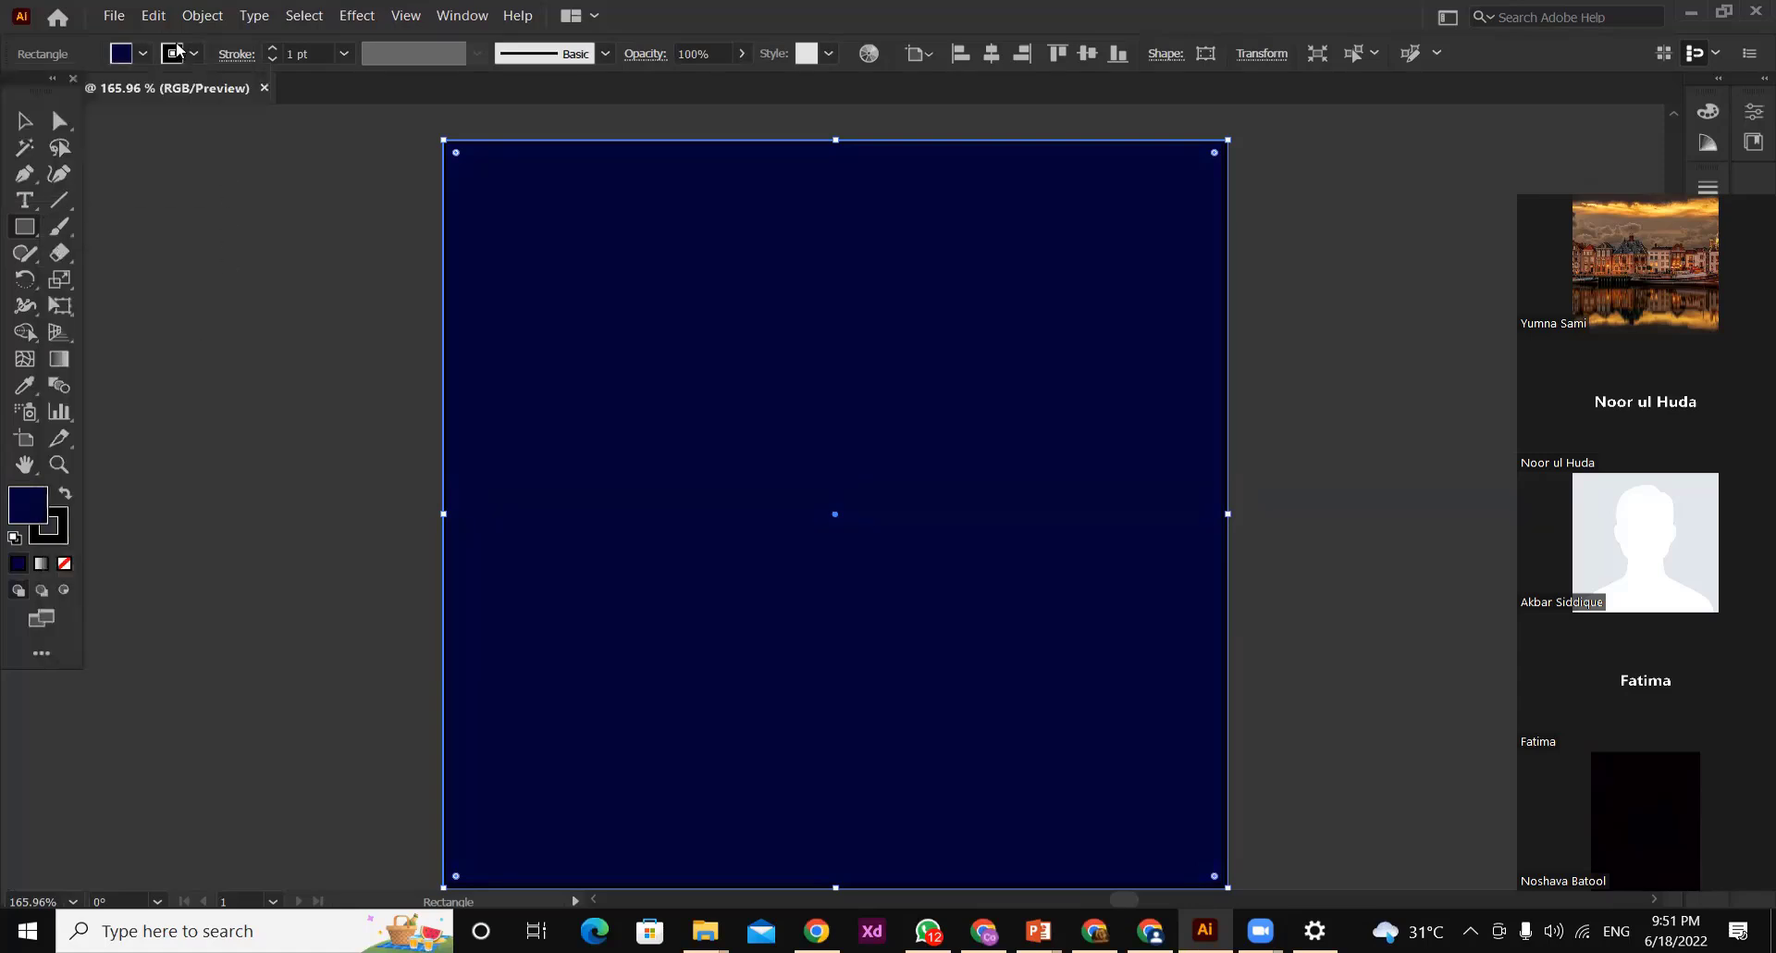
left_click(181, 53)
left_click(15, 90)
left_click(158, 297)
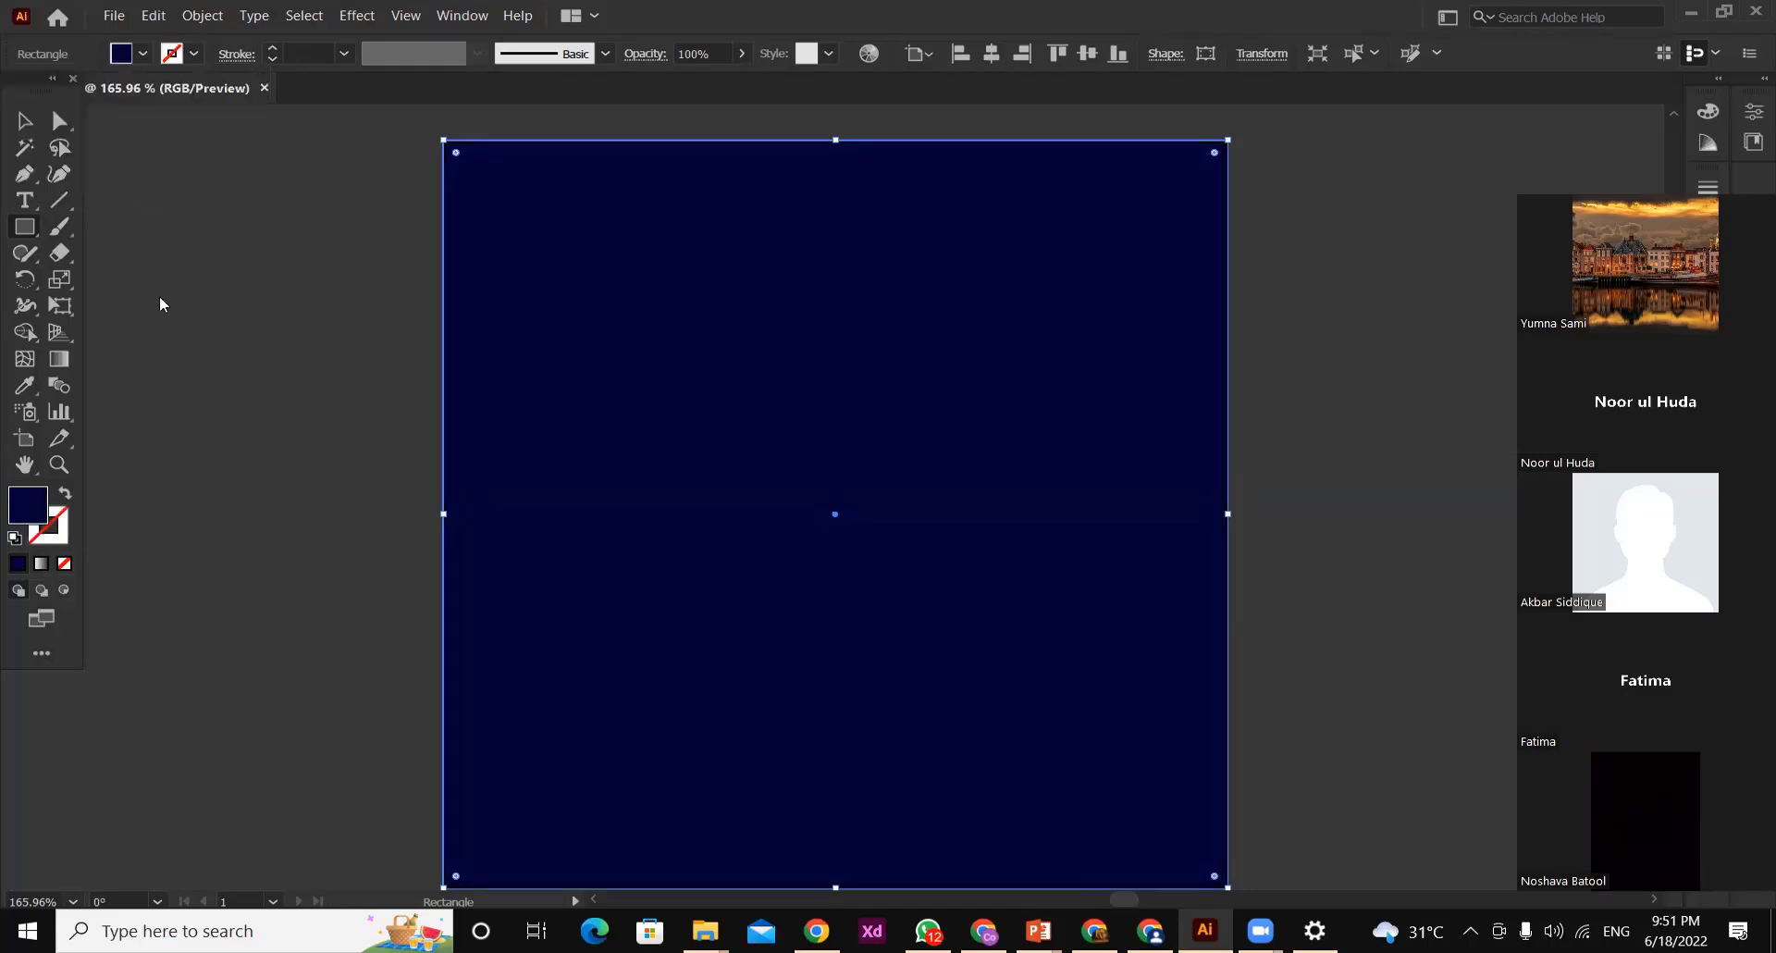
left_click(11, 123)
left_click(136, 180)
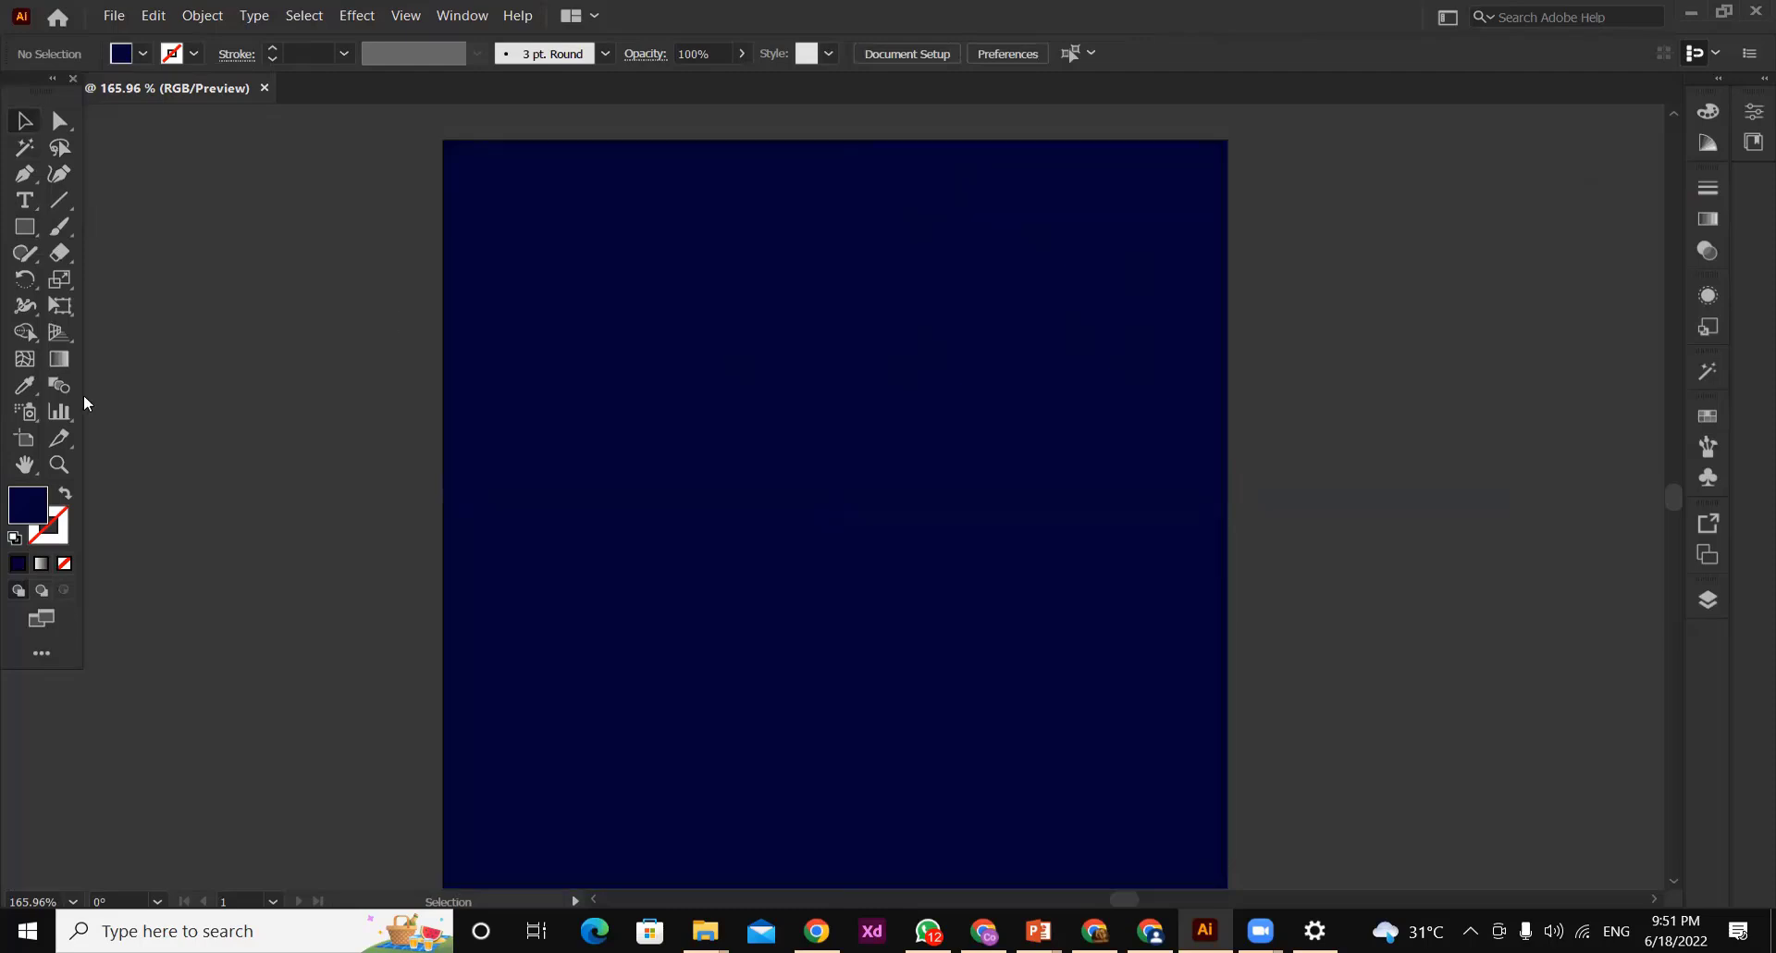
Activate the Ellipse tool in place of the Rectangle tool
left_click(23, 225)
left_click(23, 226)
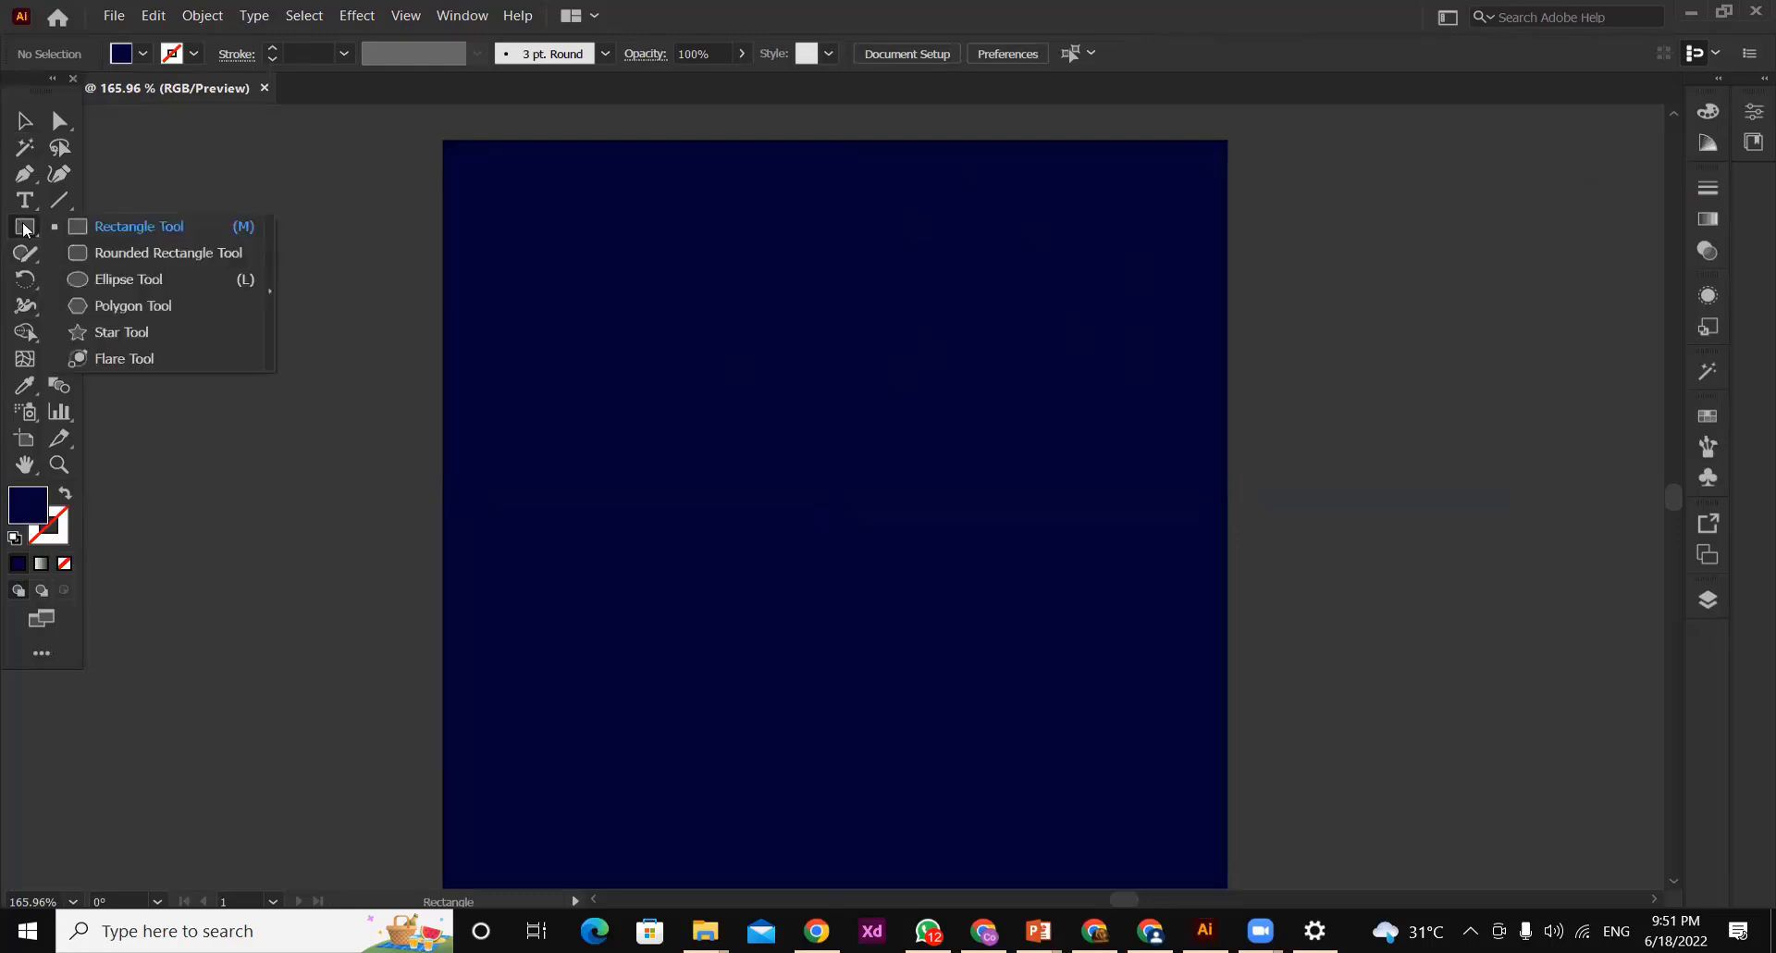
left_click(134, 279)
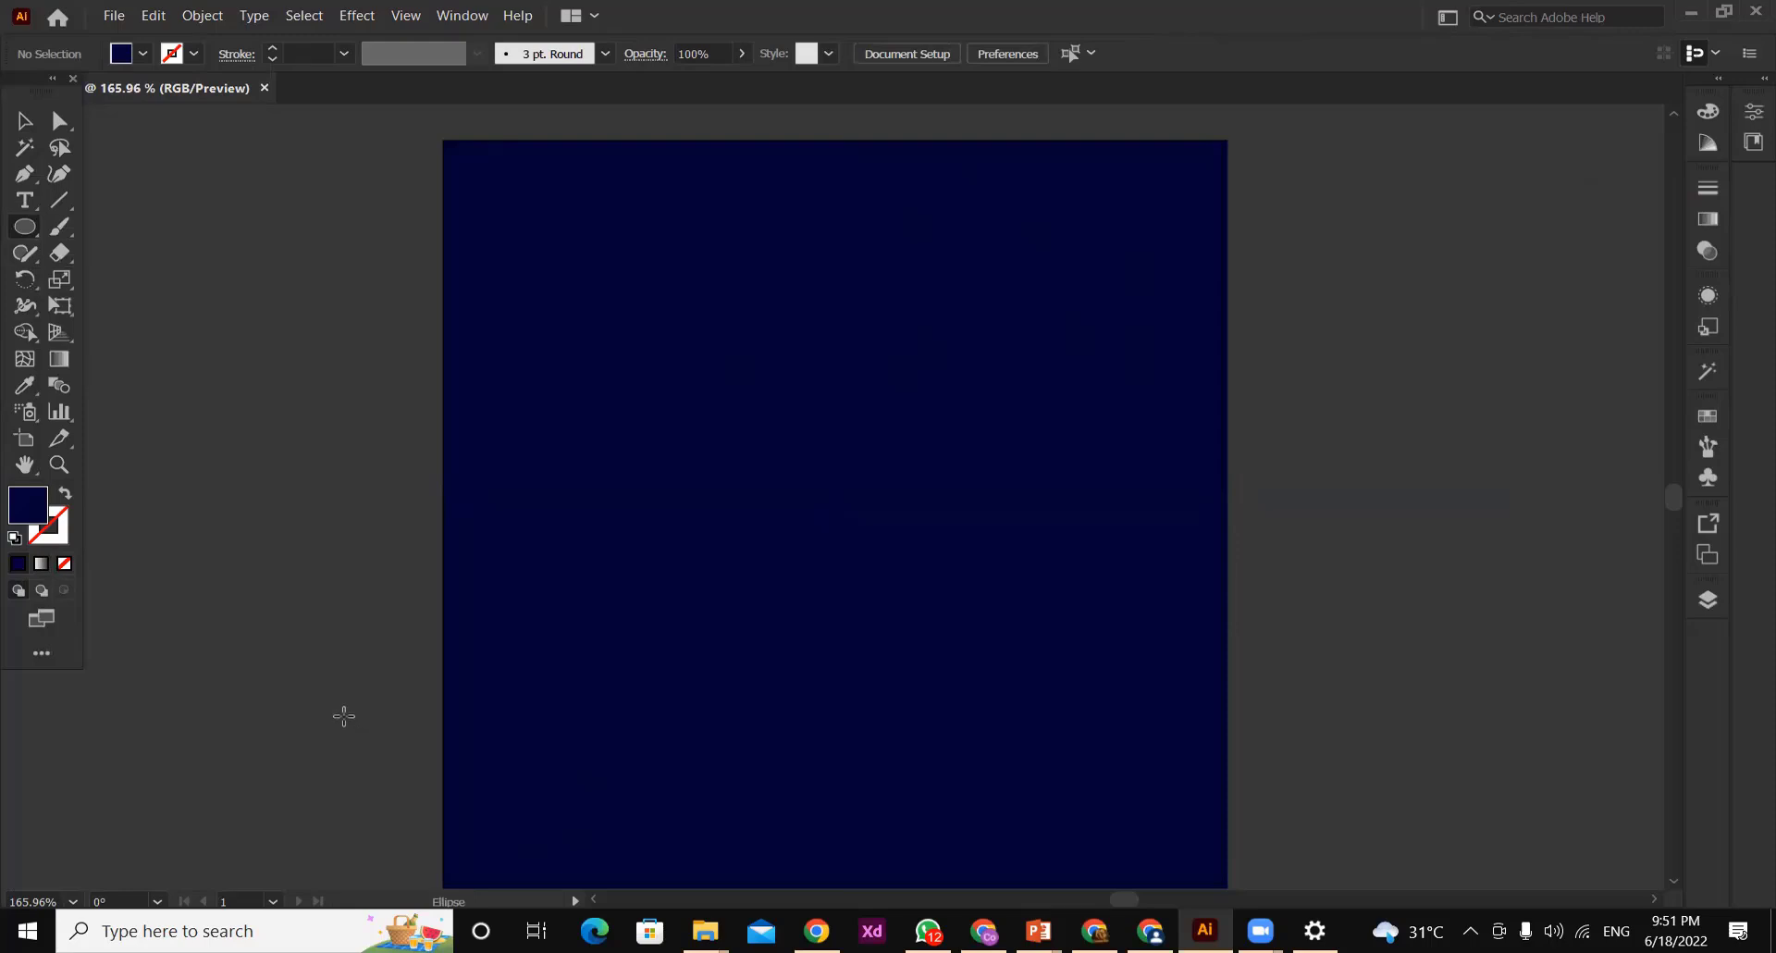
left_click_drag(324, 682, 807, 828)
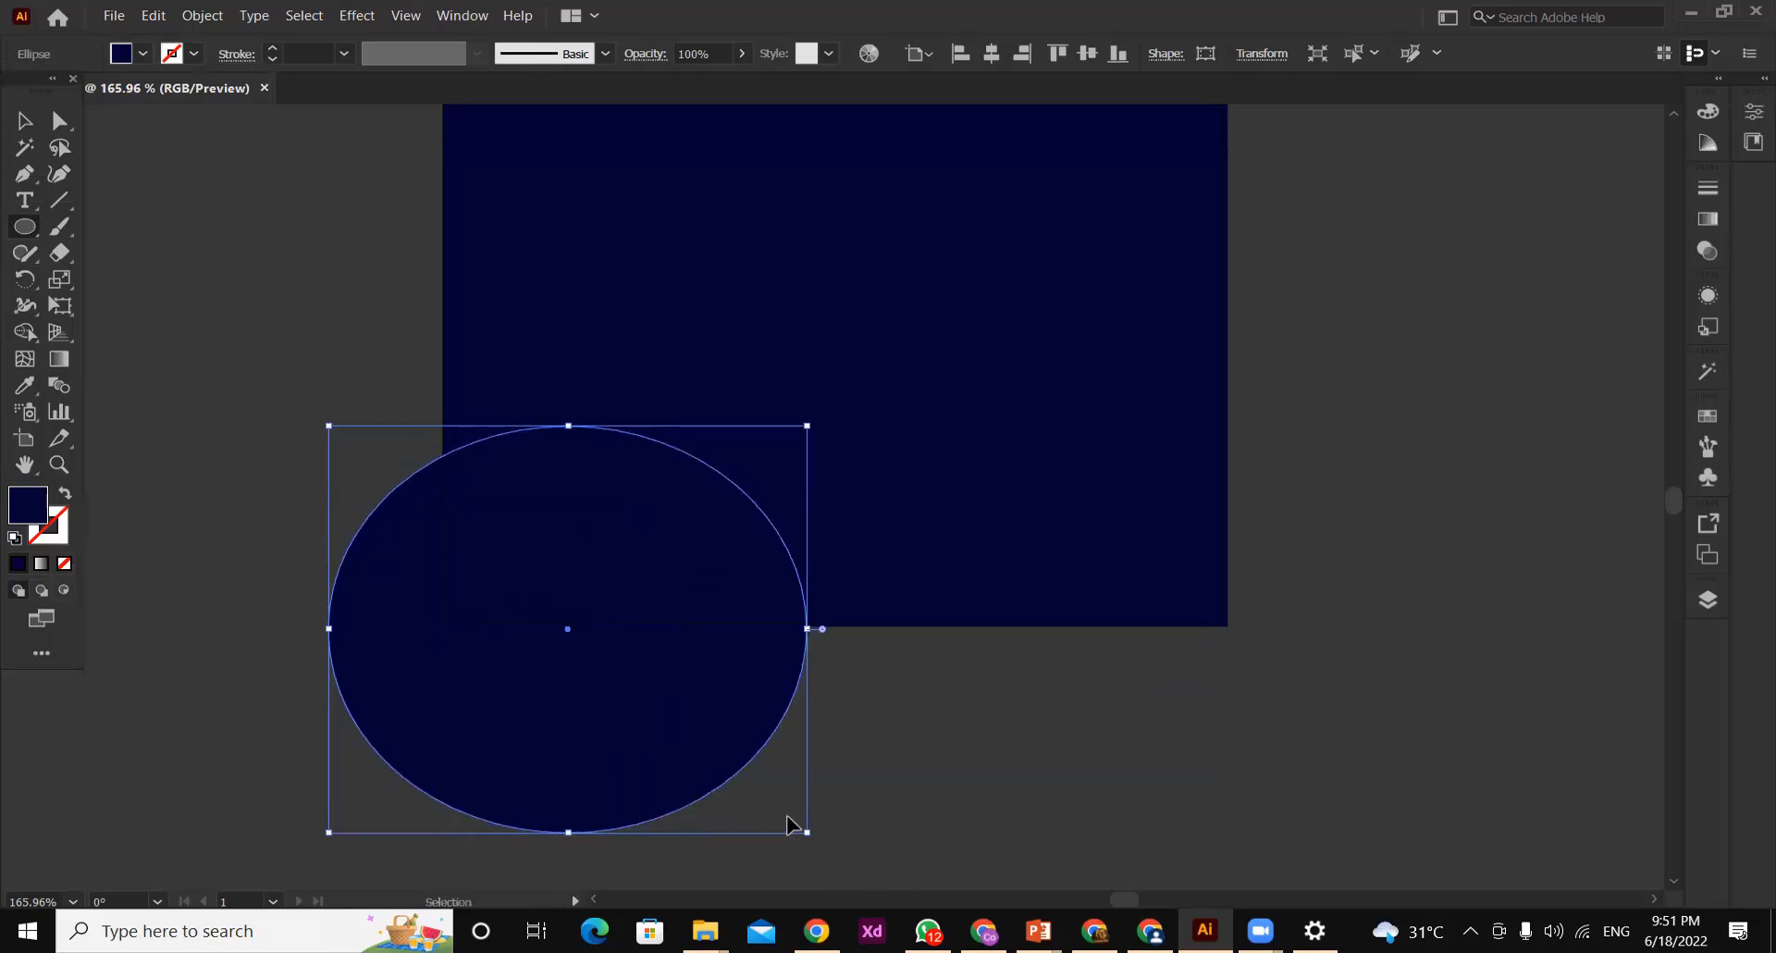
key("ctrl+z")
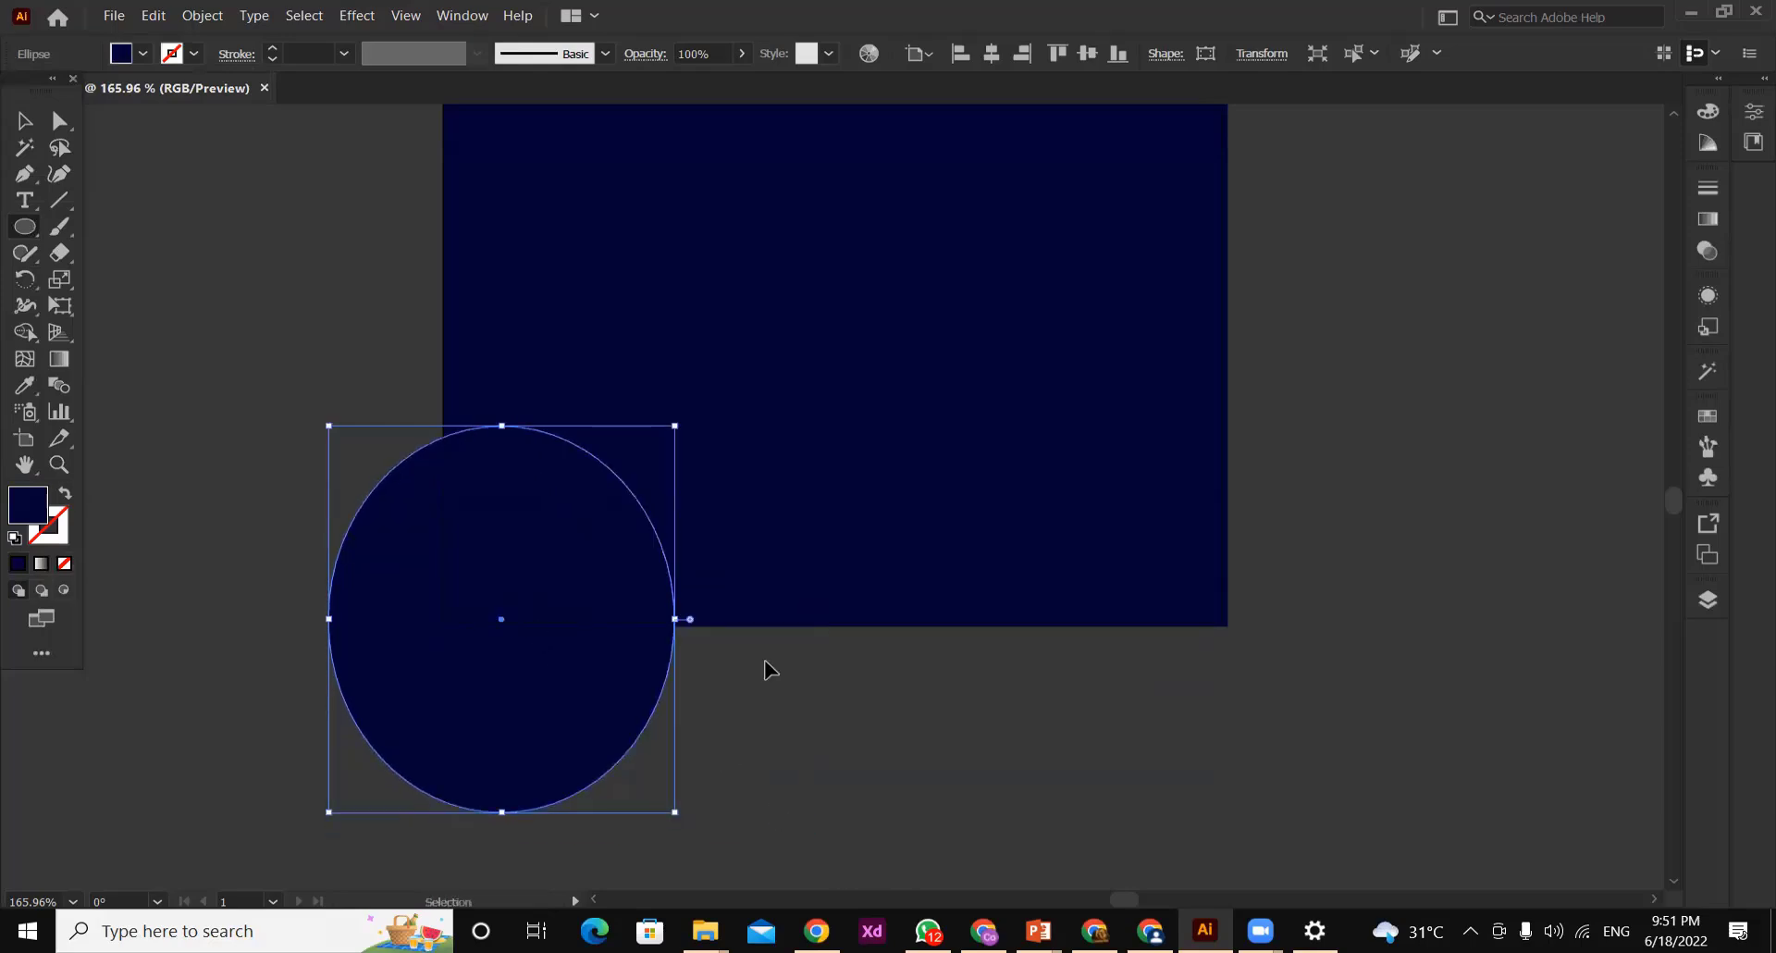
key("ctrl+z")
Draw a circle overlapping the background's lower-left corner, and move it slightly upward
left_click_drag(319, 475, 695, 833)
key("v")
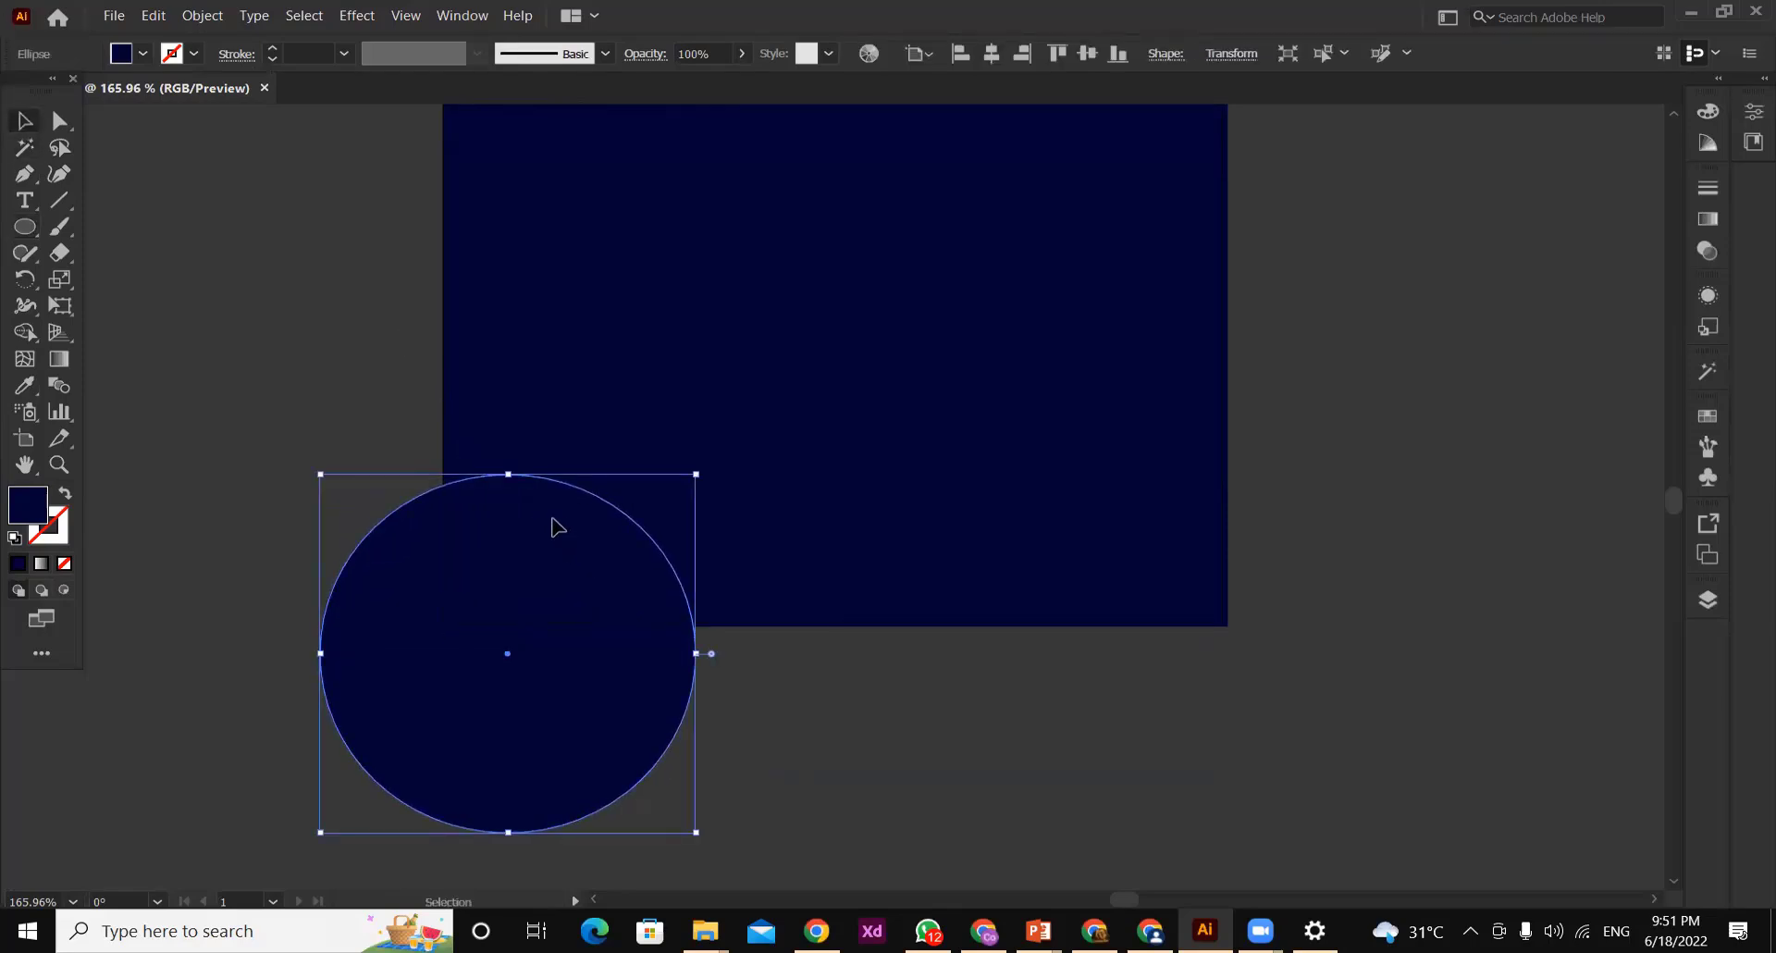
left_click_drag(555, 519, 564, 490)
Fill the corner circle with the orange swatch and deselect it
left_click(126, 55)
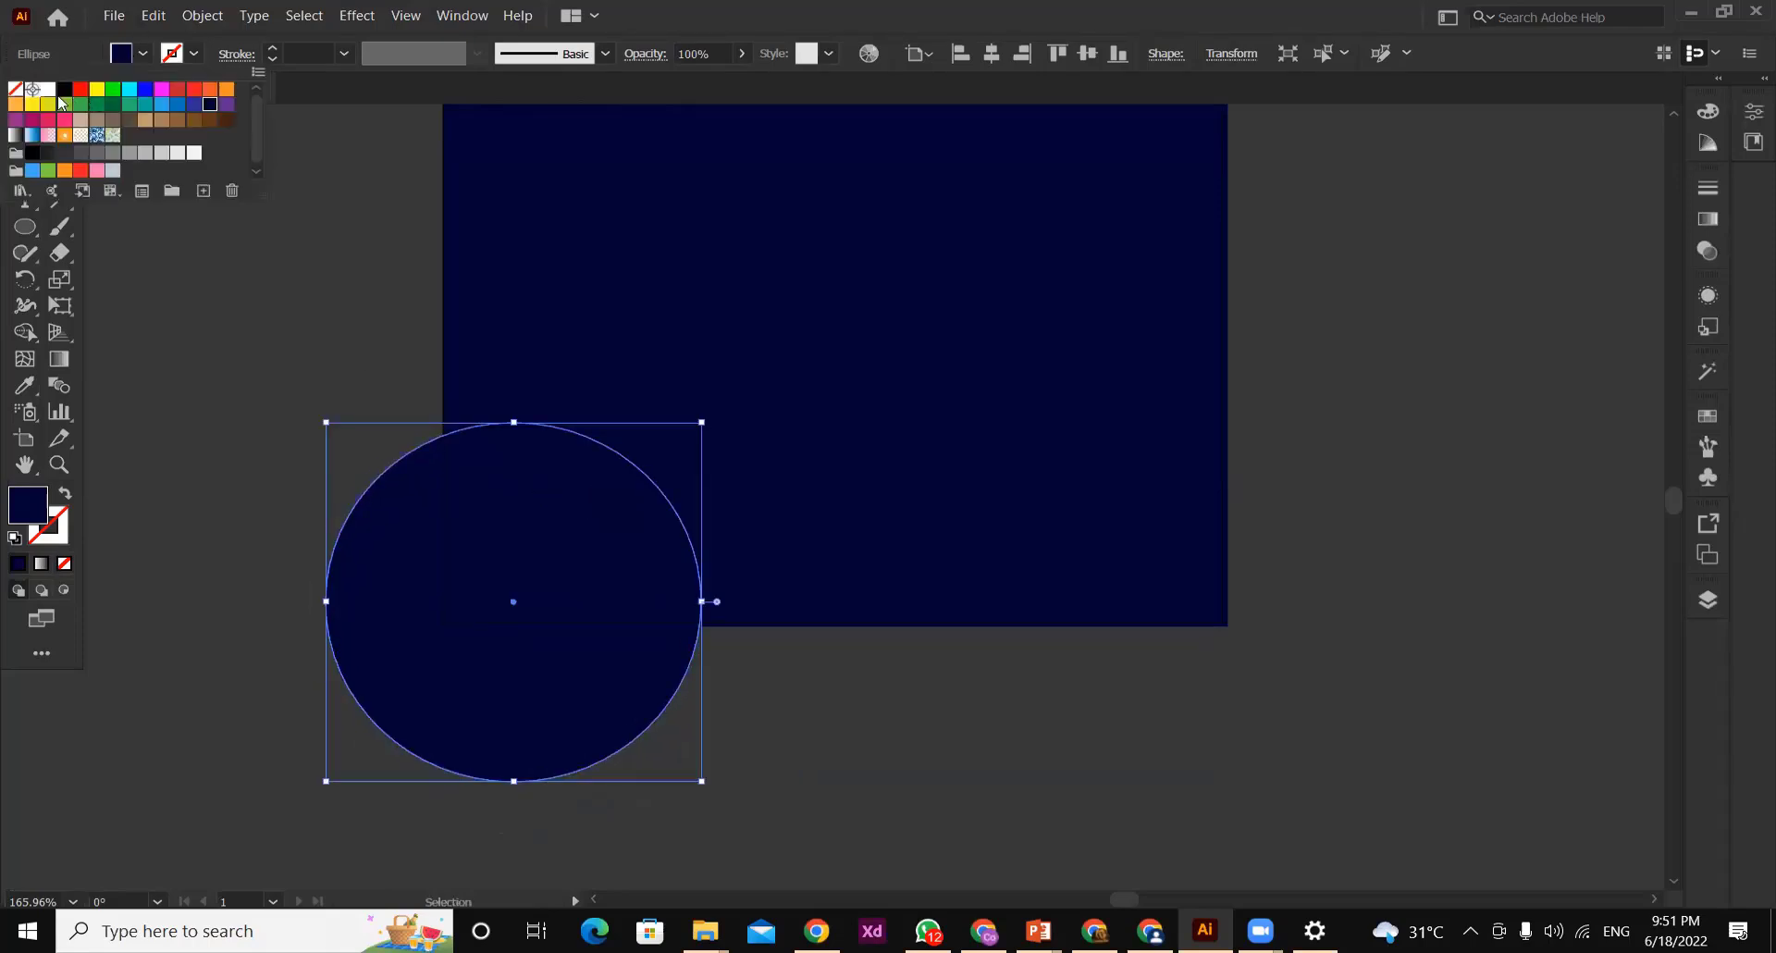
left_click(16, 105)
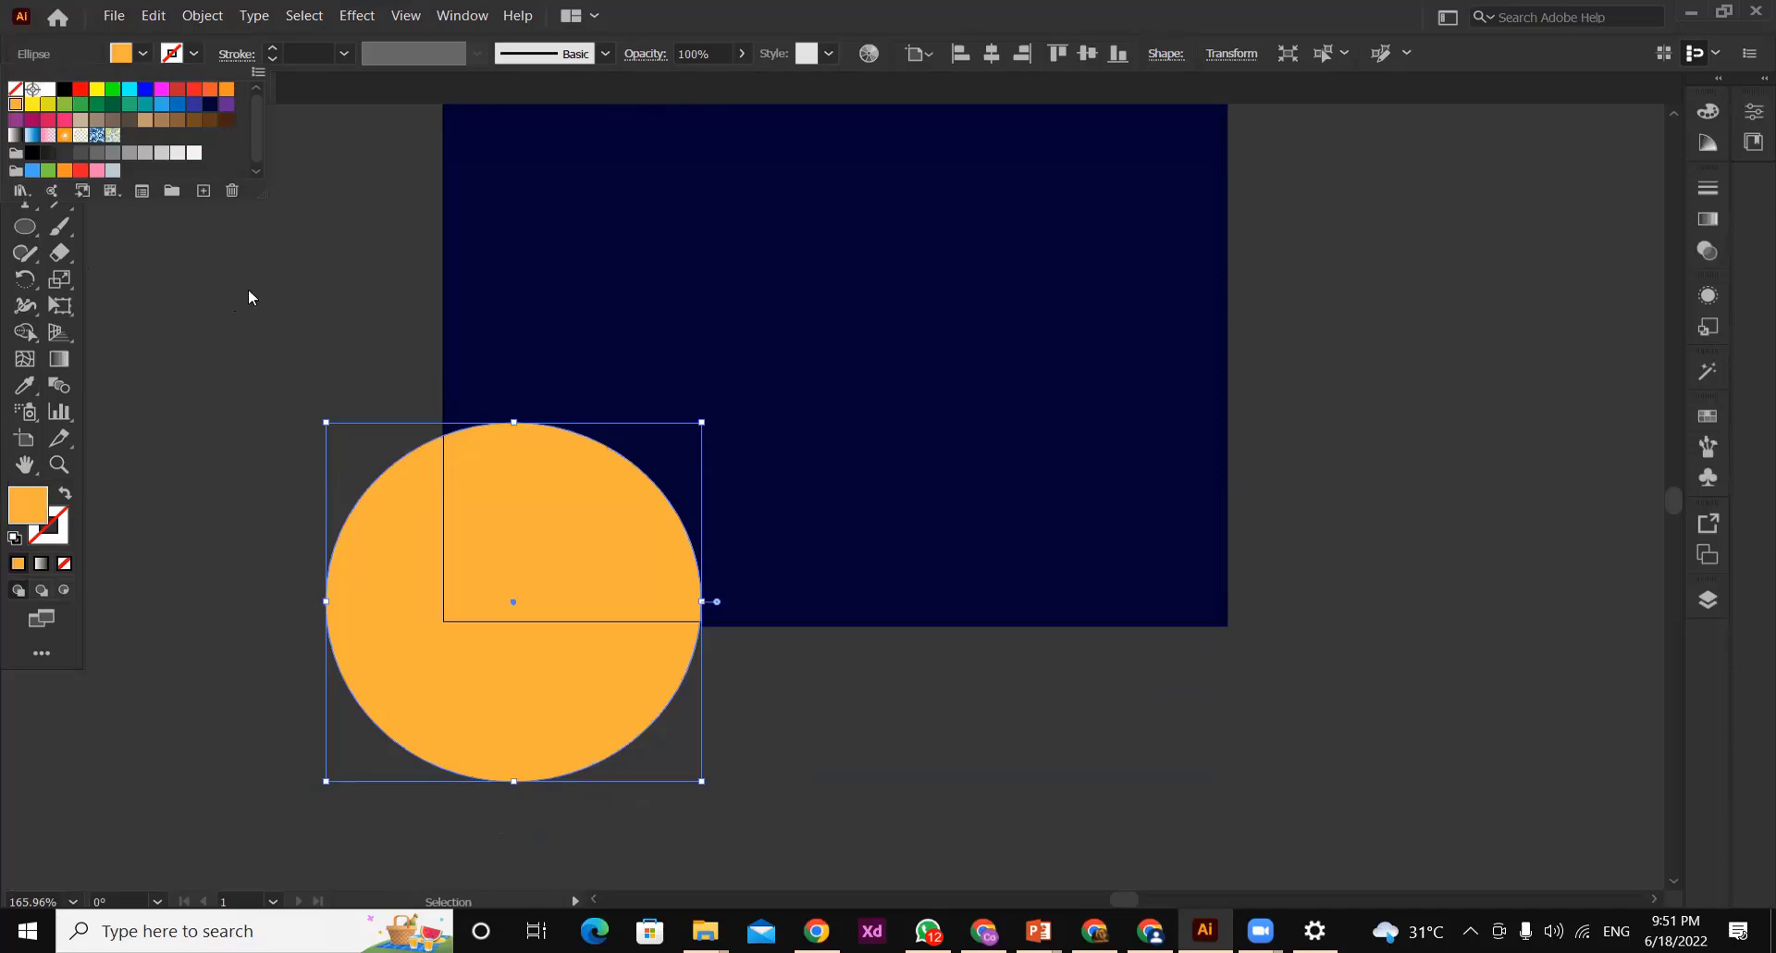
left_click(226, 89)
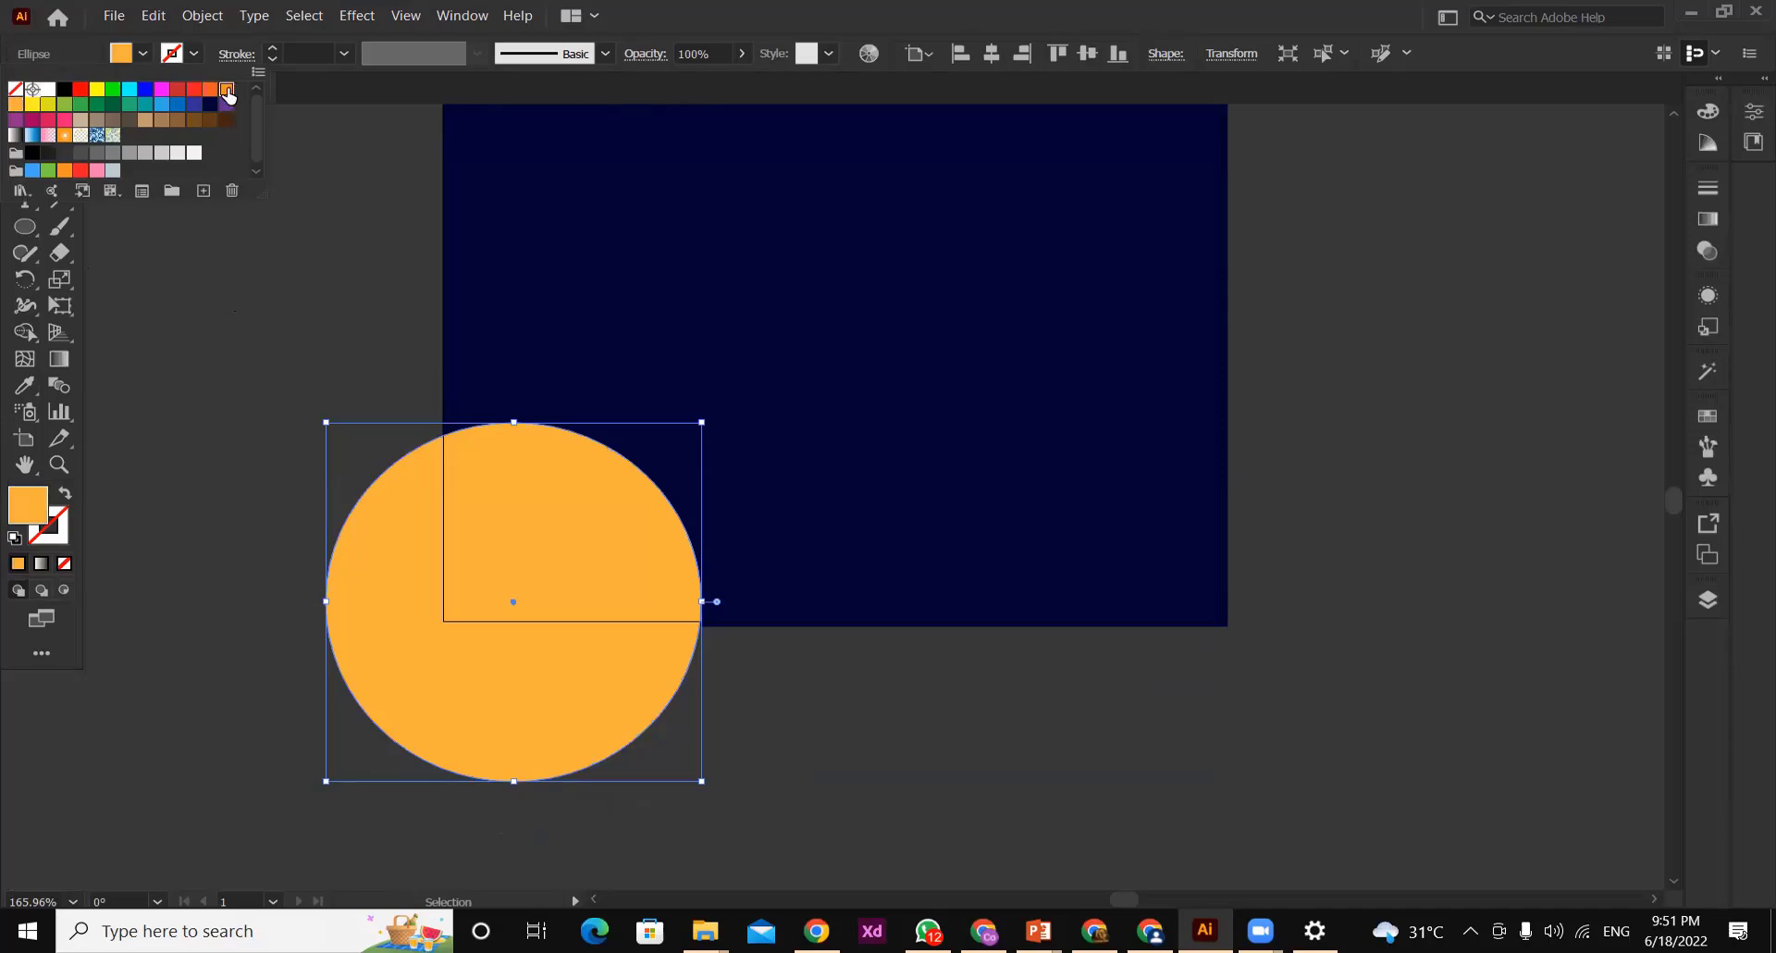
left_click(285, 300)
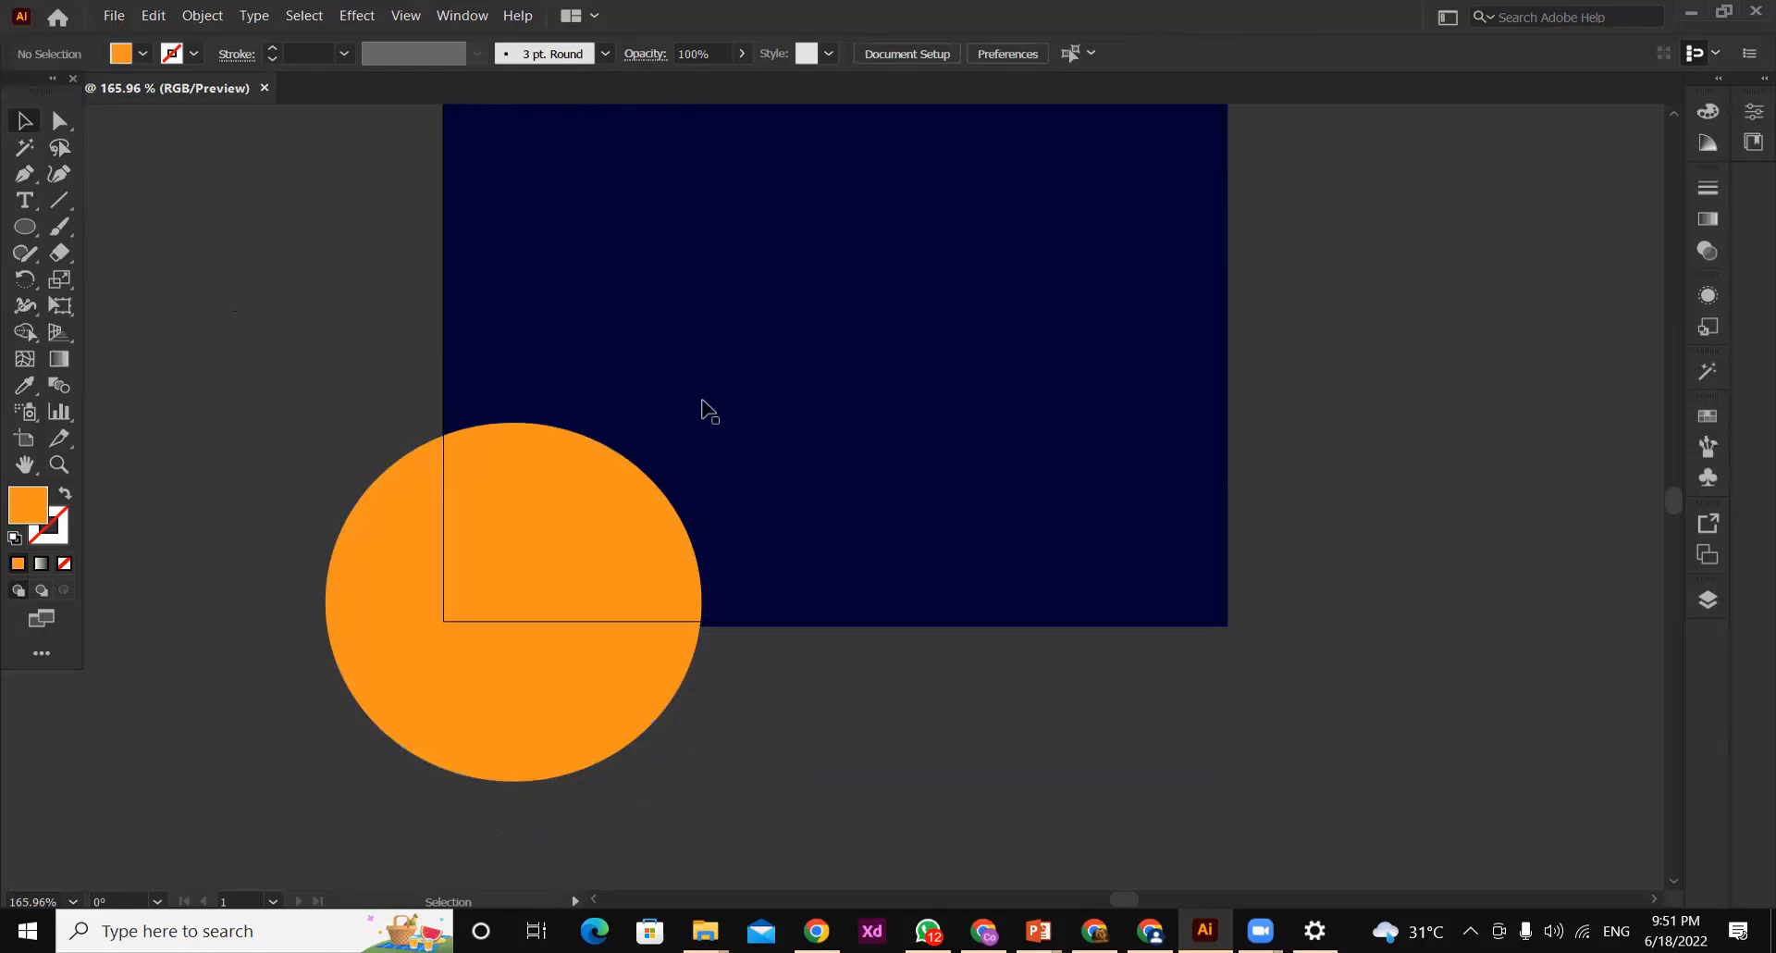
Draw a large circle in the upper part of the navy background and move it slightly up and left
scroll(1670, 499, "up", 3)
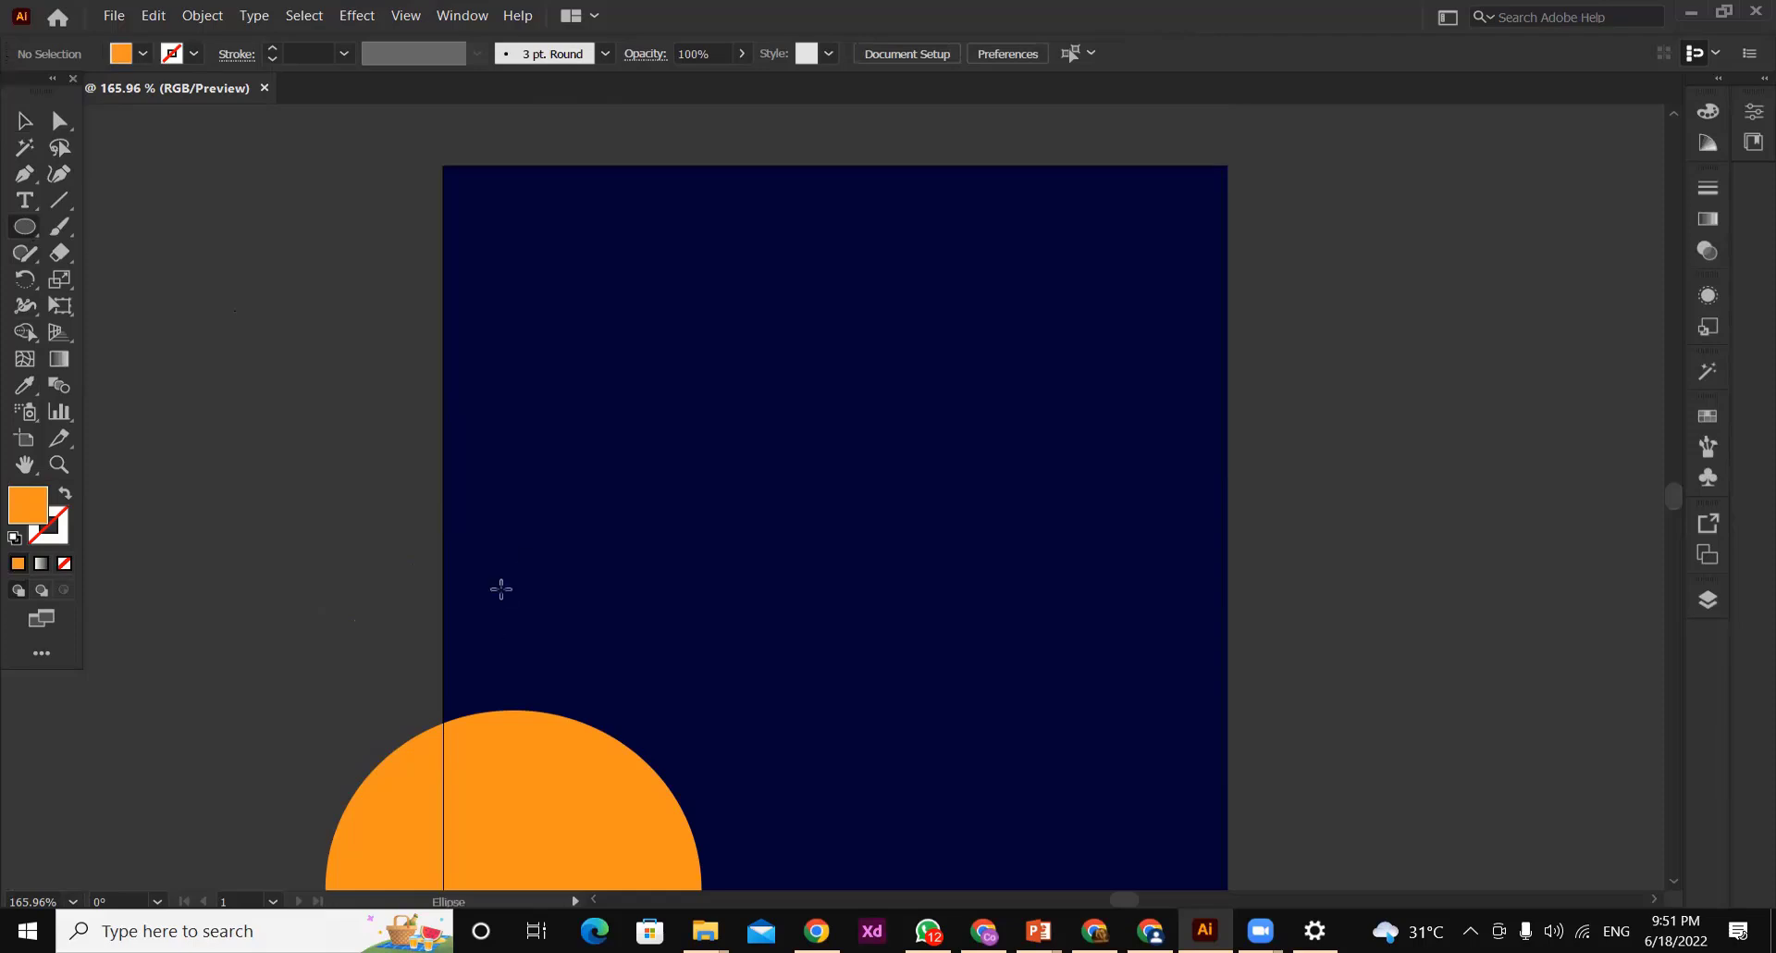
mouse_move(567, 313)
left_mouse_down()
mouse_move(651, 461)
mouse_move(994, 715)
left_mouse_up()
left_click(26, 122)
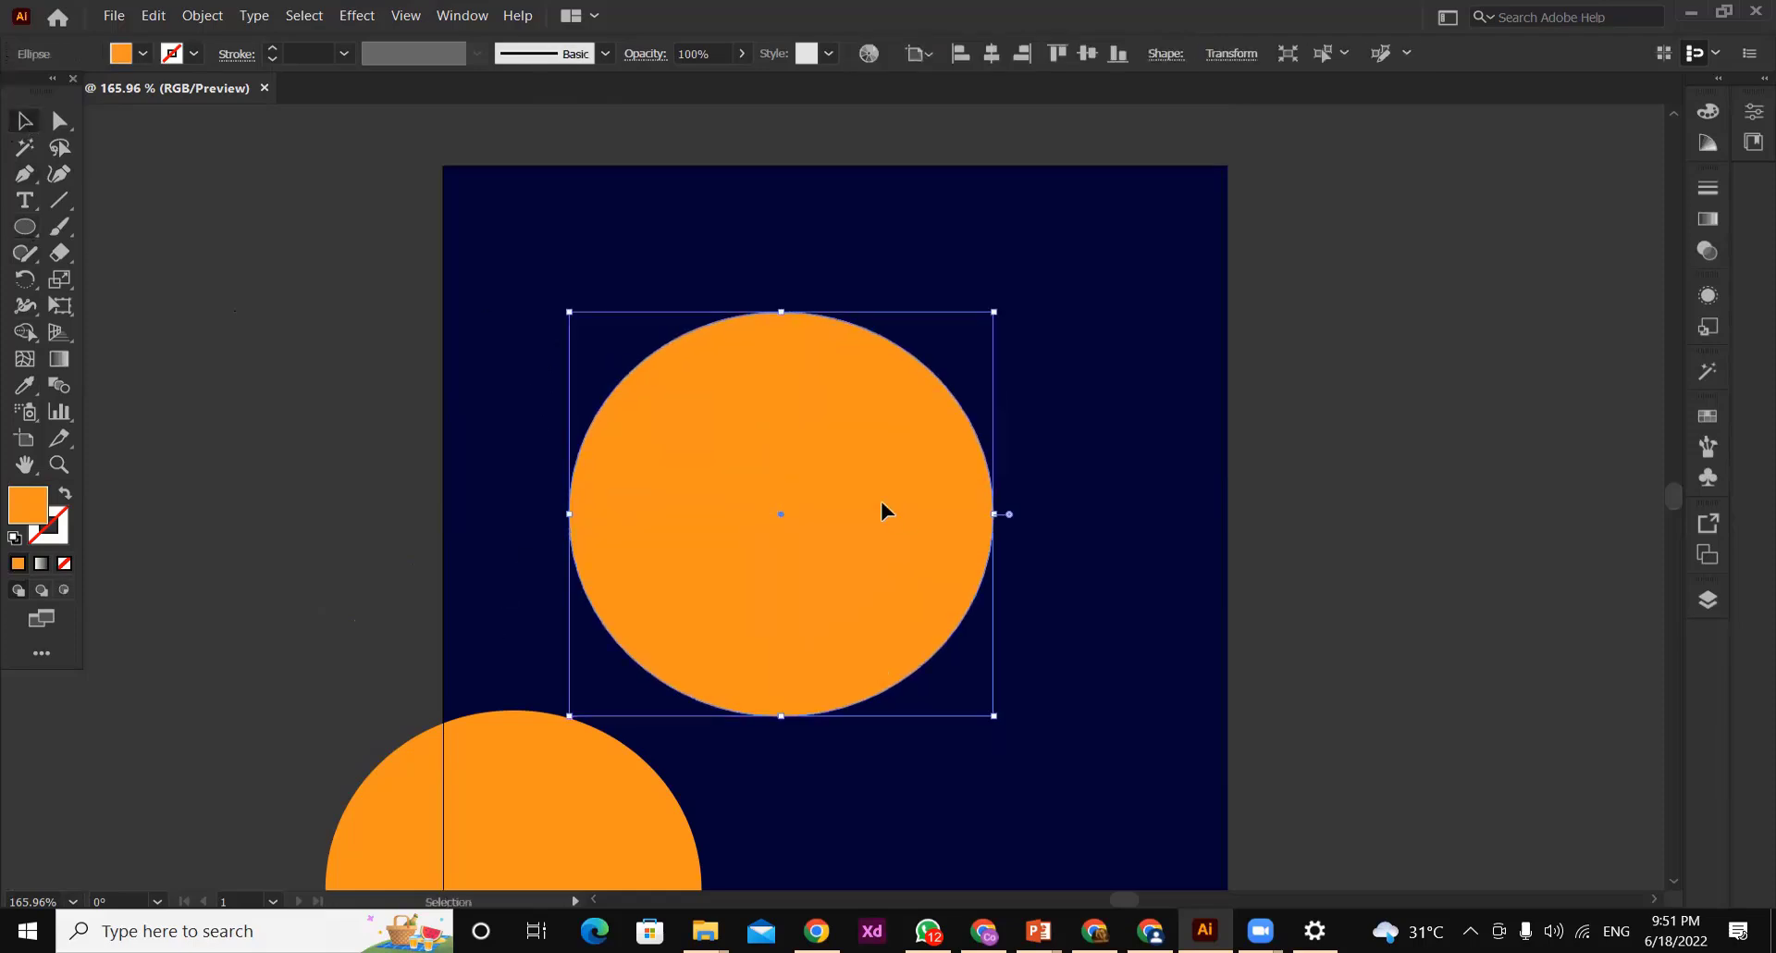
left_click_drag(884, 507, 843, 439)
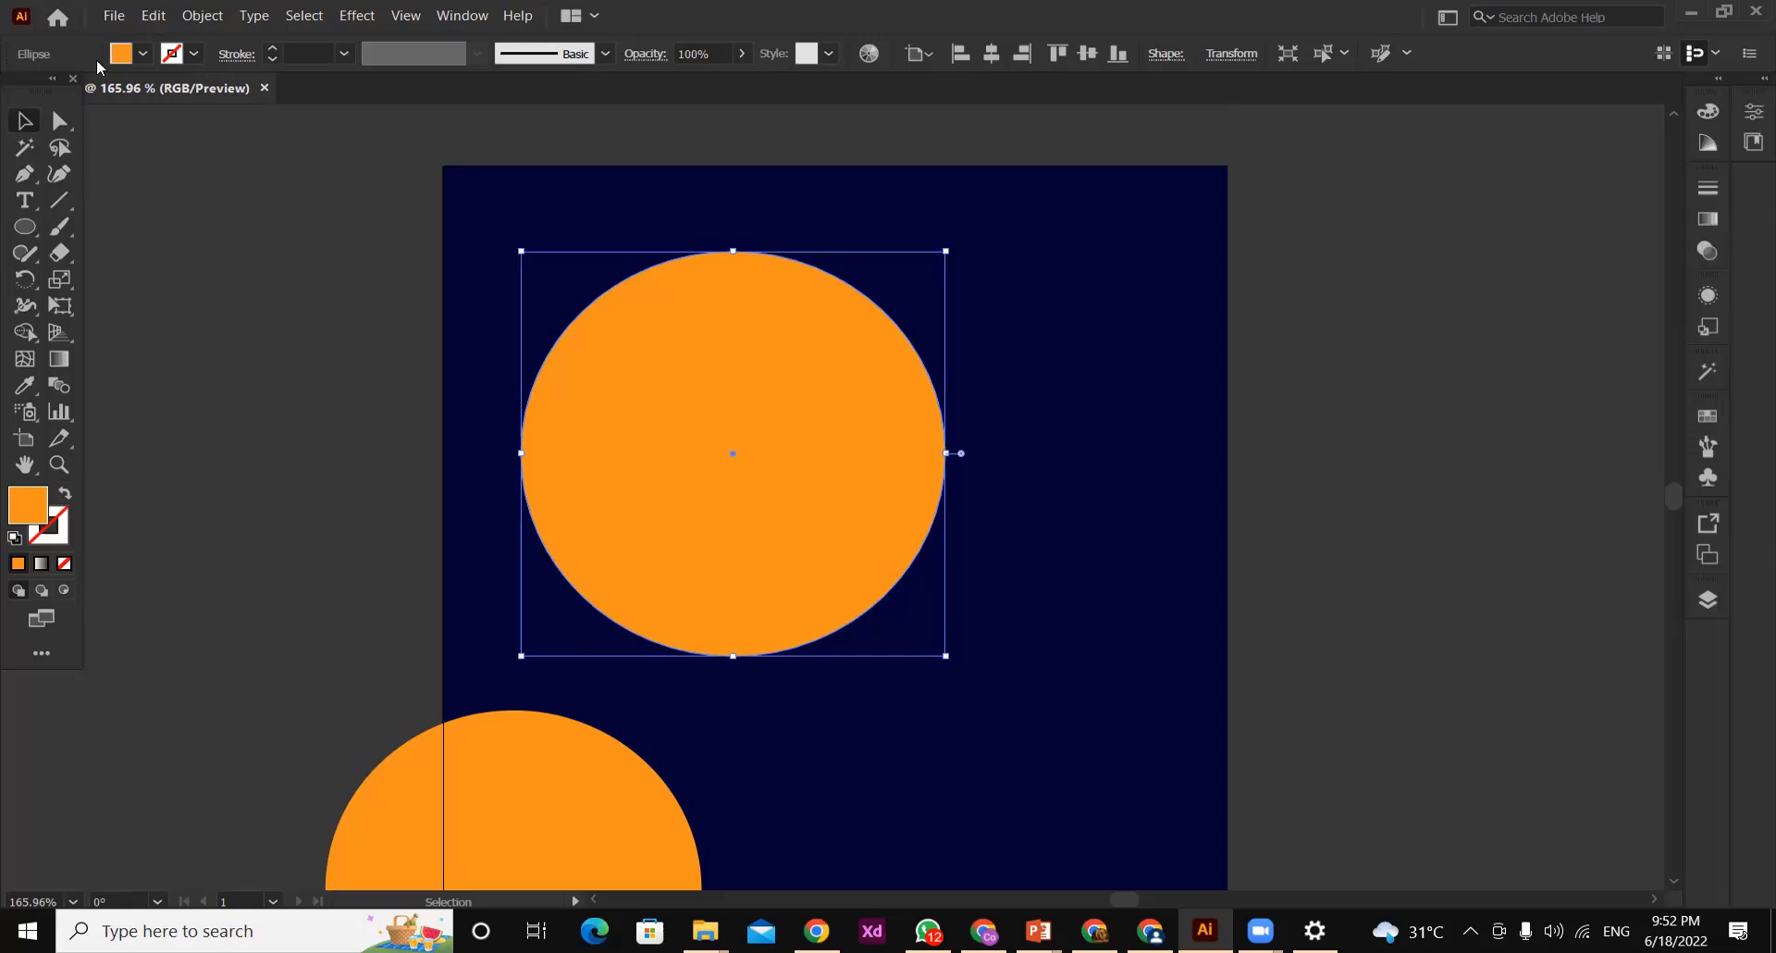
Give the large circle an orange stroke and raise its weight to 5 pt
left_click(173, 58)
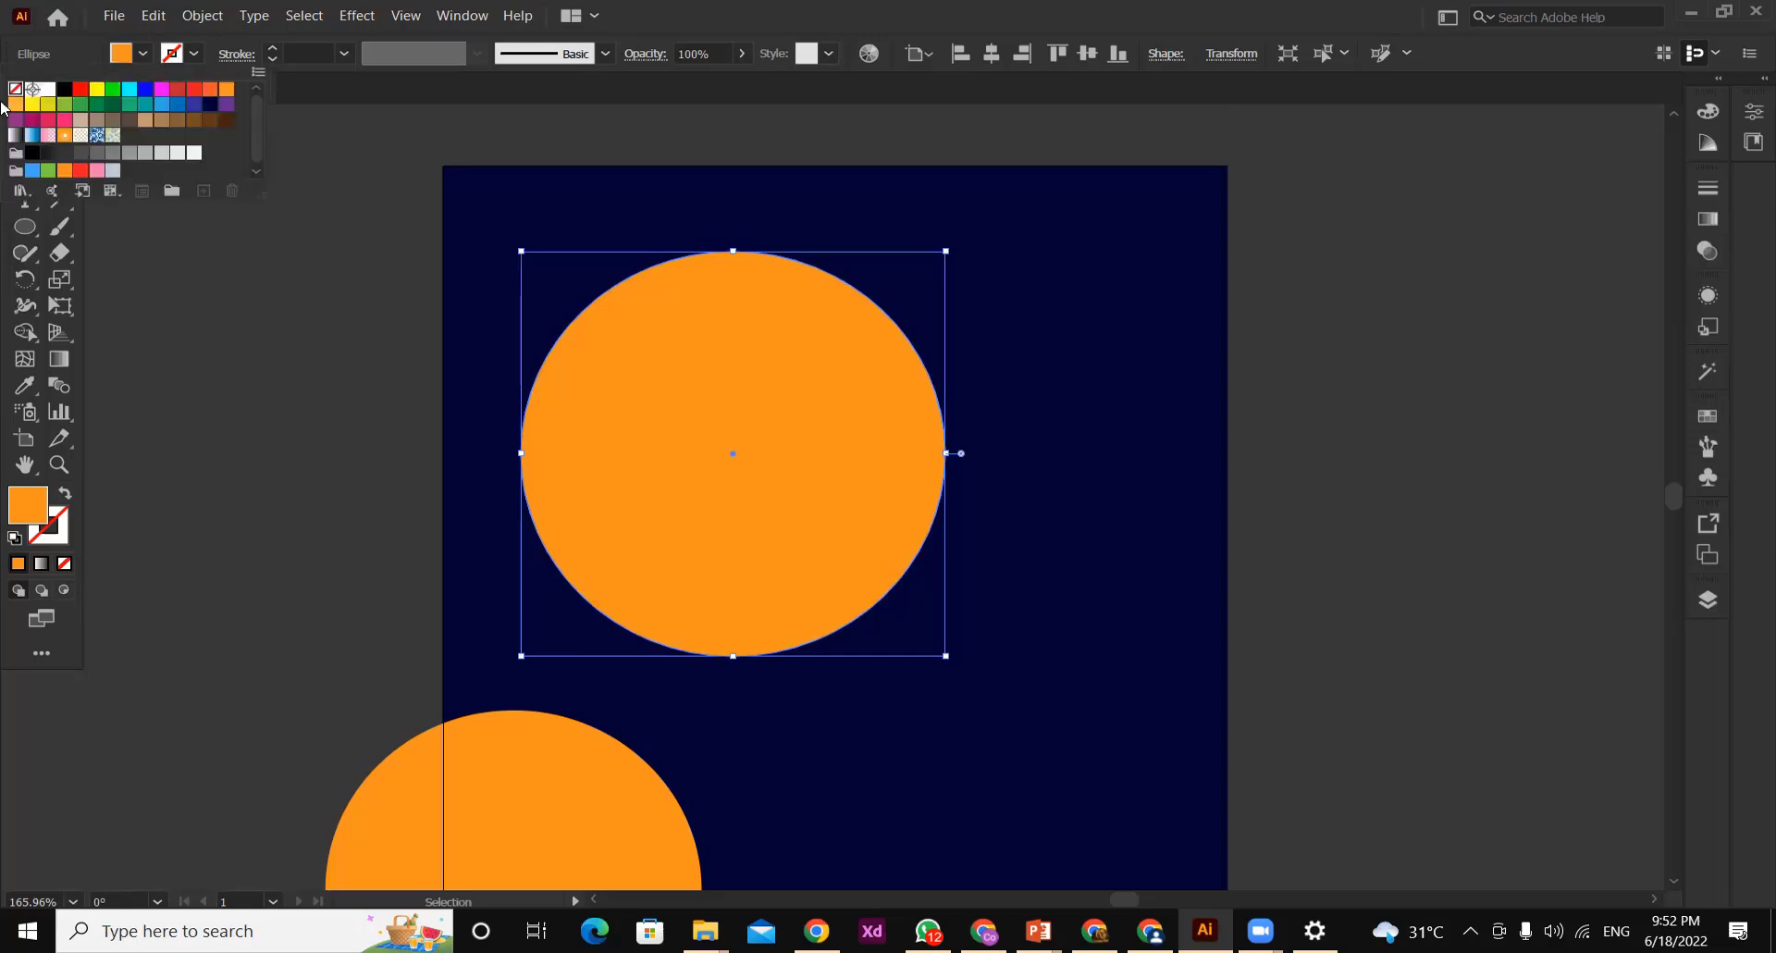
left_click(226, 89)
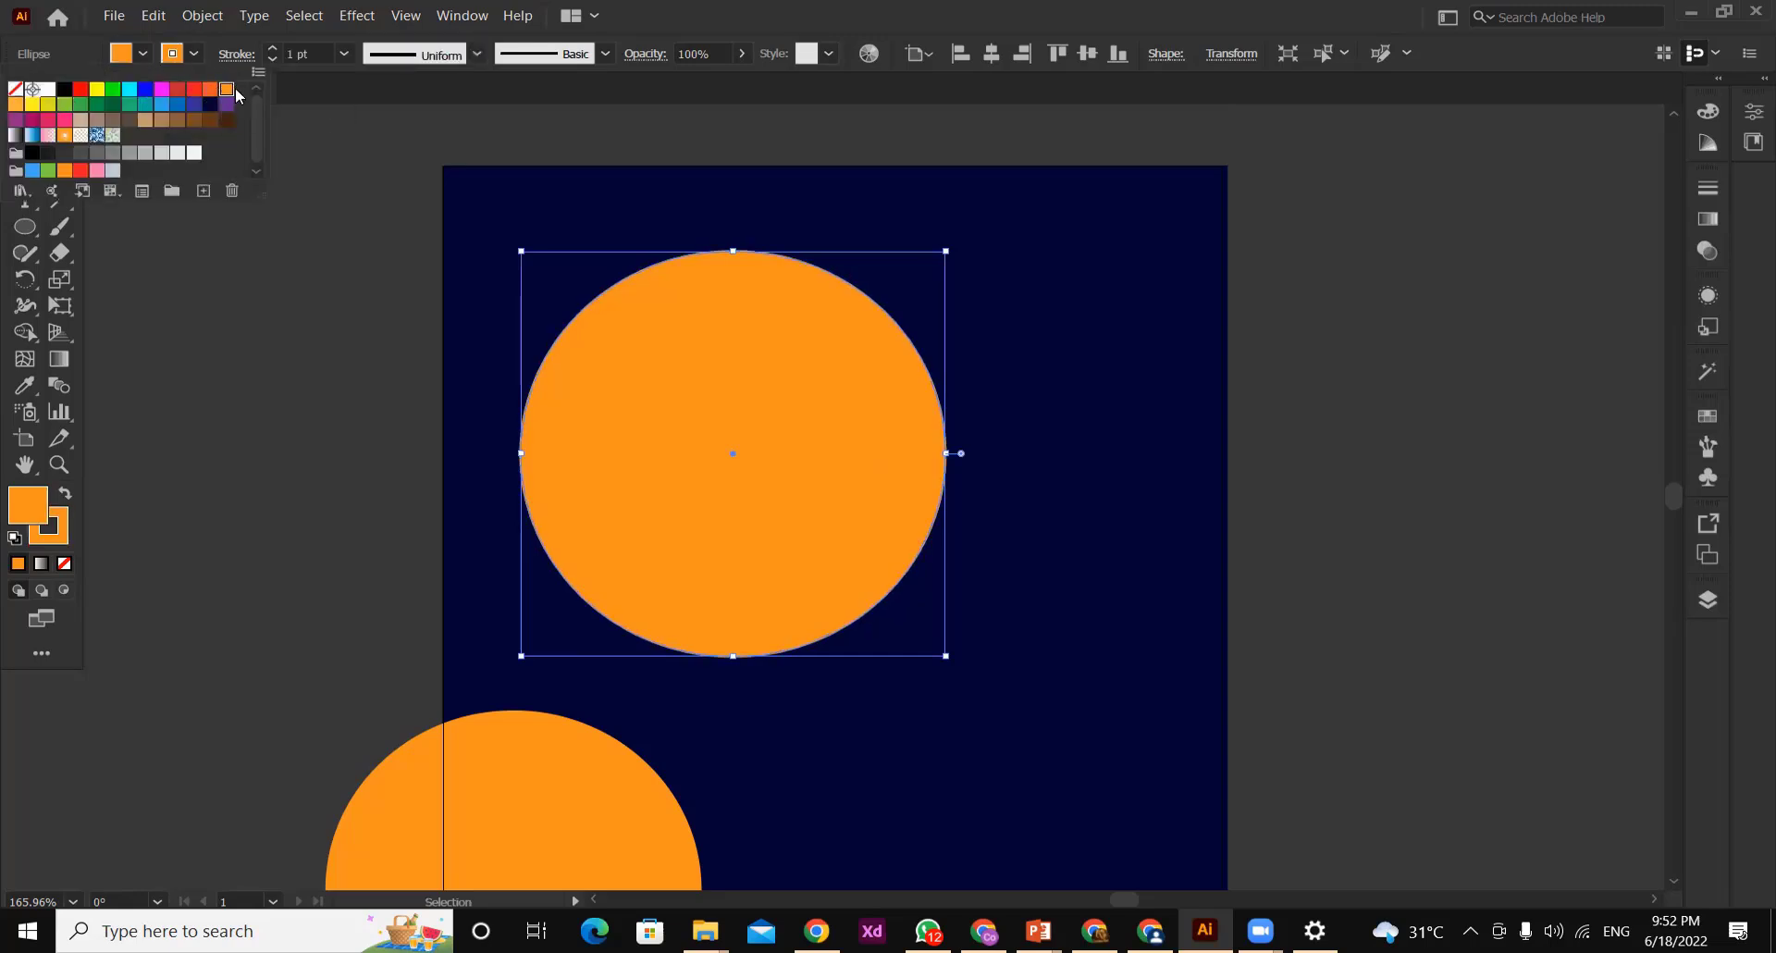
left_click(271, 49)
left_click(271, 49)
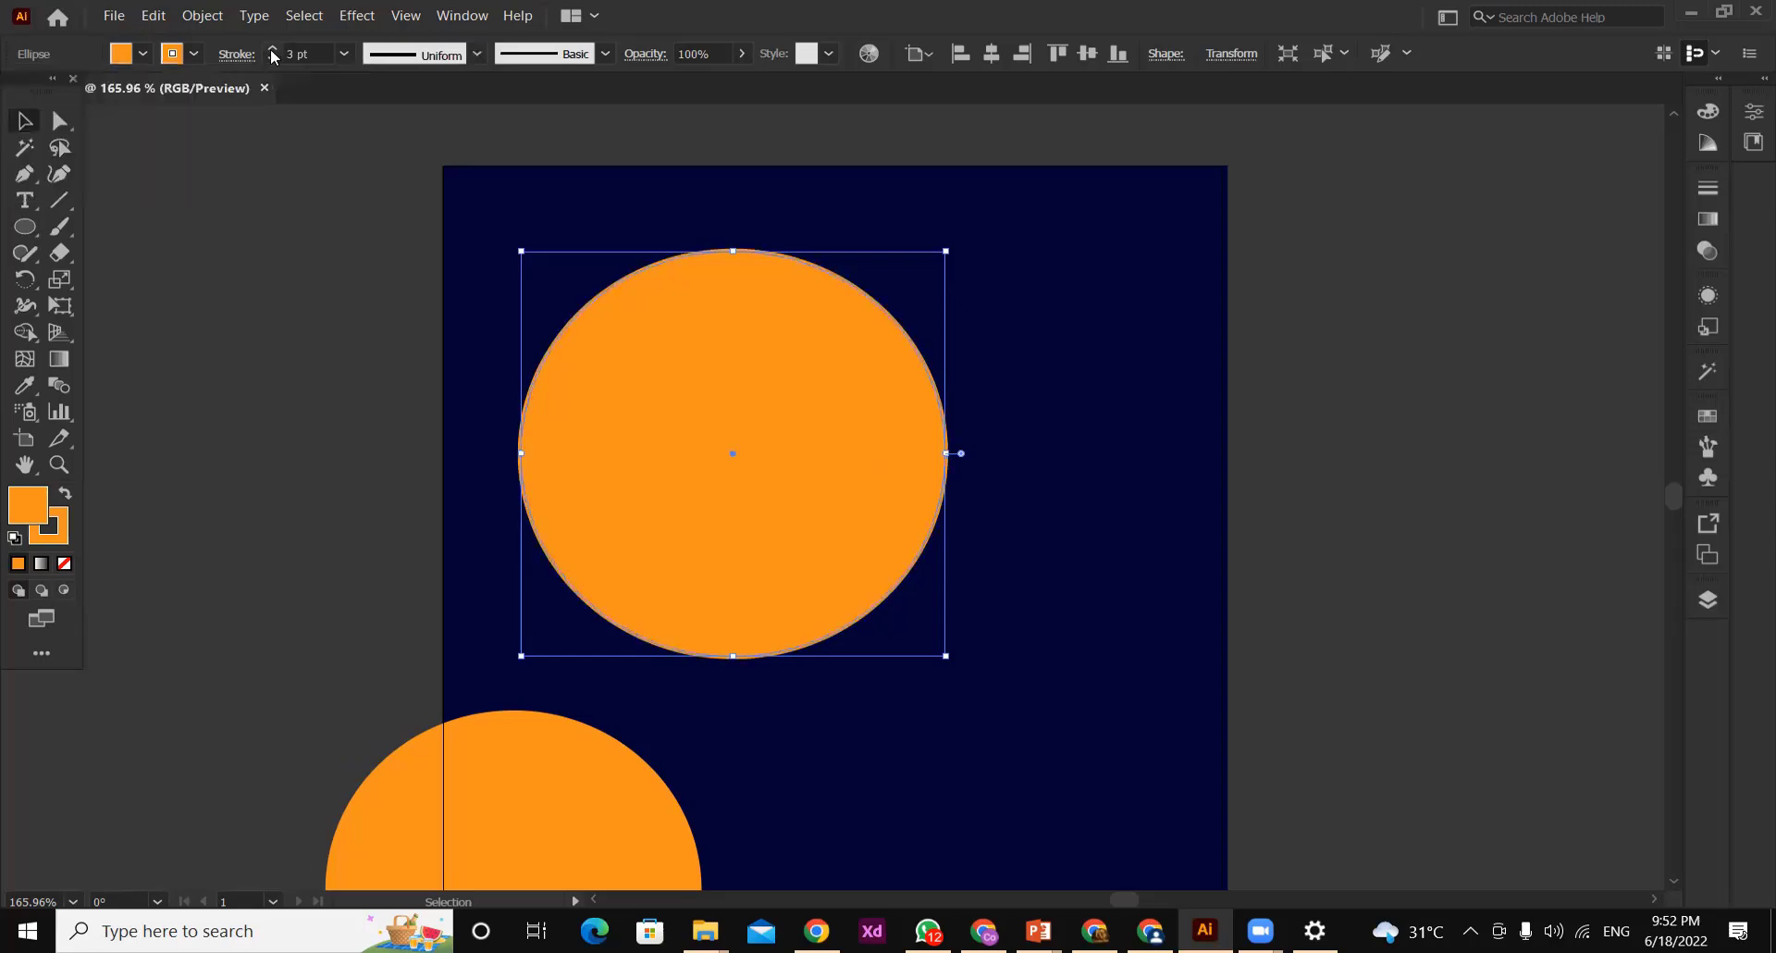
left_click(271, 49)
left_click(271, 49)
left_click(271, 49)
Remove the large circle's fill, reduce its stroke weight to 3 pt, and deselect it
left_click(132, 58)
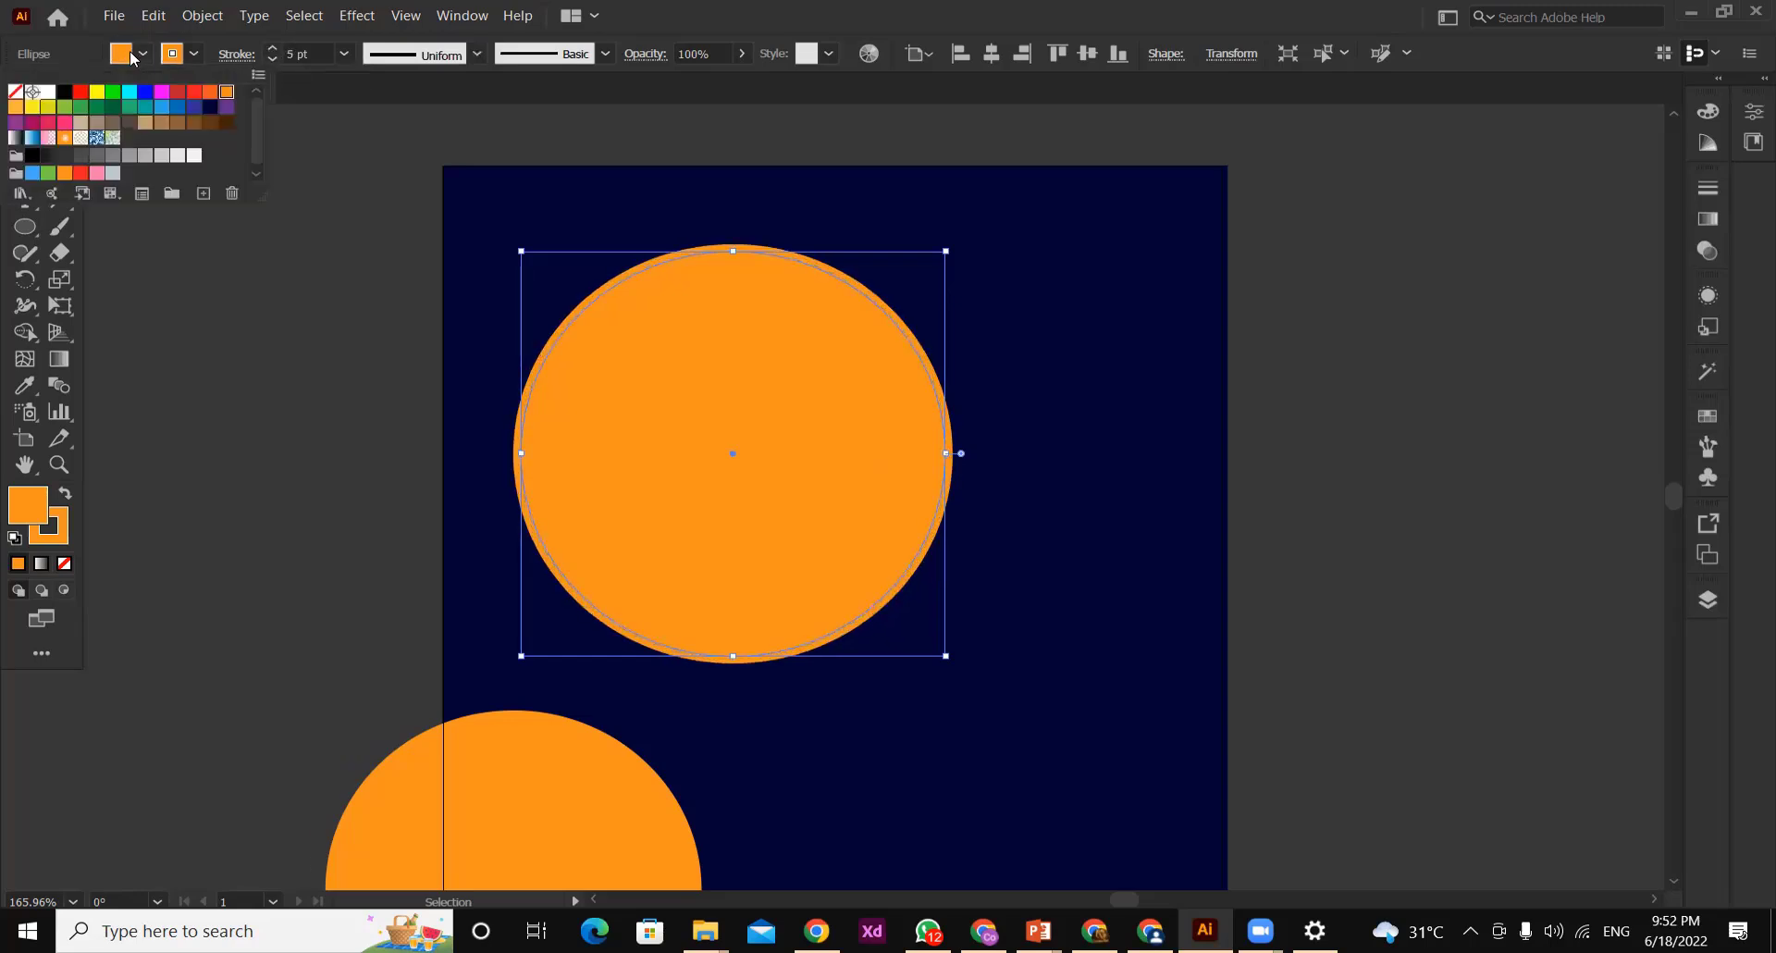
left_click(14, 91)
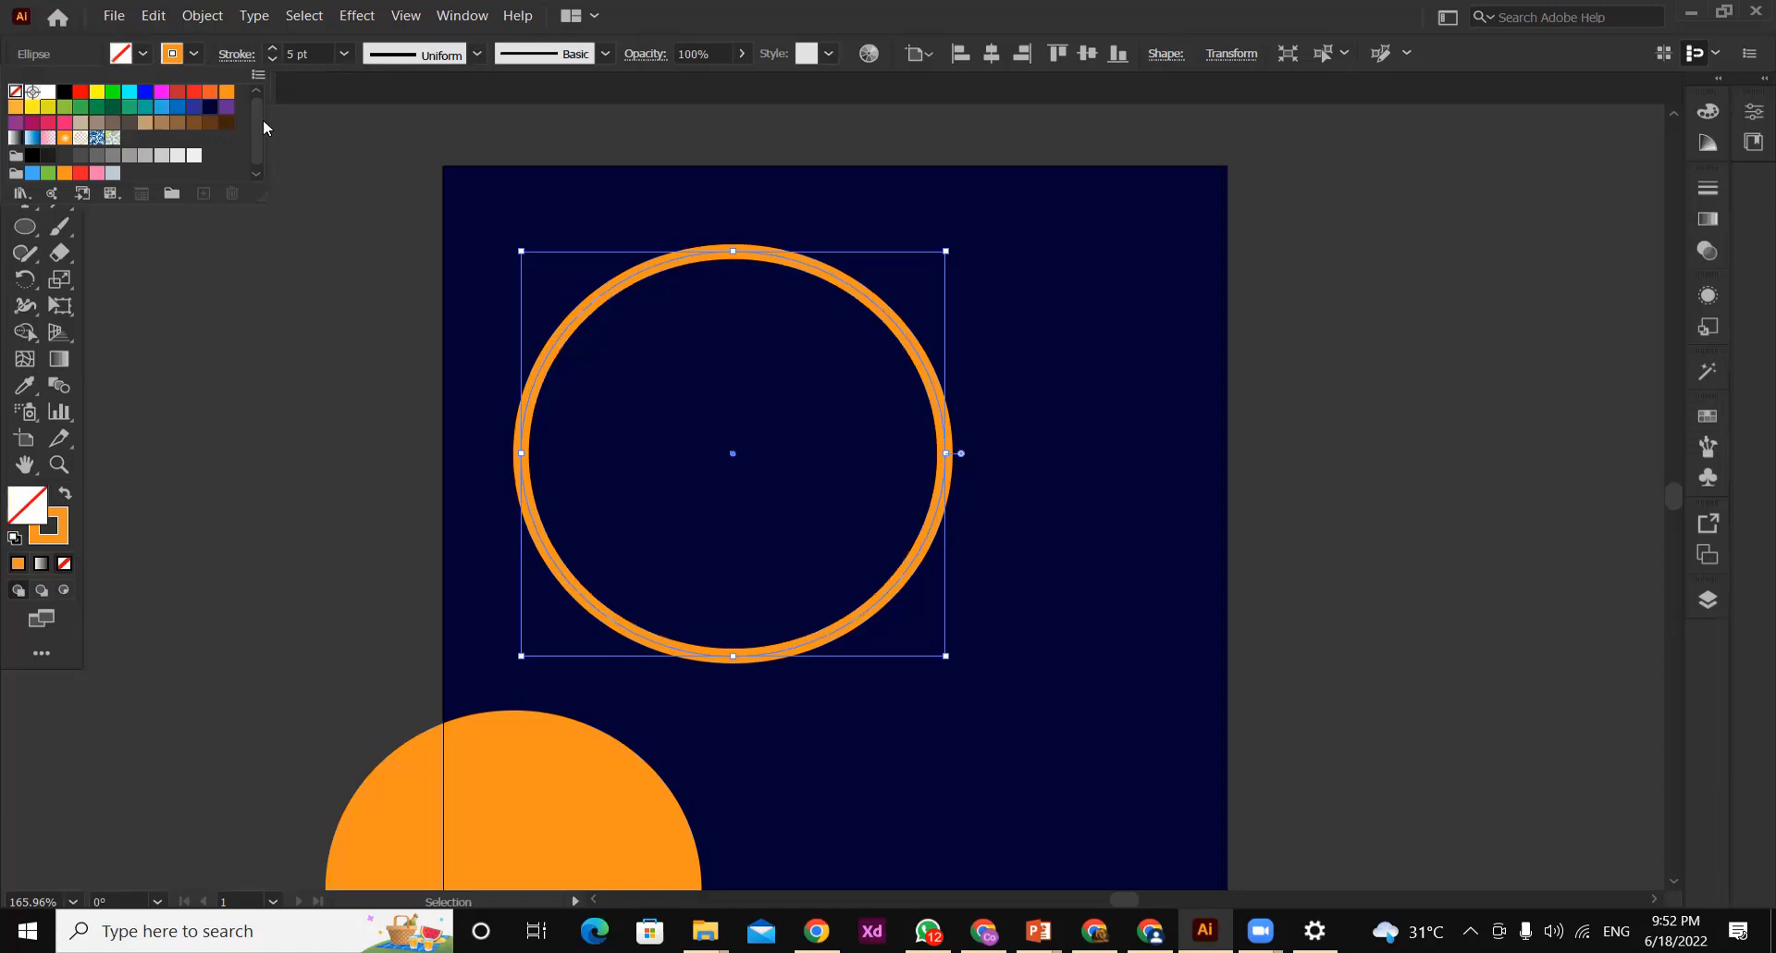
left_click(275, 59)
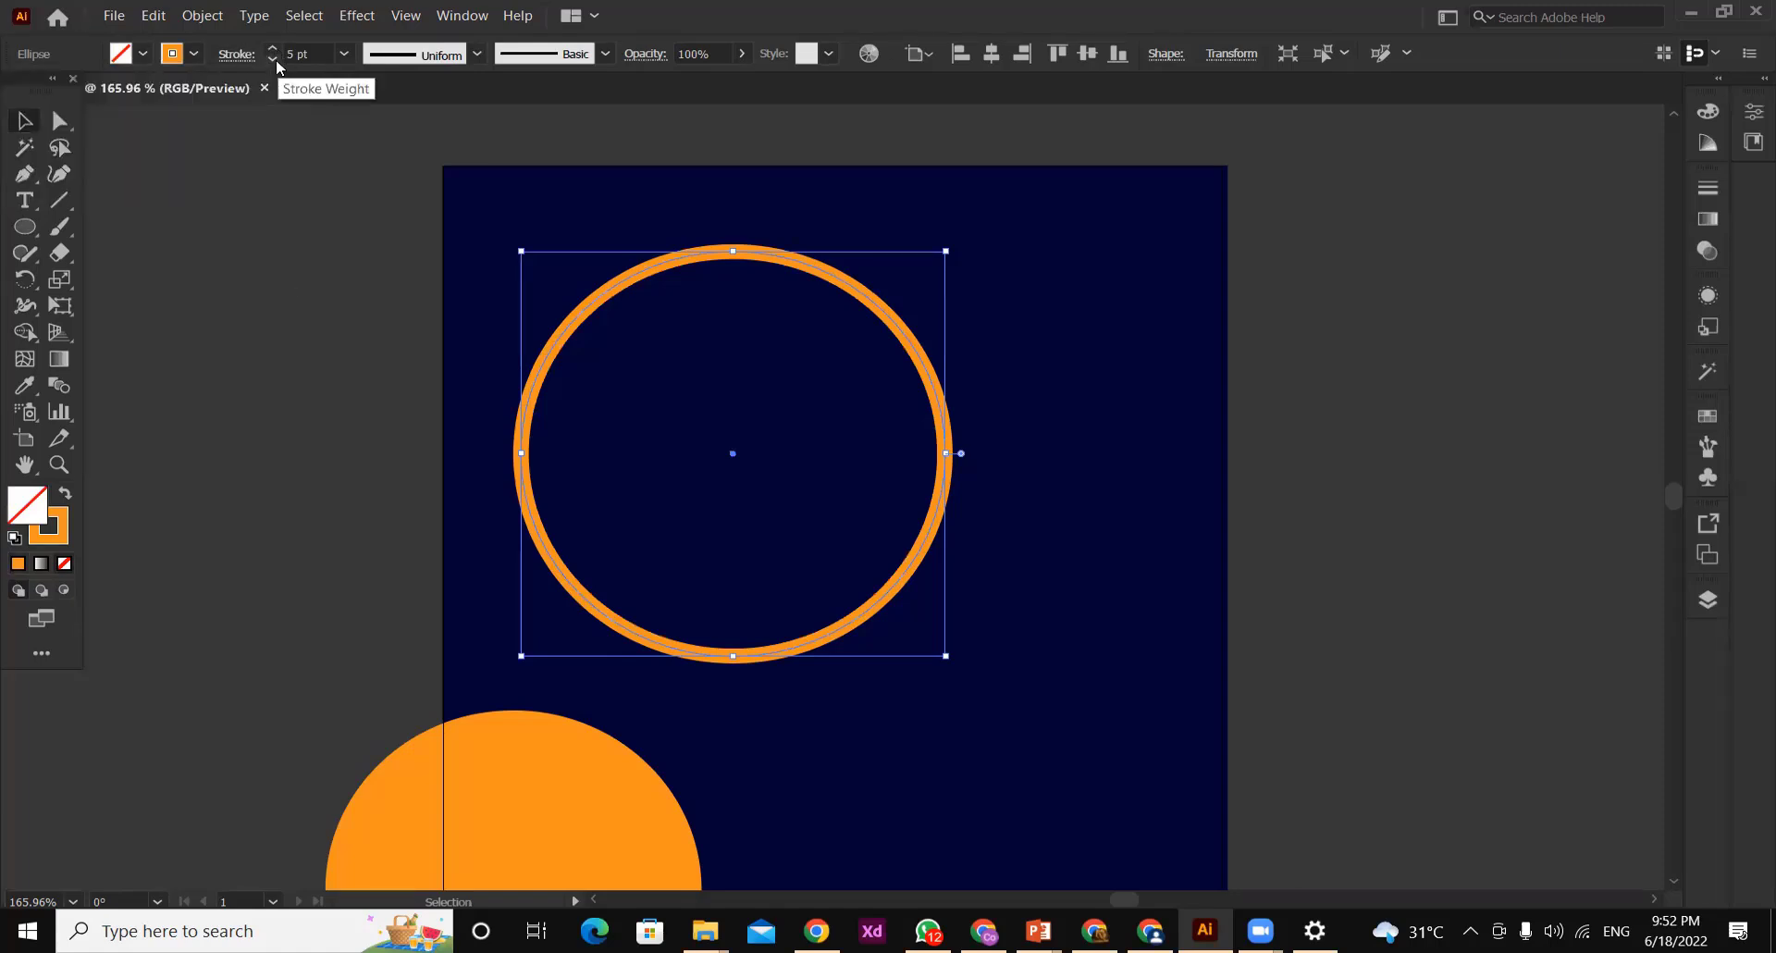
left_click(276, 59)
left_click(268, 59)
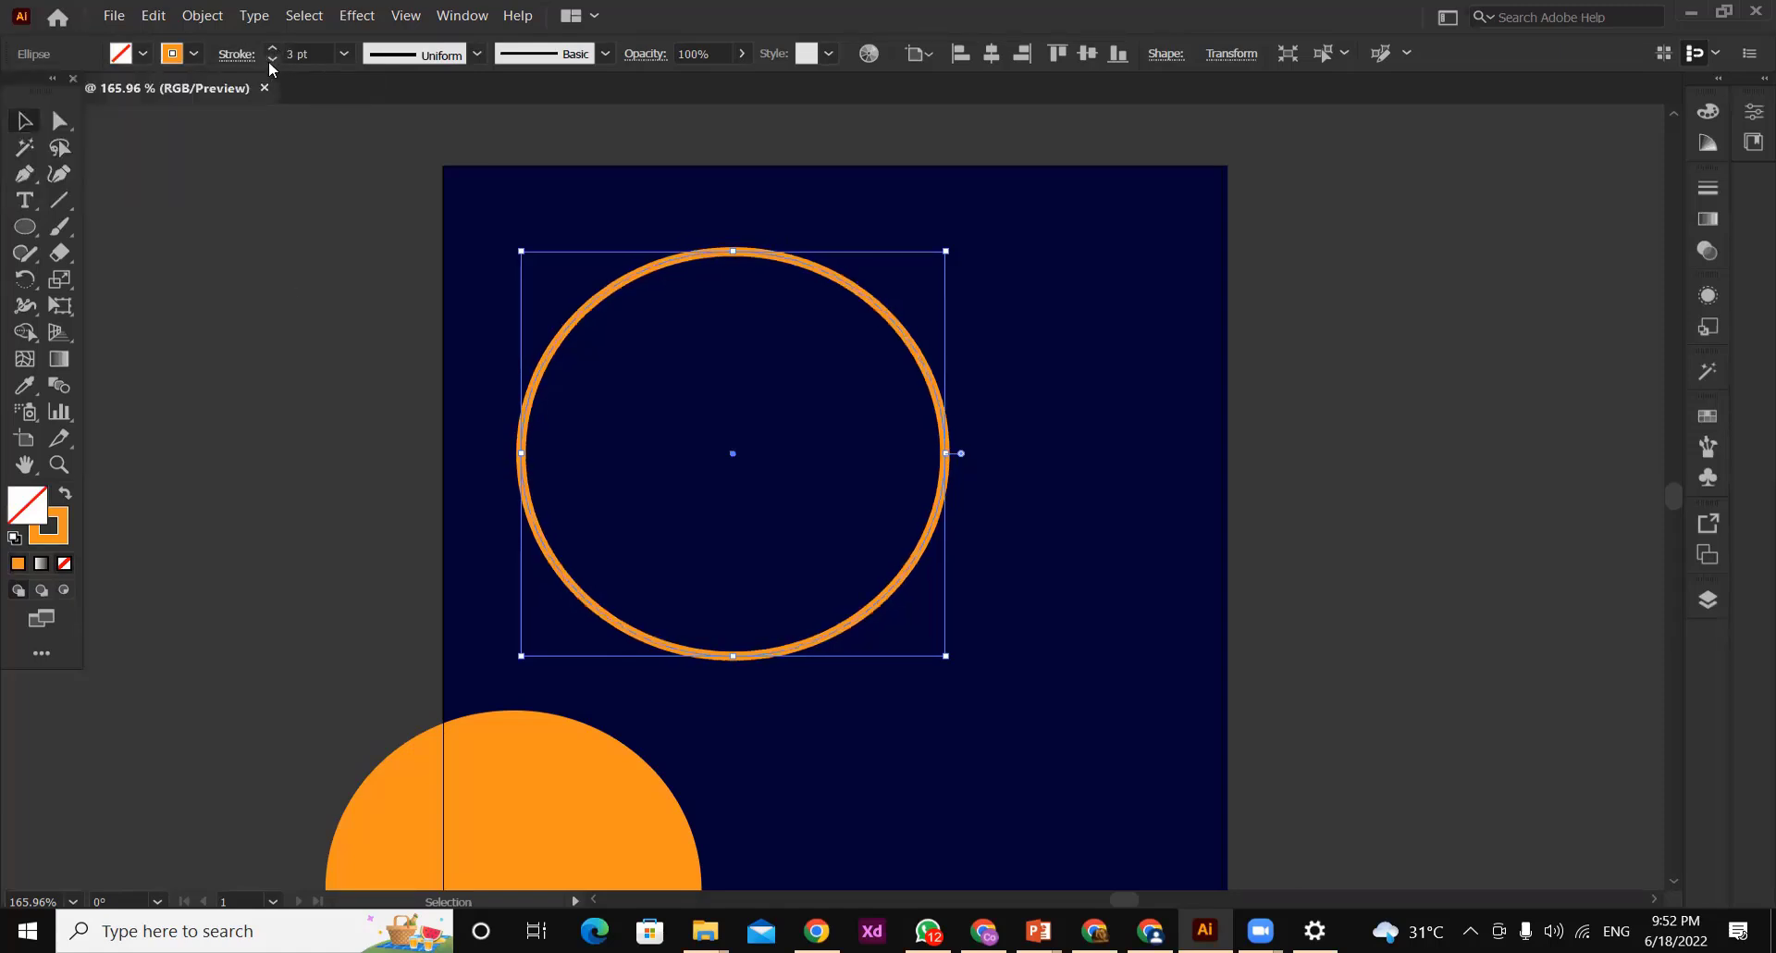
left_click(231, 211)
Copy the orange ring and paste the duplicate in front of the original
left_click(760, 256)
left_click(148, 16)
left_click(153, 108)
left_click(150, 16)
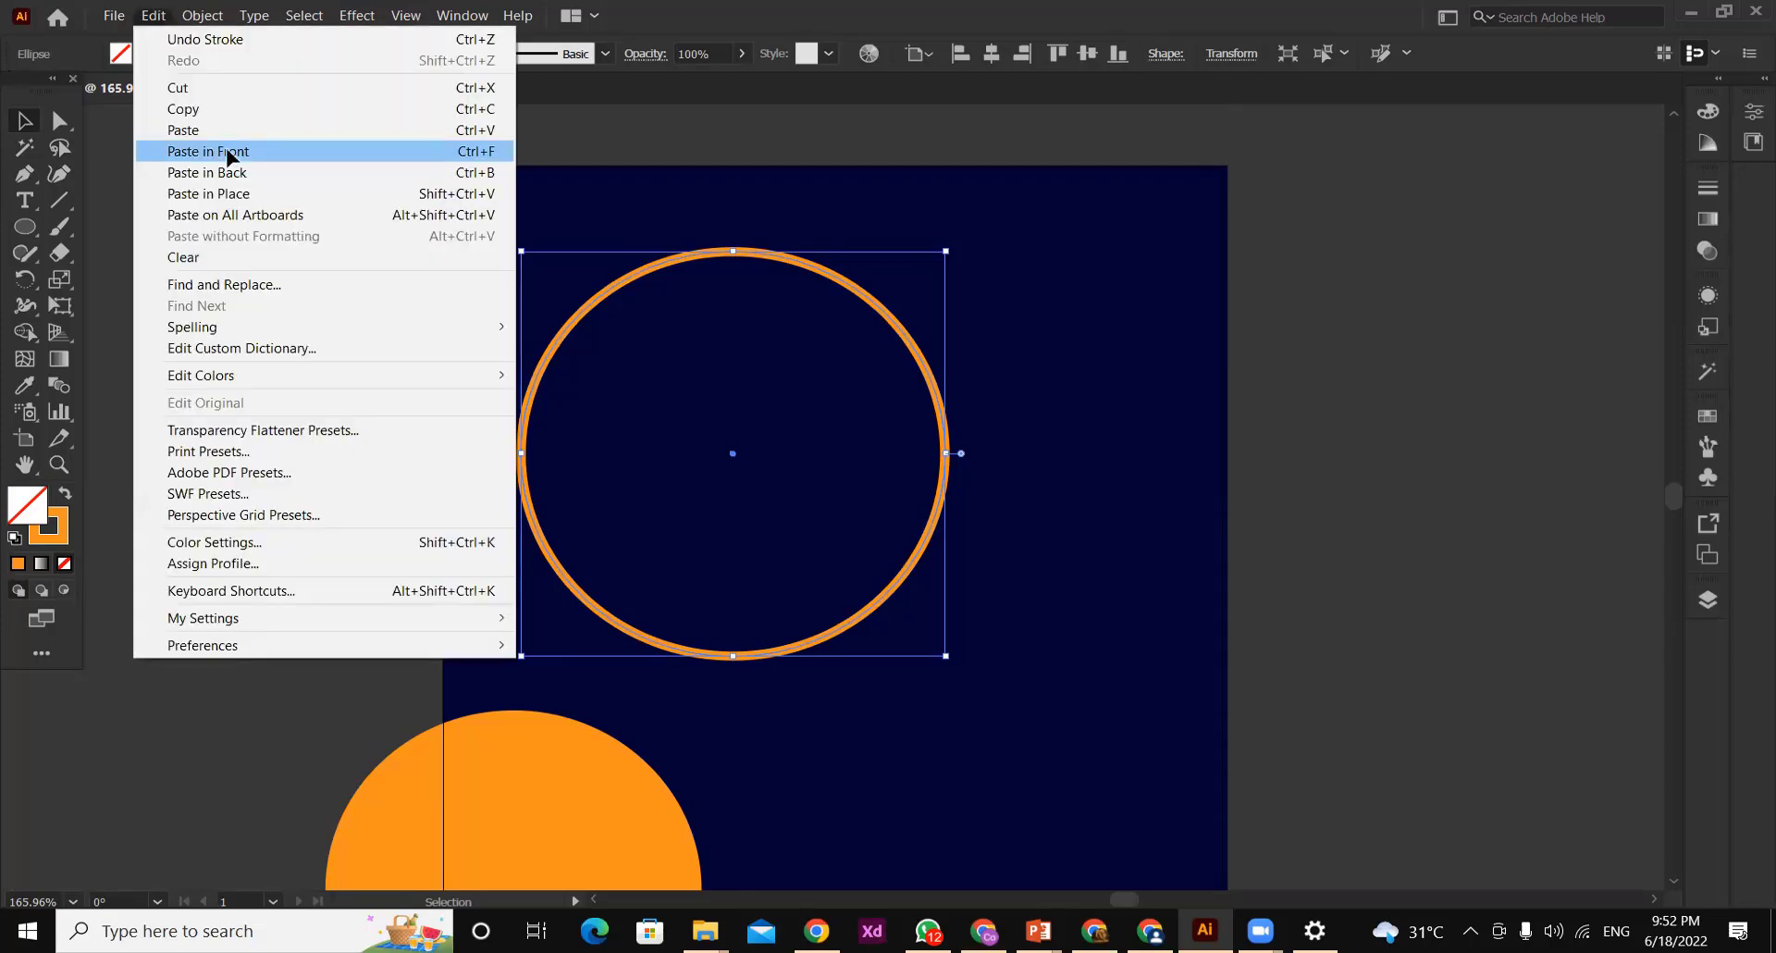
left_click(227, 154)
Fill the duplicated circle with white and remove its stroke
left_click(144, 52)
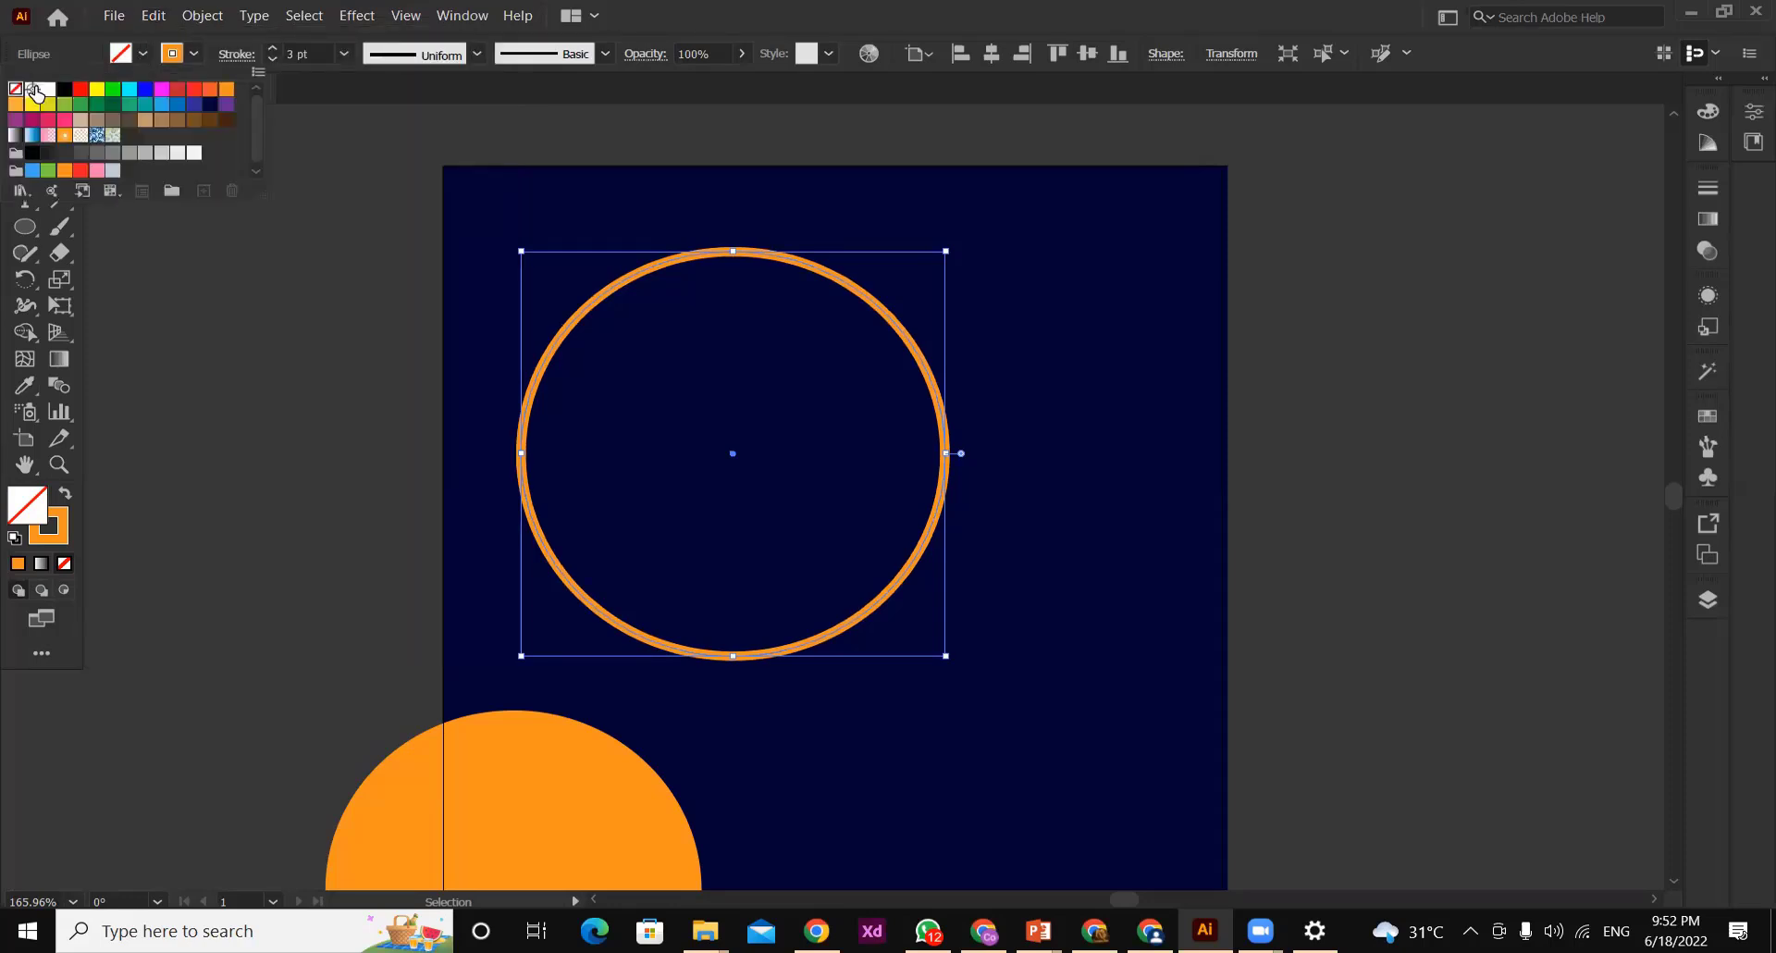
left_click(43, 90)
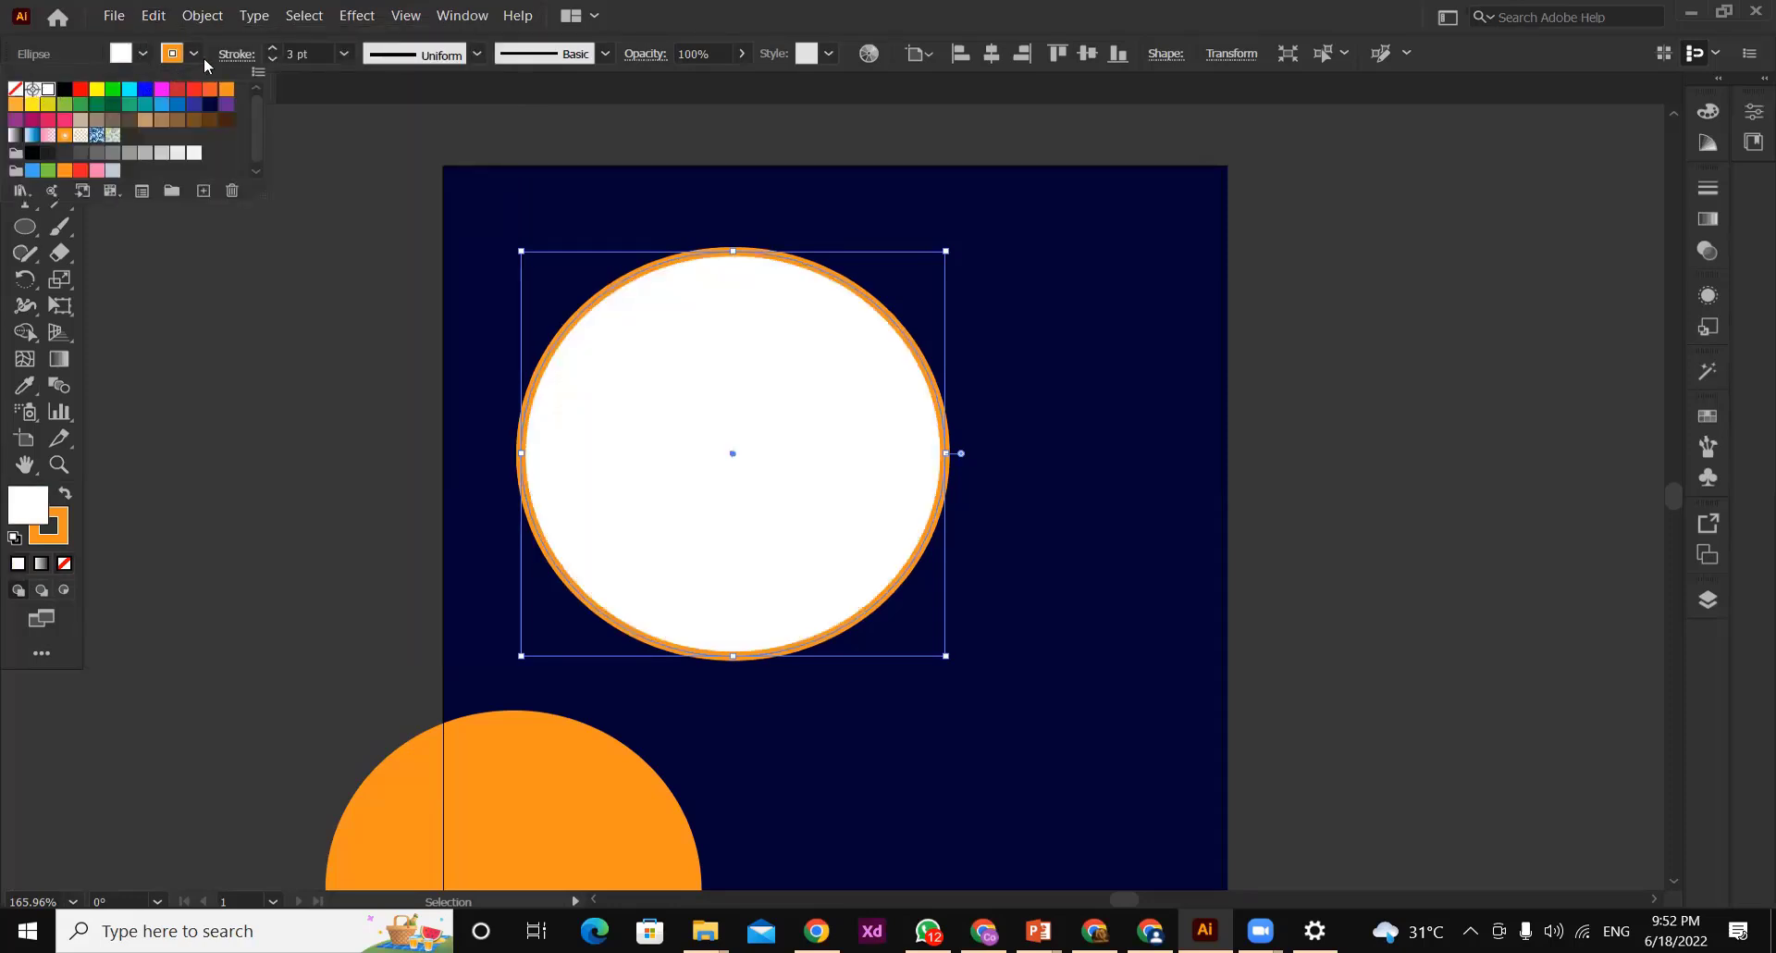
left_click(173, 54)
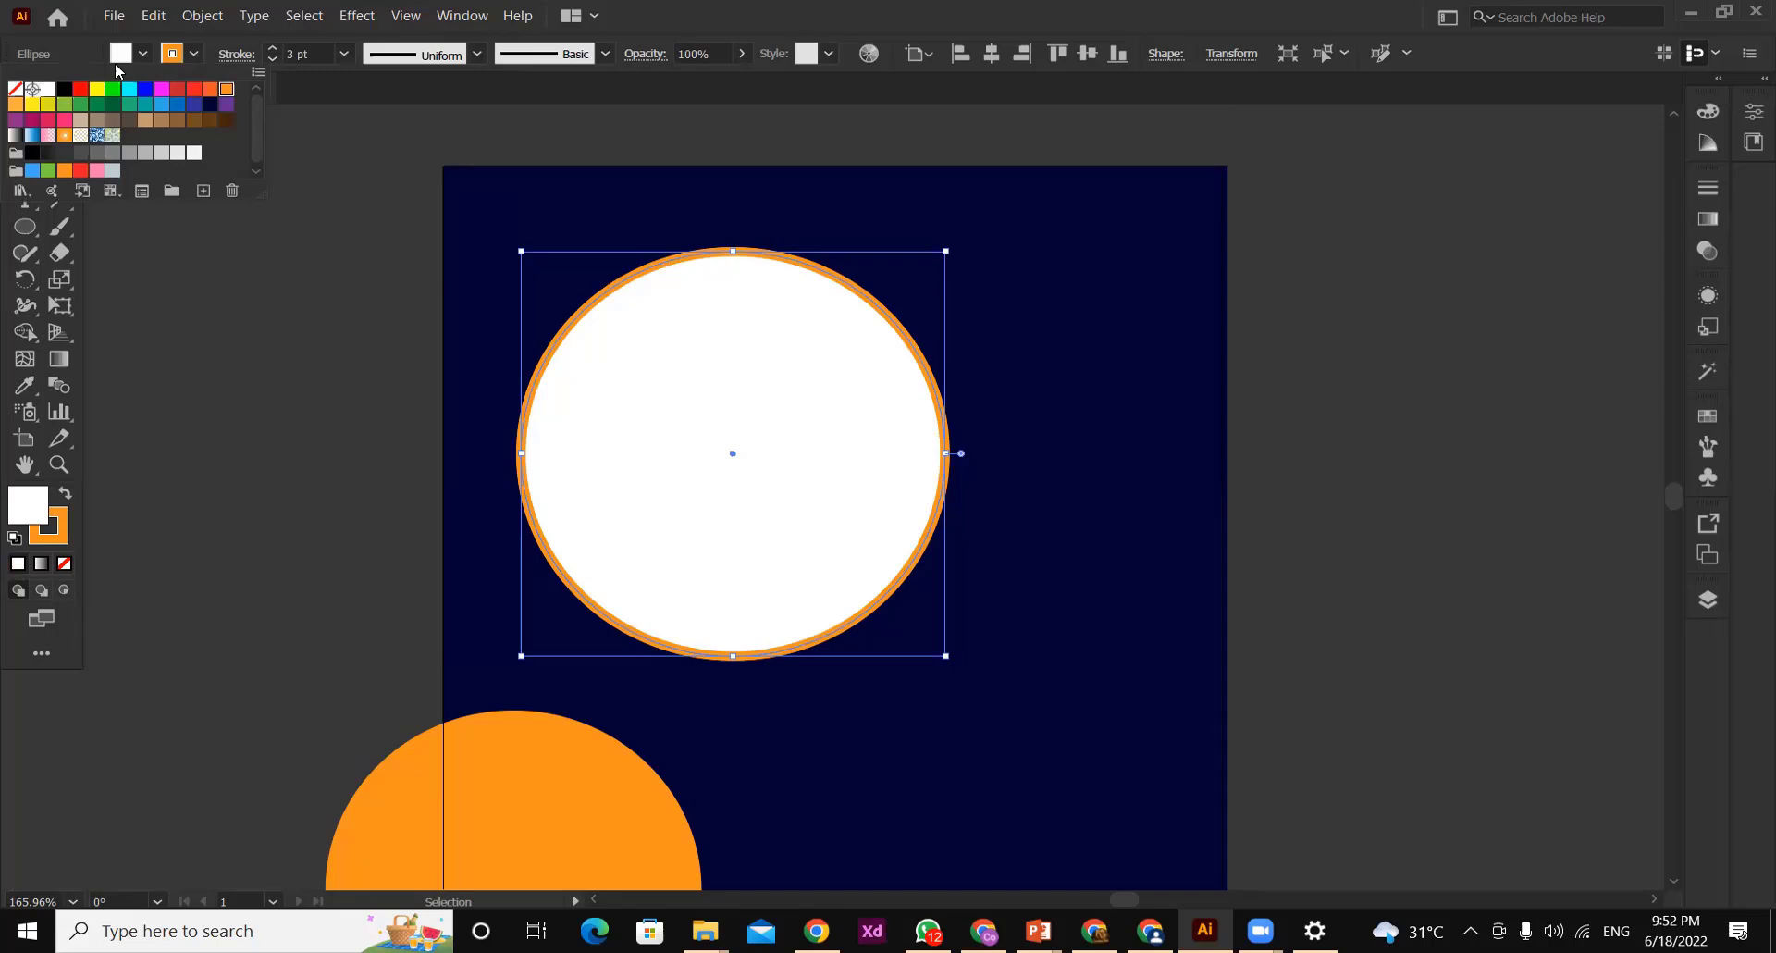
left_click(14, 89)
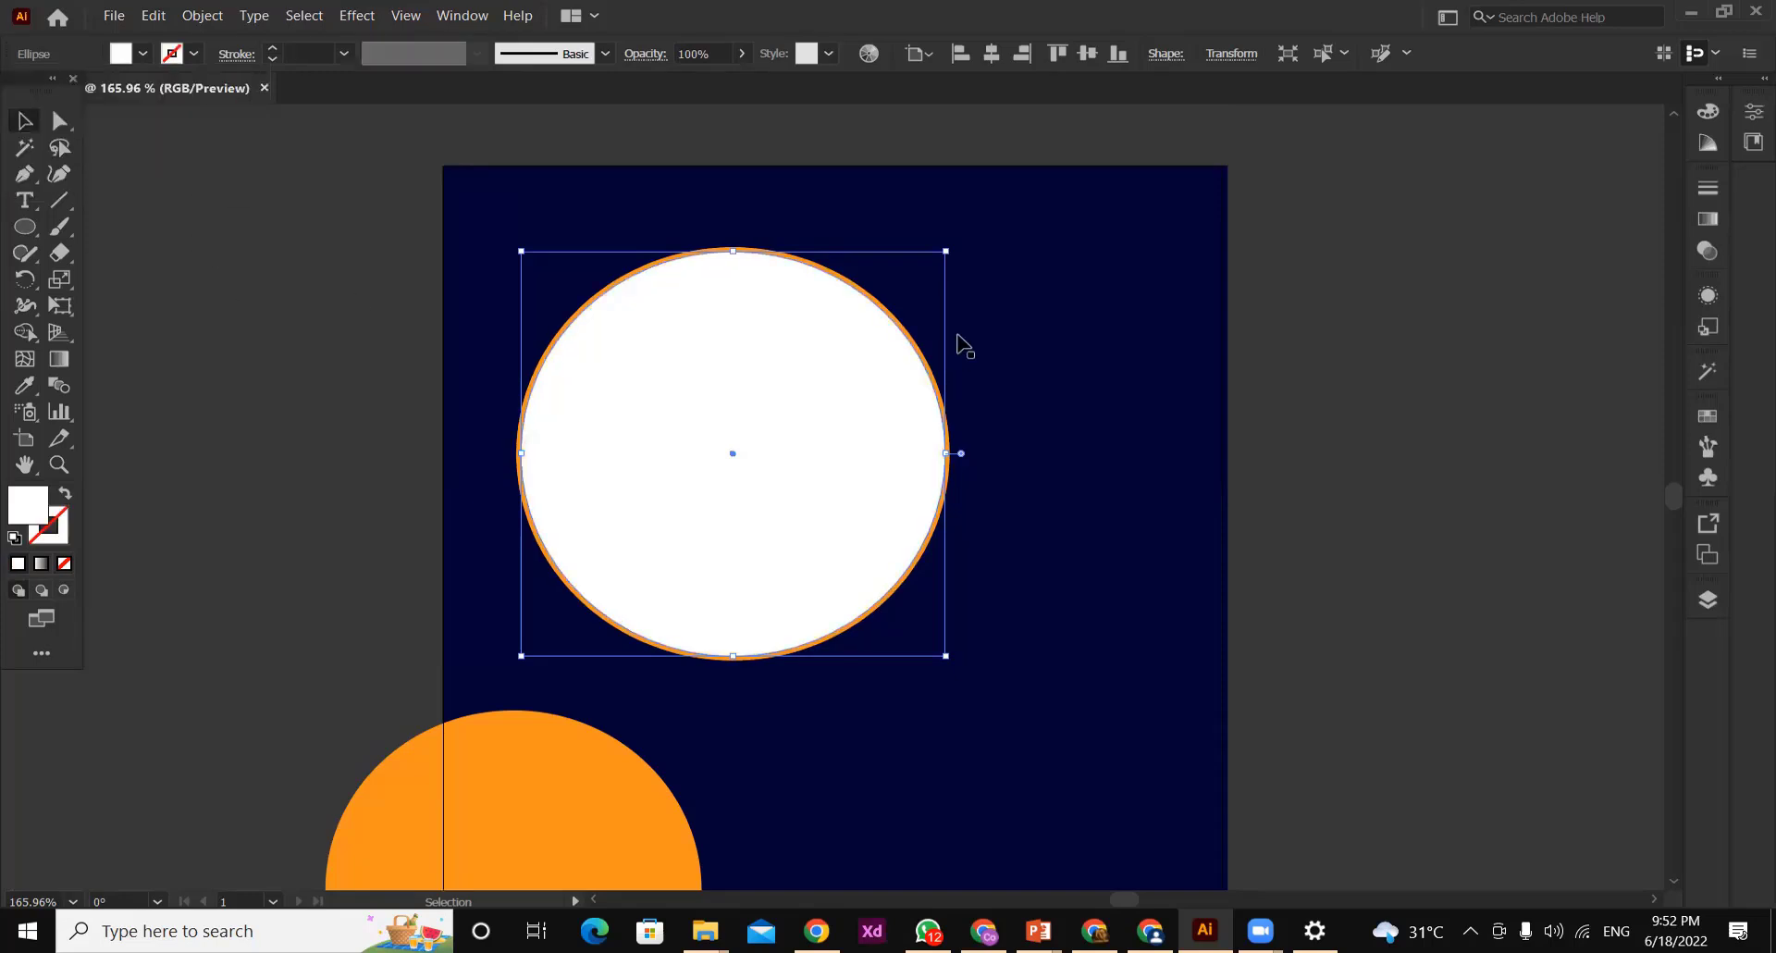
Shrink the white circle about its centre to leave a thin navy gap inside the orange ring, and deselect it
left_click_drag(942, 253, 927, 267)
left_click_drag(768, 482, 776, 477)
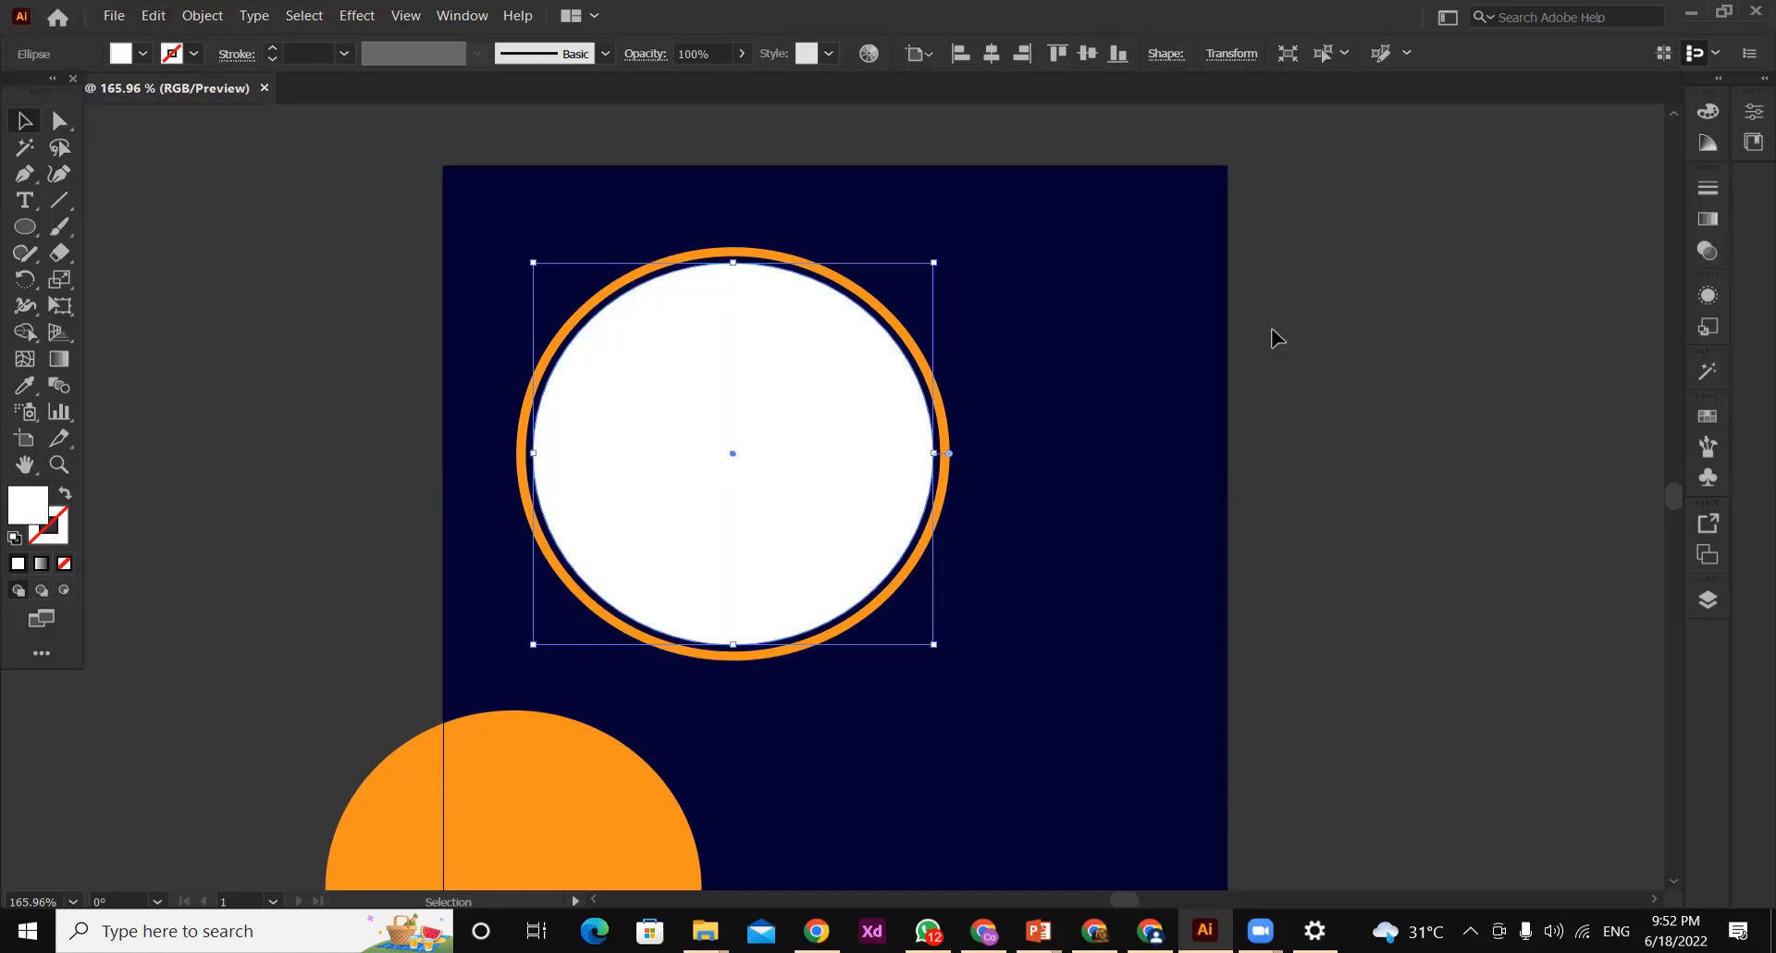
left_click(1295, 344)
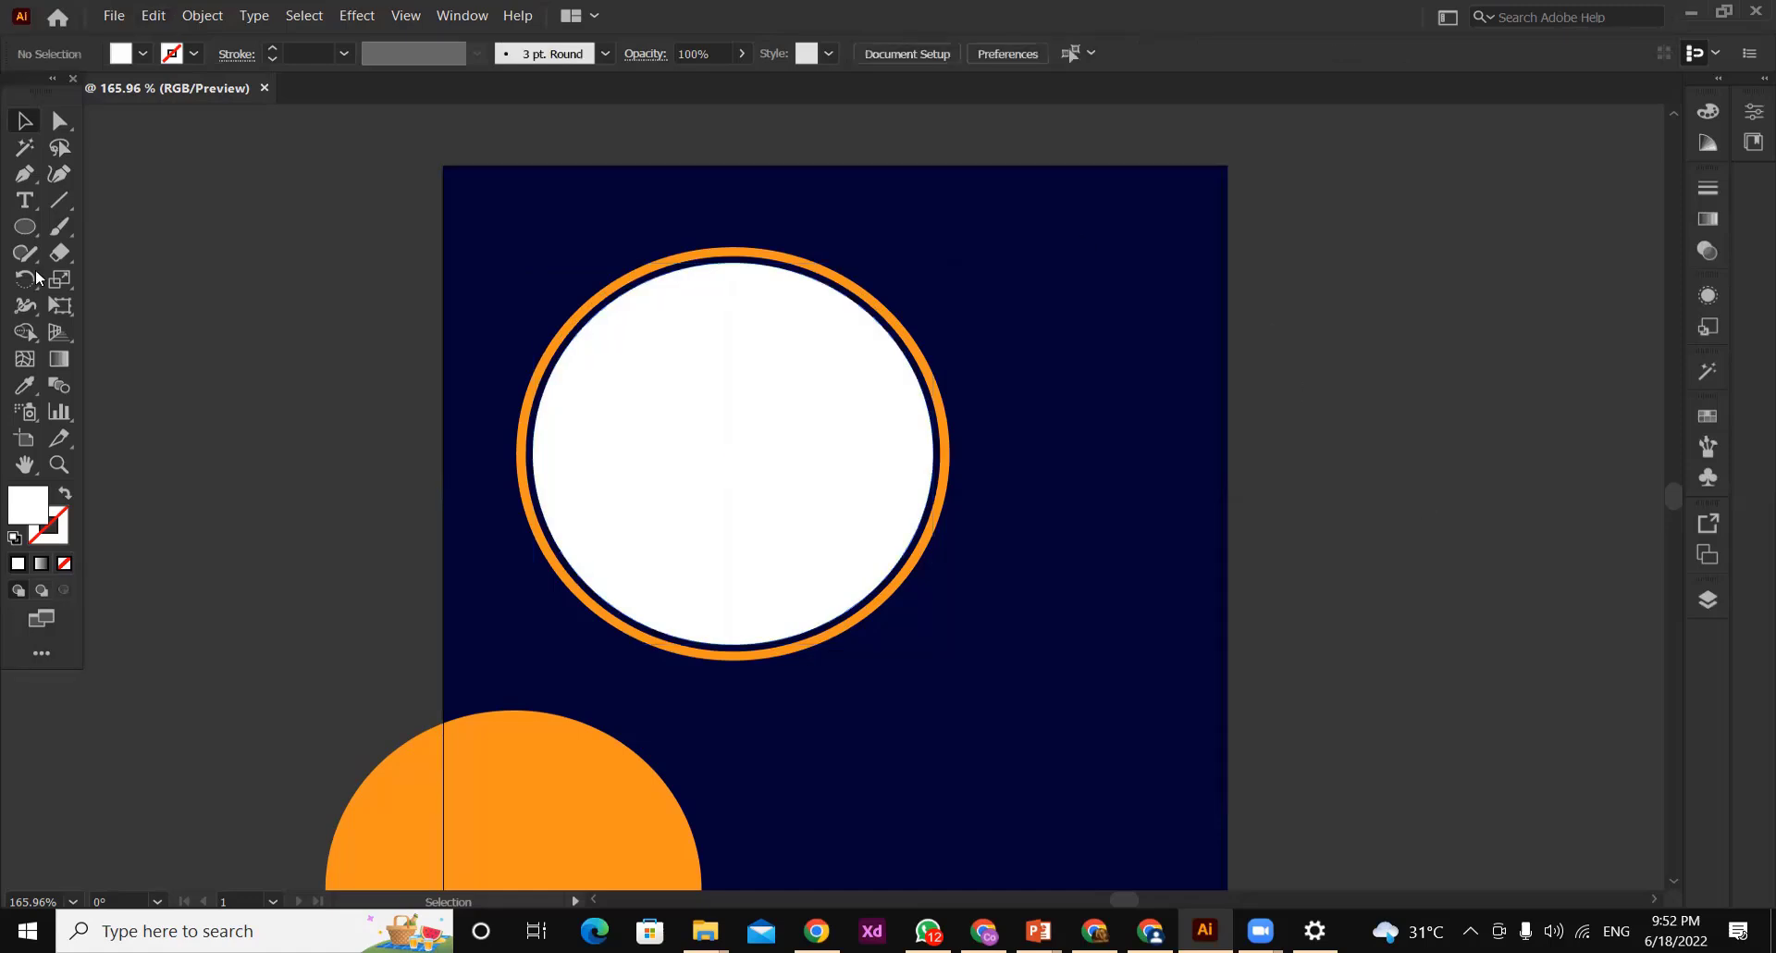
Draw a straight Pen path from just above the ring's top to its lower-left edge, undoing a curved segment on the way
left_click(24, 176)
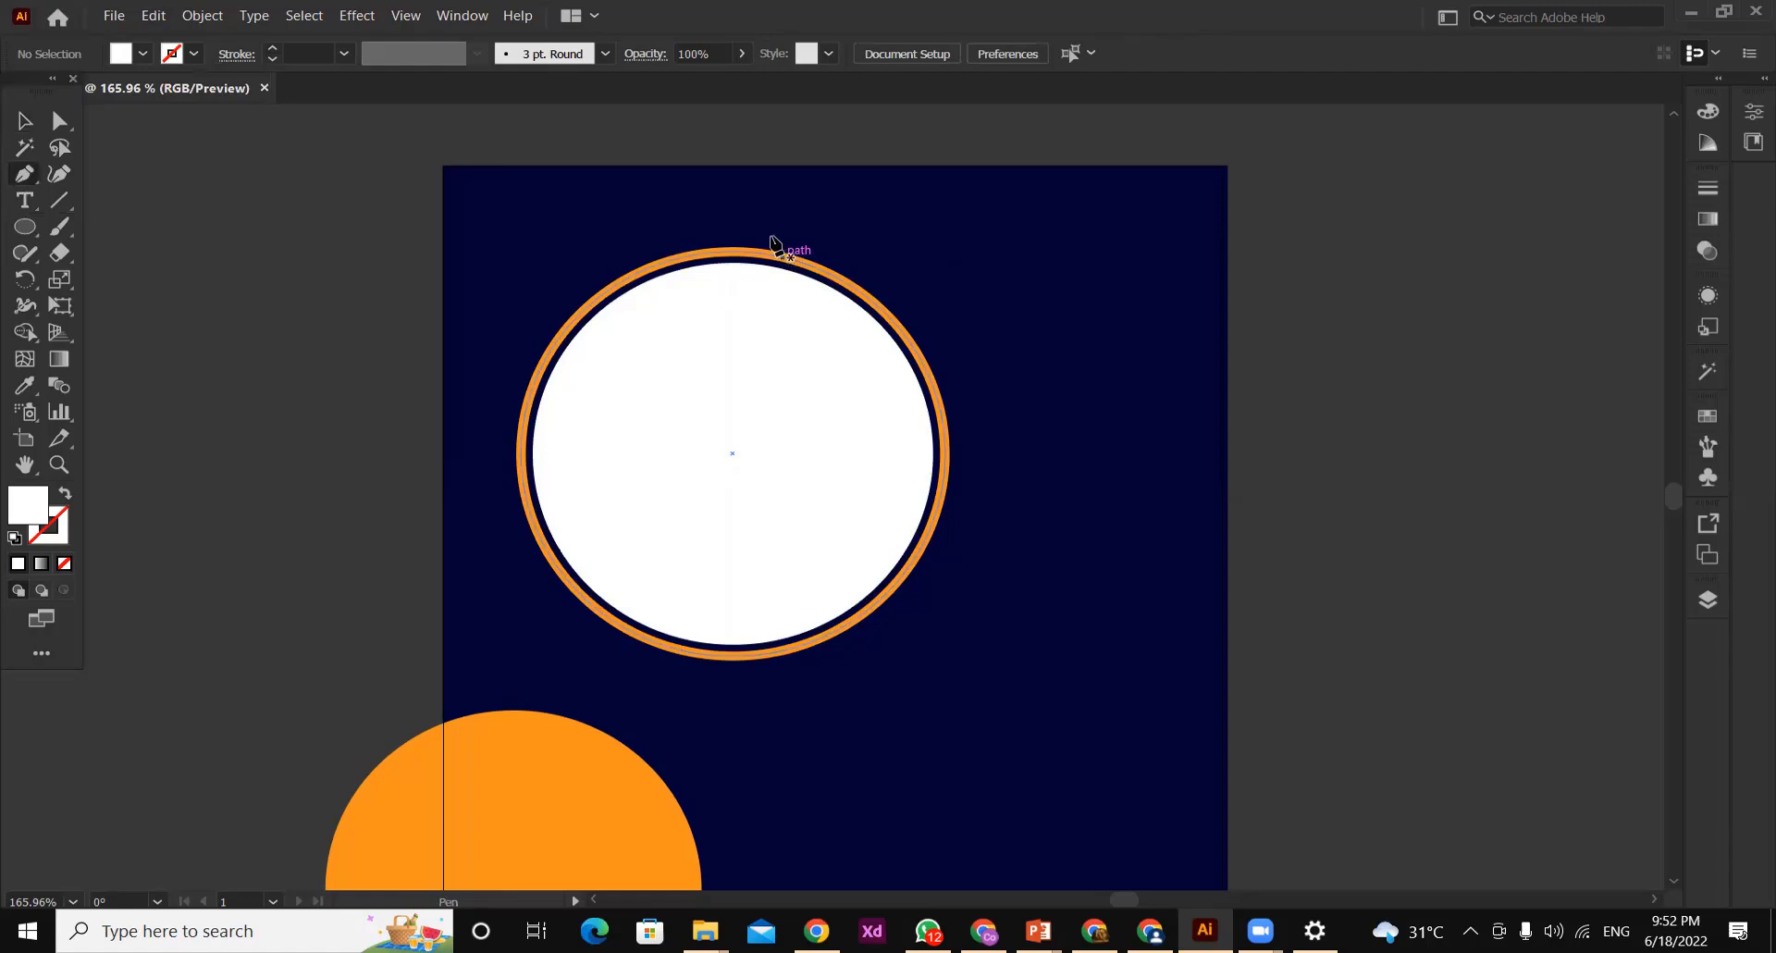
left_click(771, 238)
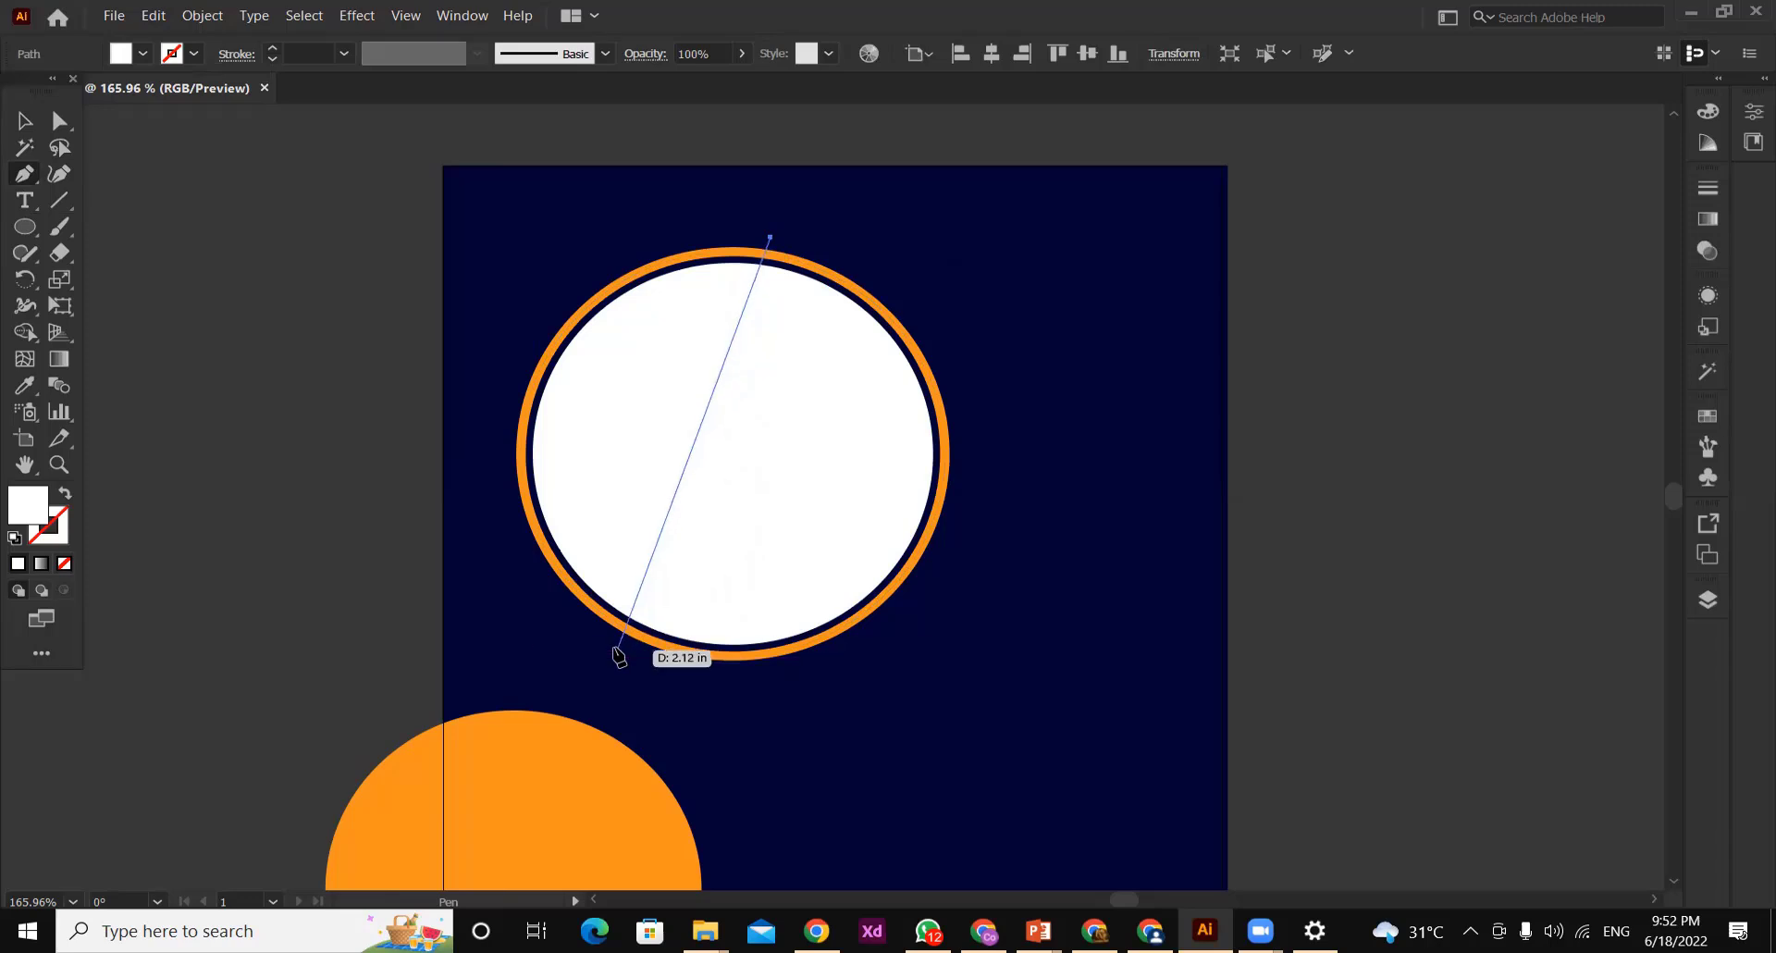
left_click_drag(617, 646, 437, 659)
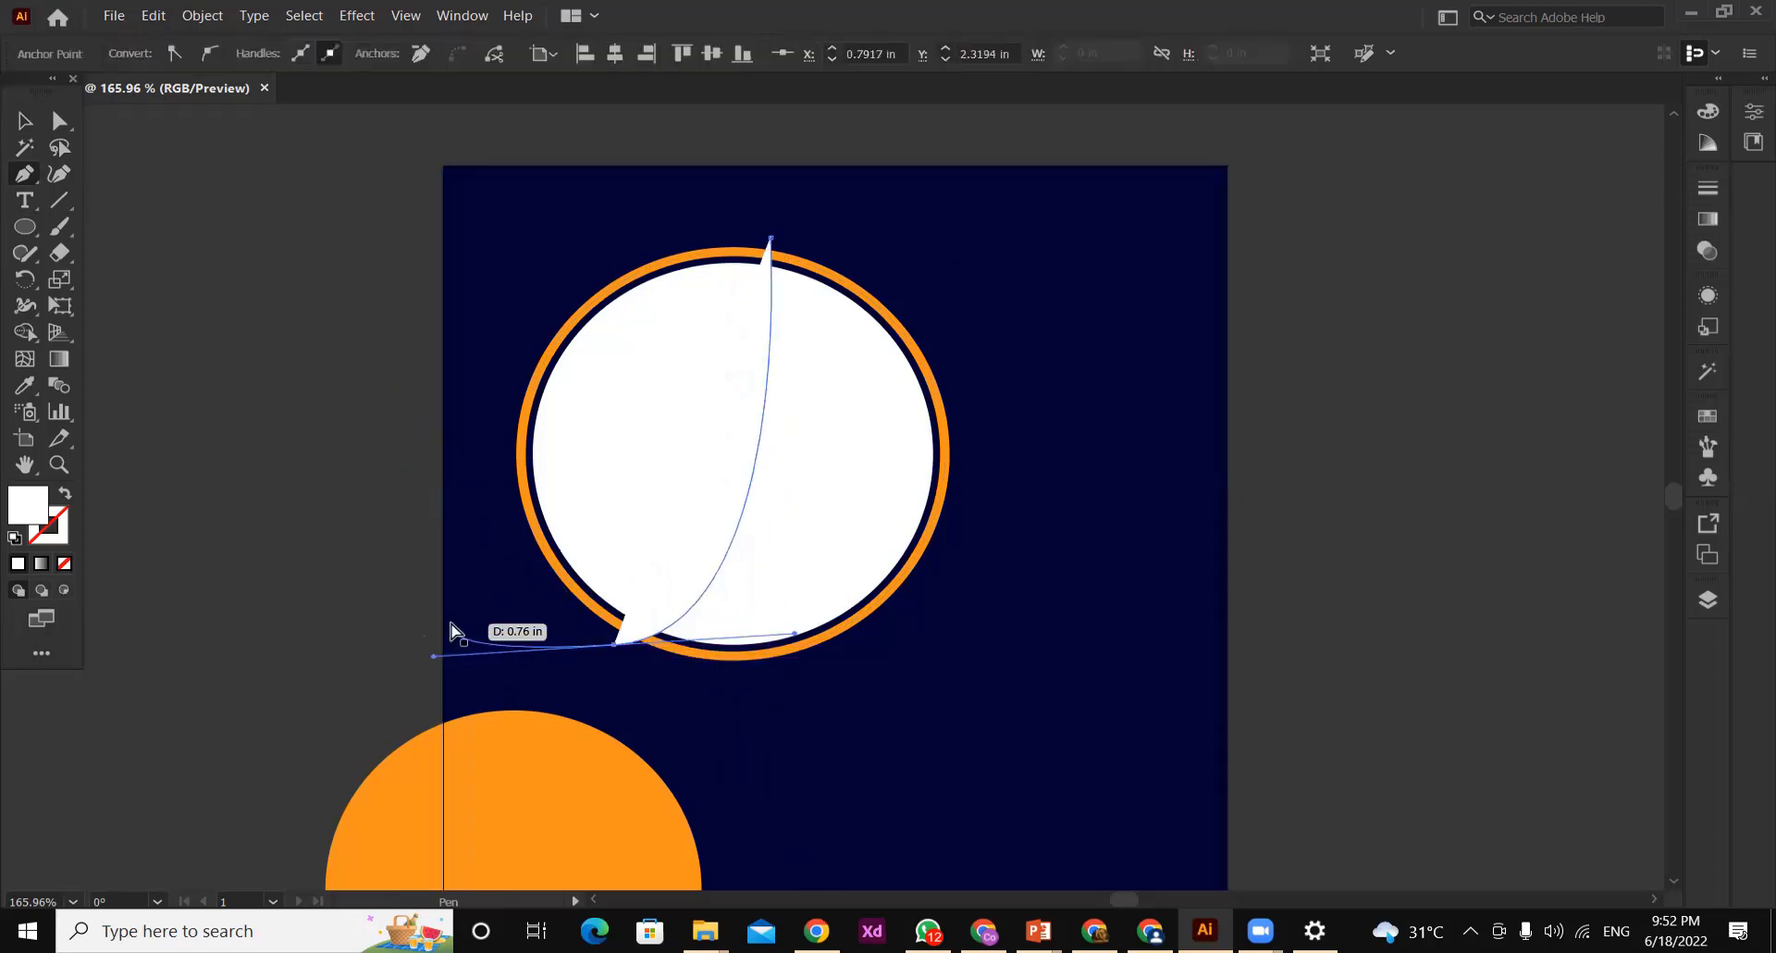
key("ctrl+z")
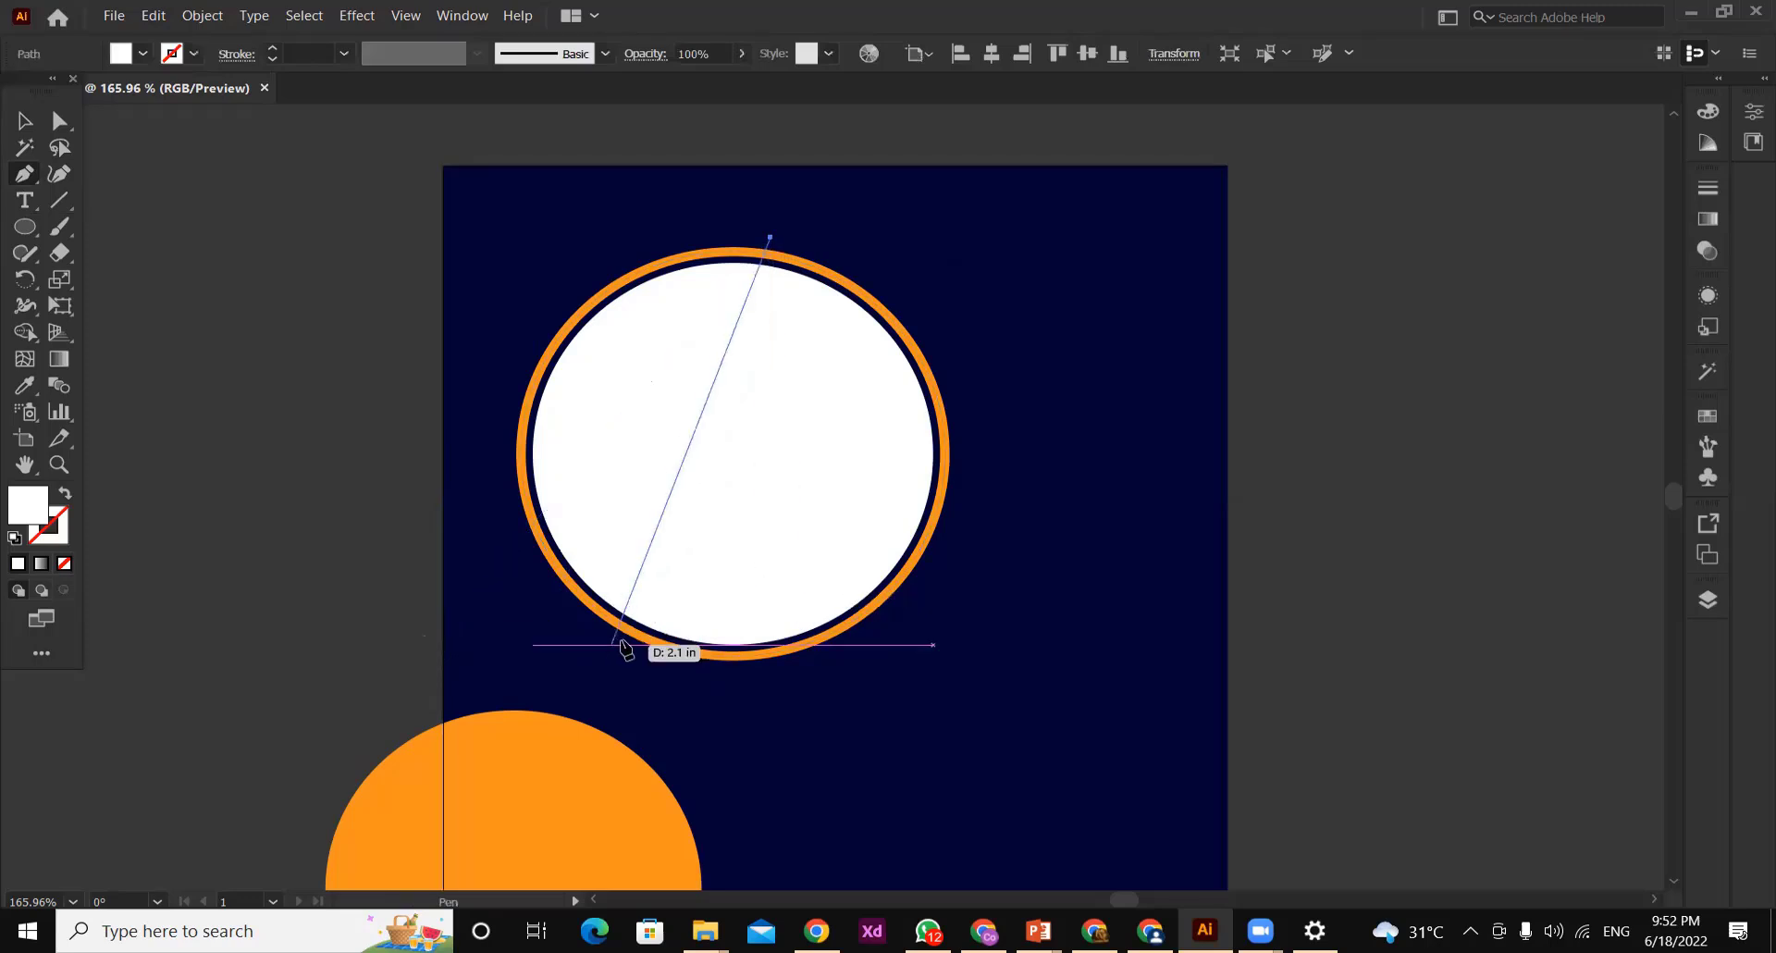
left_click(620, 641)
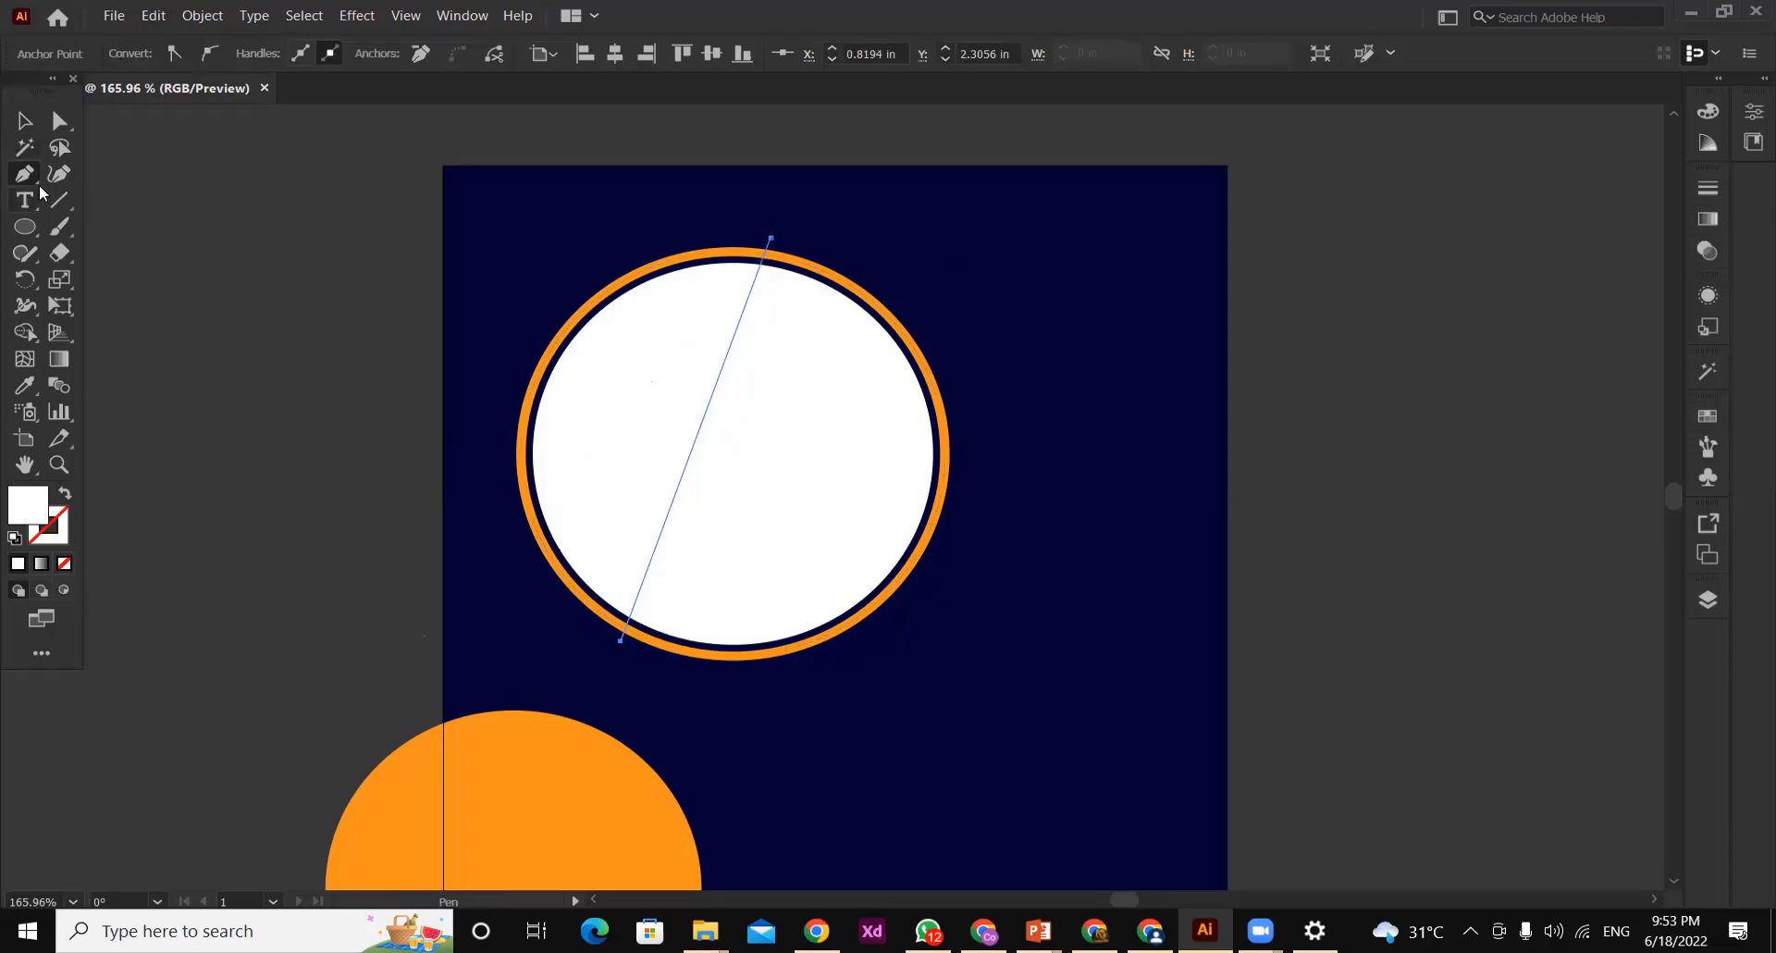
Bend the straight path around the ring's right side with the Curvature tool, and swap its fill and stroke for a white outline
left_click(57, 174)
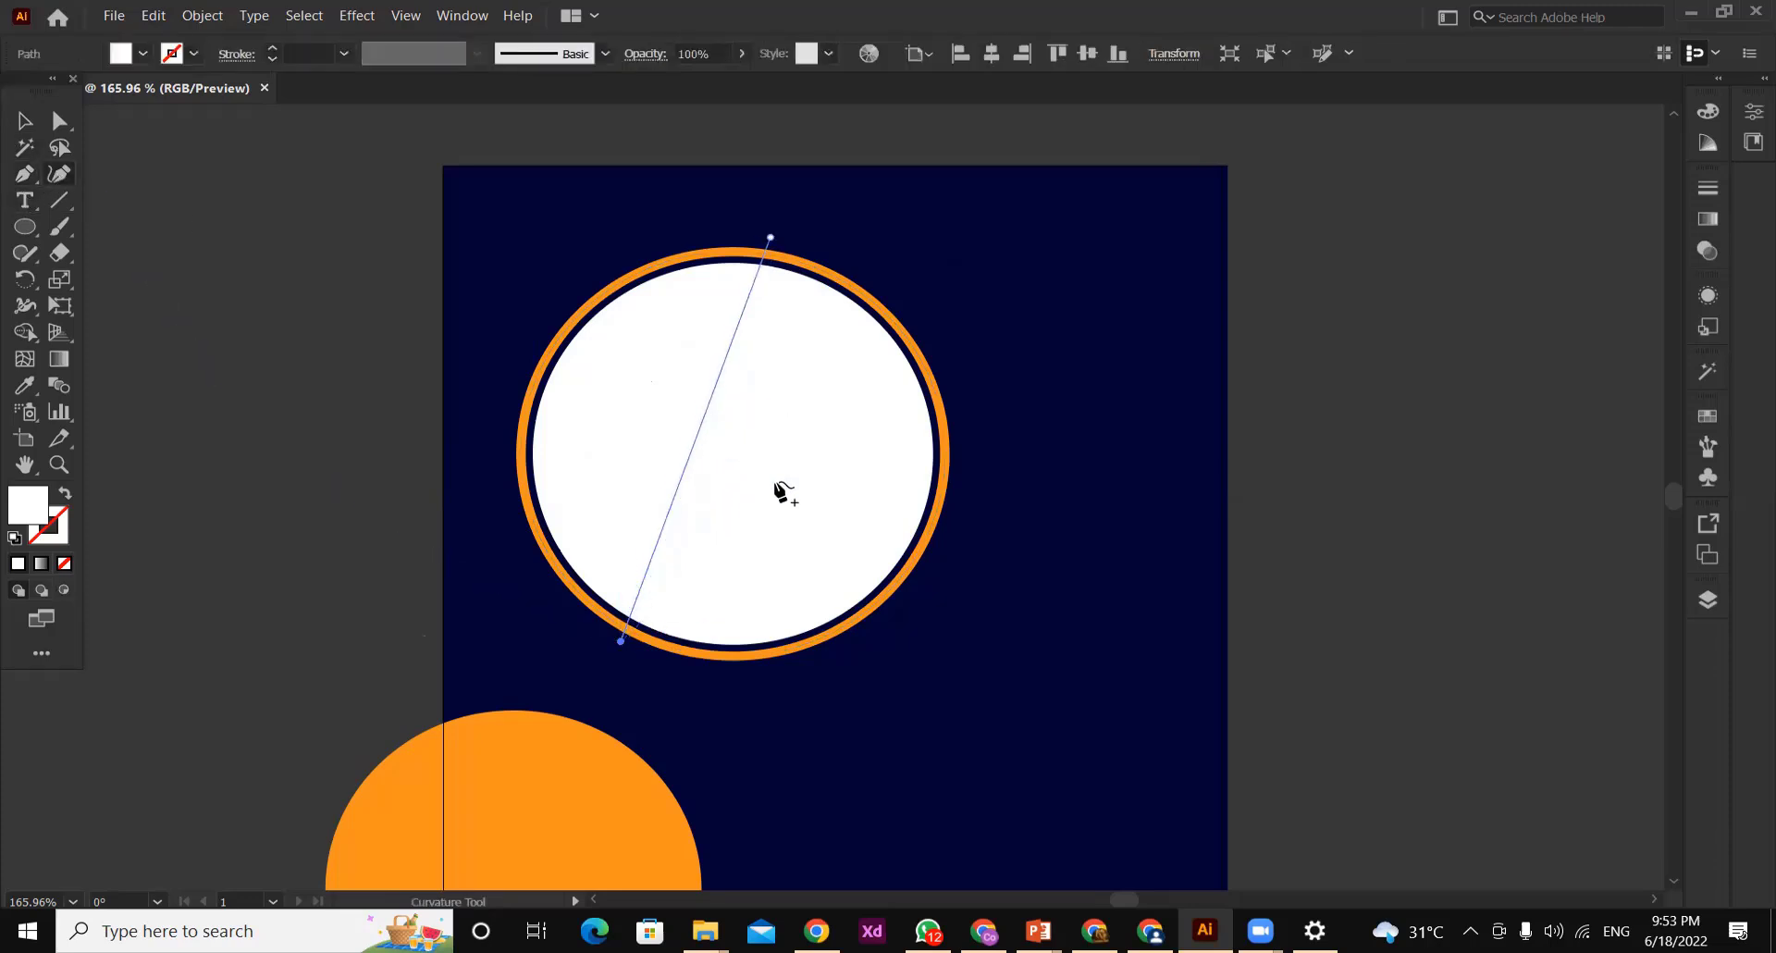
left_click(863, 535)
left_click_drag(907, 548, 942, 530)
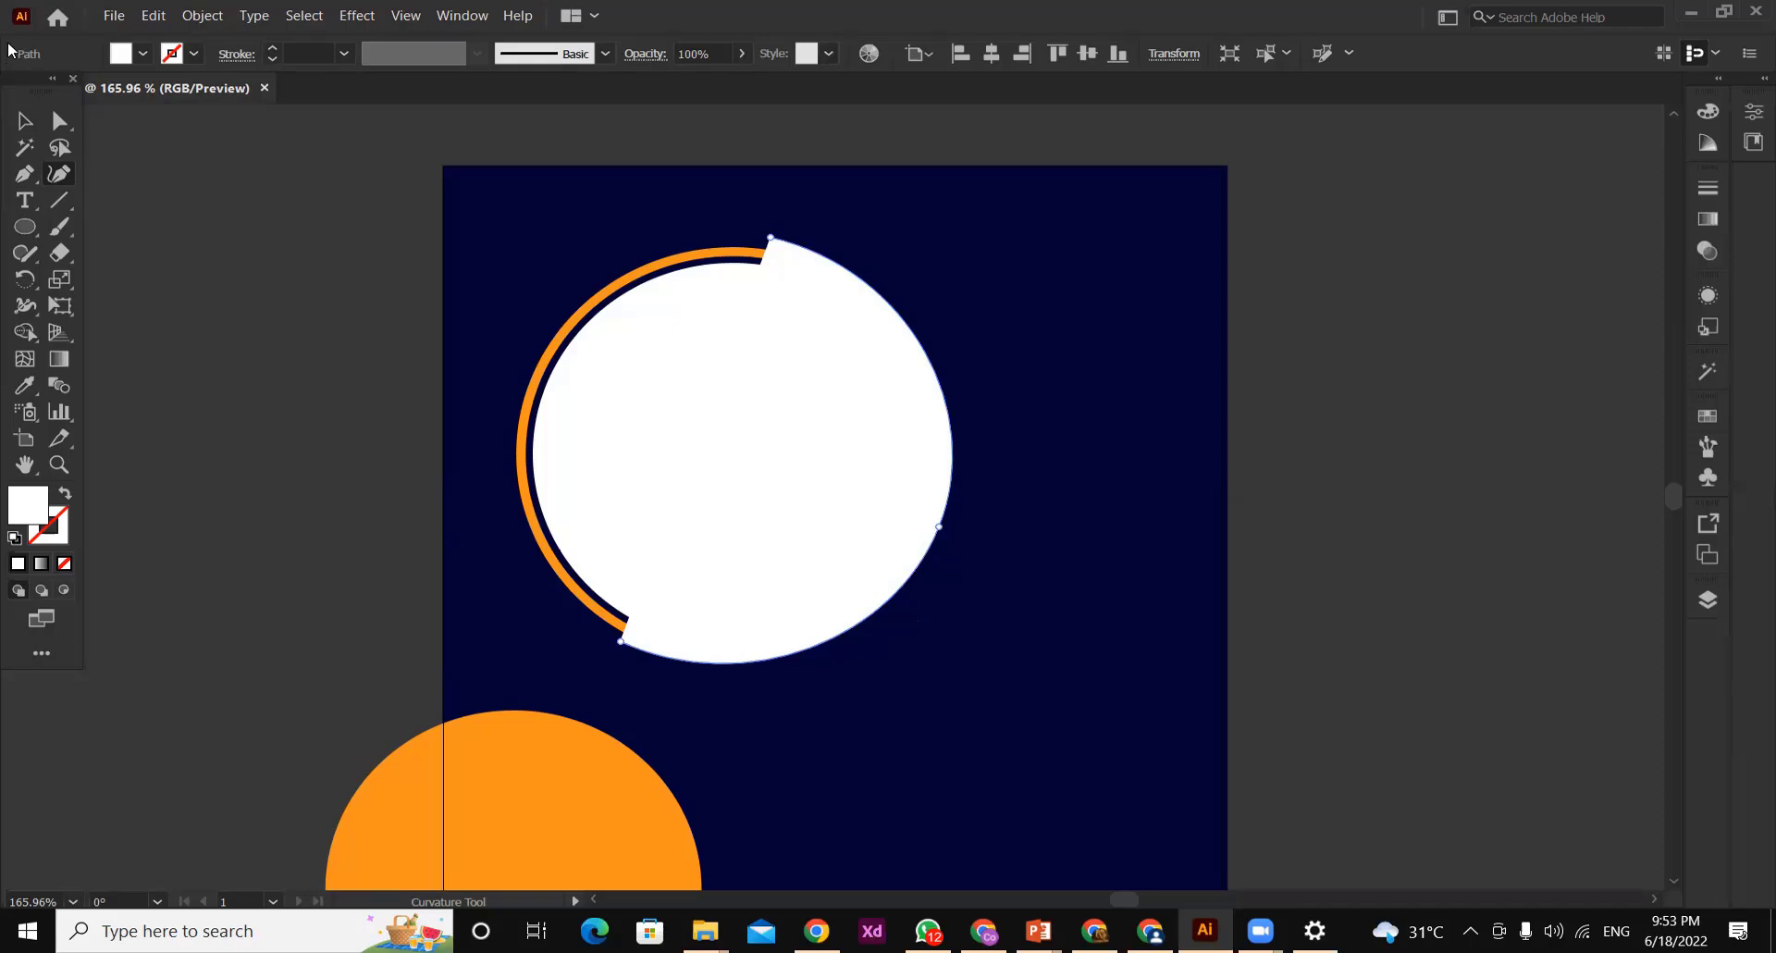
key("v")
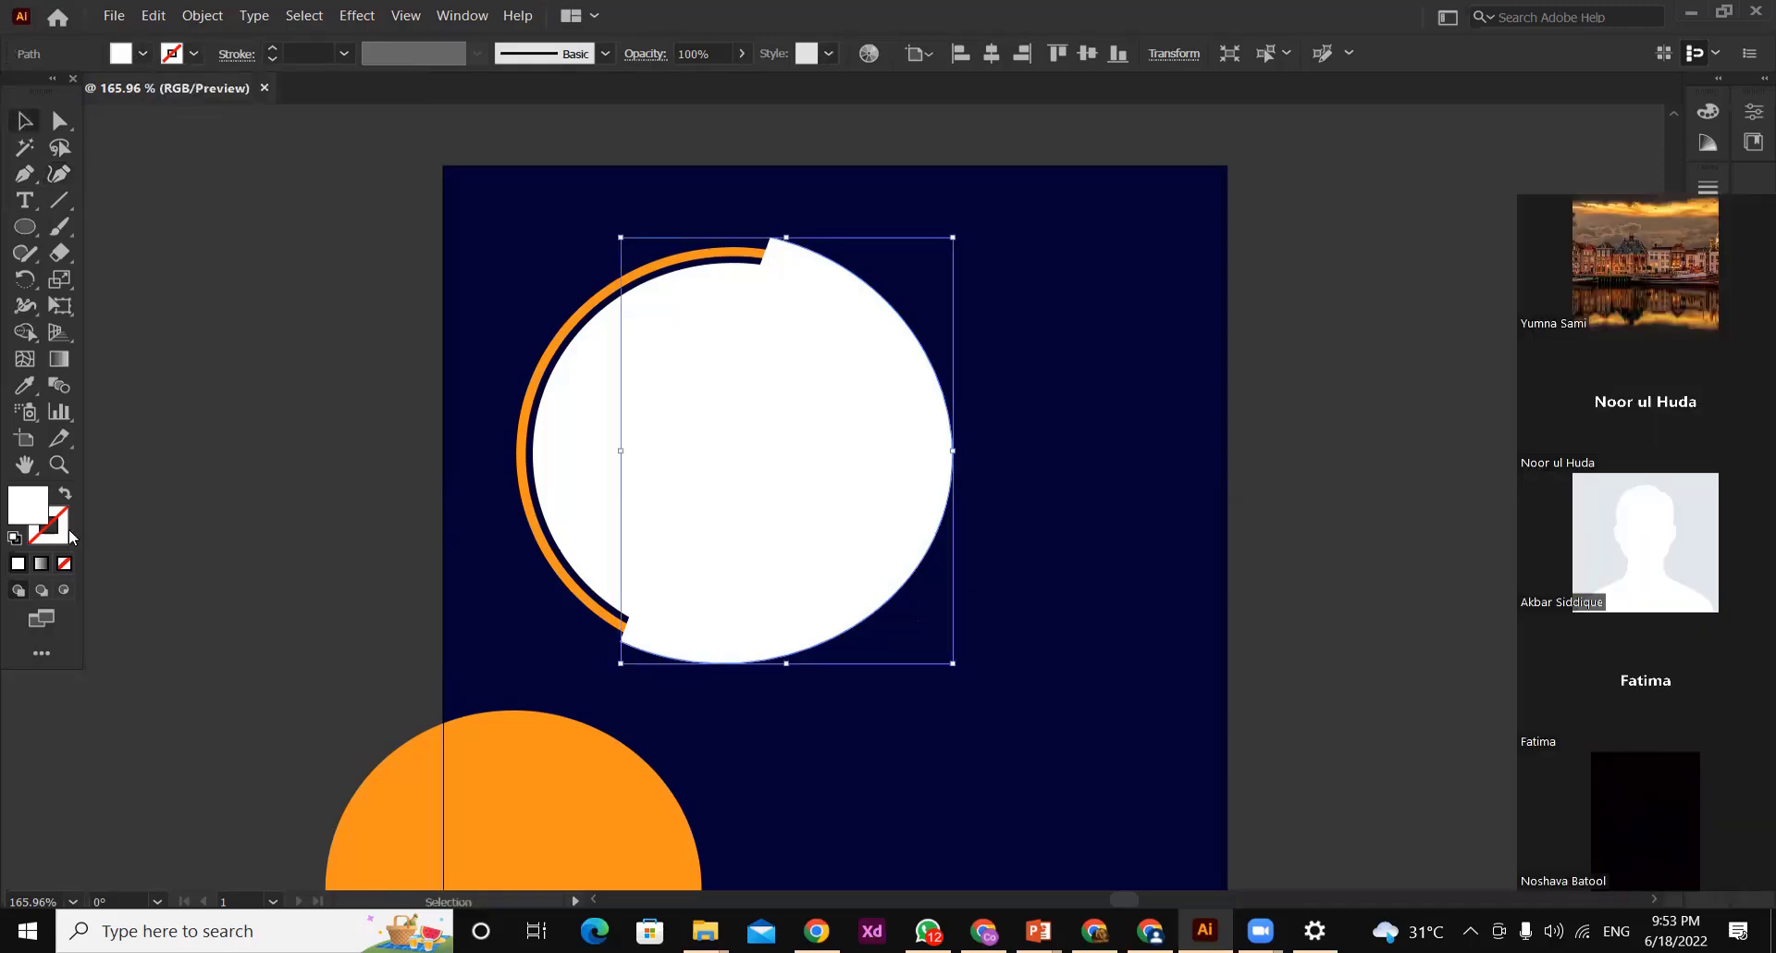
left_click(65, 495)
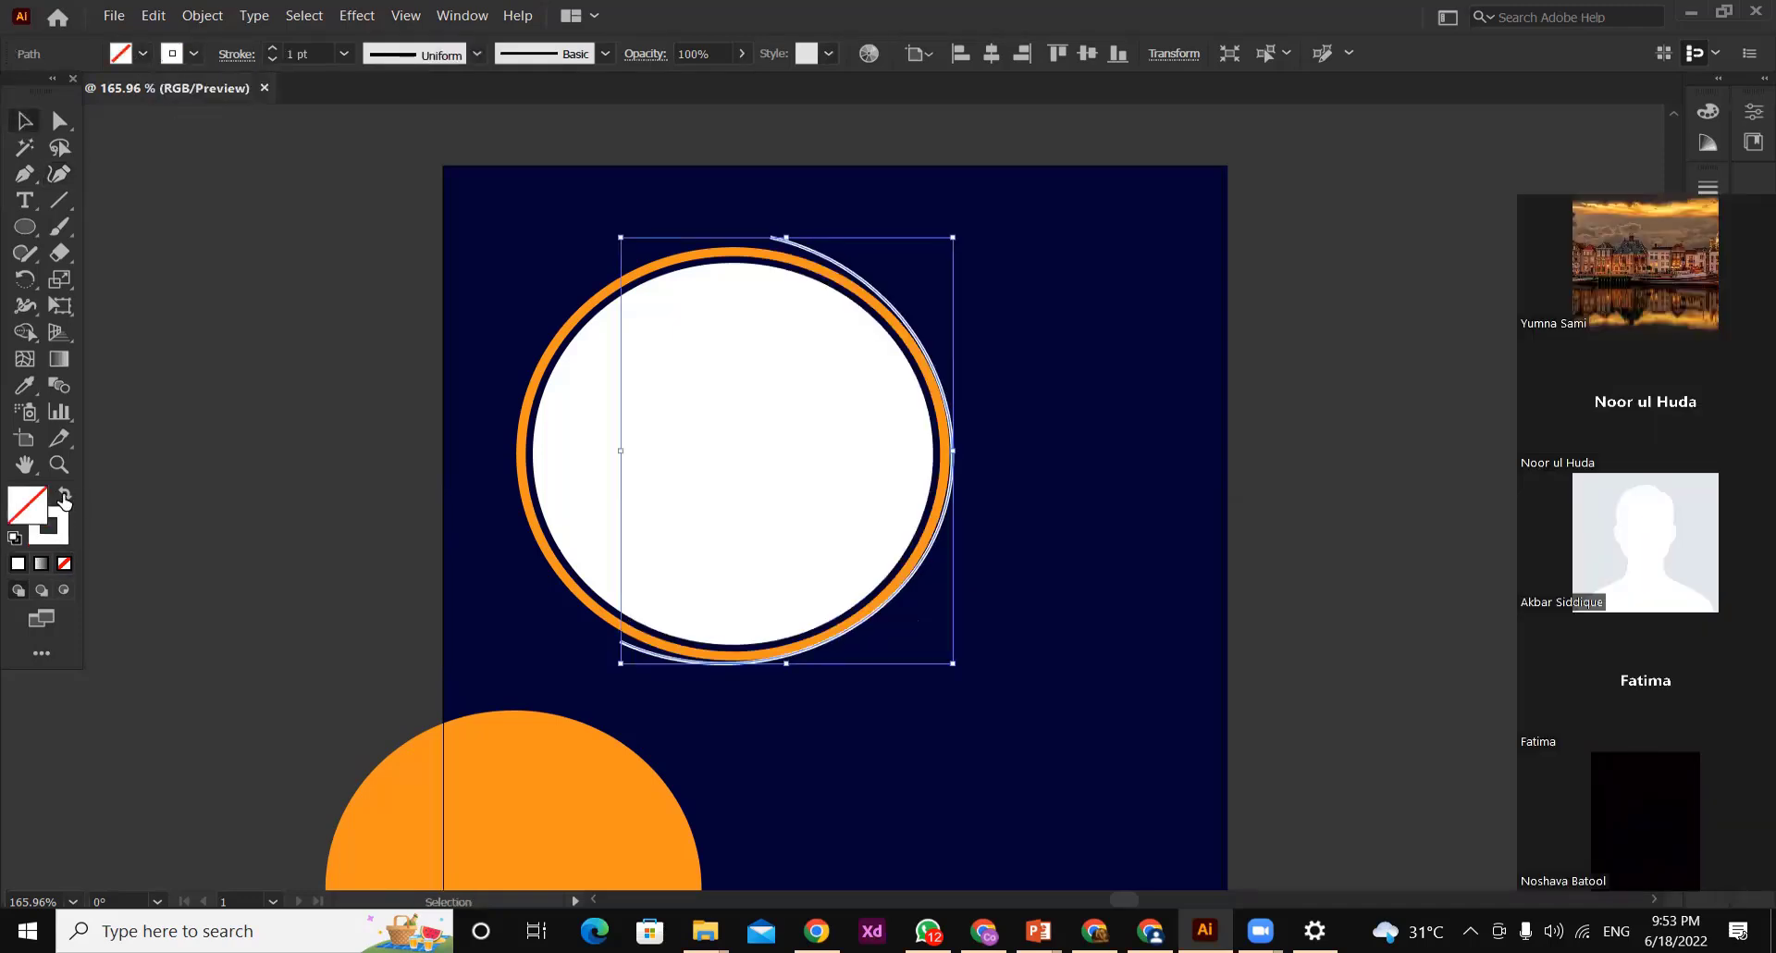
Nudge the white arc slightly right and down away from the orange ring, and deselect it
key("Right")
key("Right")
key("Right")
key("Right")
key("Right")
key("Right")
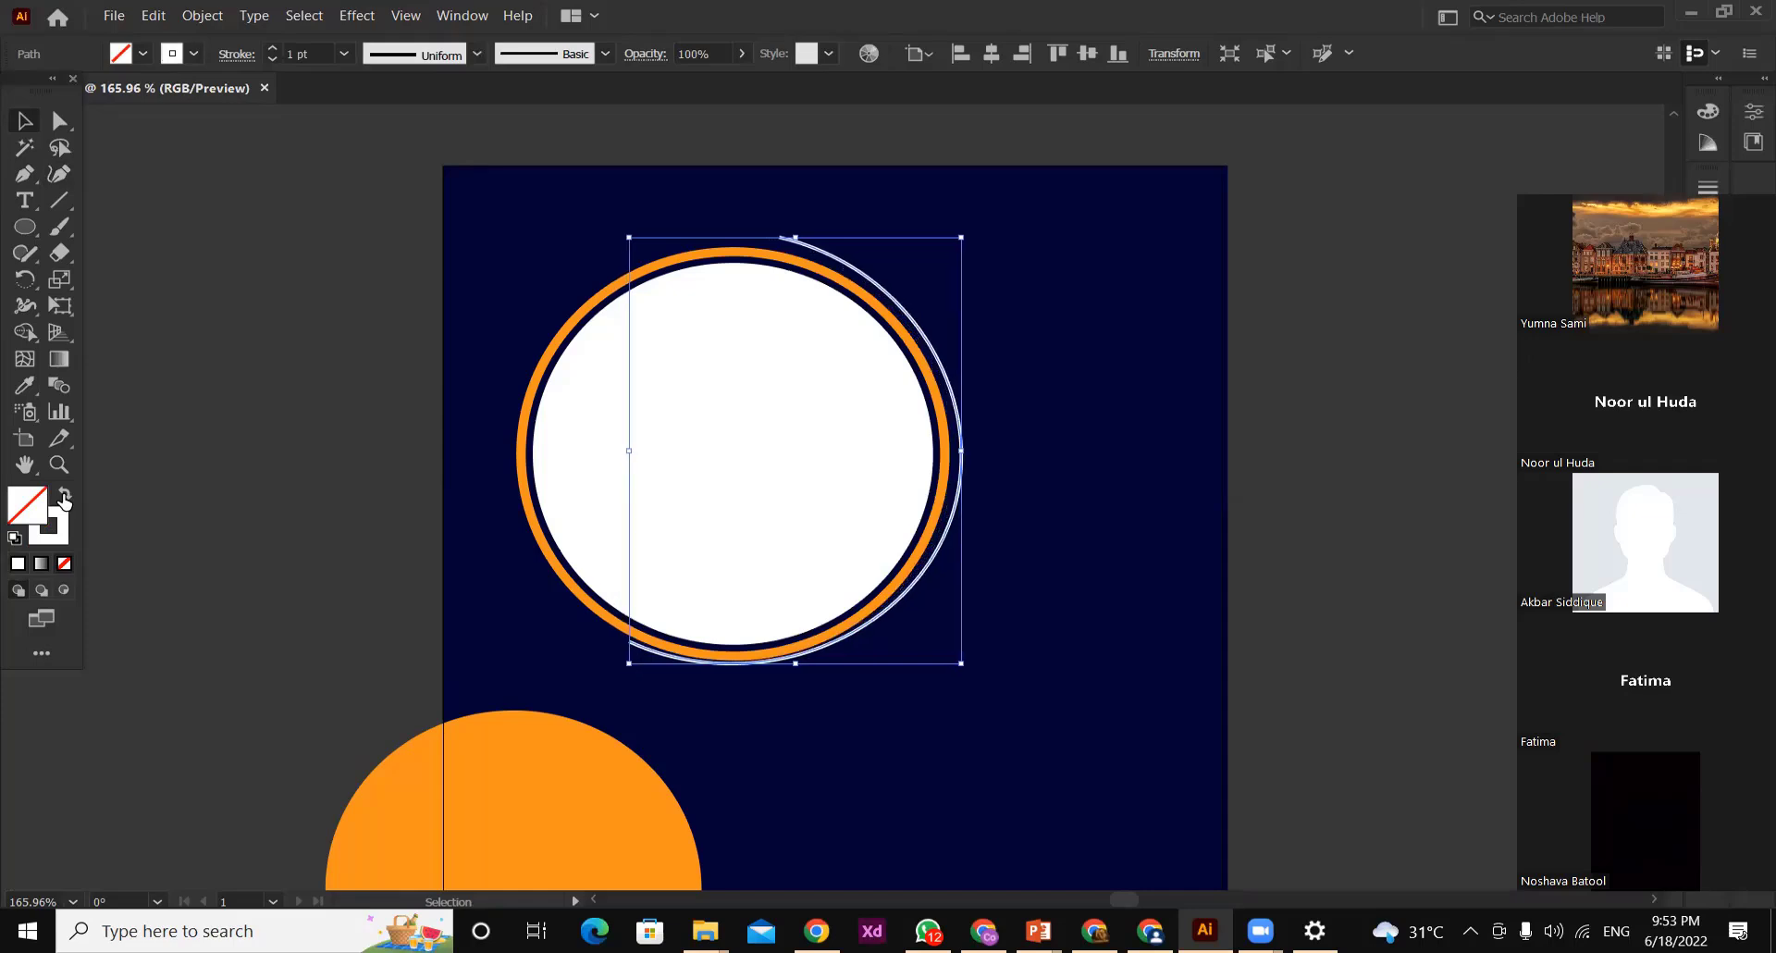
key("Down")
key("Down")
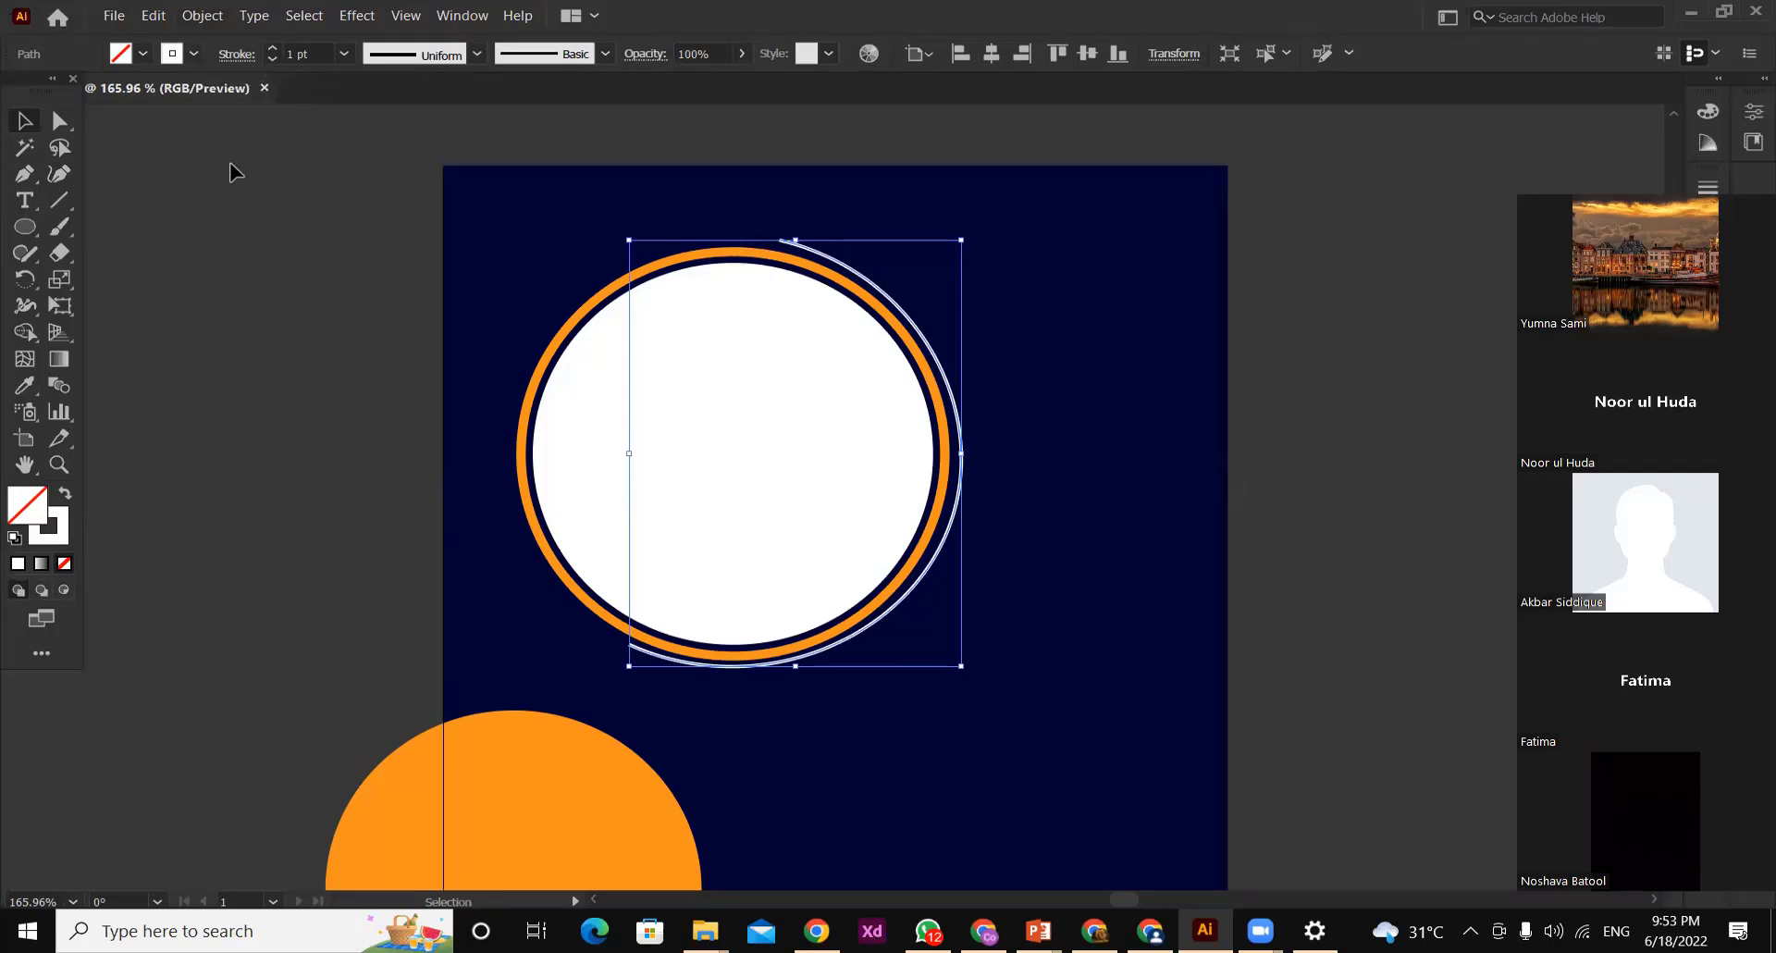
left_click(236, 196)
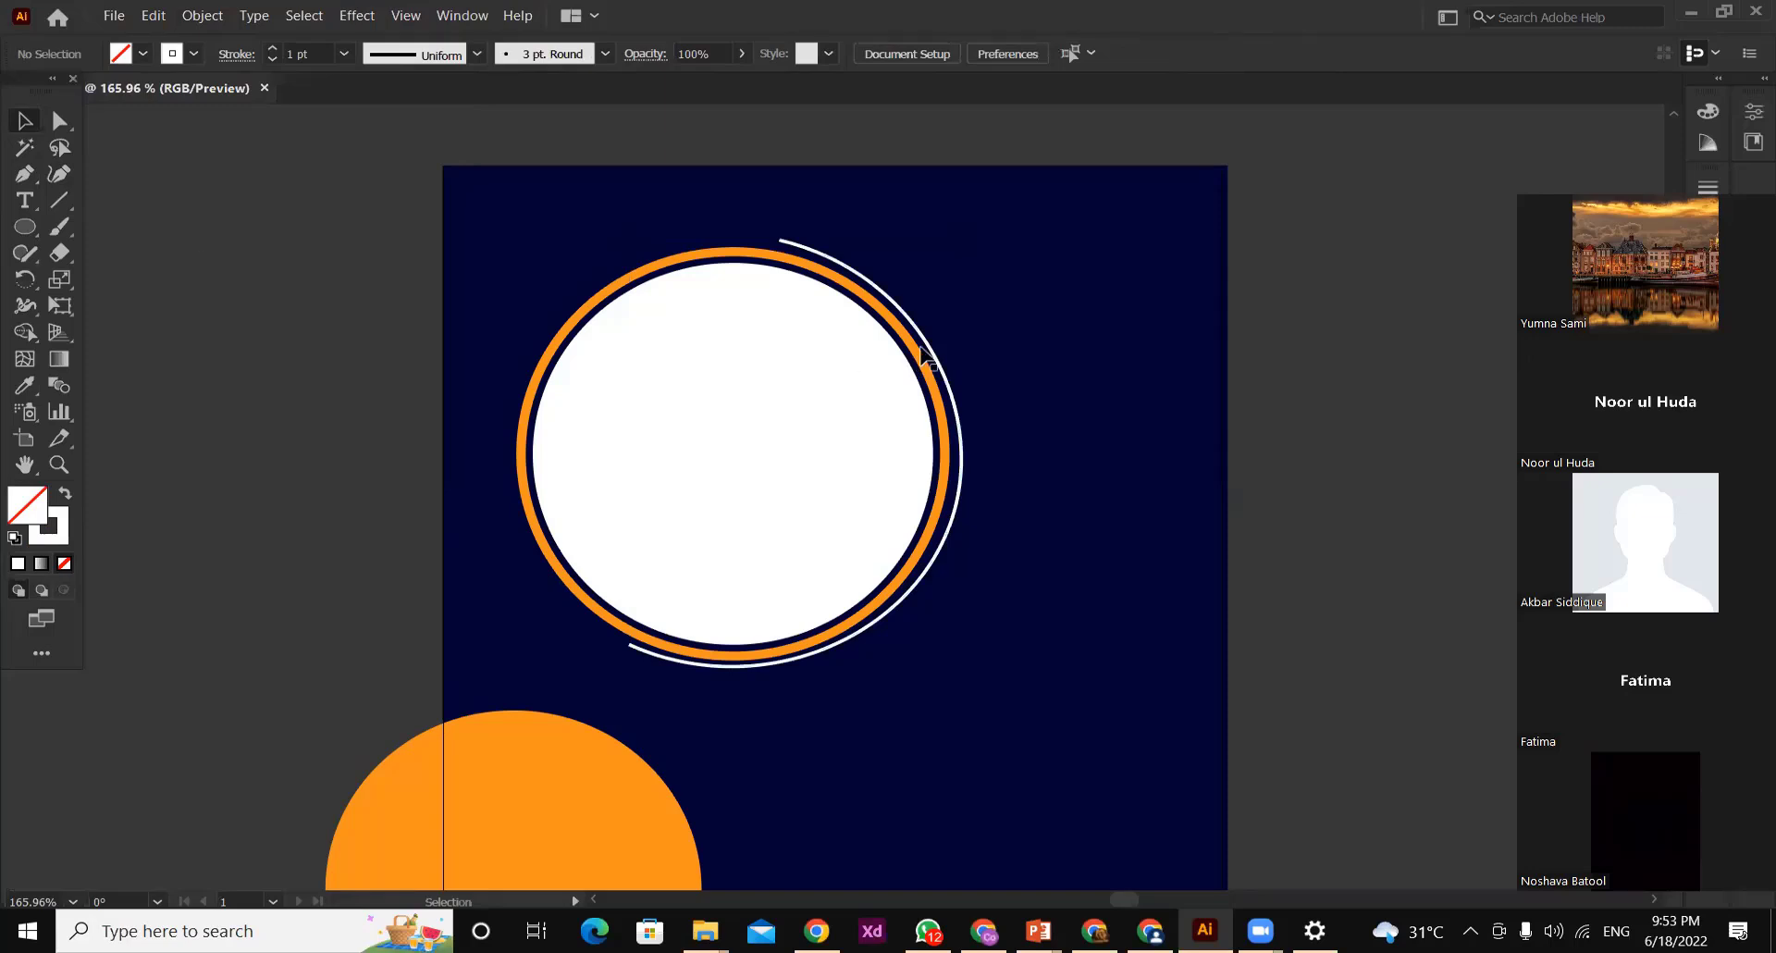
Try nudging the white arc slightly farther down, and deselect it
left_click(887, 295)
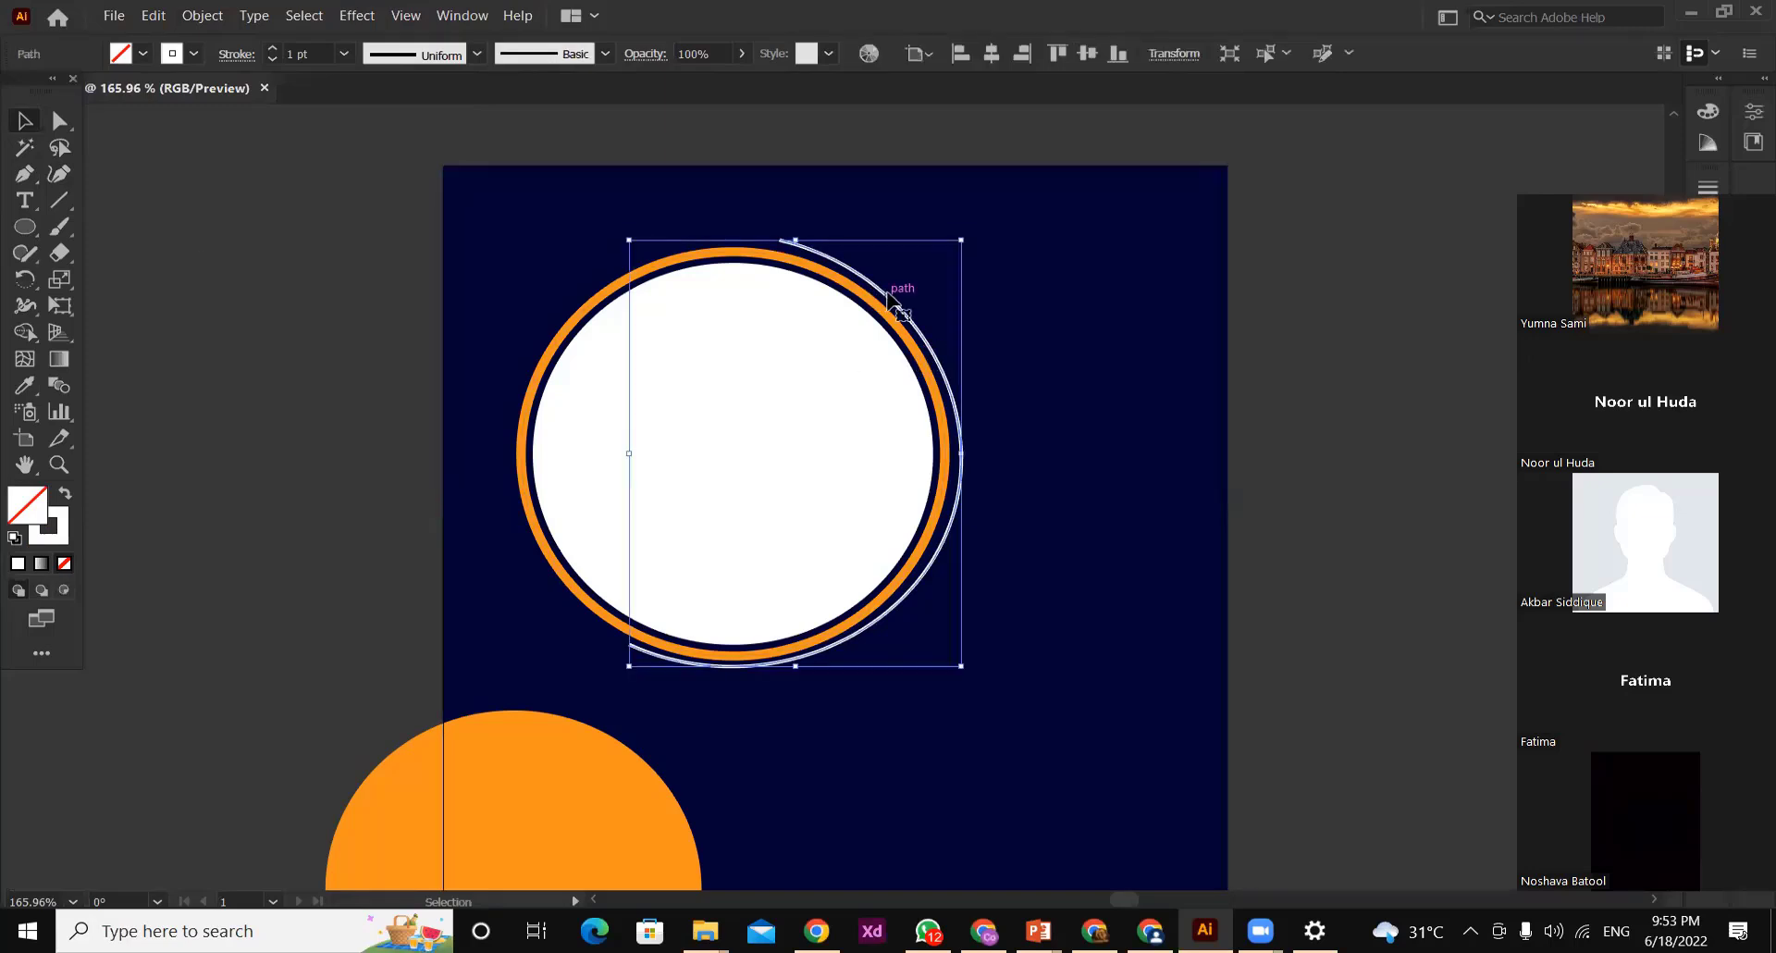
key("Down")
key("Down")
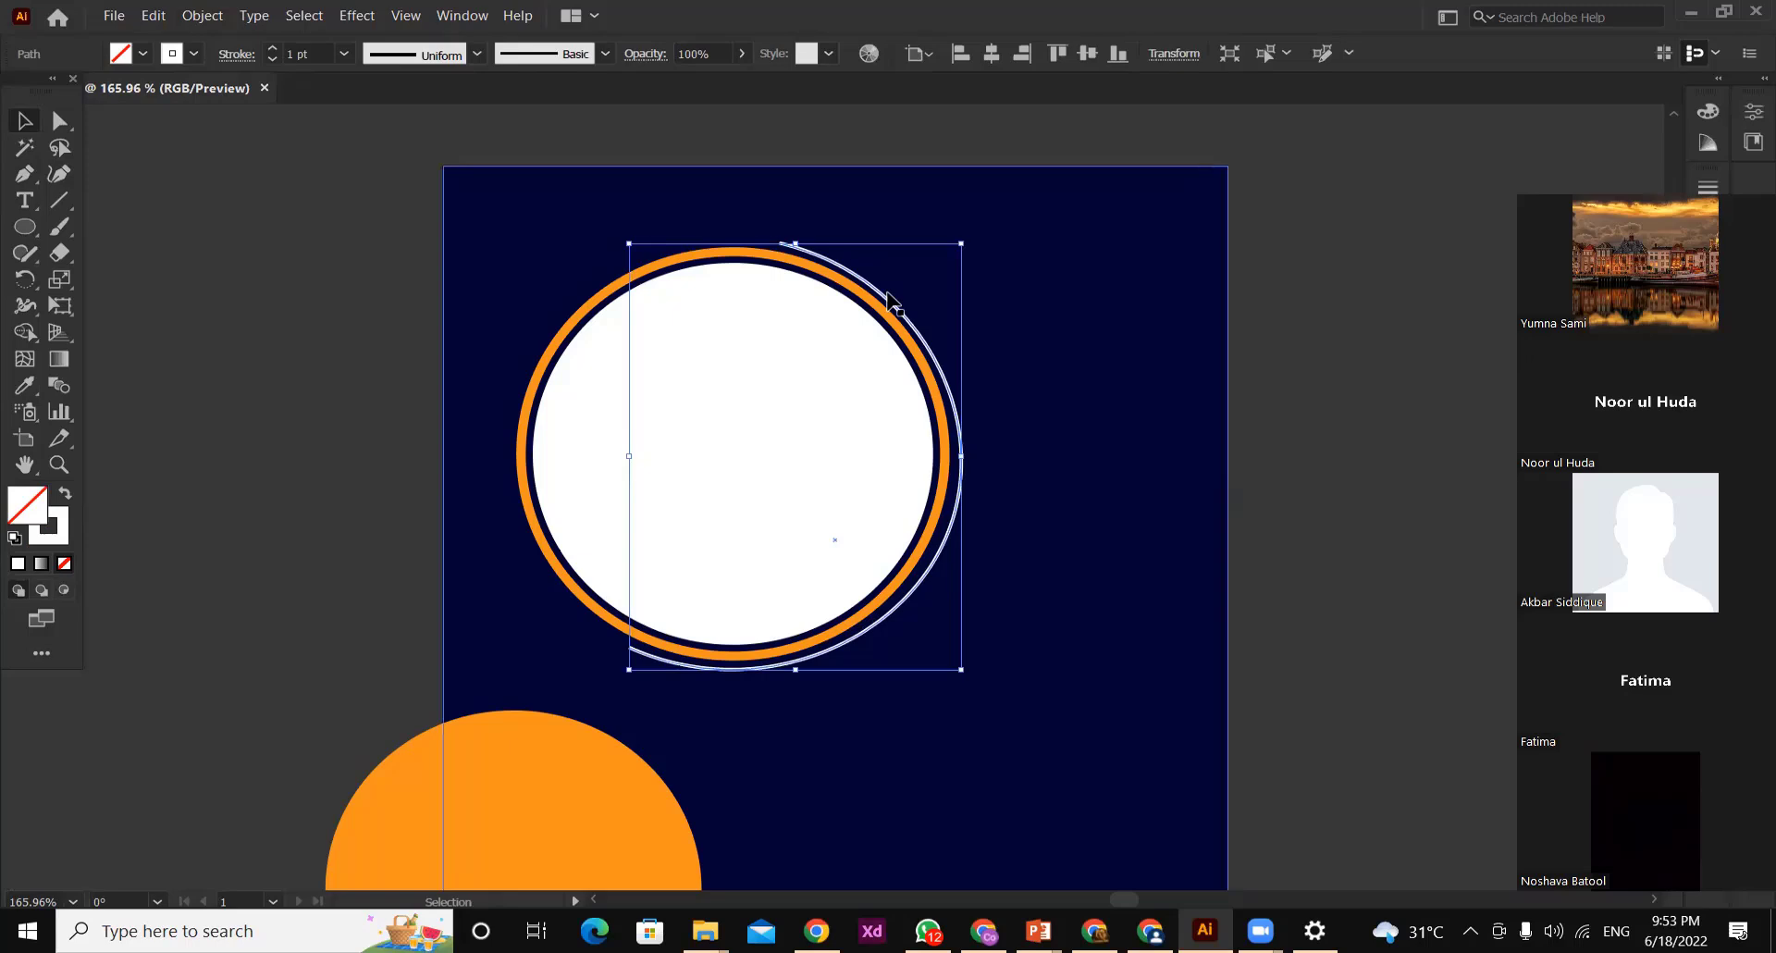
left_click(357, 297)
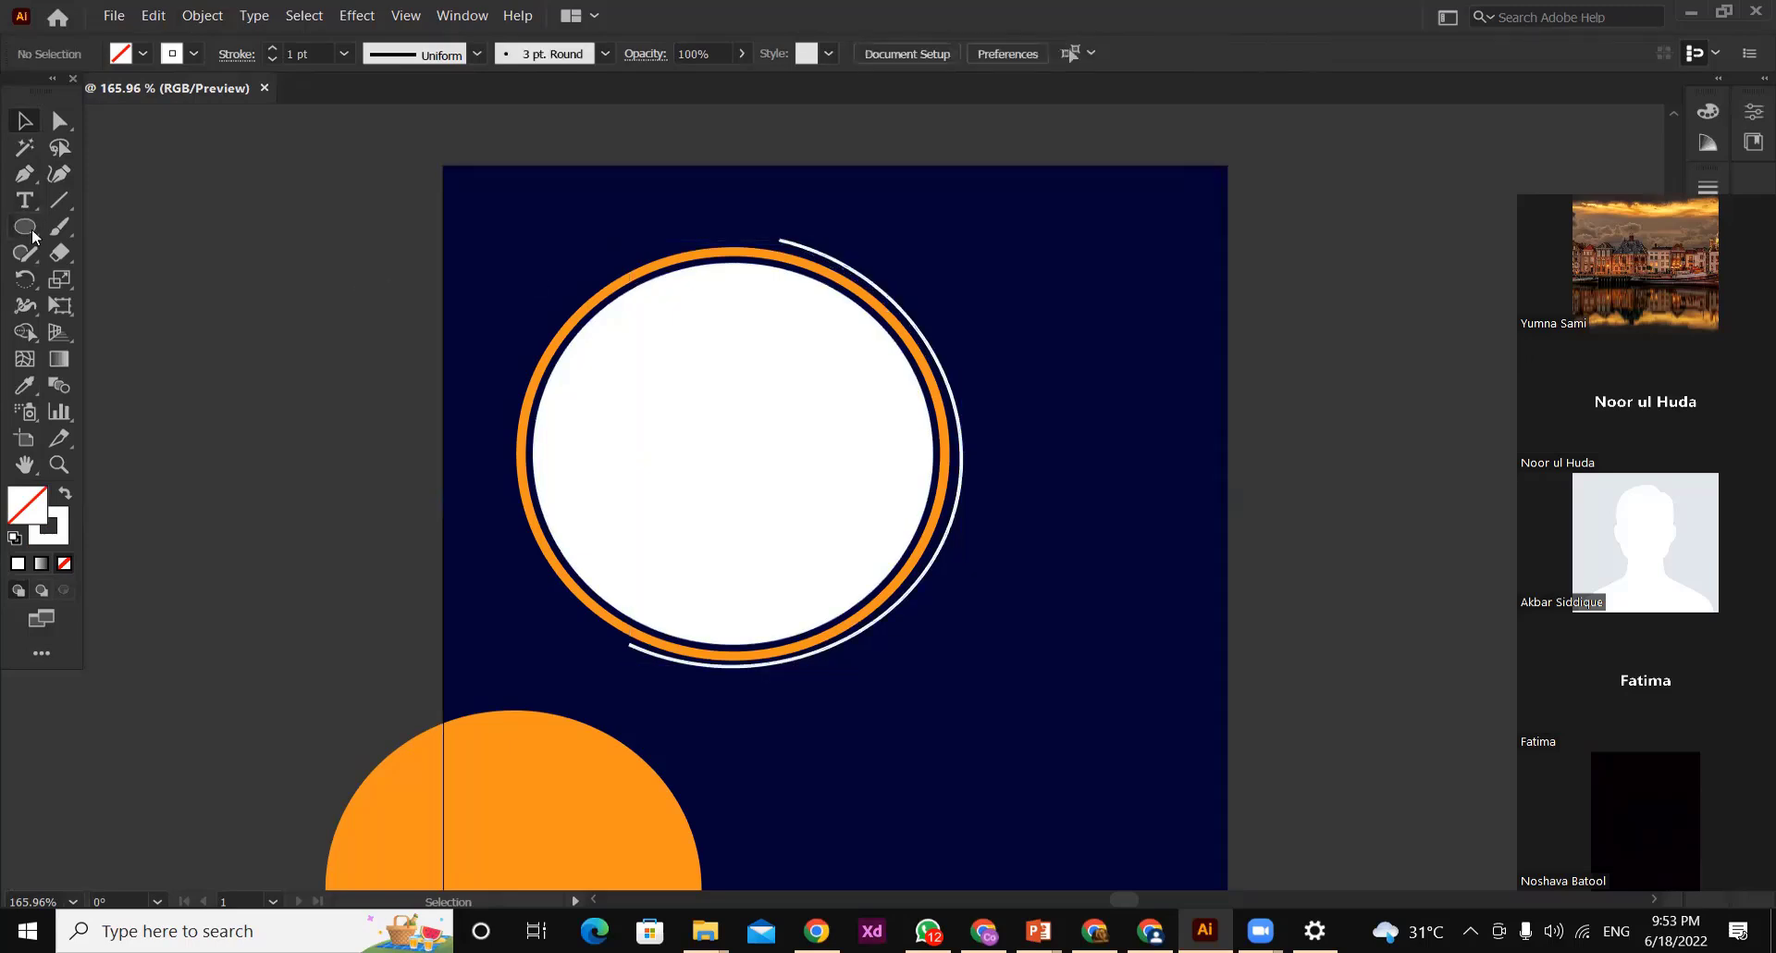
Draw a small circle at the white arc's upper end, fill it with orange without a stroke, and deselect it
left_click(27, 229)
left_click_drag(766, 215, 785, 234)
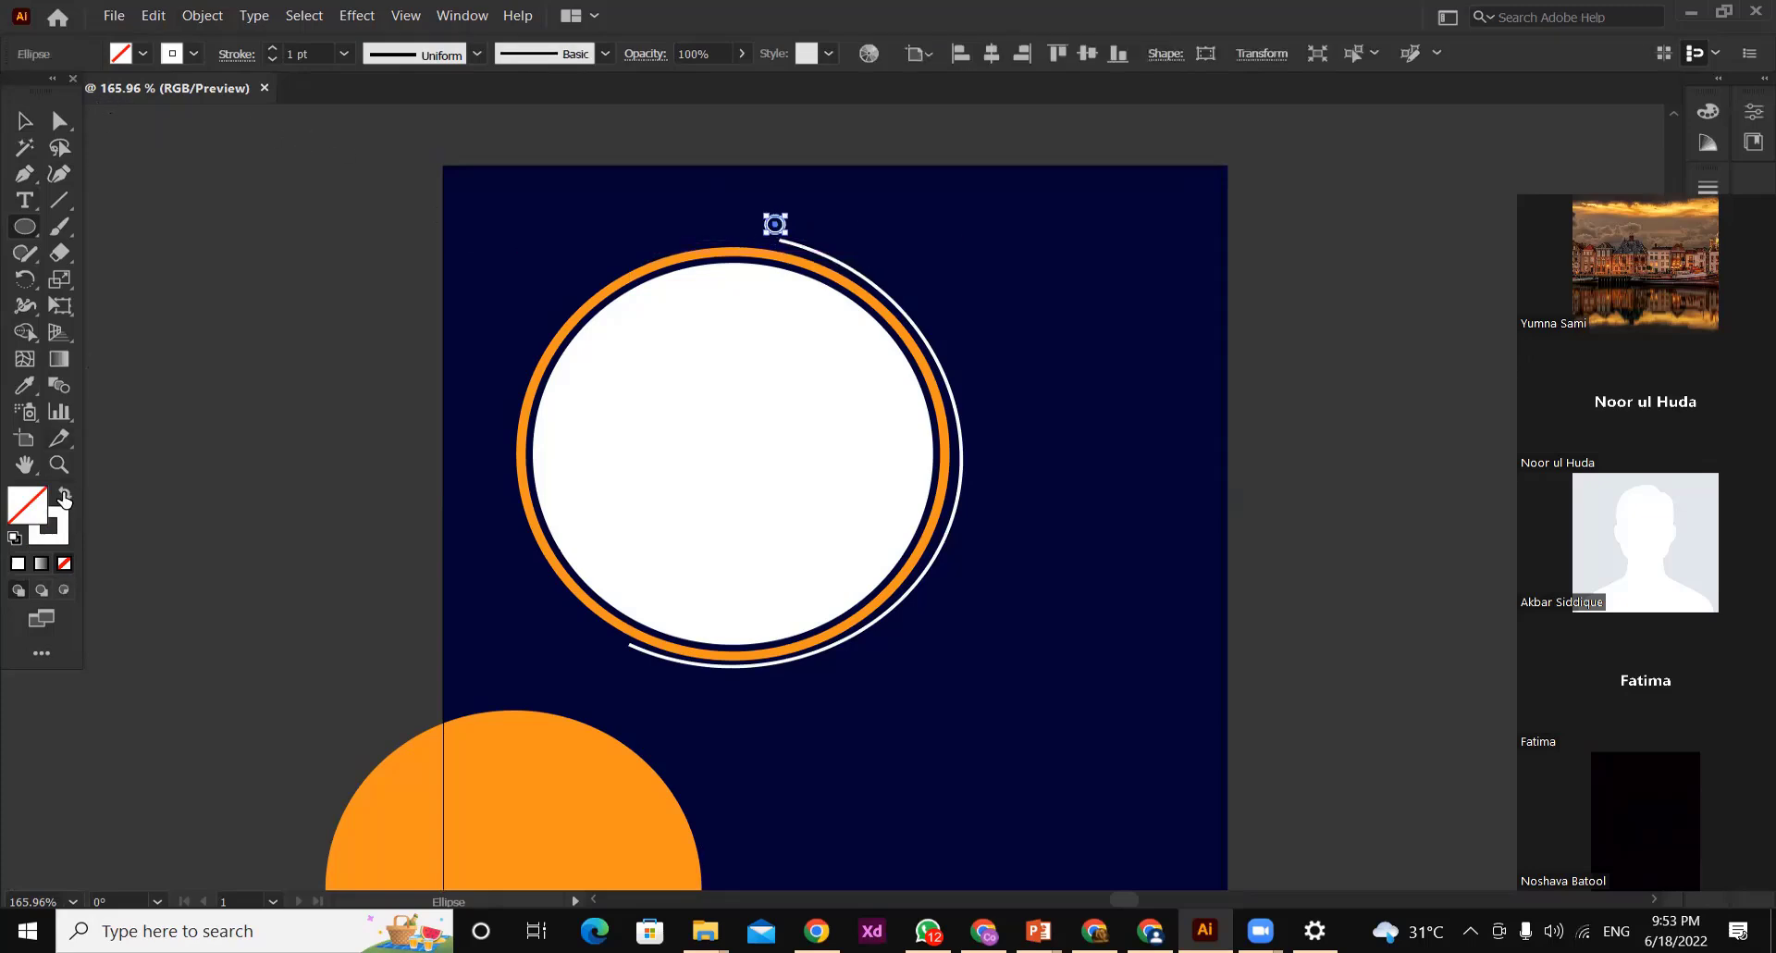
left_click(65, 491)
left_click(120, 54)
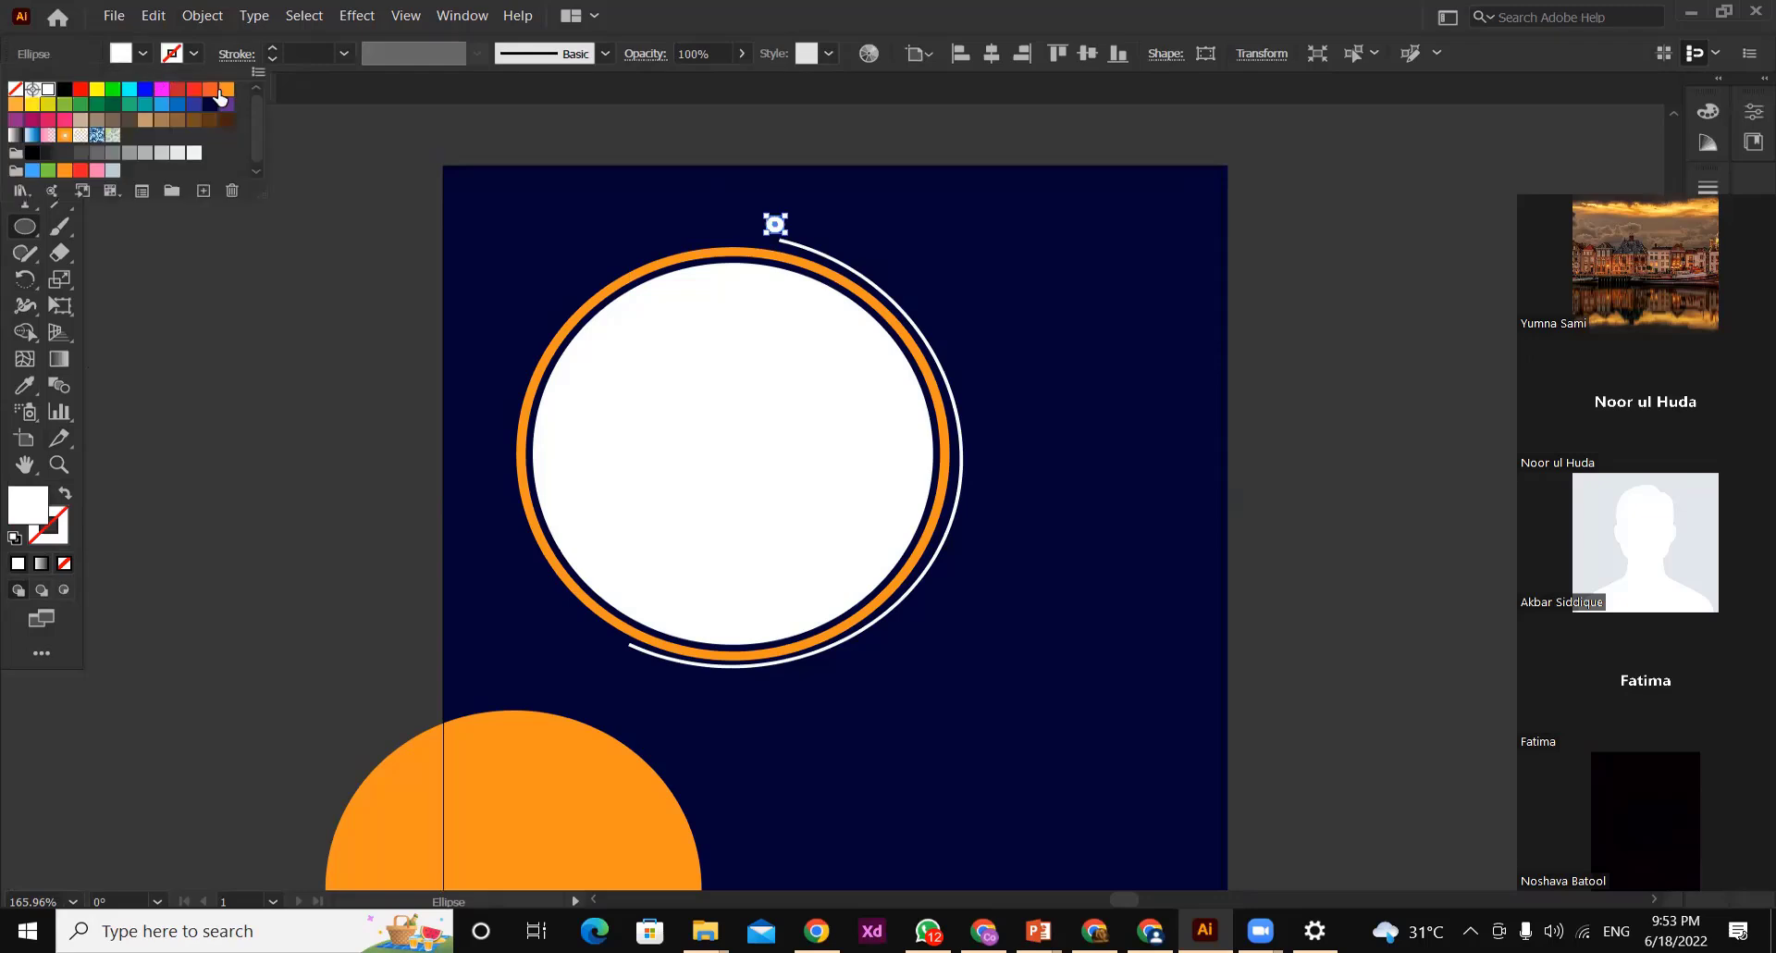
left_click(47, 89)
left_click(23, 123)
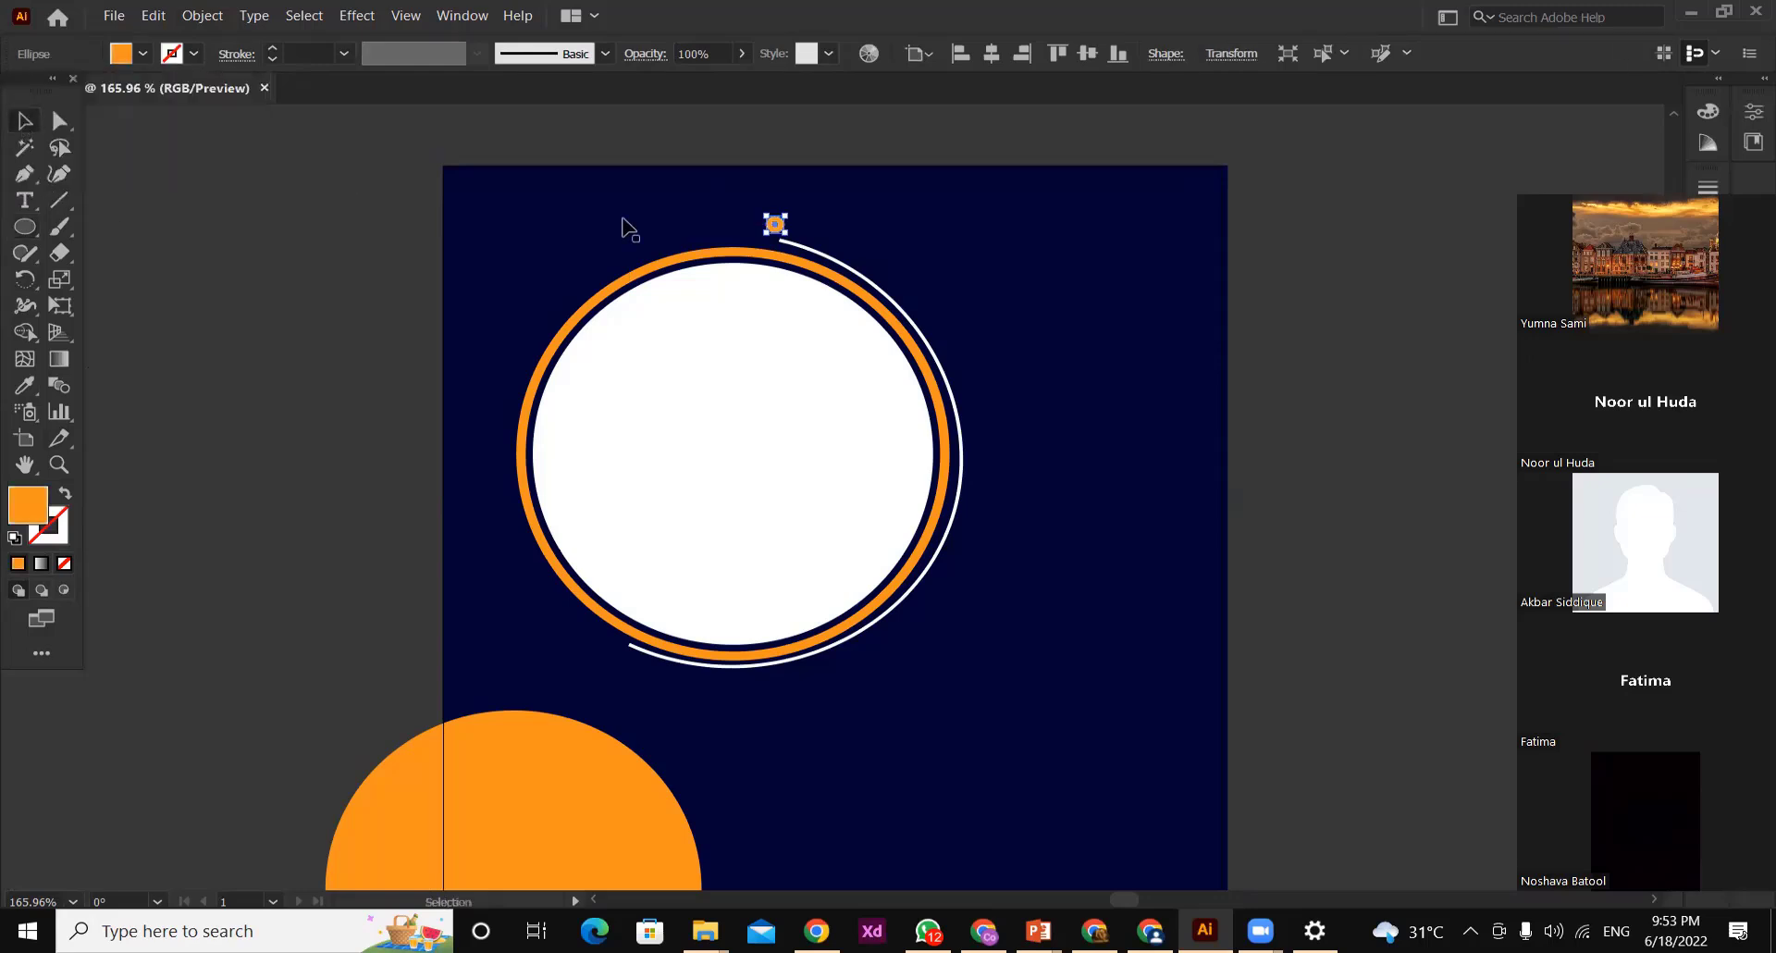
left_click(325, 236)
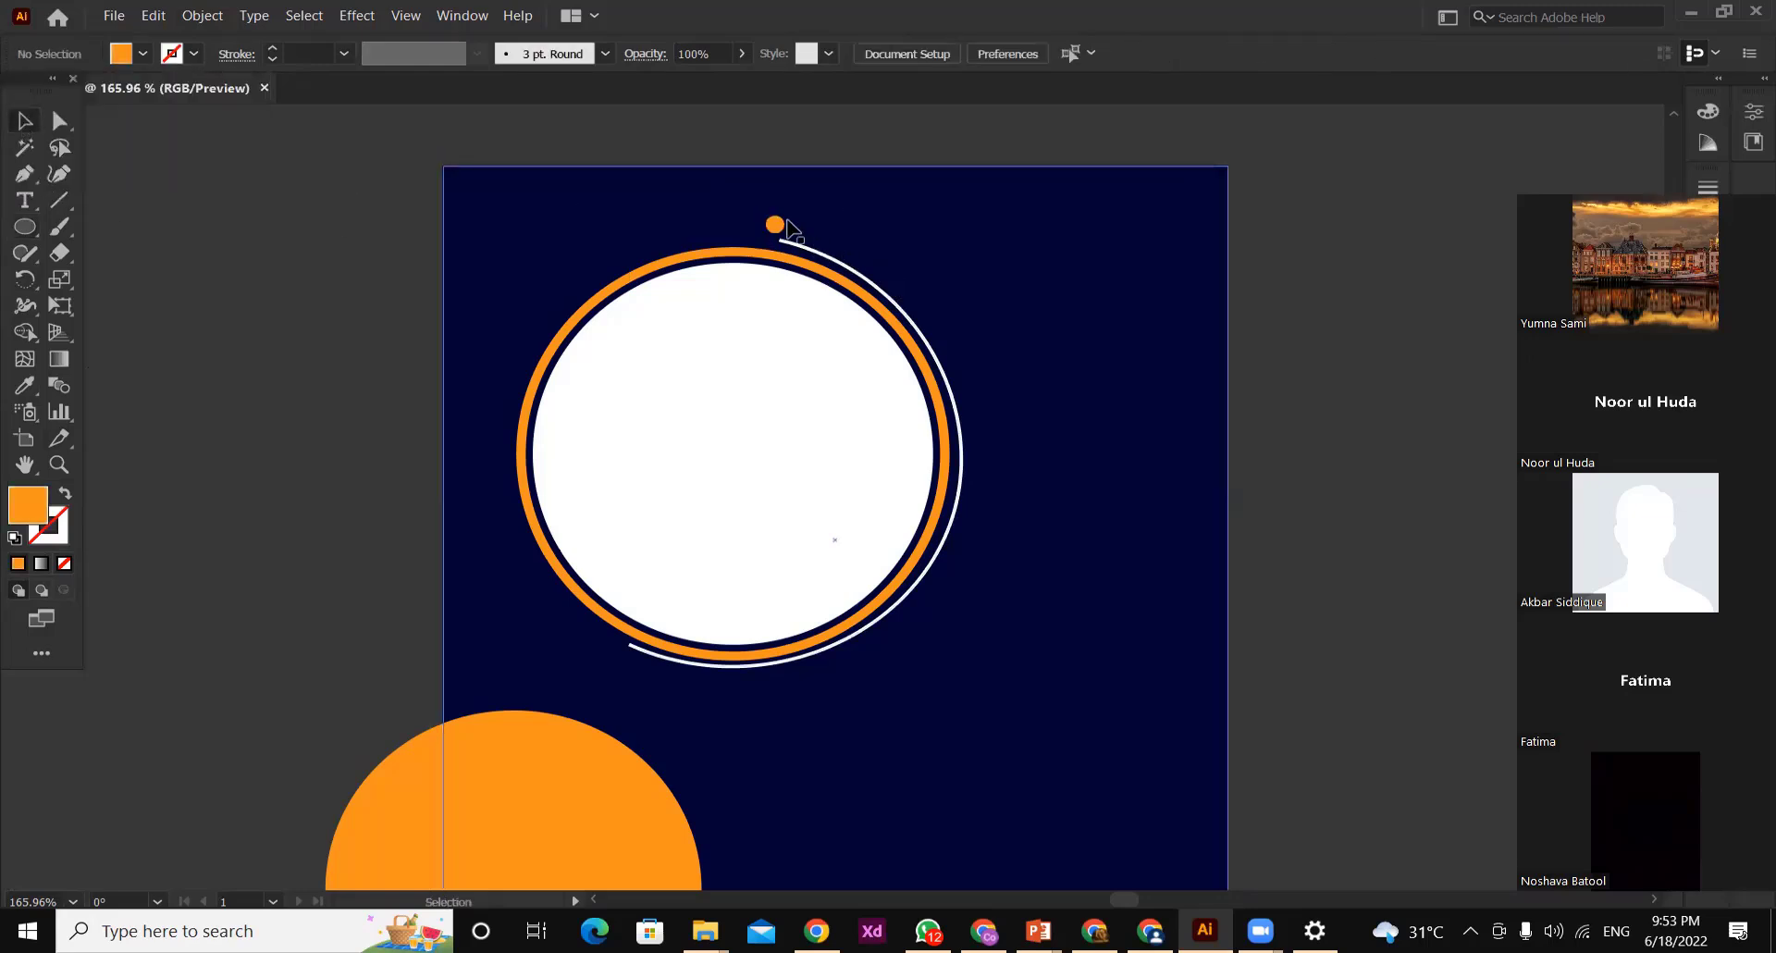
Move the small orange dot down and slightly right onto the white arc's upper end, and deselect it
left_click_drag(776, 224, 776, 230)
key("Down")
key("Down")
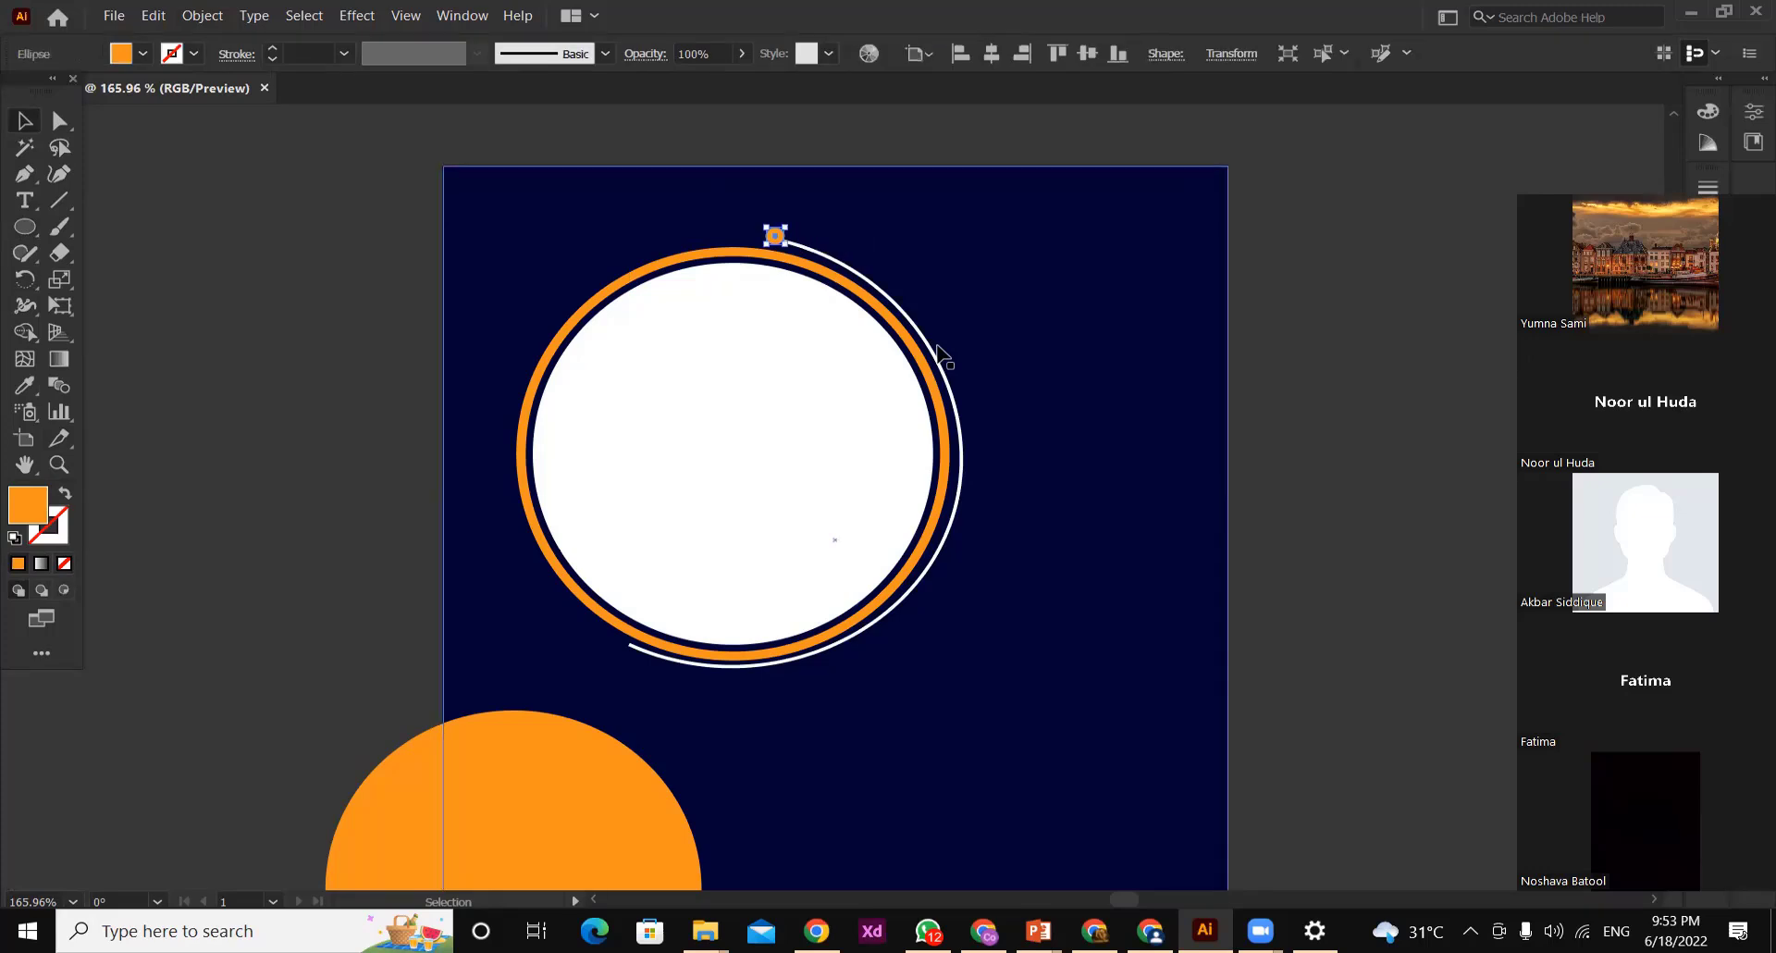
key("Right")
key("Down")
left_click(1023, 349)
Place a copy of the orange dot on the white arc's lower end, and deselect it
left_click(777, 240)
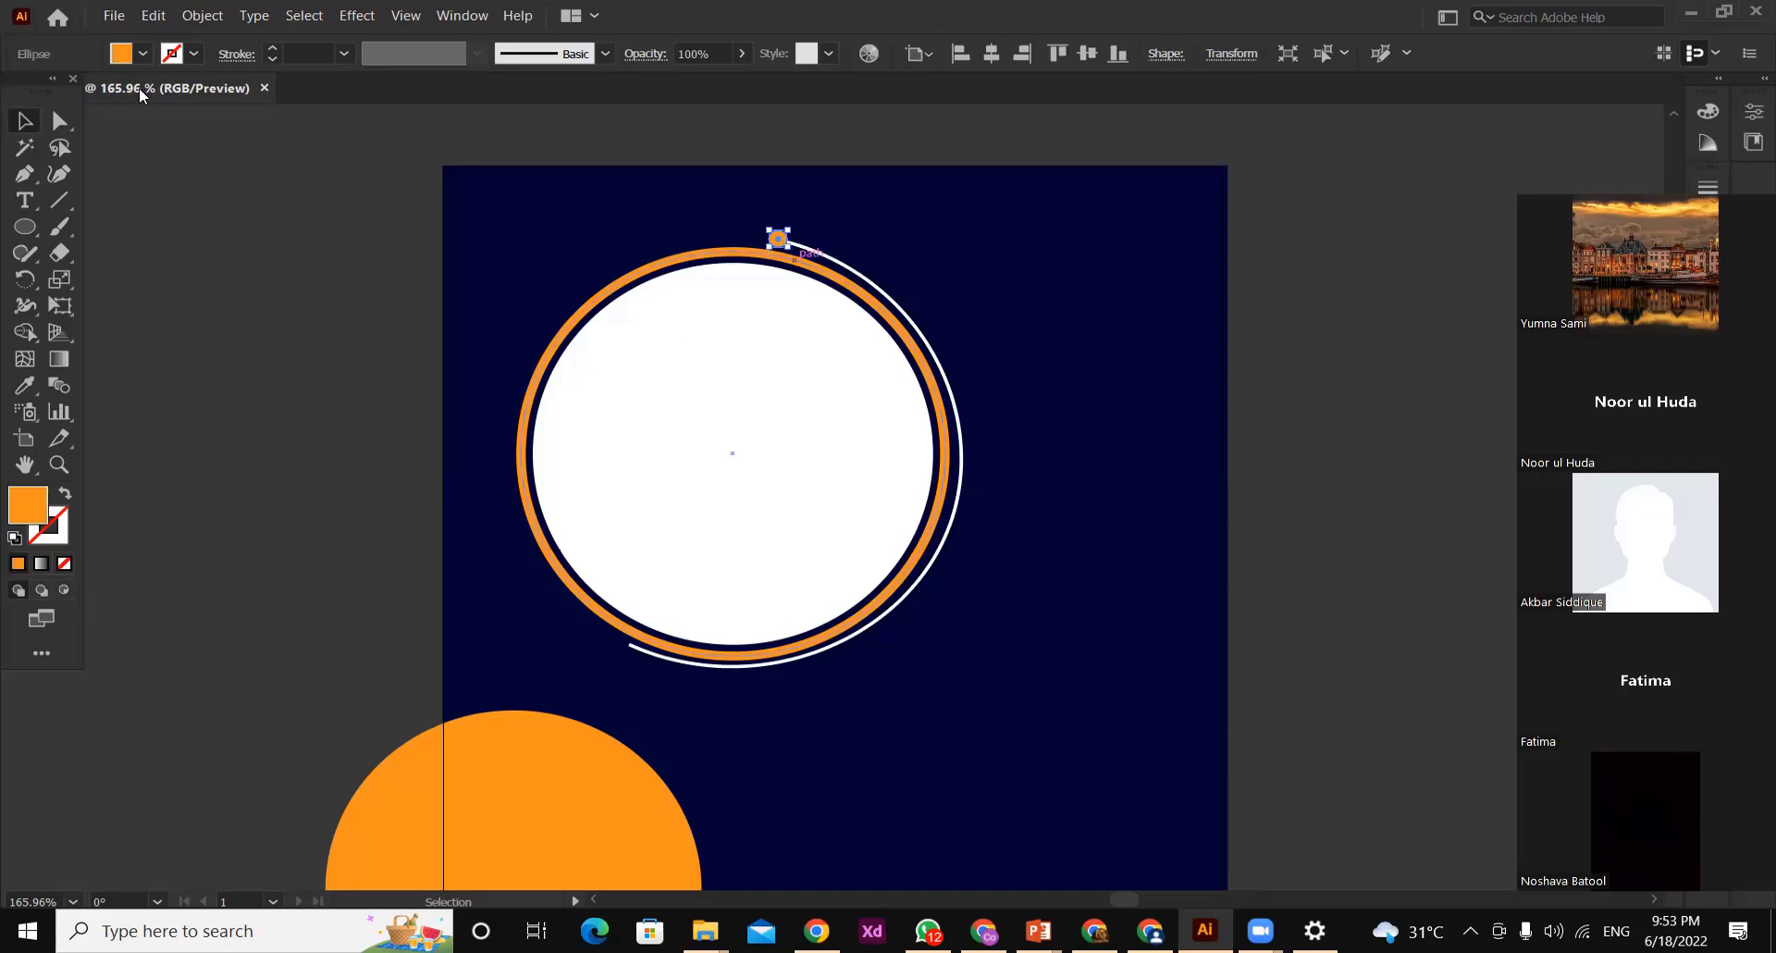
left_click(331, 233)
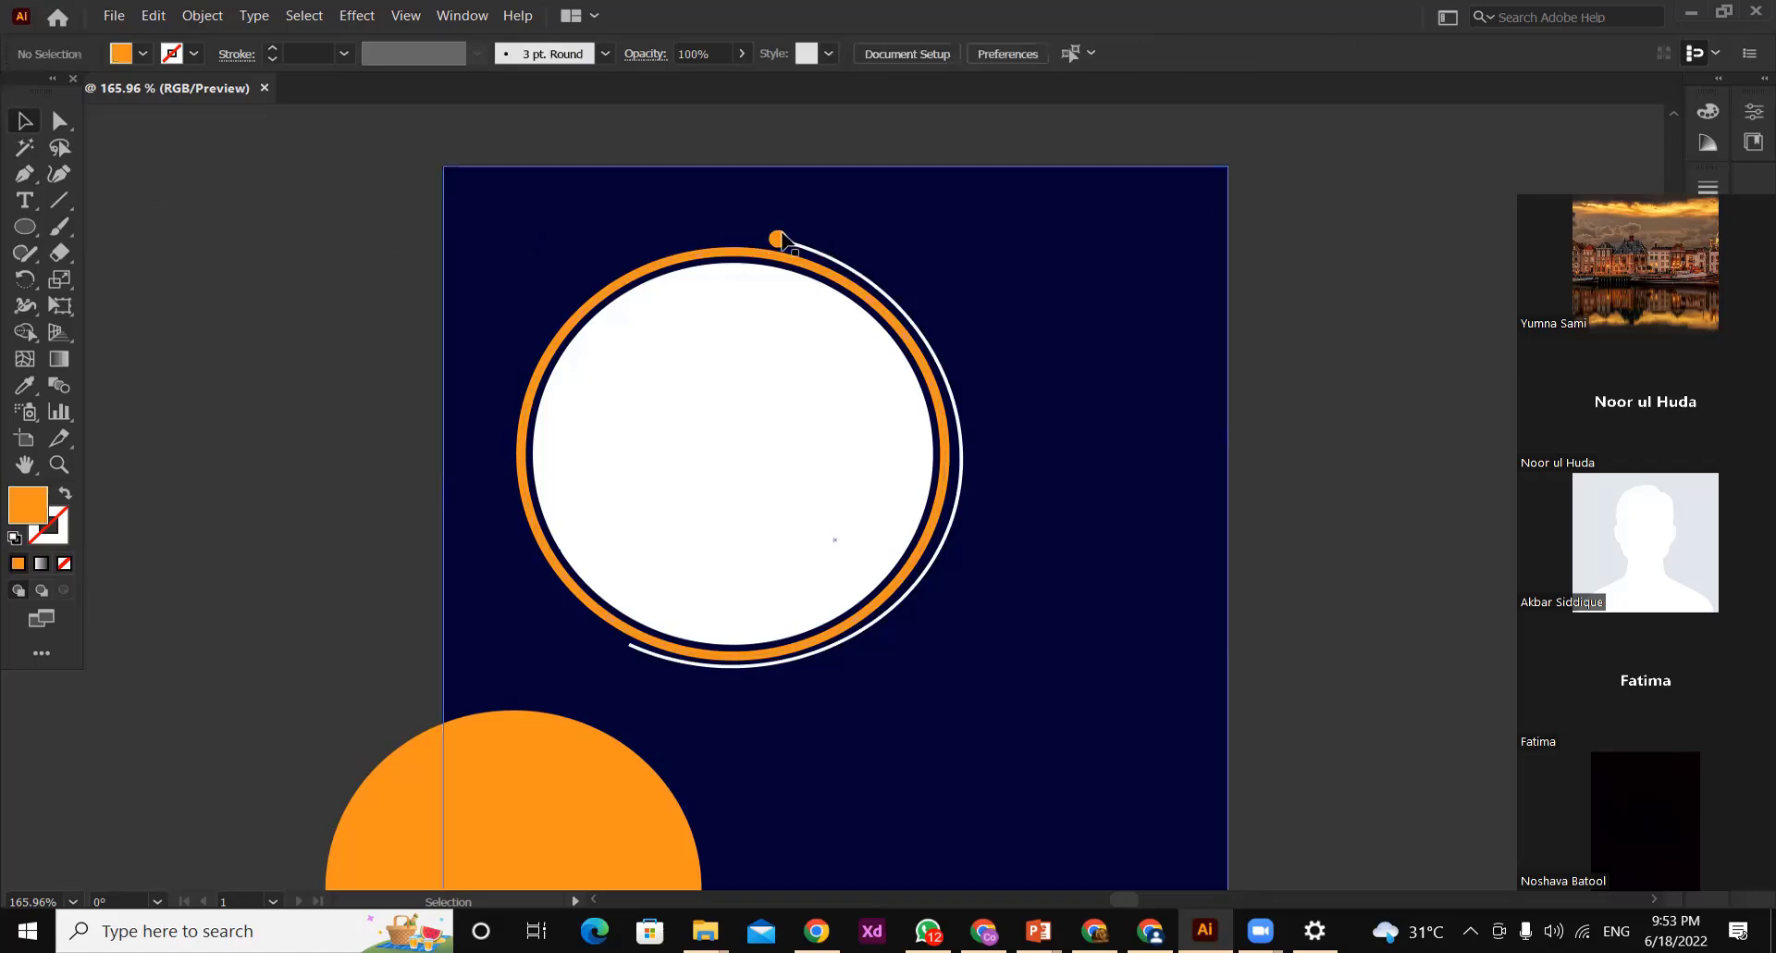
left_click_drag(780, 244, 629, 648)
left_click(323, 364)
Draw a narrow upright orange rectangle and repeat it into a row of five evenly spaced bars across the artboard's upper-left edge
left_click(37, 228)
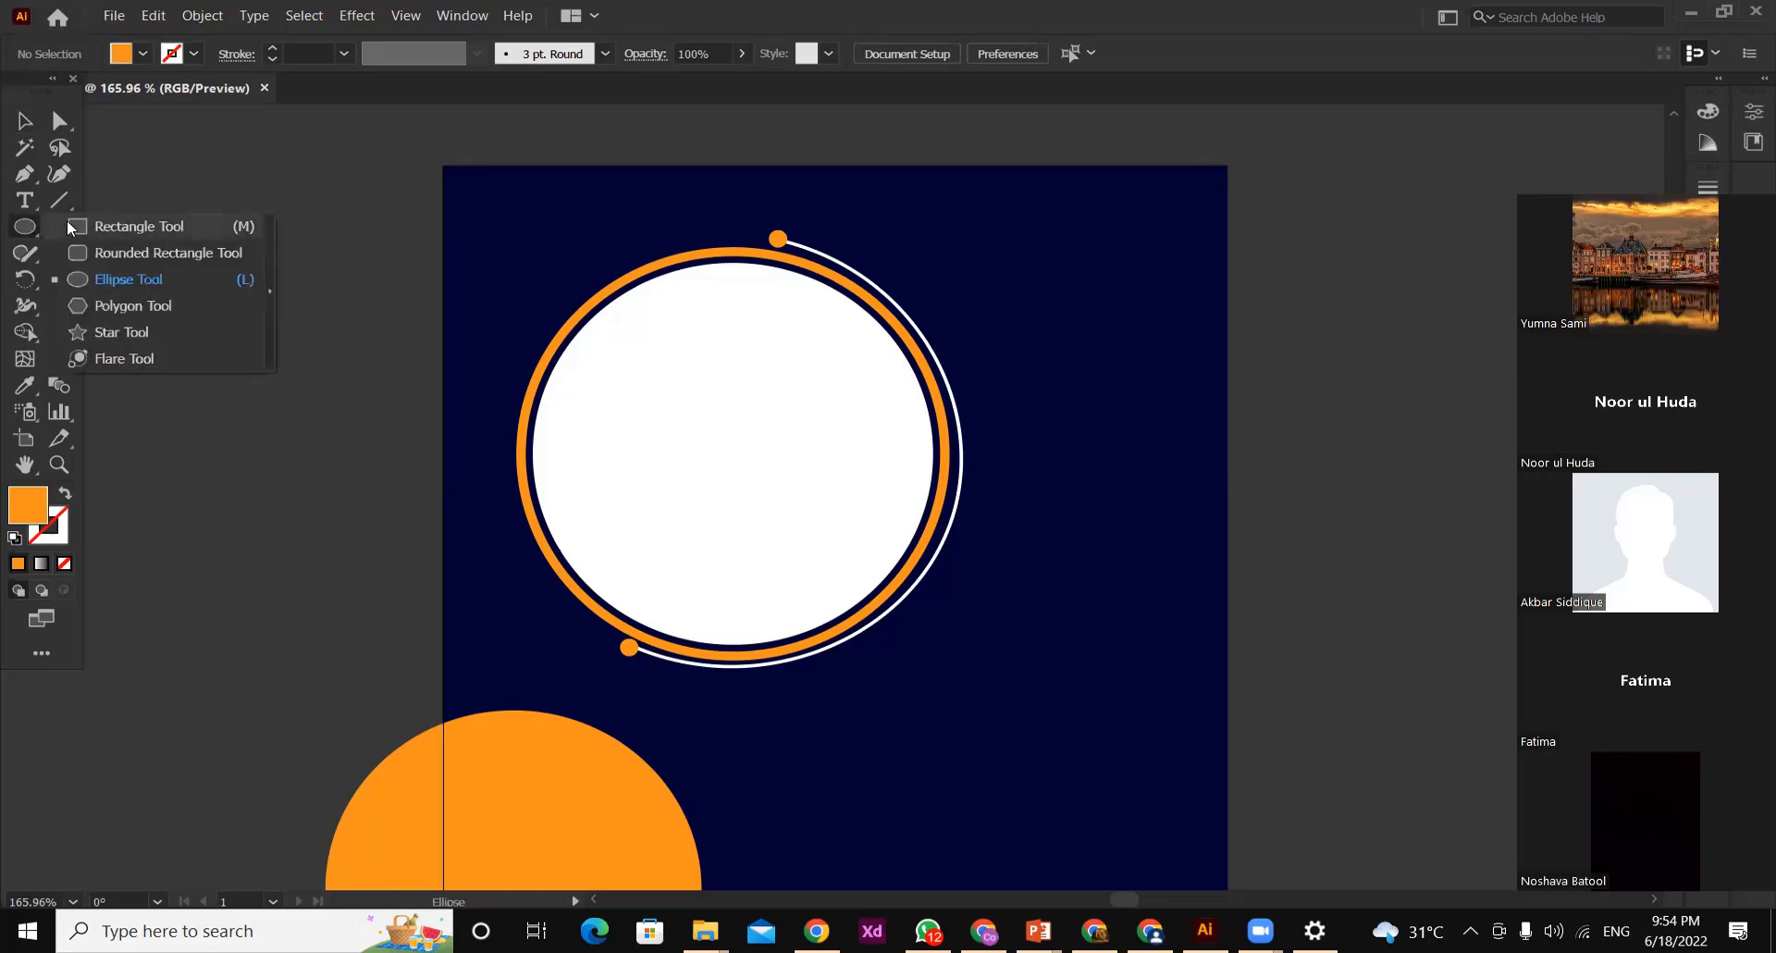
left_click(129, 225)
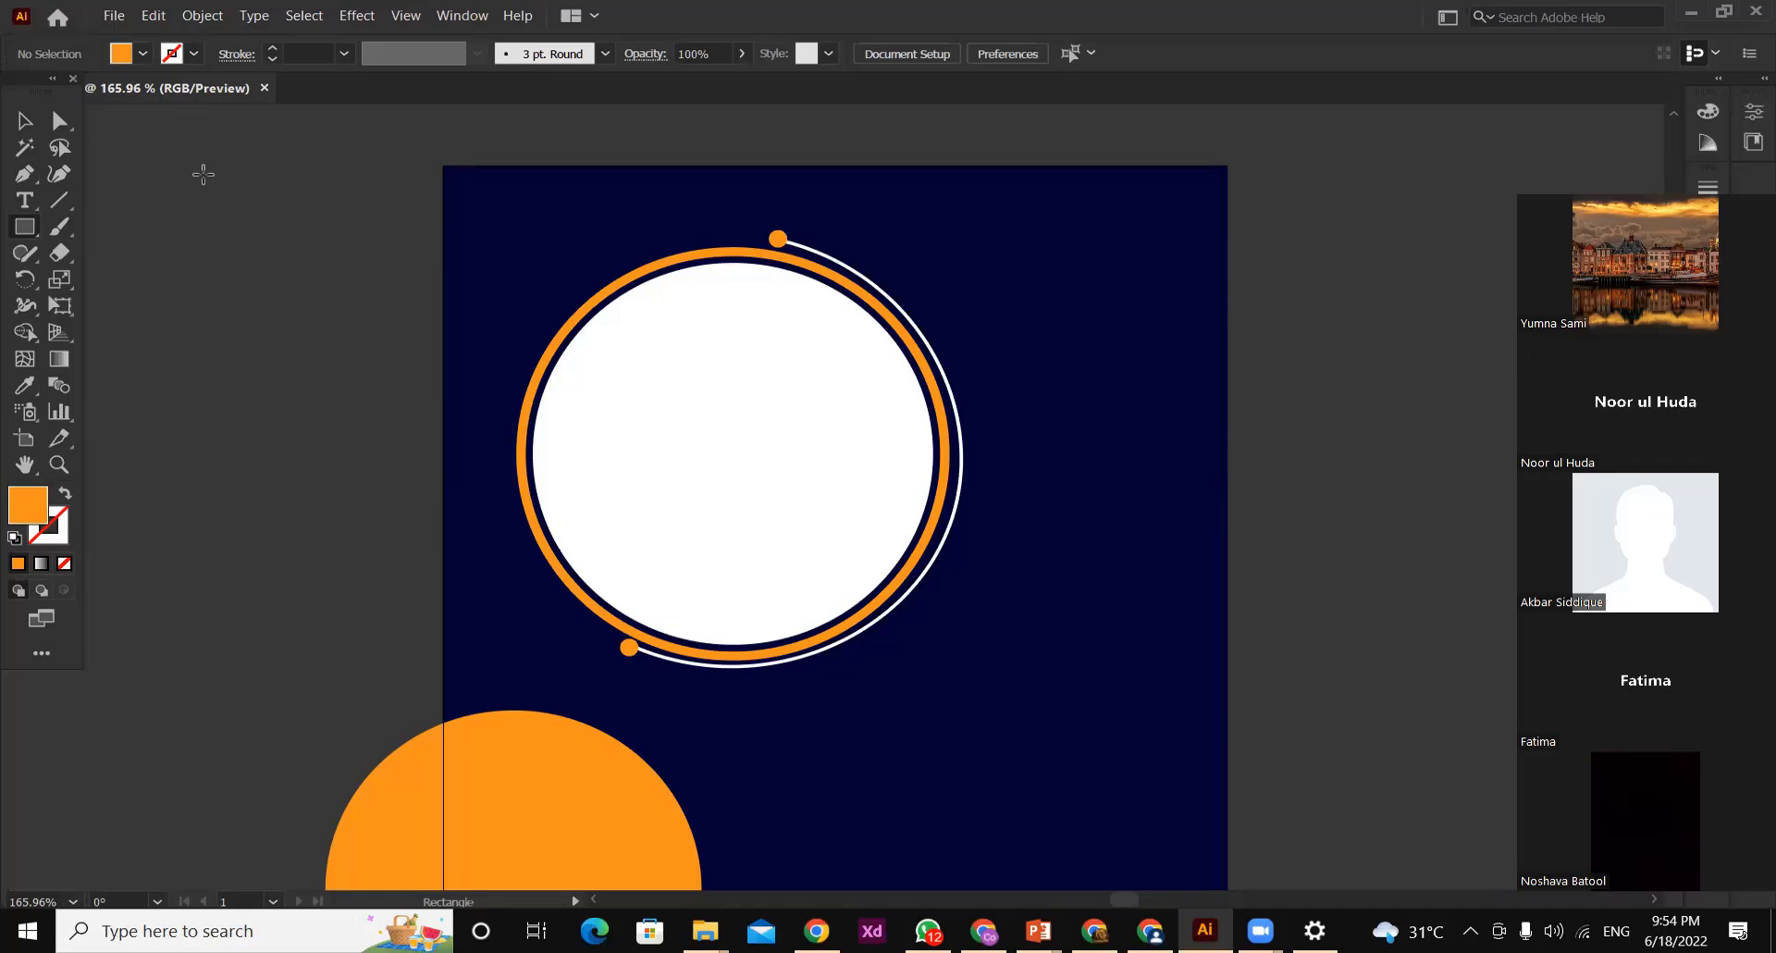
left_click_drag(205, 167, 521, 209)
key("v")
key("ctrl+d")
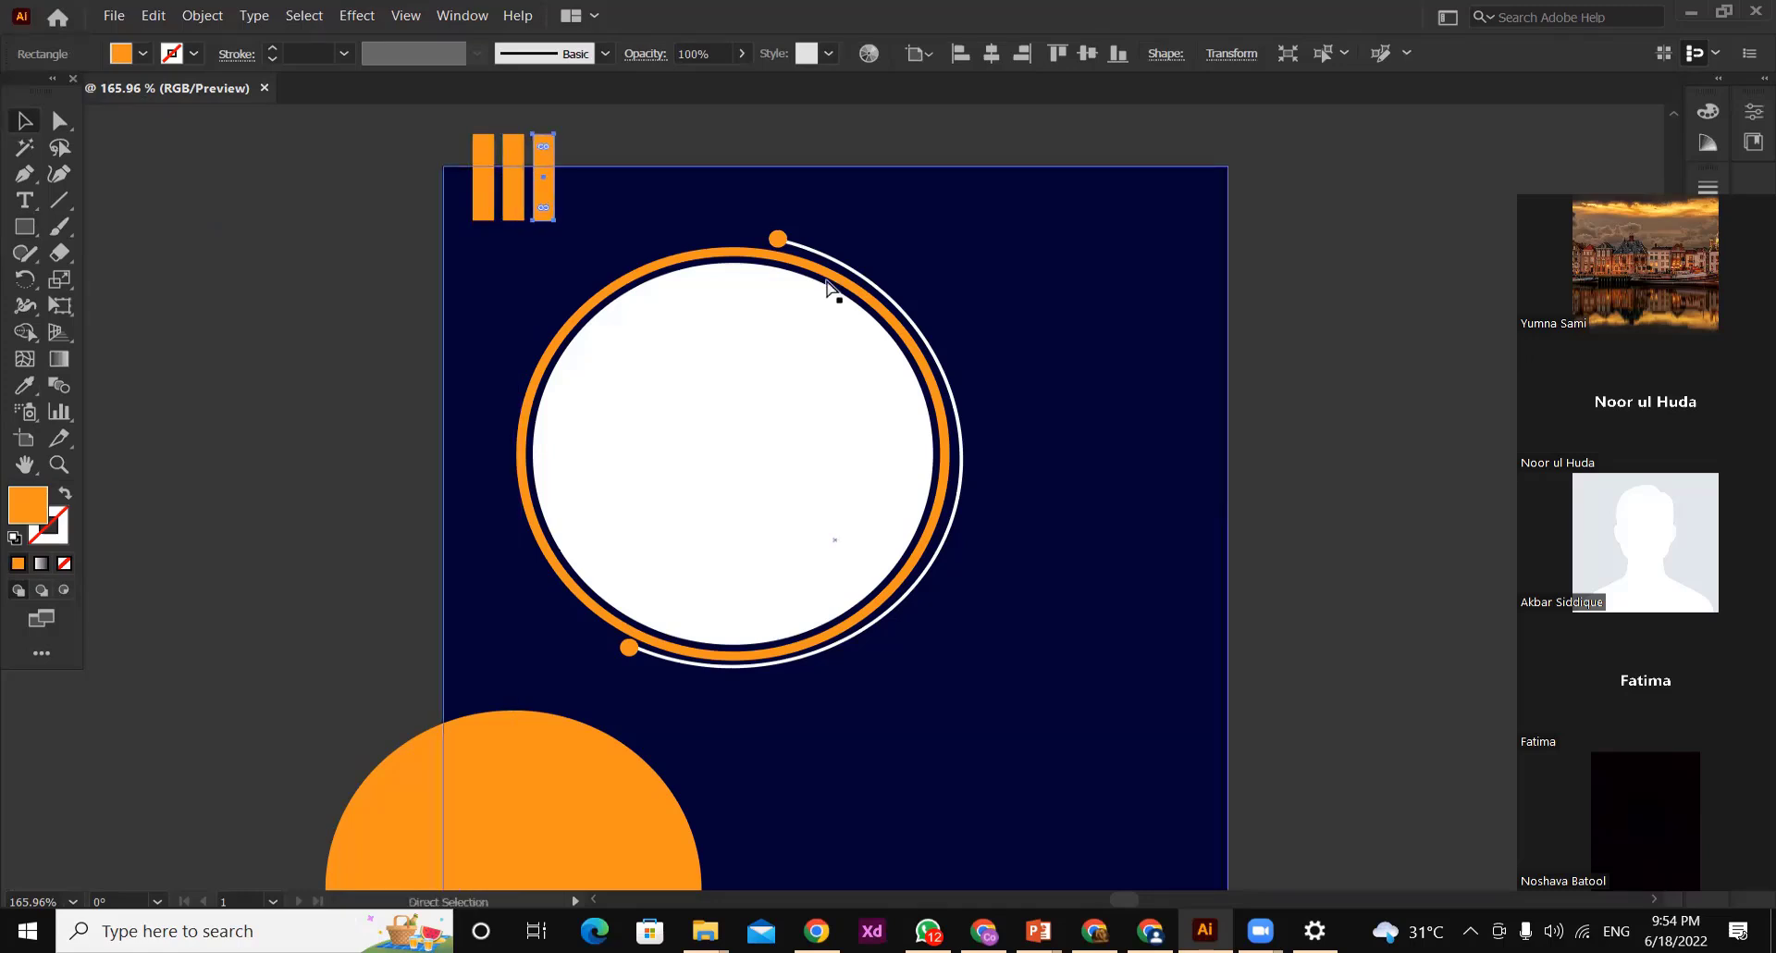
key("ctrl+d")
key("ctrl+d")
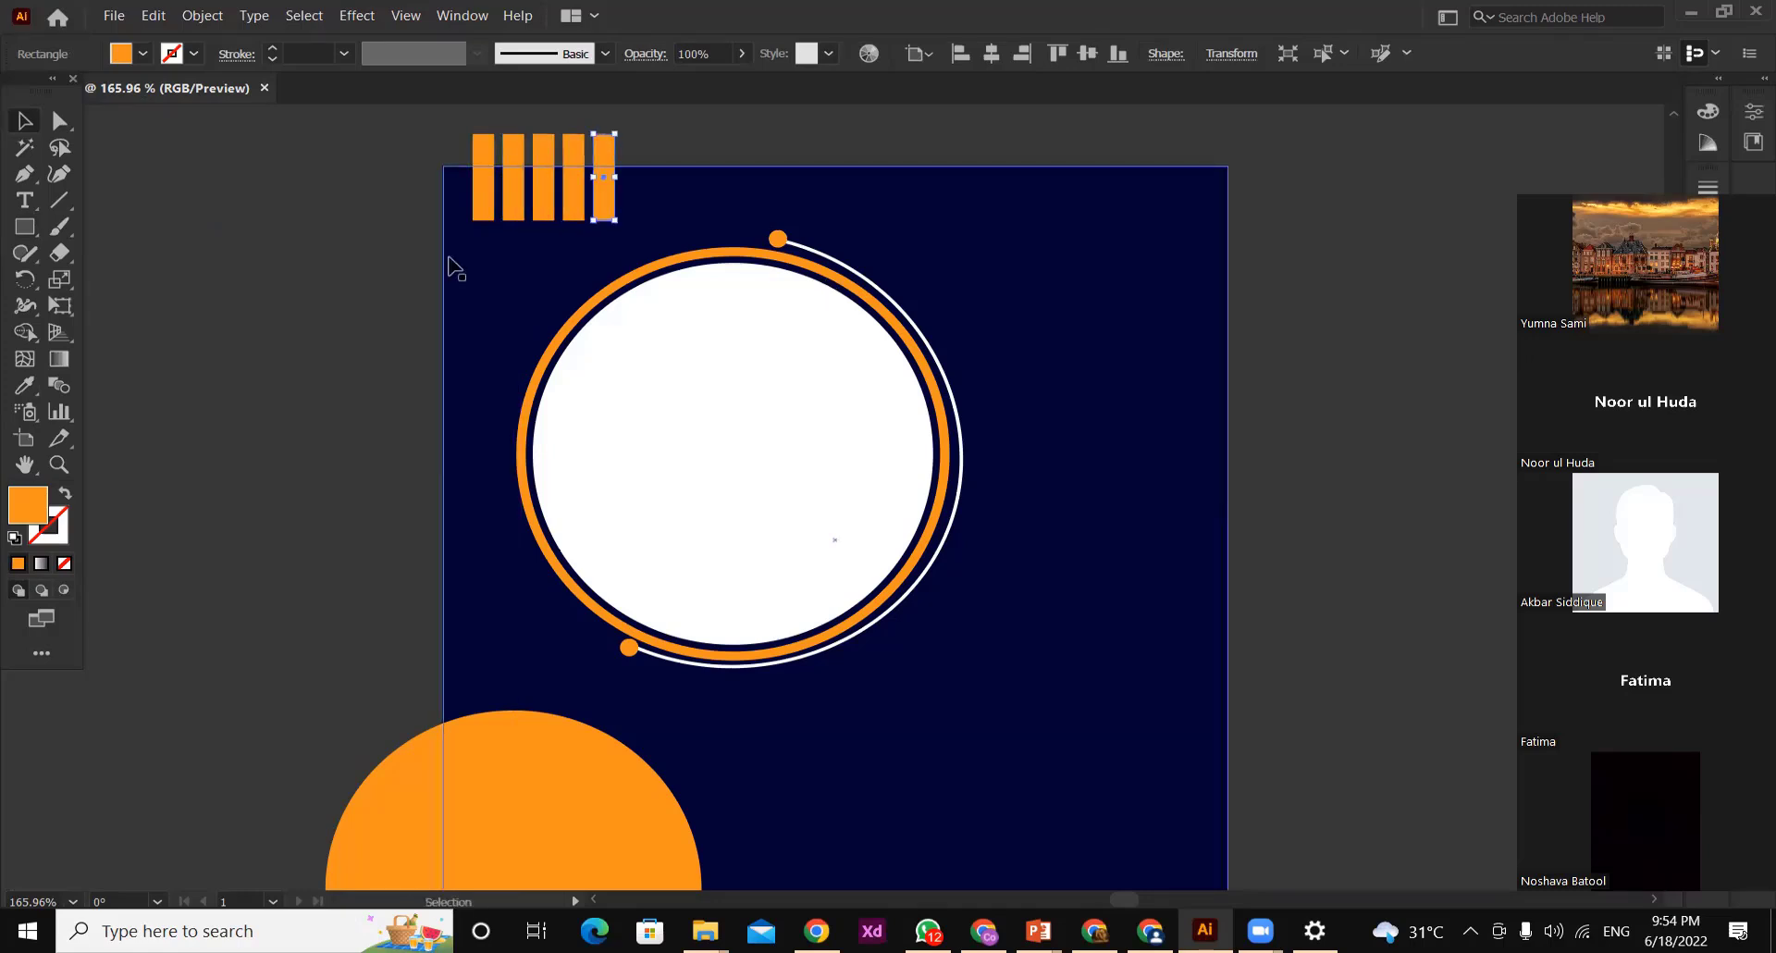
left_click(203, 179)
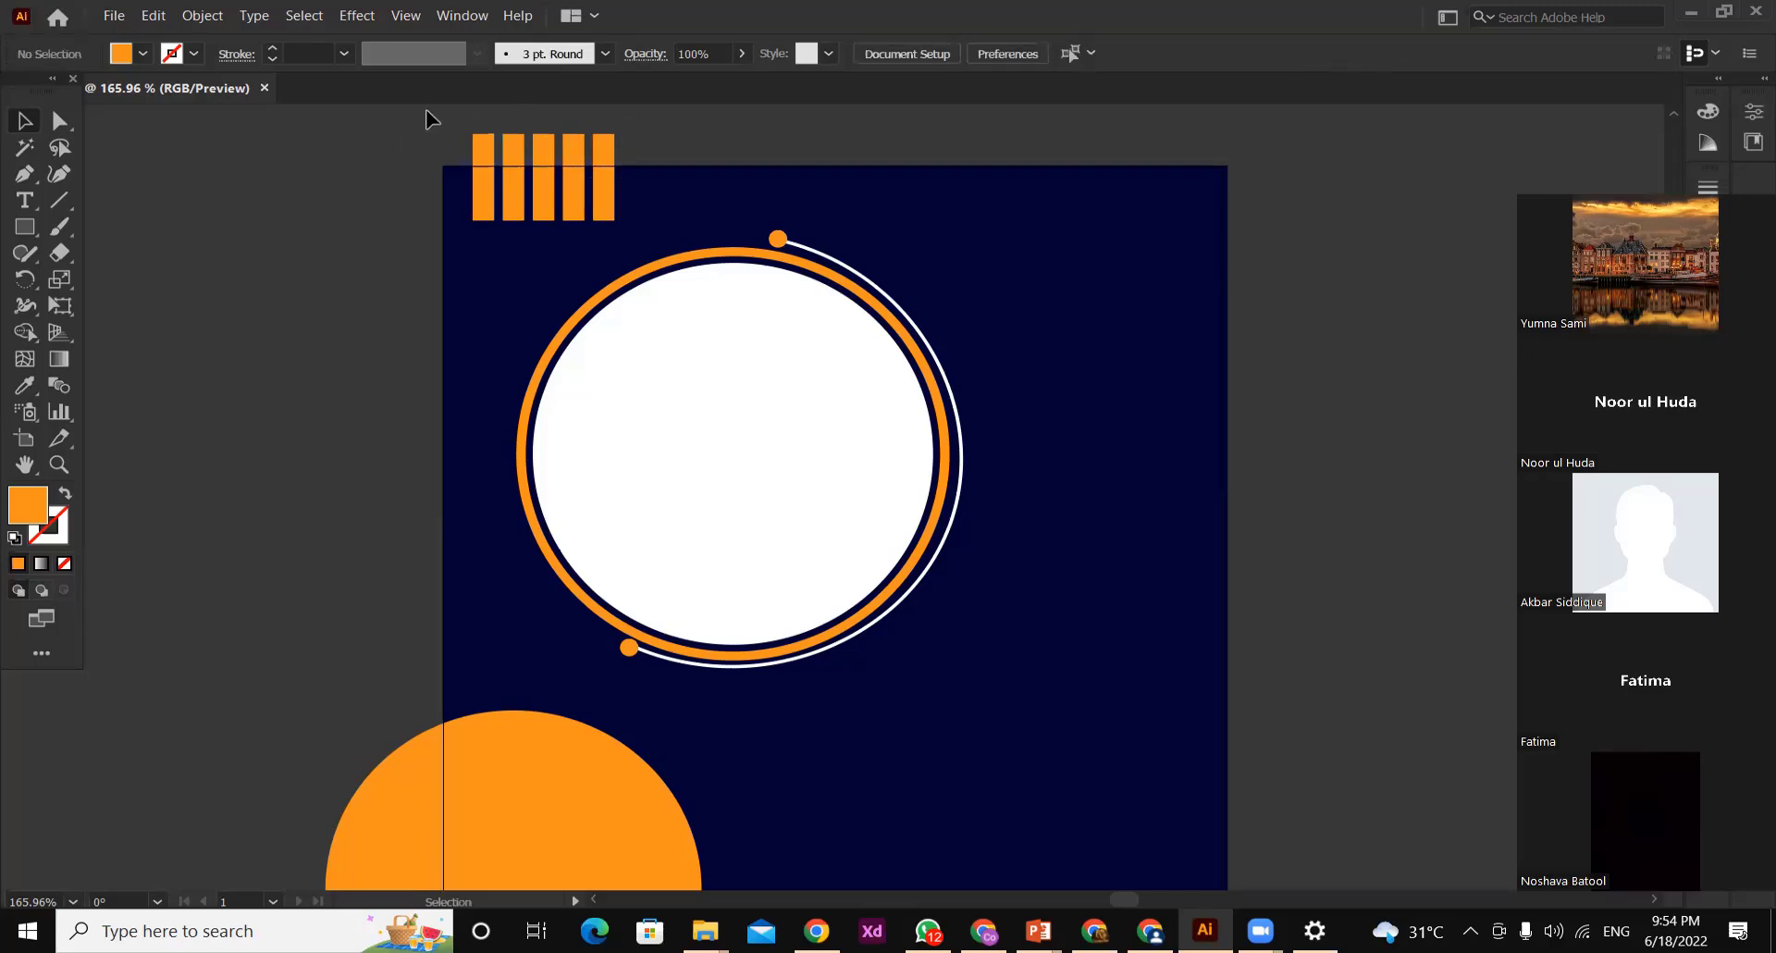
Select all five orange bars at the artboard's upper edge and group them
left_click_drag(425, 119, 673, 179)
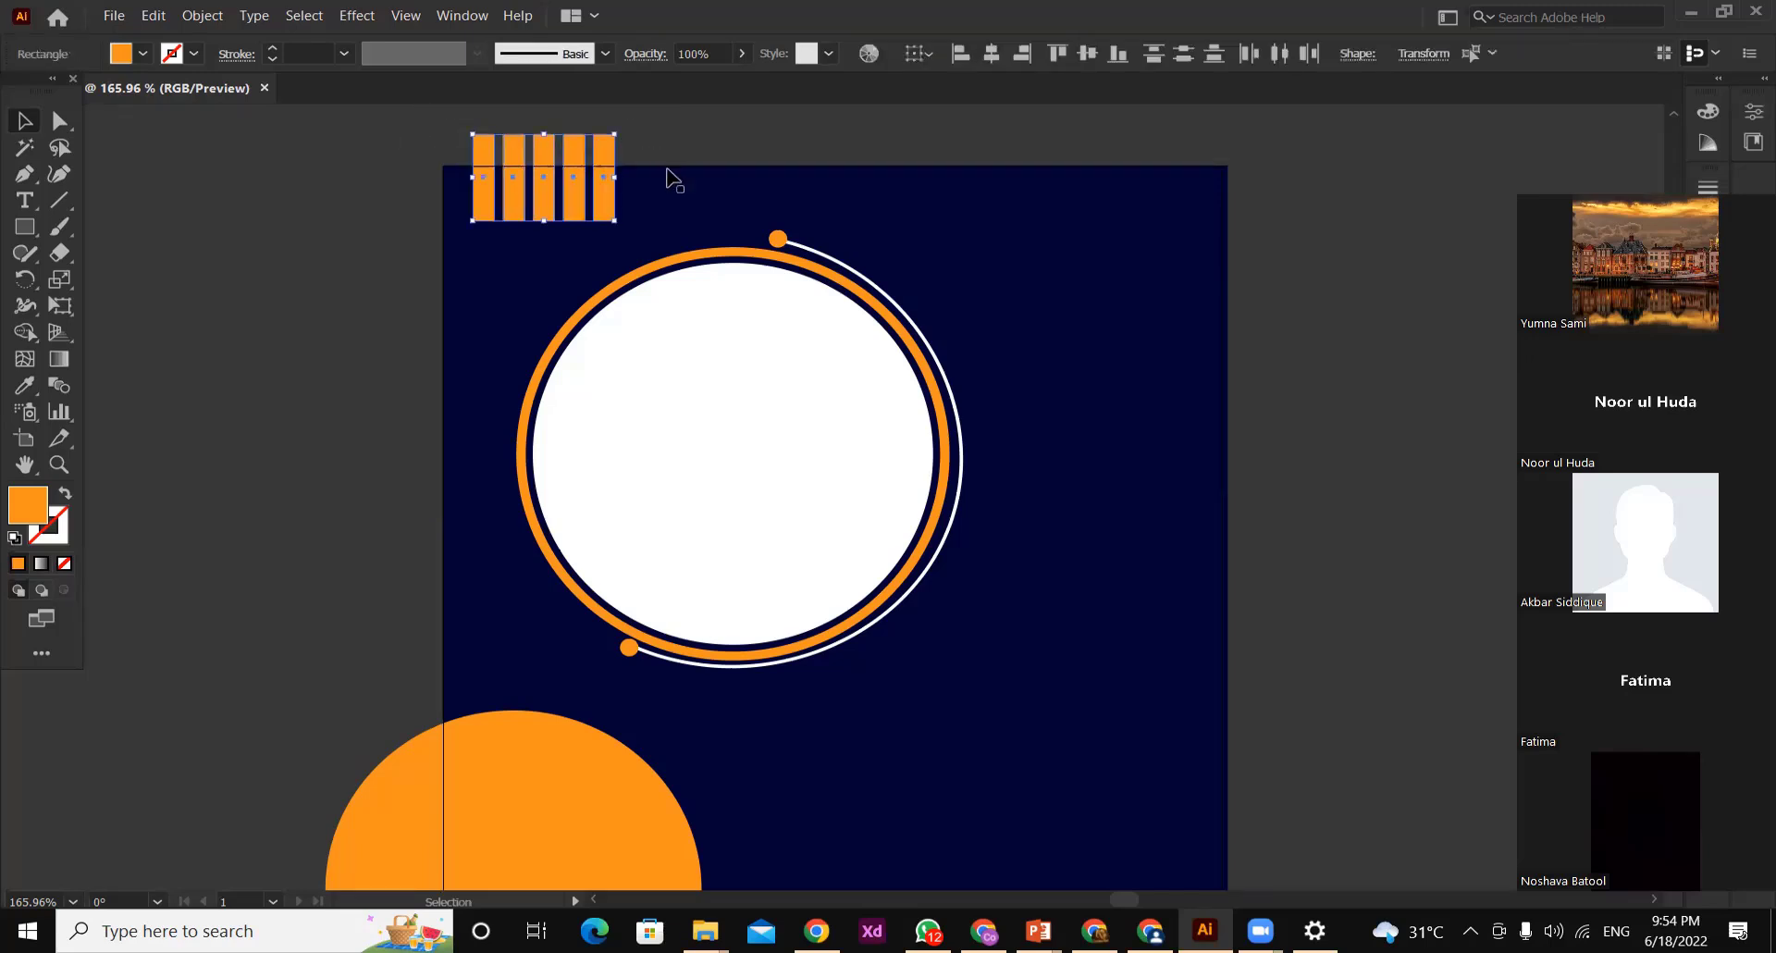
right_click(602, 148)
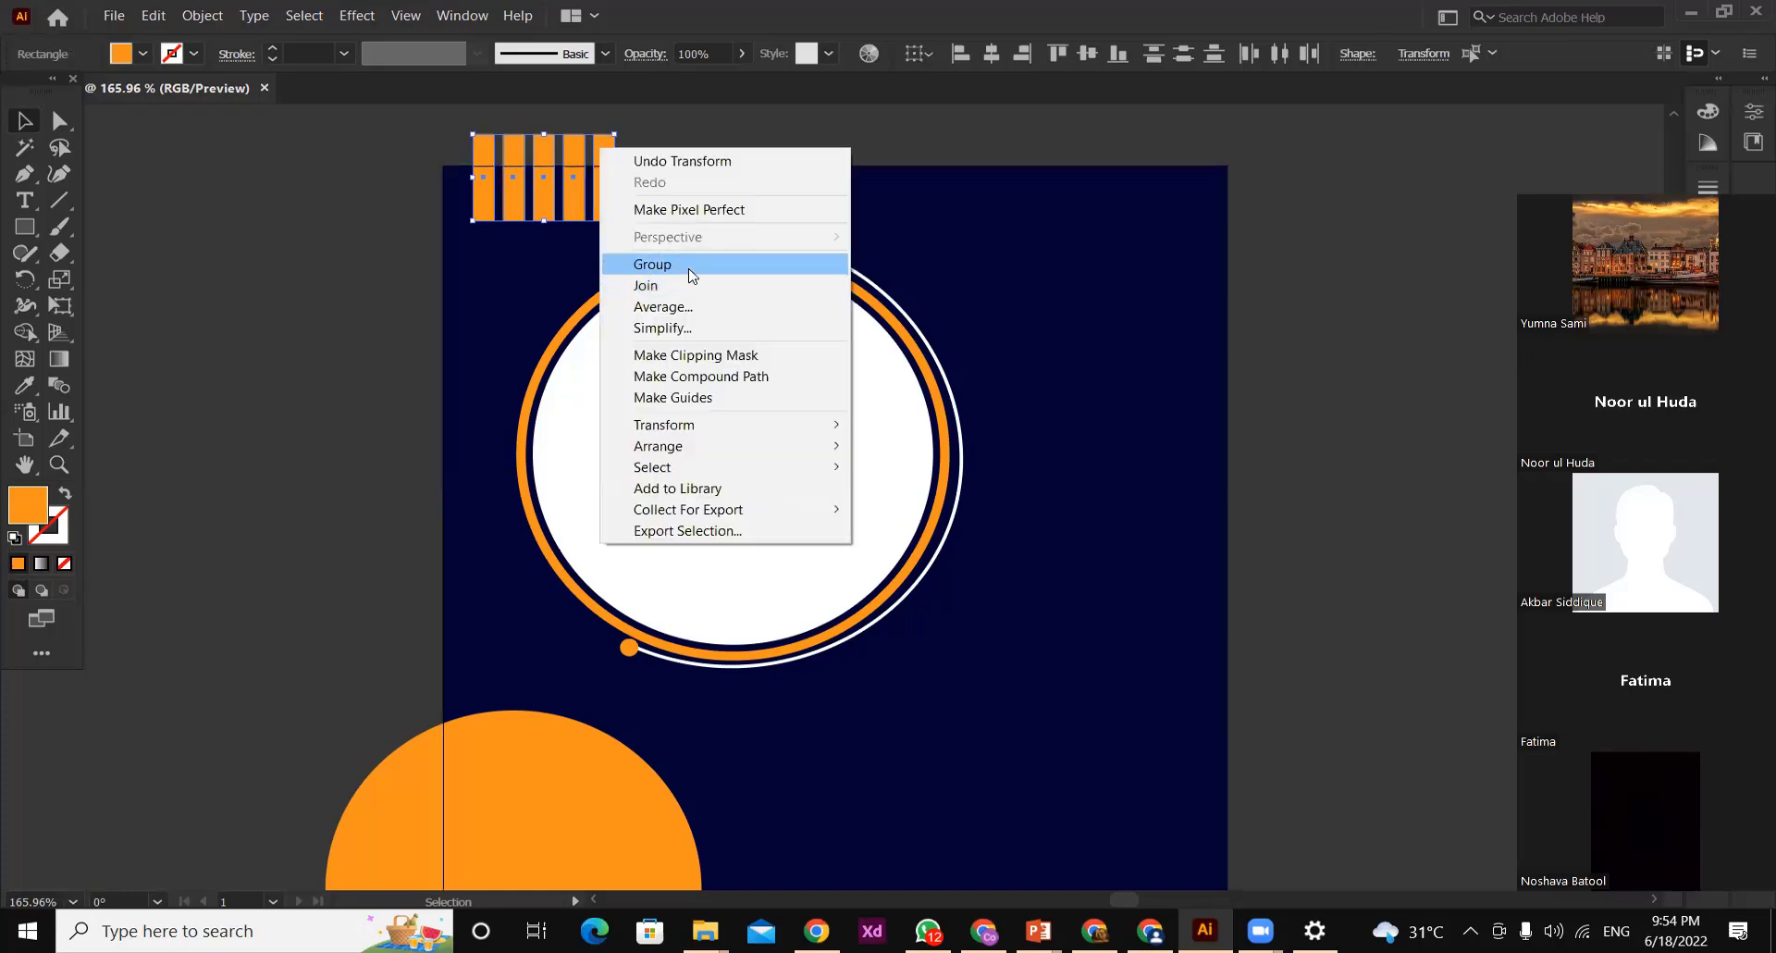
left_click(688, 266)
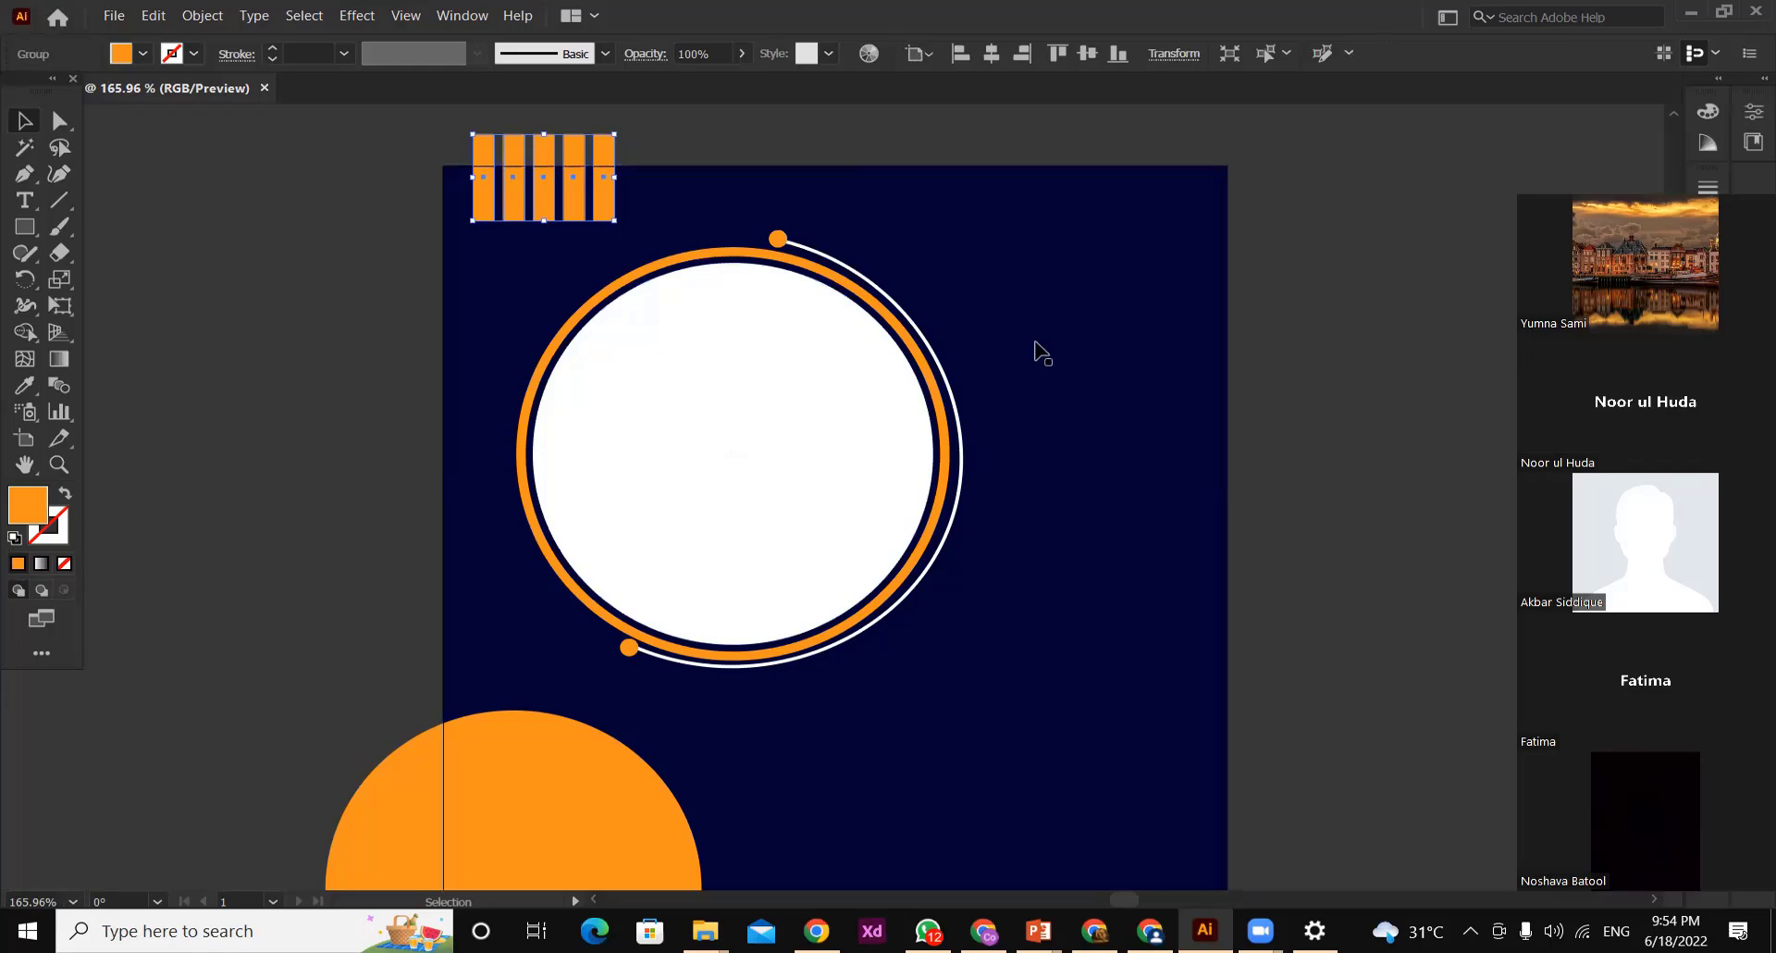
Copy and paste the bar group, and place the copy outside the artboard's right edge
right_click(1379, 263)
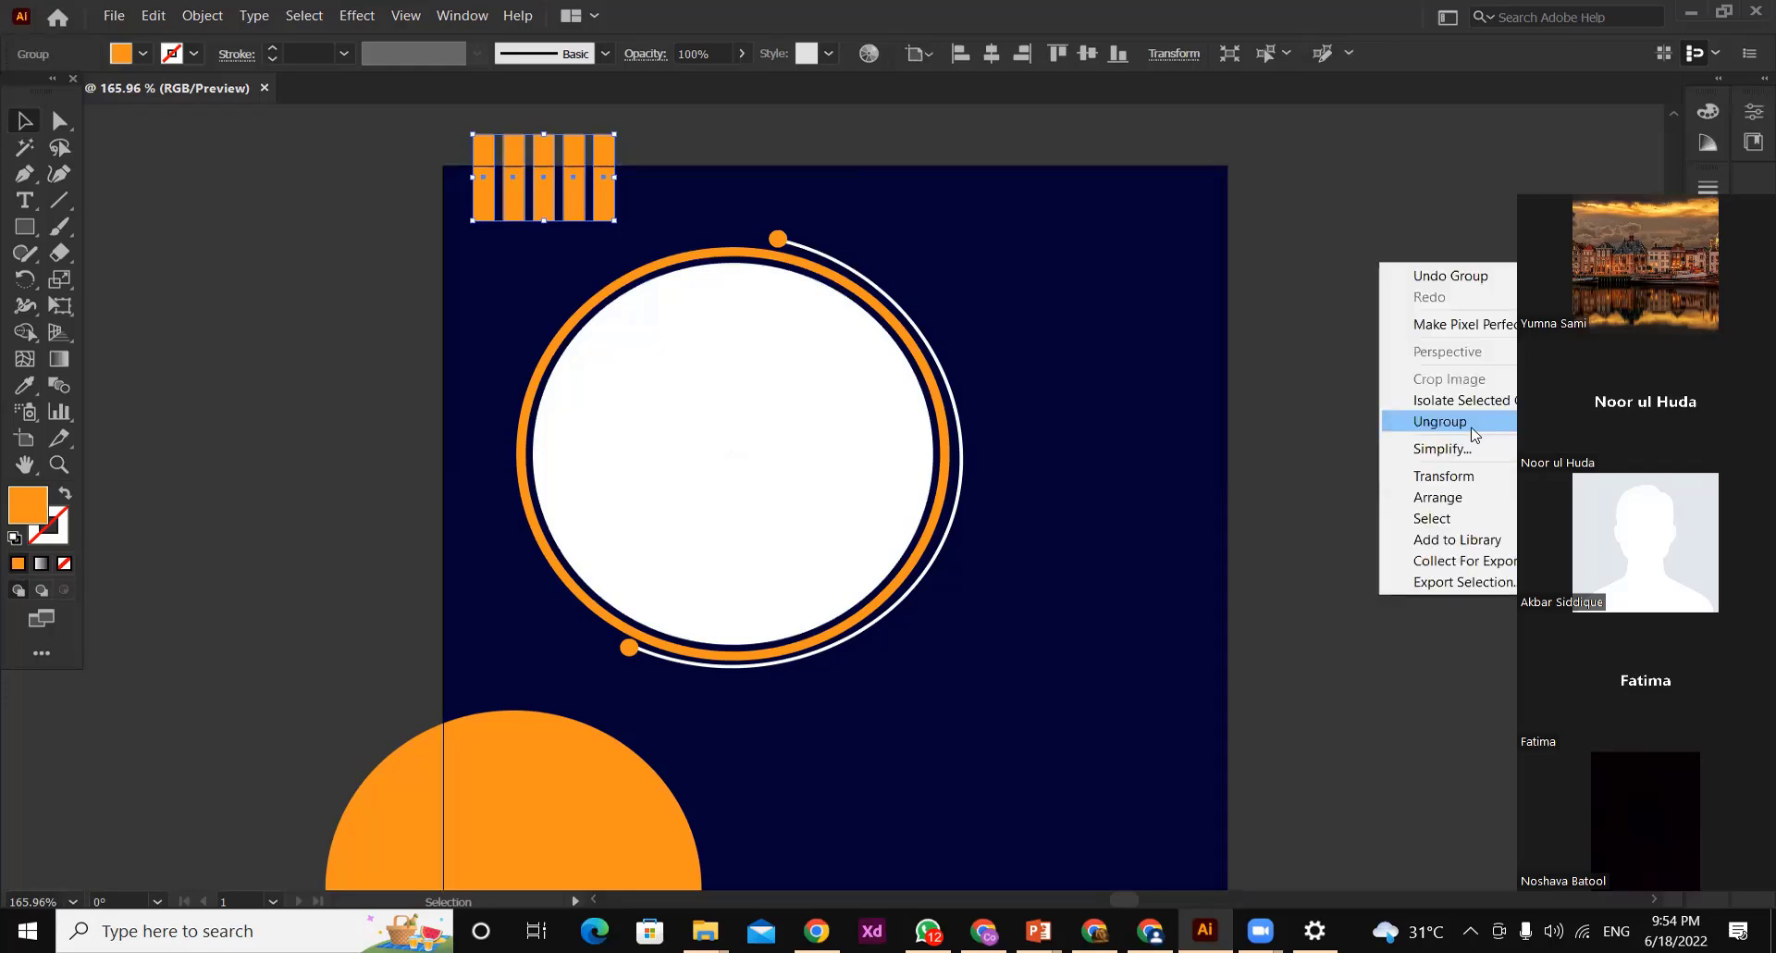
left_click(154, 16)
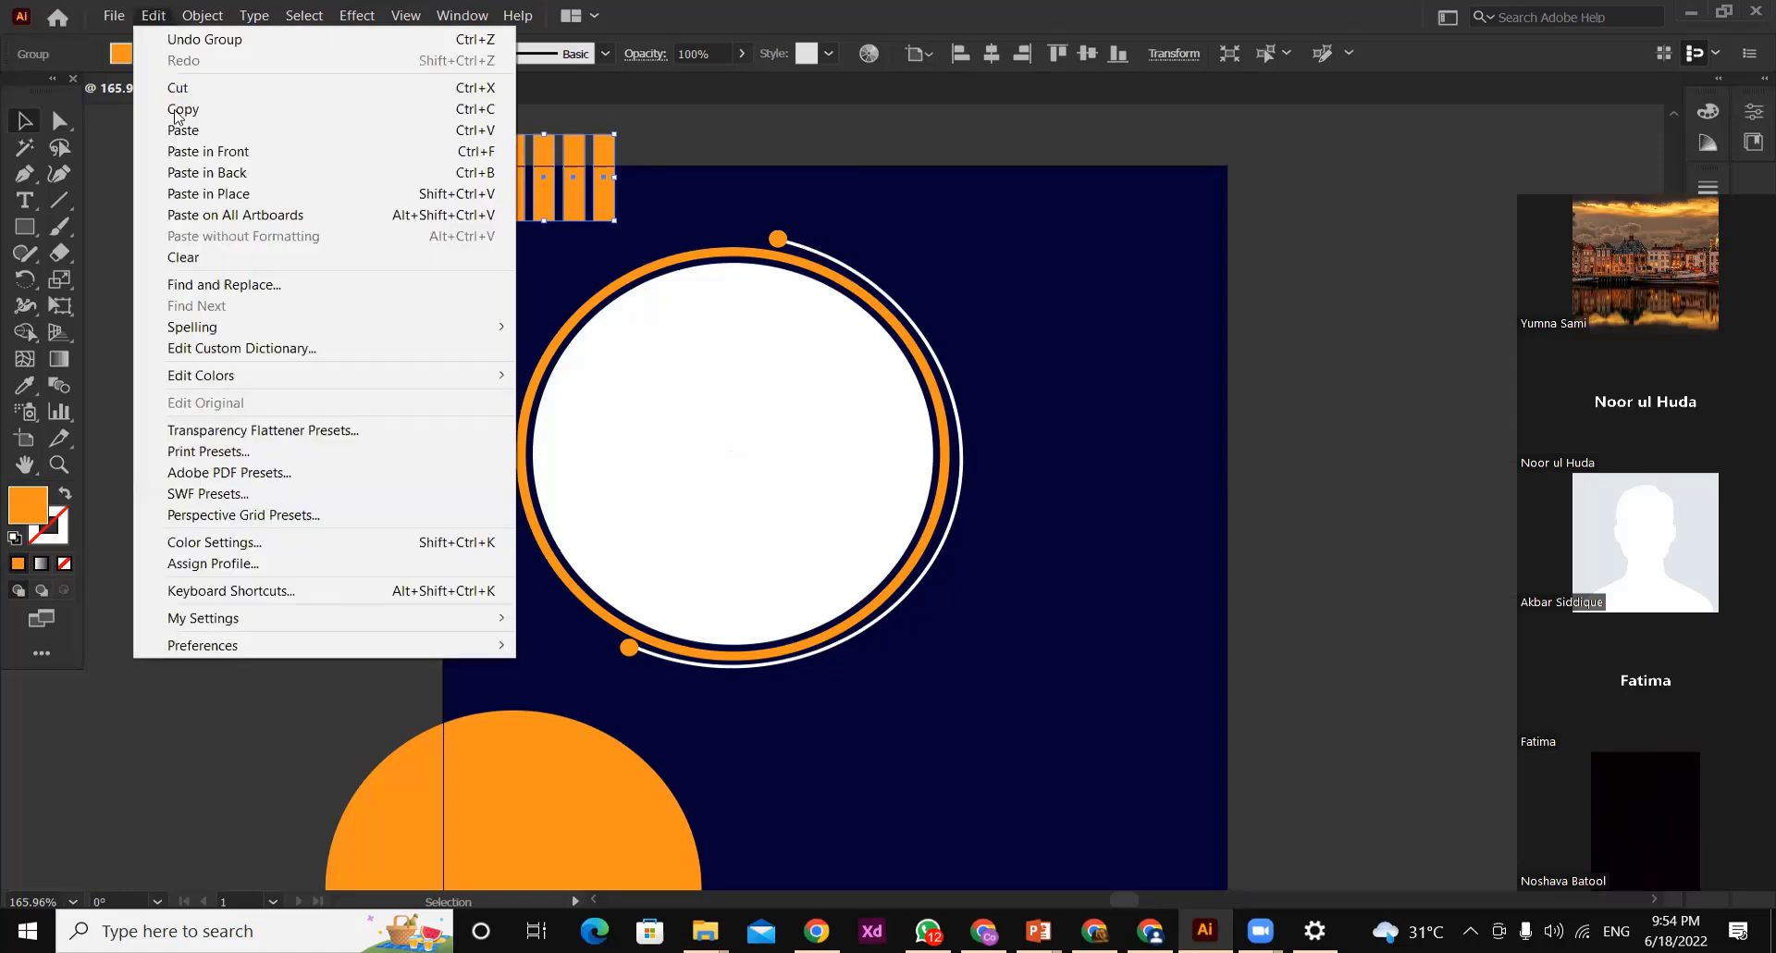
left_click(154, 9)
left_click(154, 16)
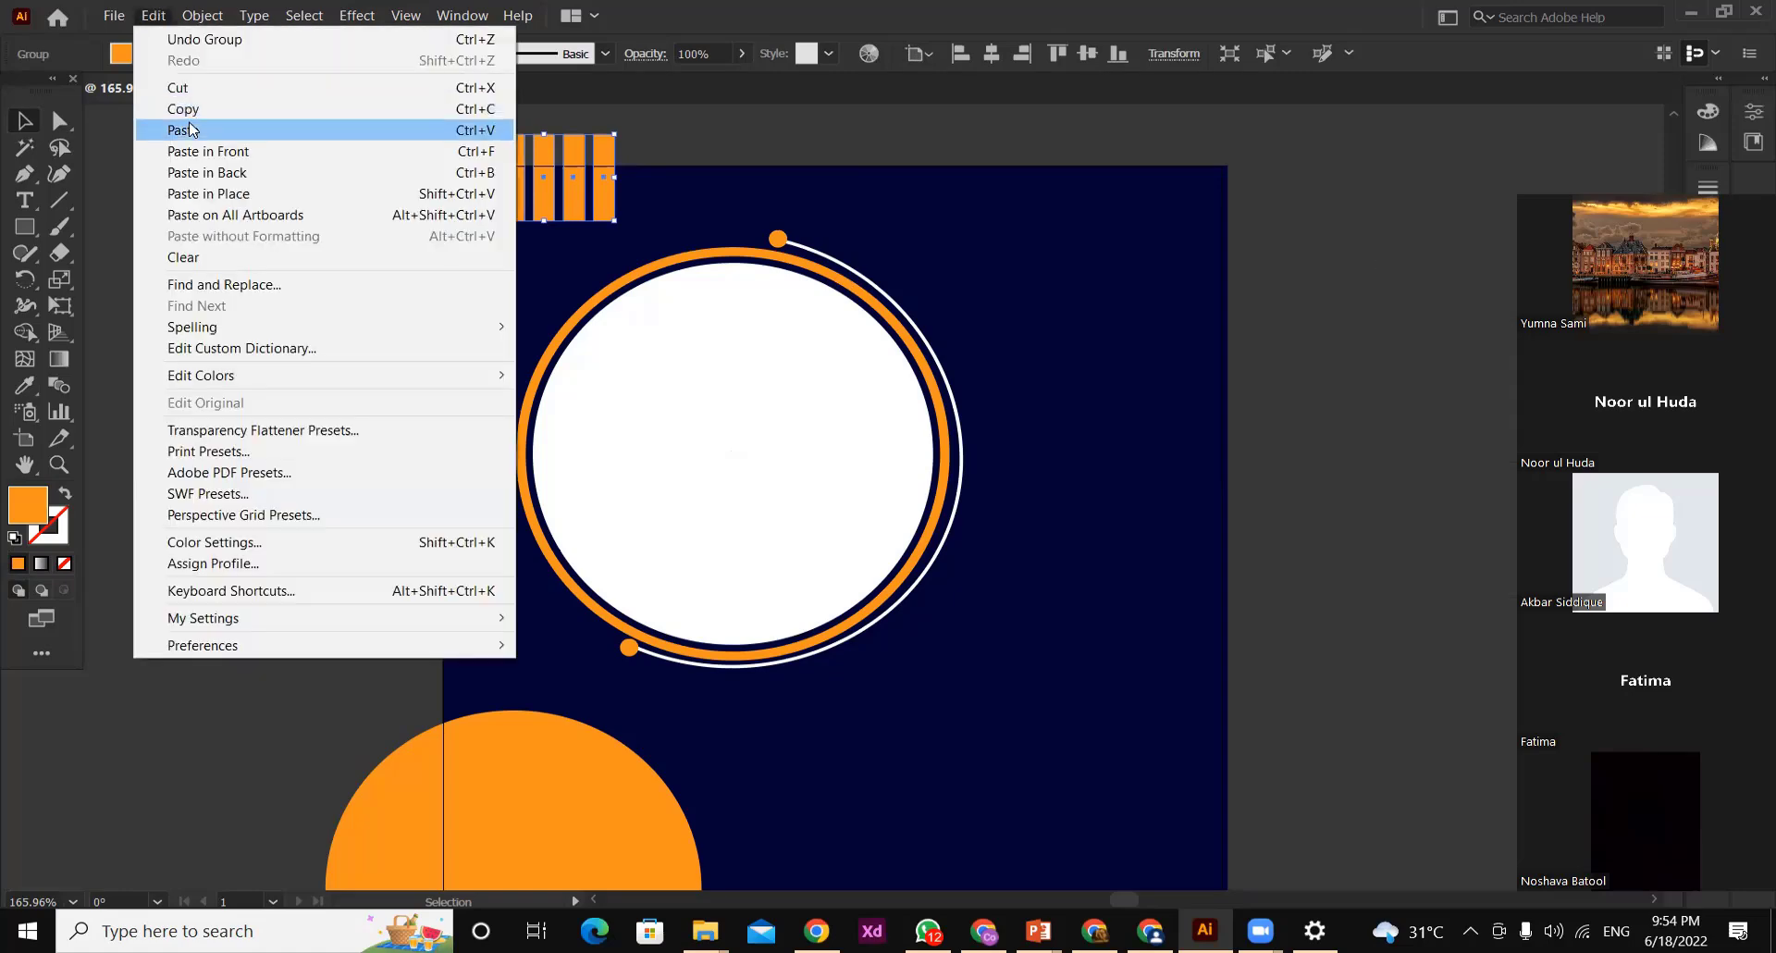
left_click_drag(840, 490, 1351, 505)
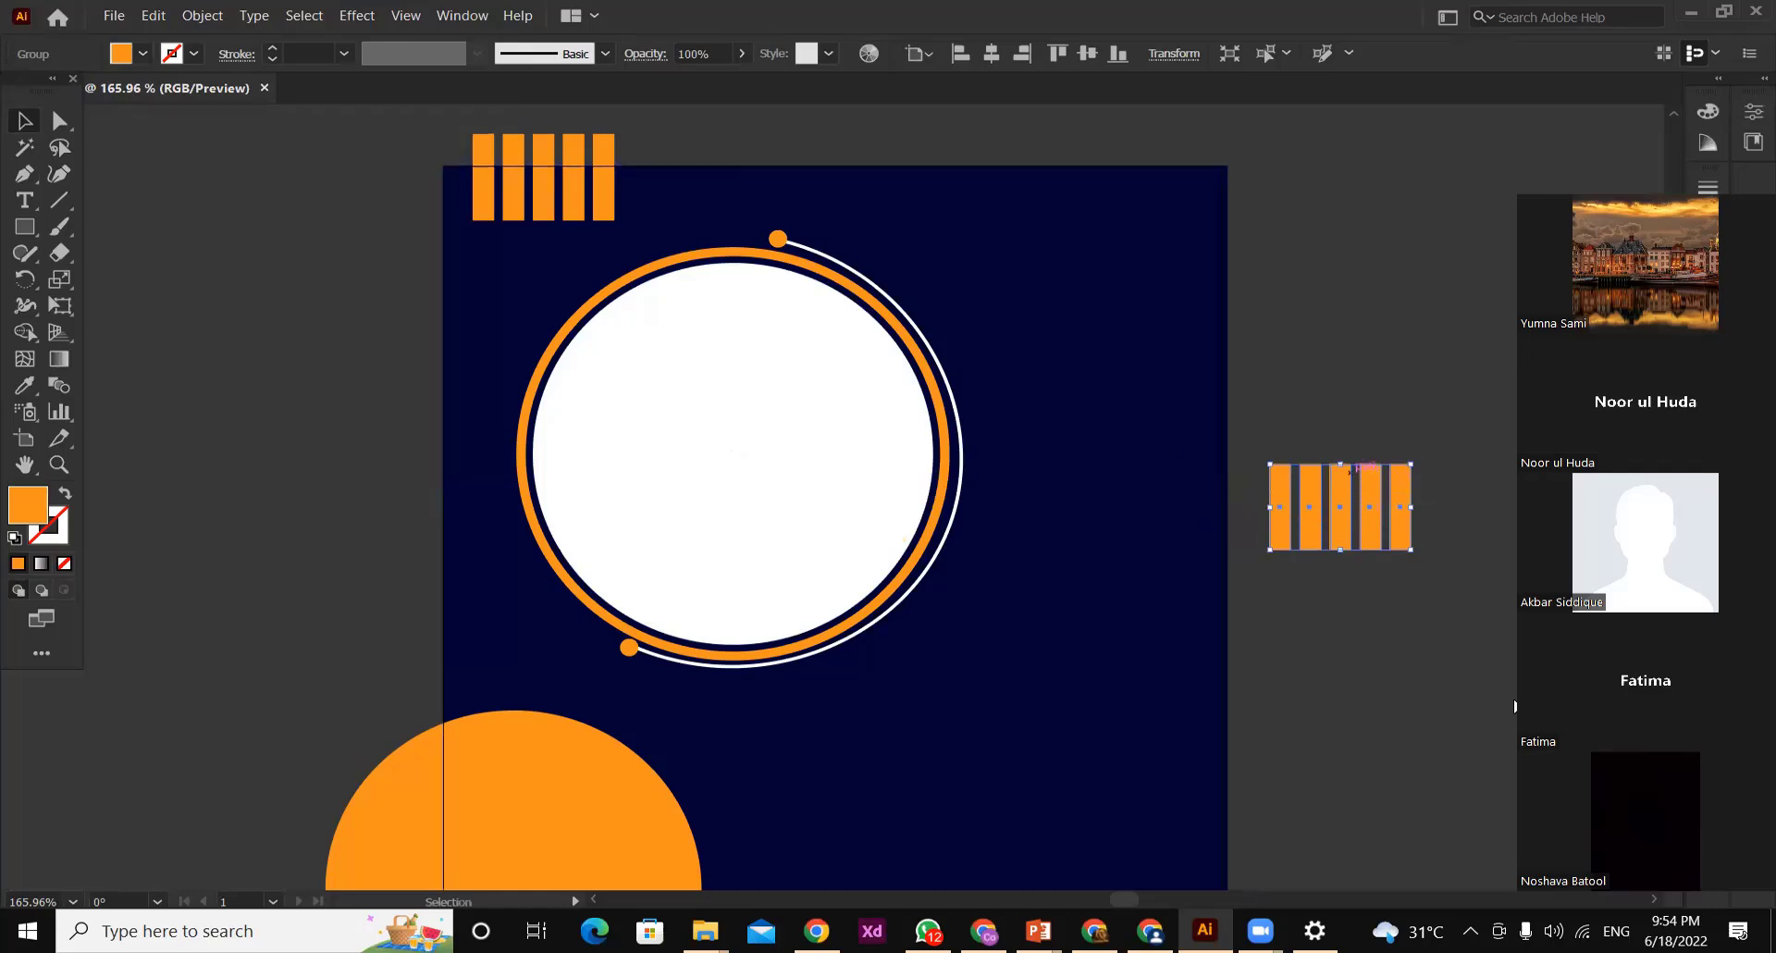
Rotate the copied bar group by 90° so its bars lie horizontally
right_click(1351, 469)
mouse_move(1406, 687)
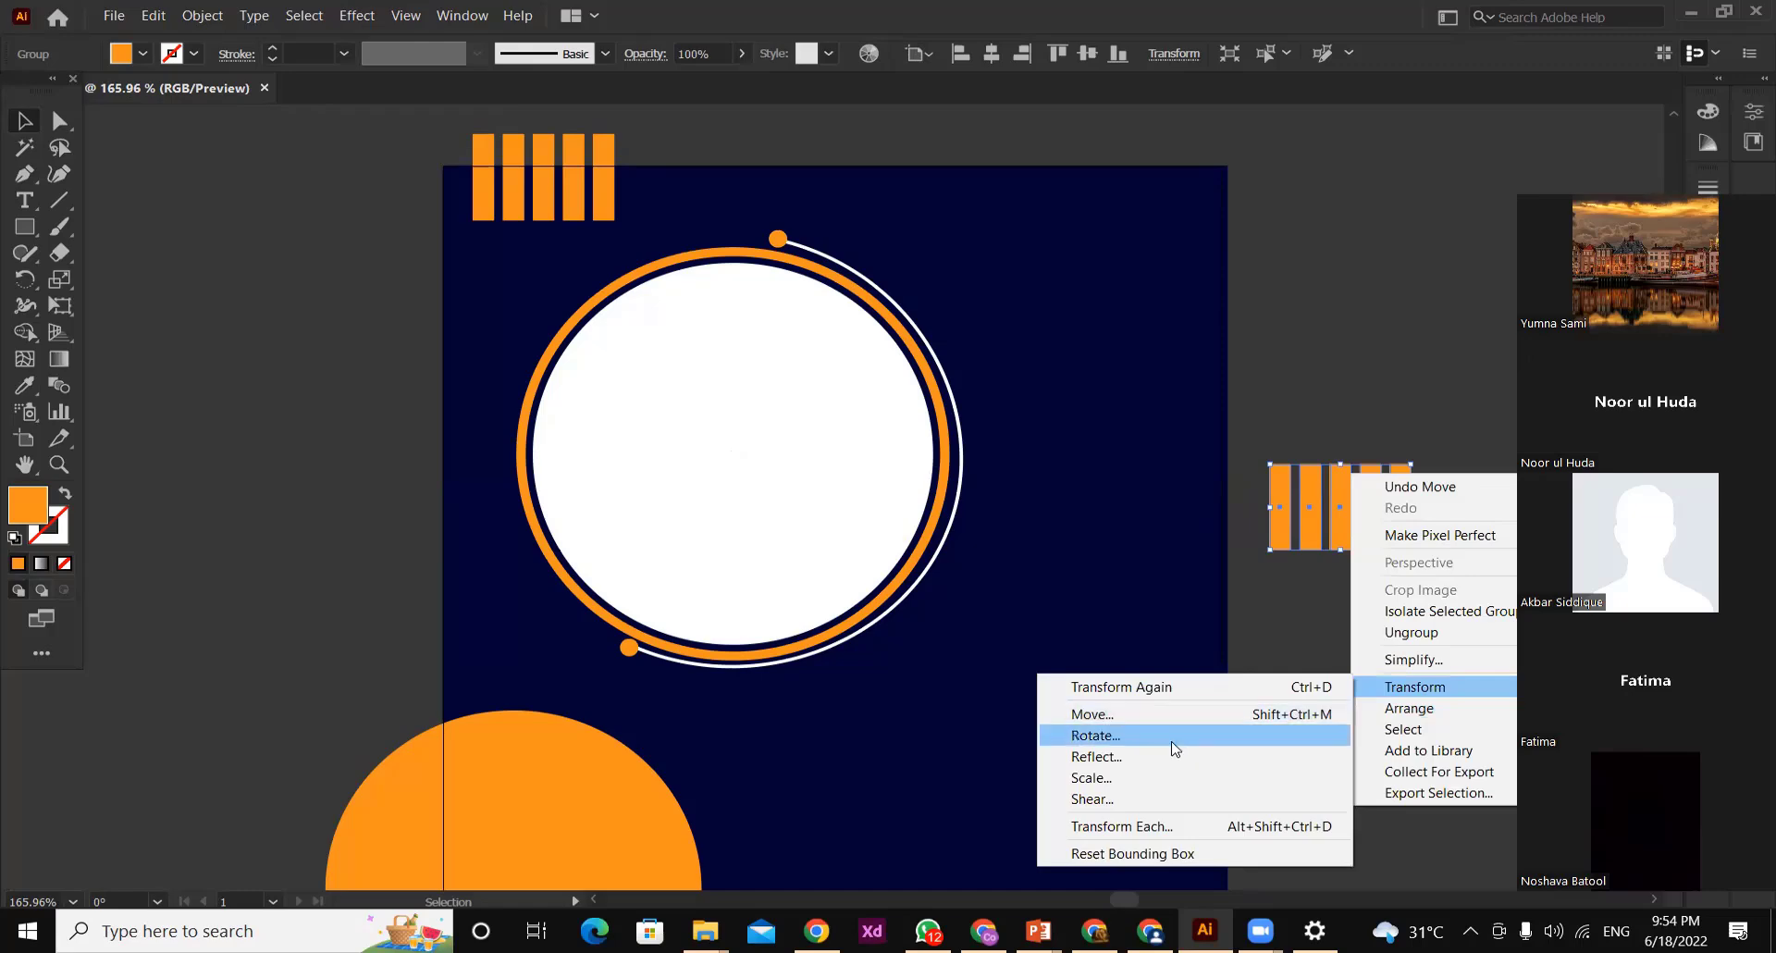
key("Return")
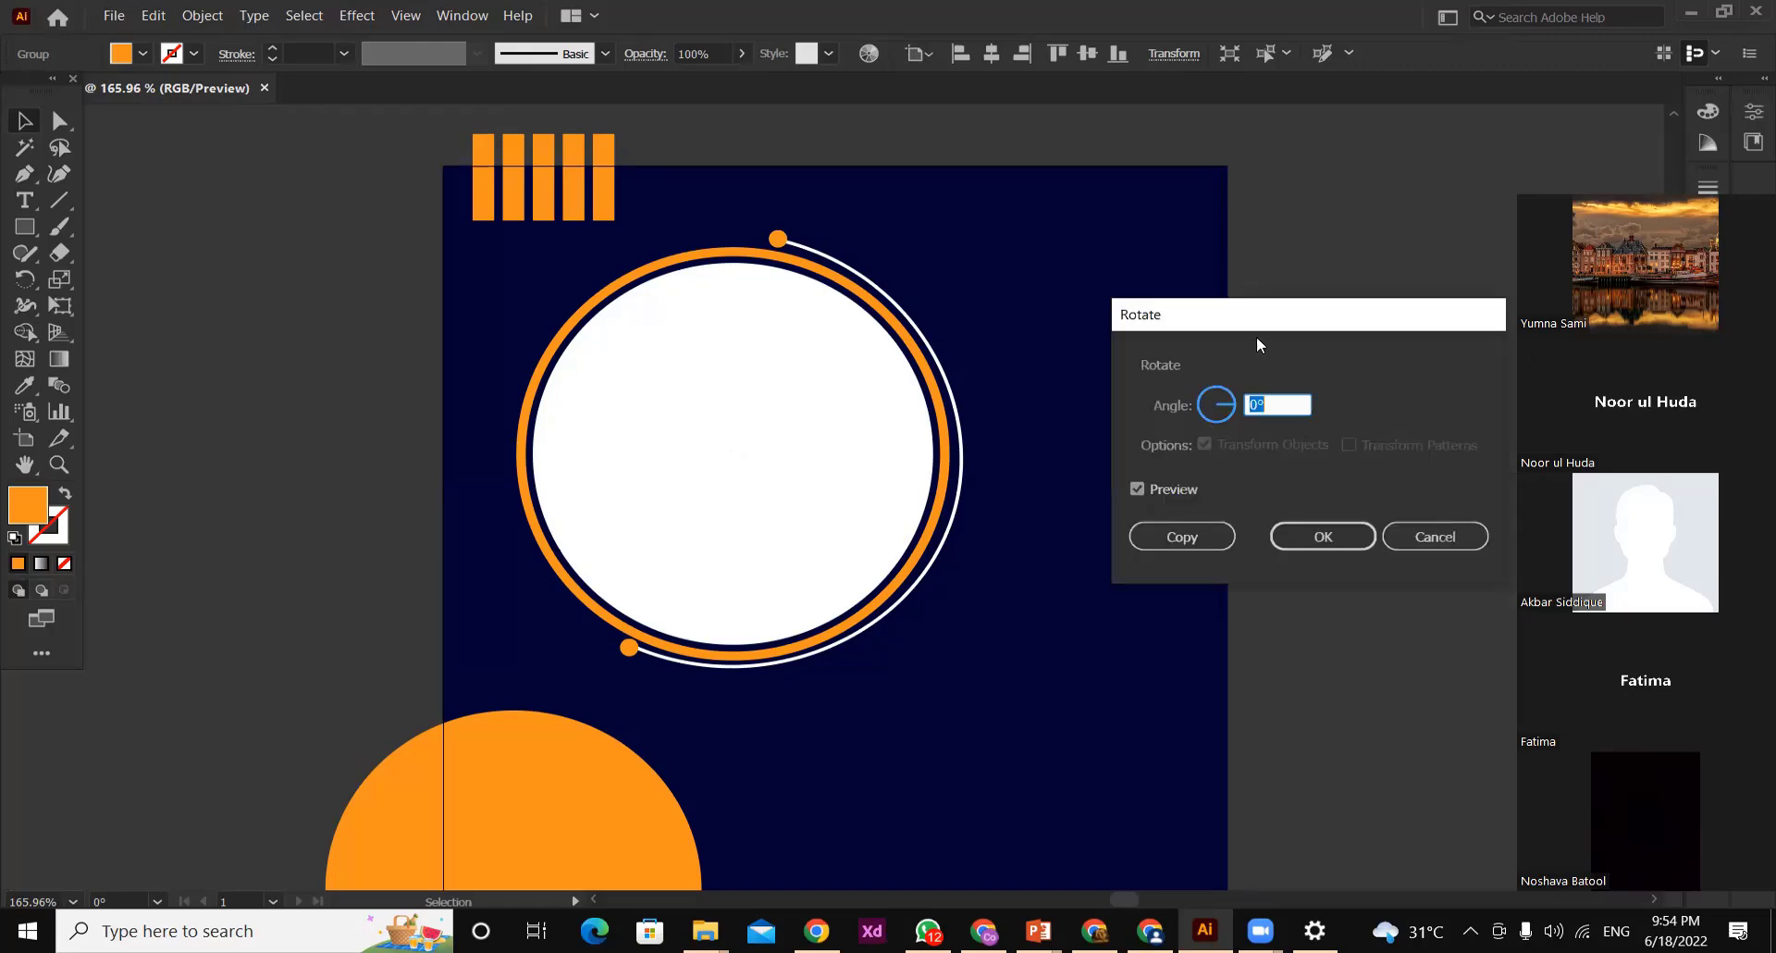
left_click(1218, 393)
left_click_drag(1299, 319, 467, 292)
left_click_drag(463, 377, 390, 386)
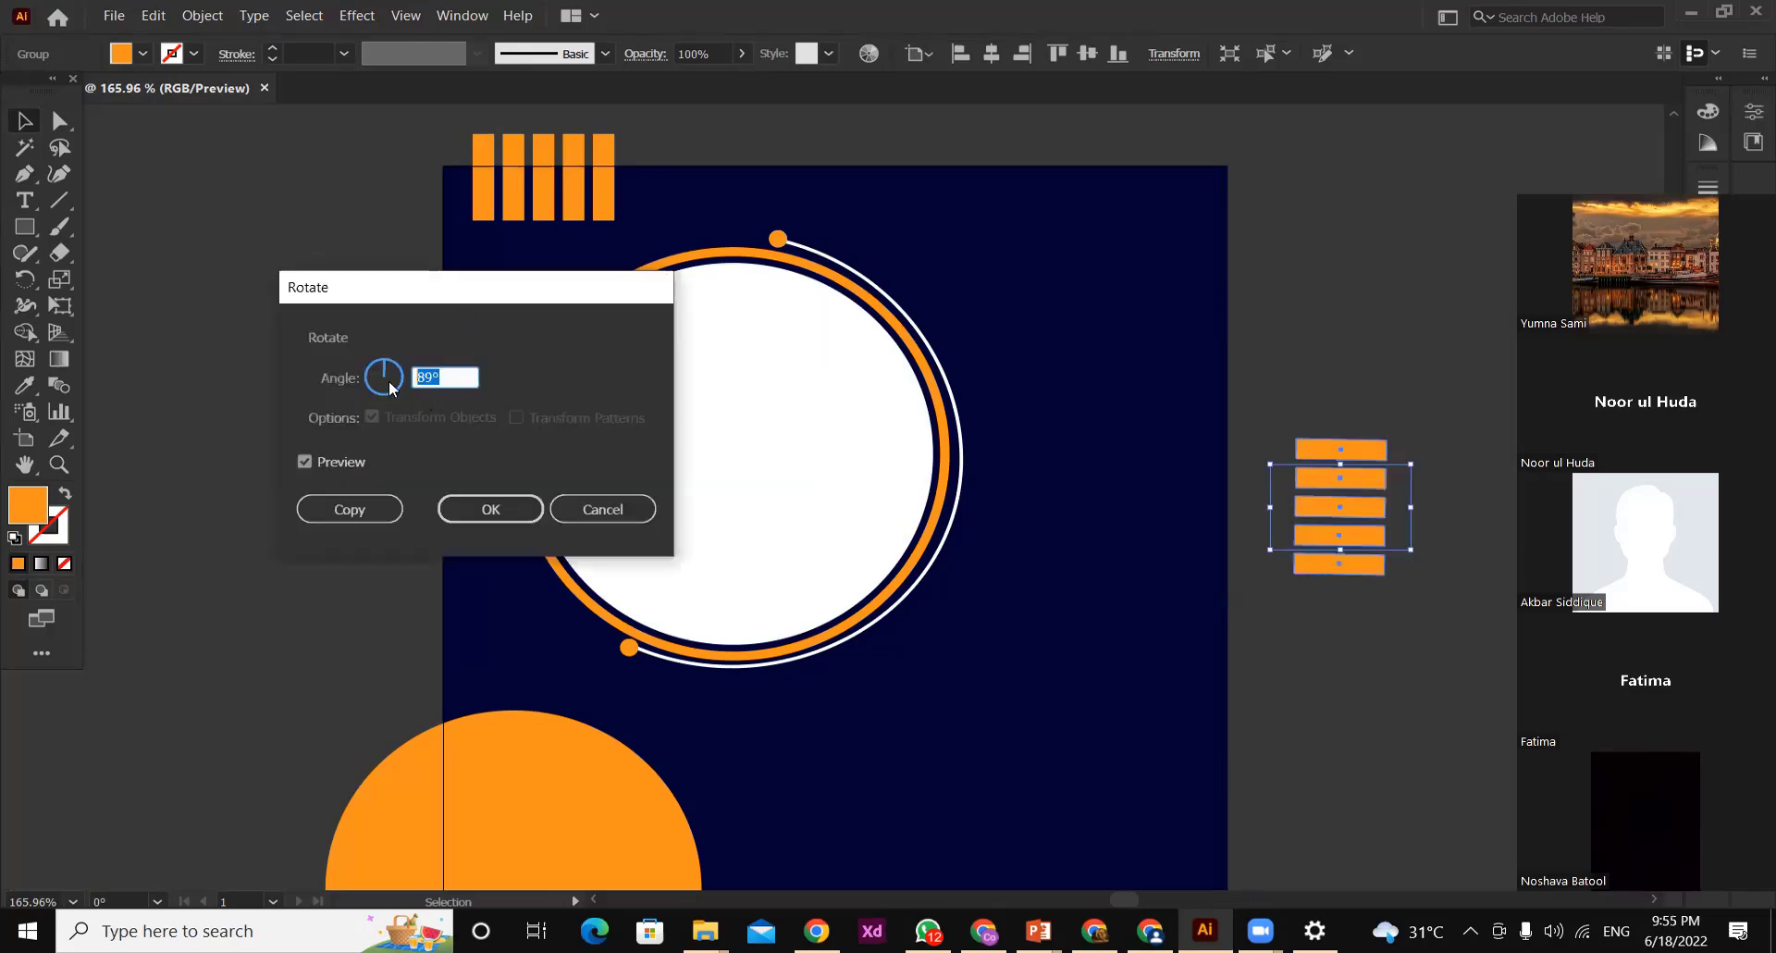
type("3")
type("90")
key("Return")
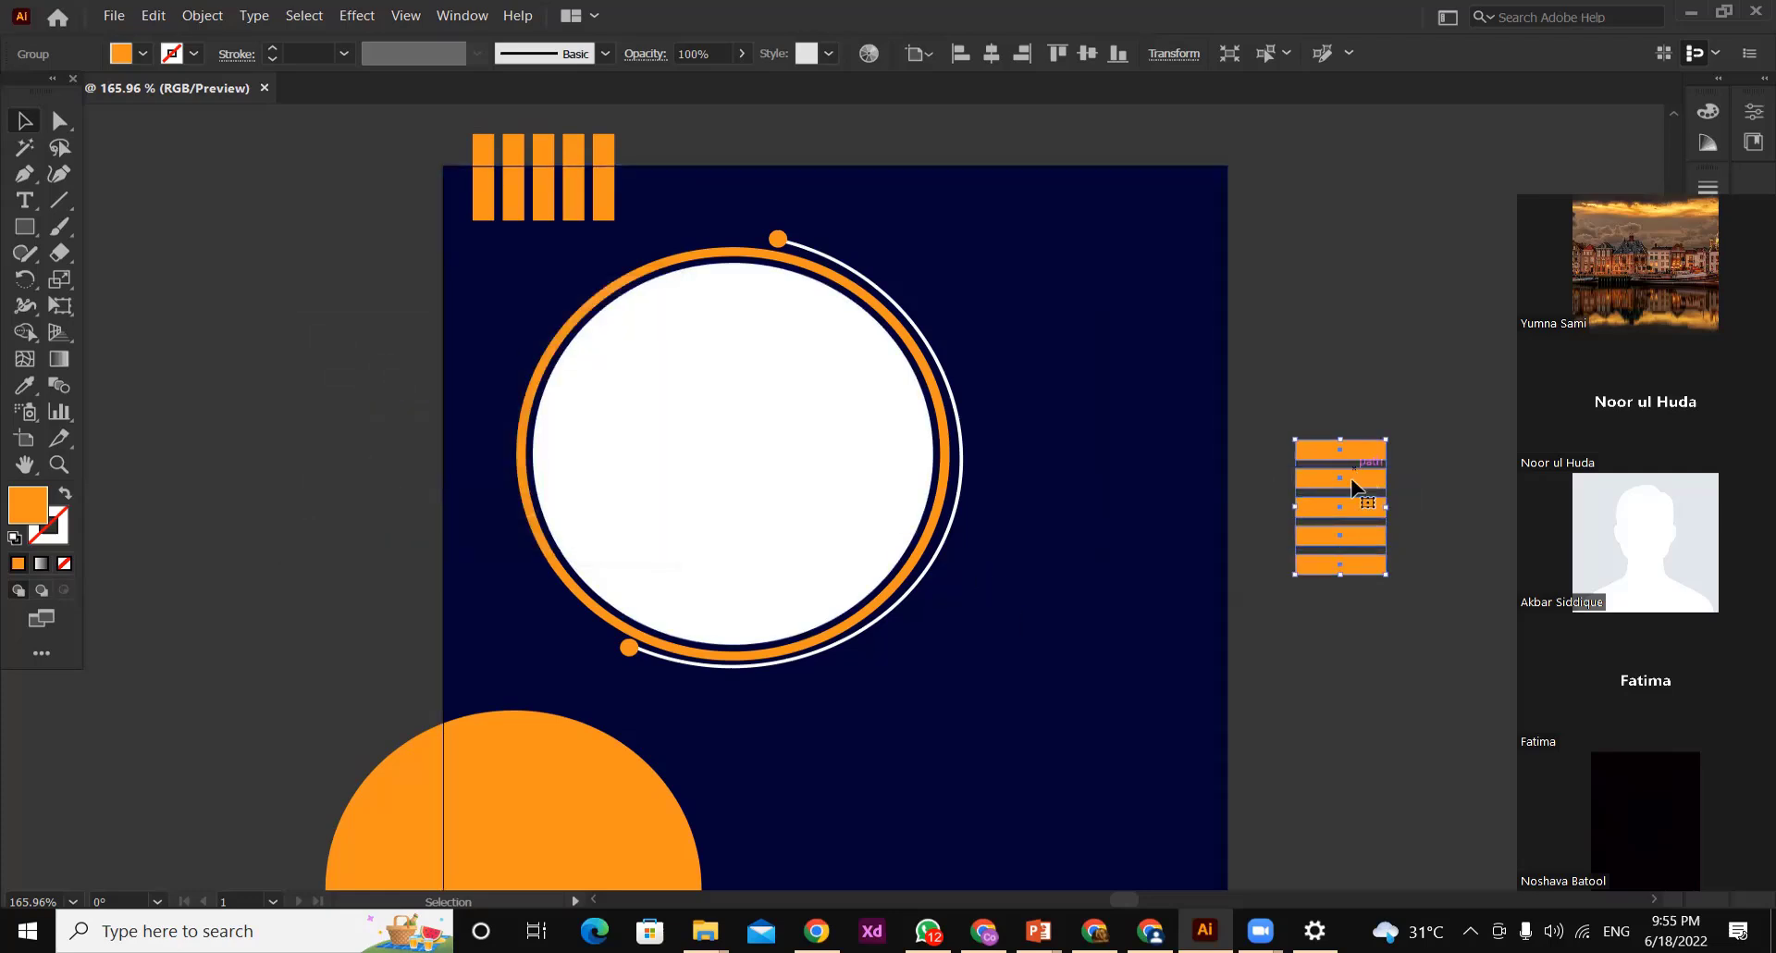
Move the rotated bar group down so it straddles the artboard's right edge near the lower corner, and deselect it
left_click_drag(1350, 485, 1234, 717)
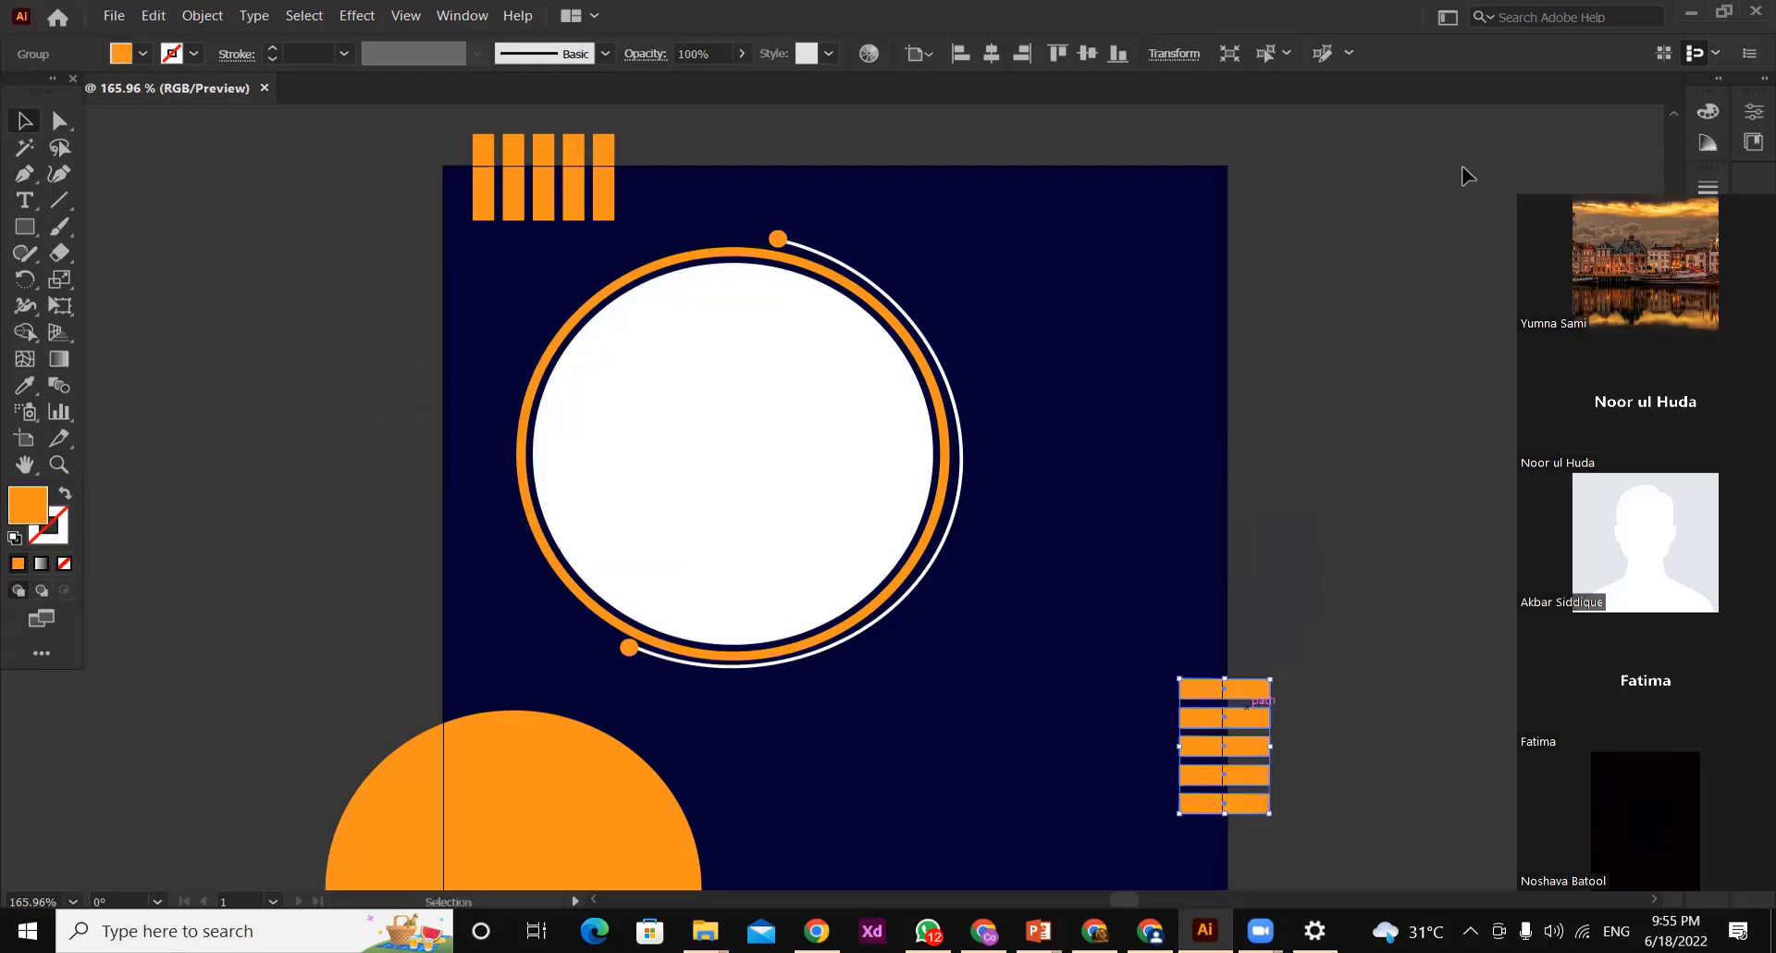
key("z")
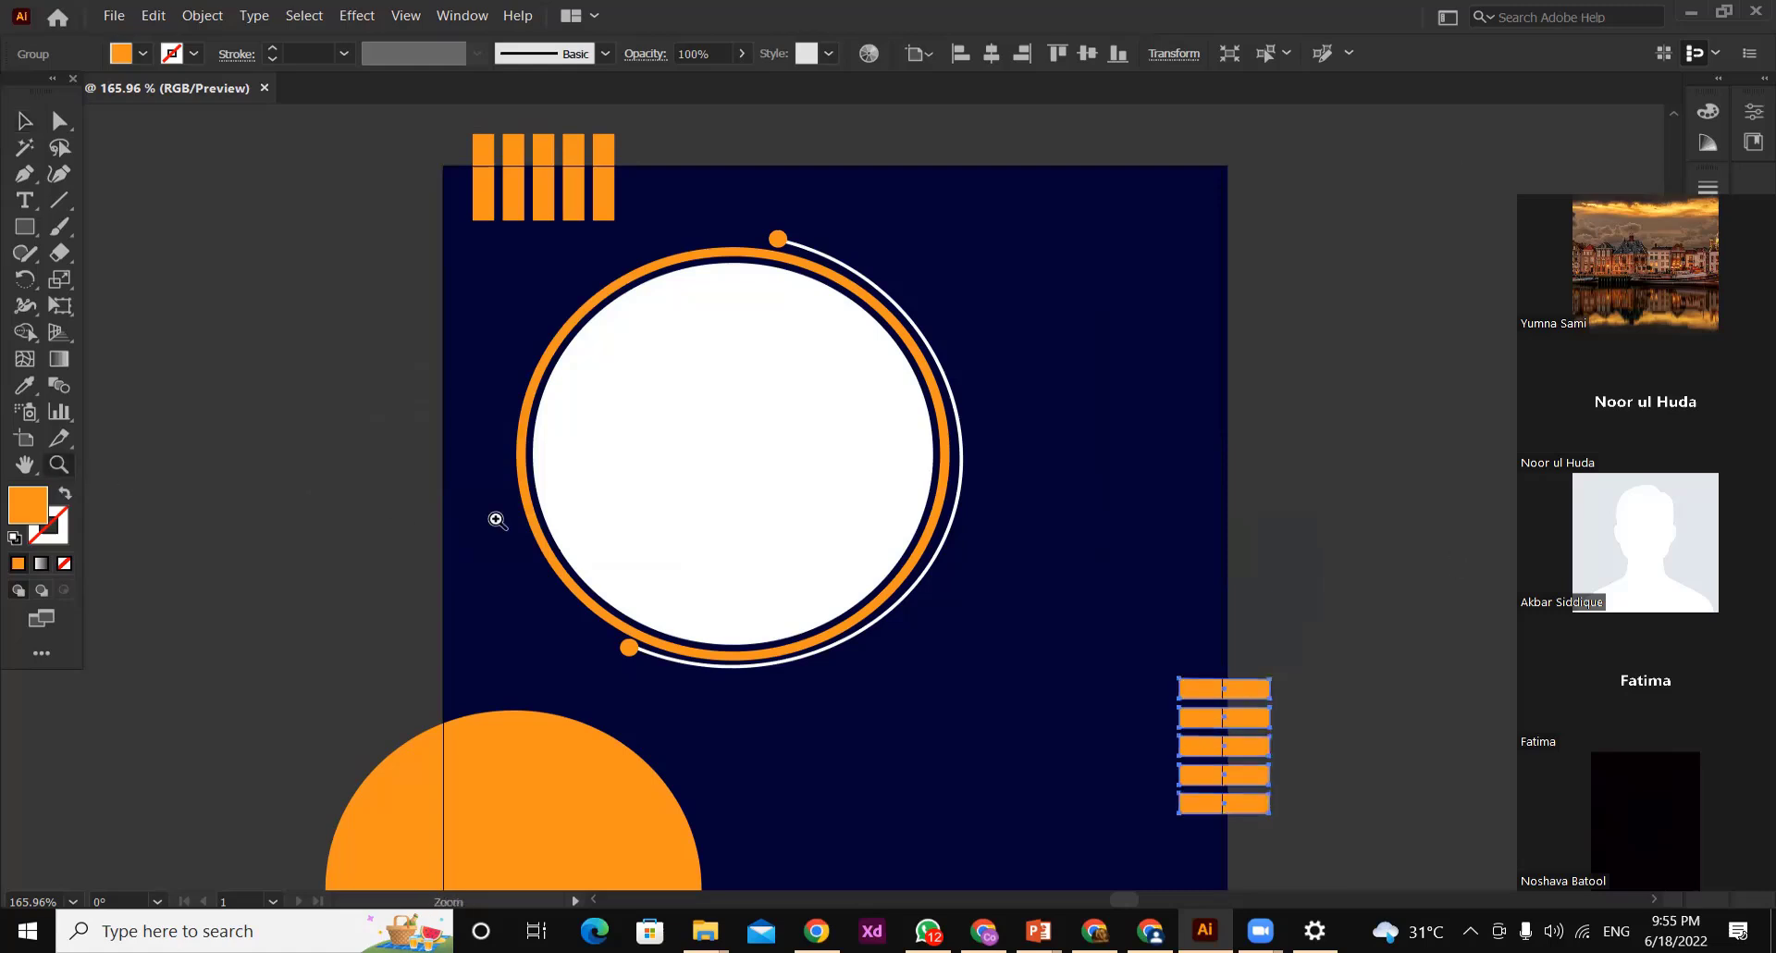
left_click(773, 556, "alt")
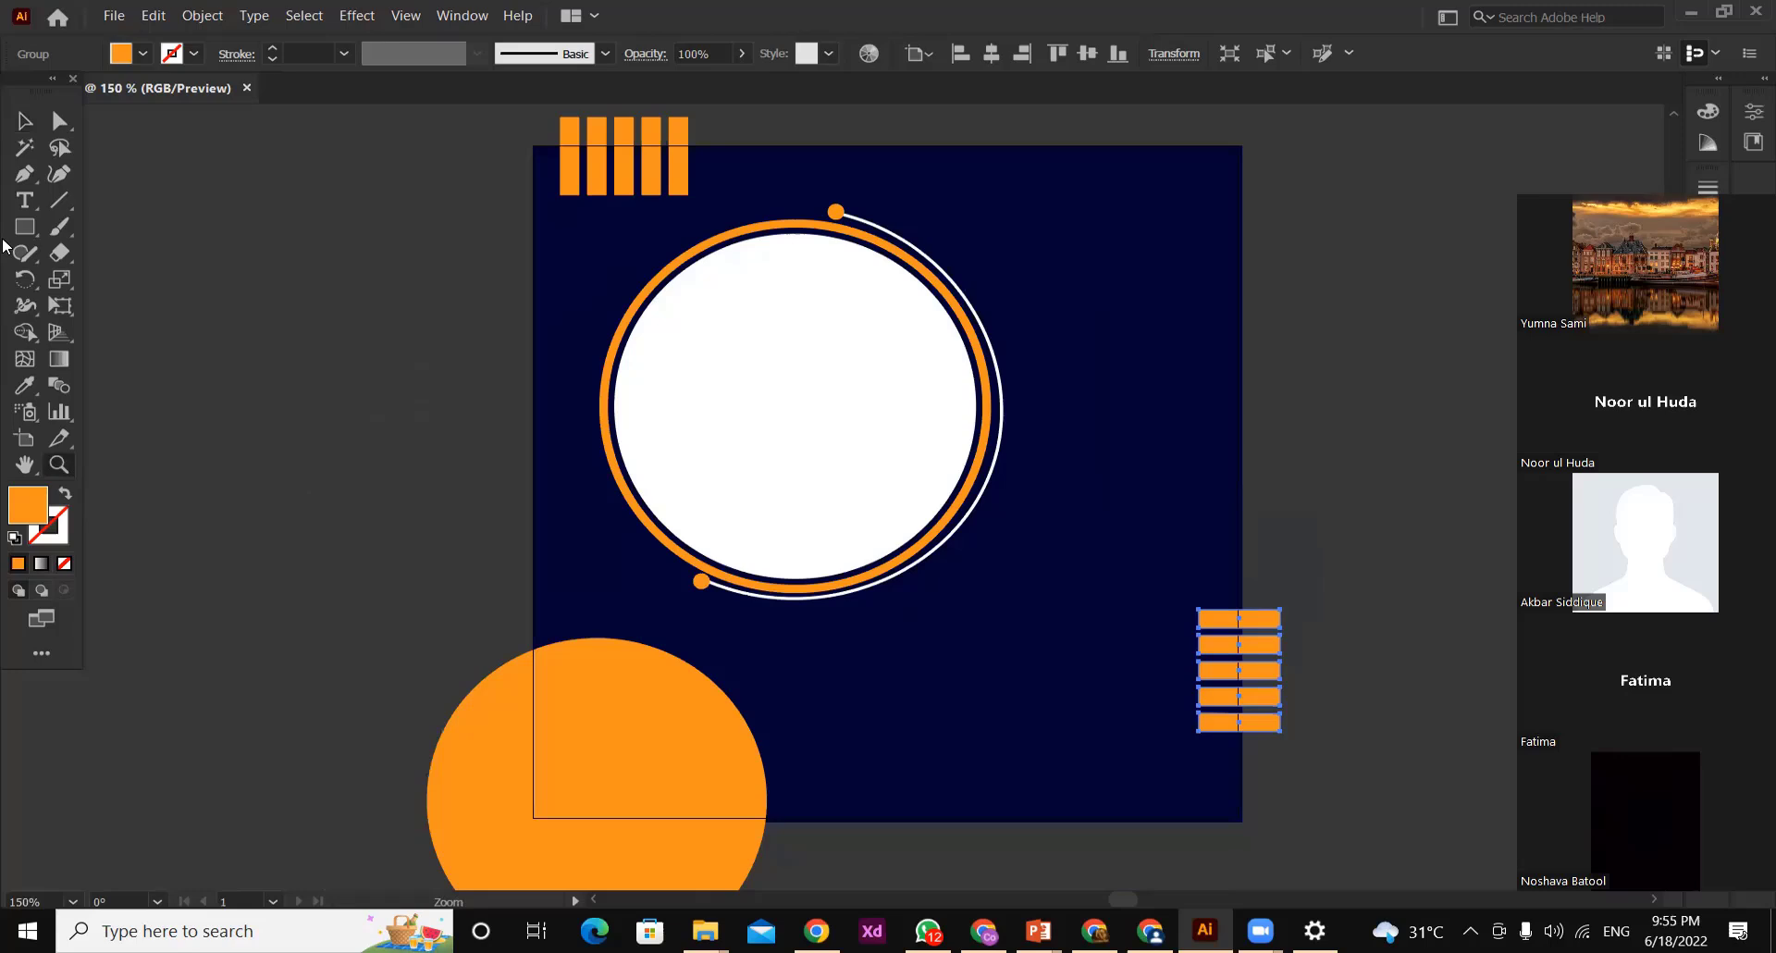
left_click(25, 120)
left_click(1344, 536)
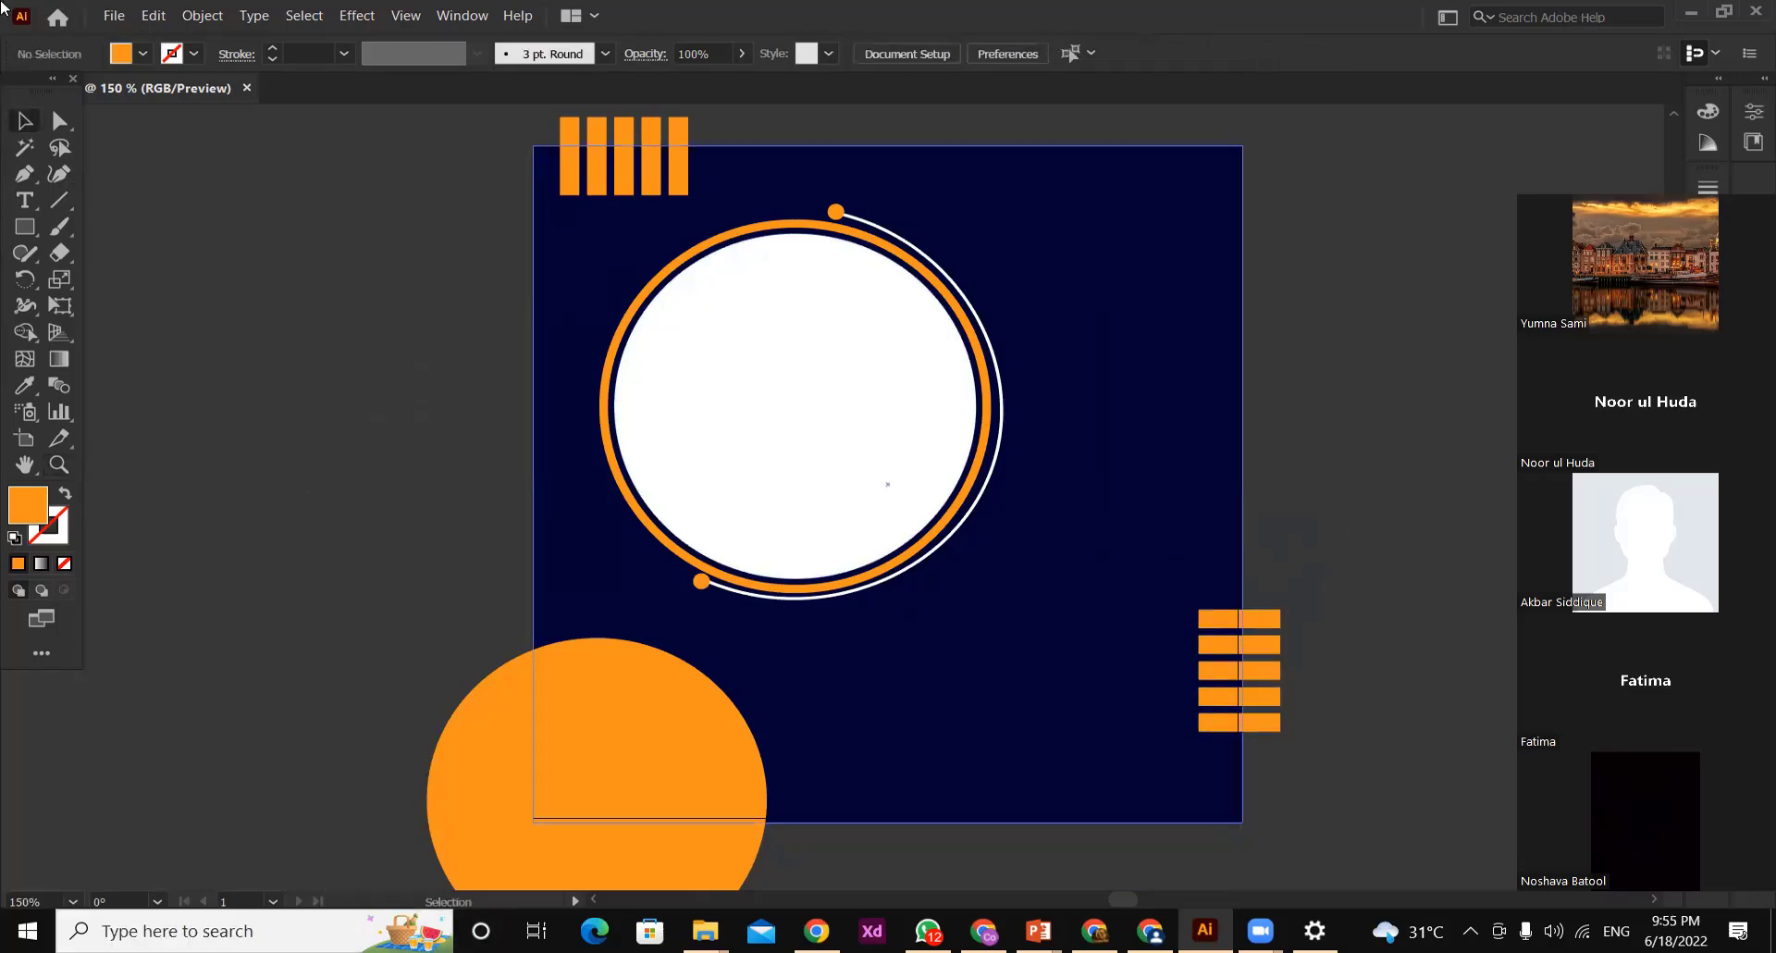
Draw a small orange circle with the Ellipse tool on the empty canvas left of the artboard
left_click(26, 226)
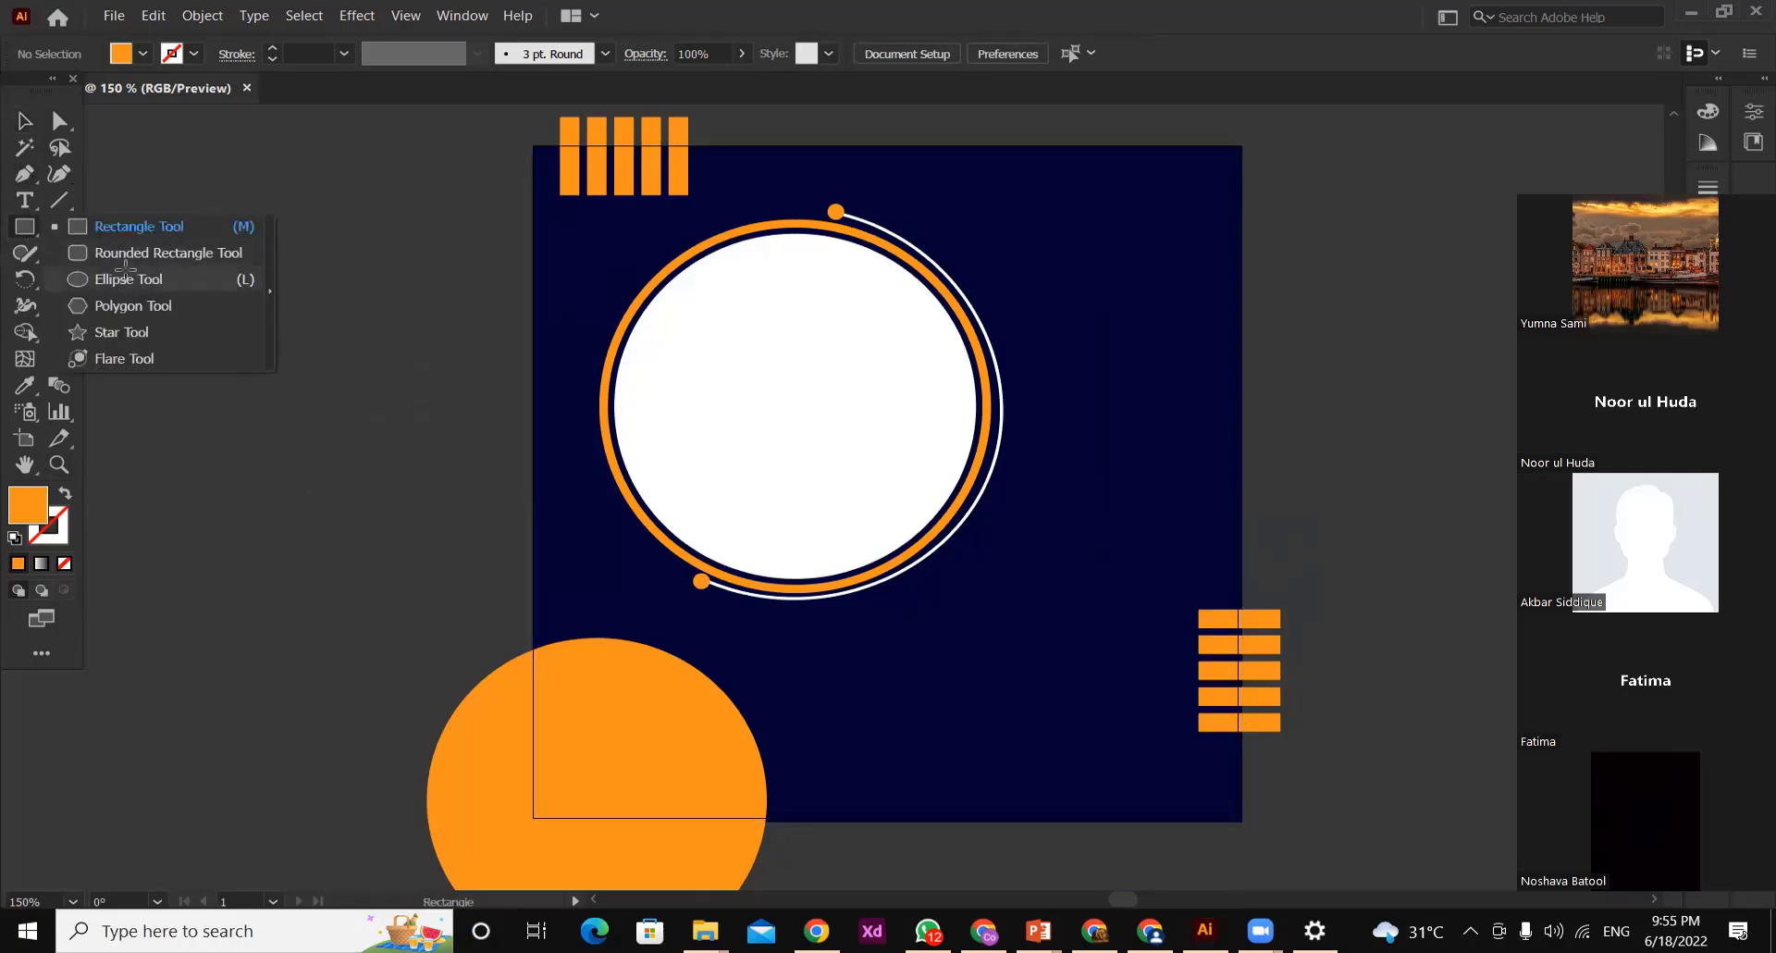
left_click(134, 278)
left_click_drag(134, 370, 146, 382)
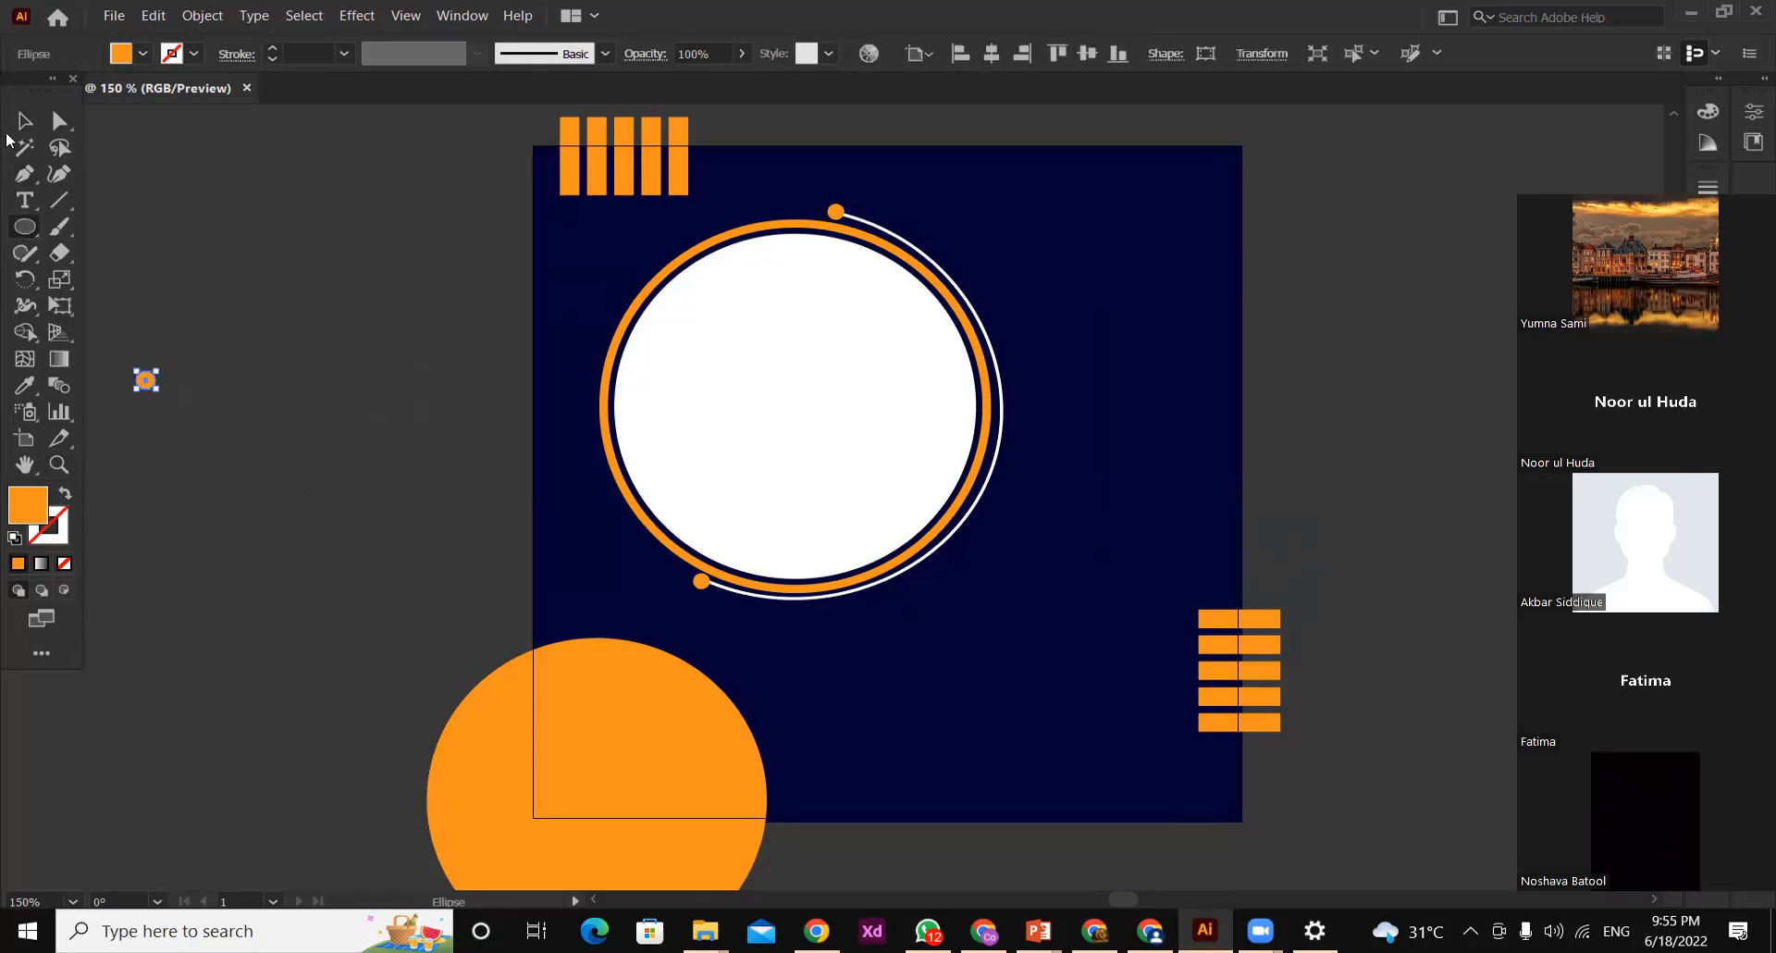
Duplicate the small circle sideways and repeat the copy, deleting the surplus one to leave a row of six evenly spaced dots
left_click(23, 121)
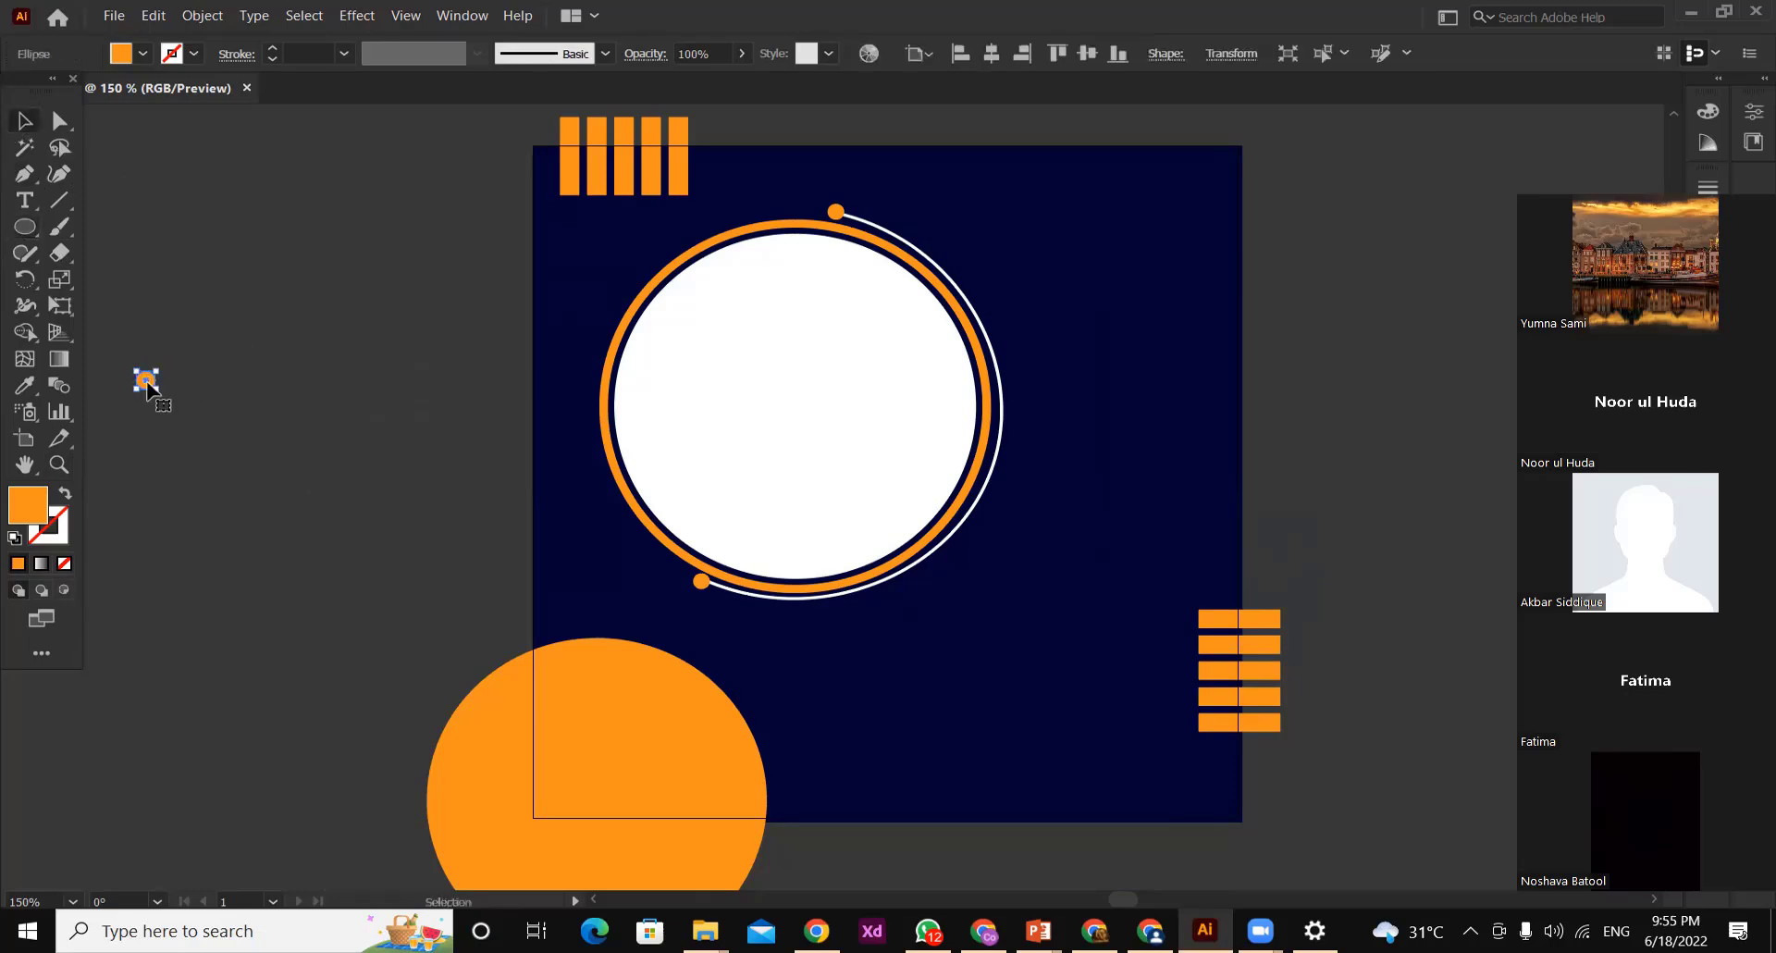
left_click_drag(146, 382, 176, 388, "alt")
key("ctrl+d")
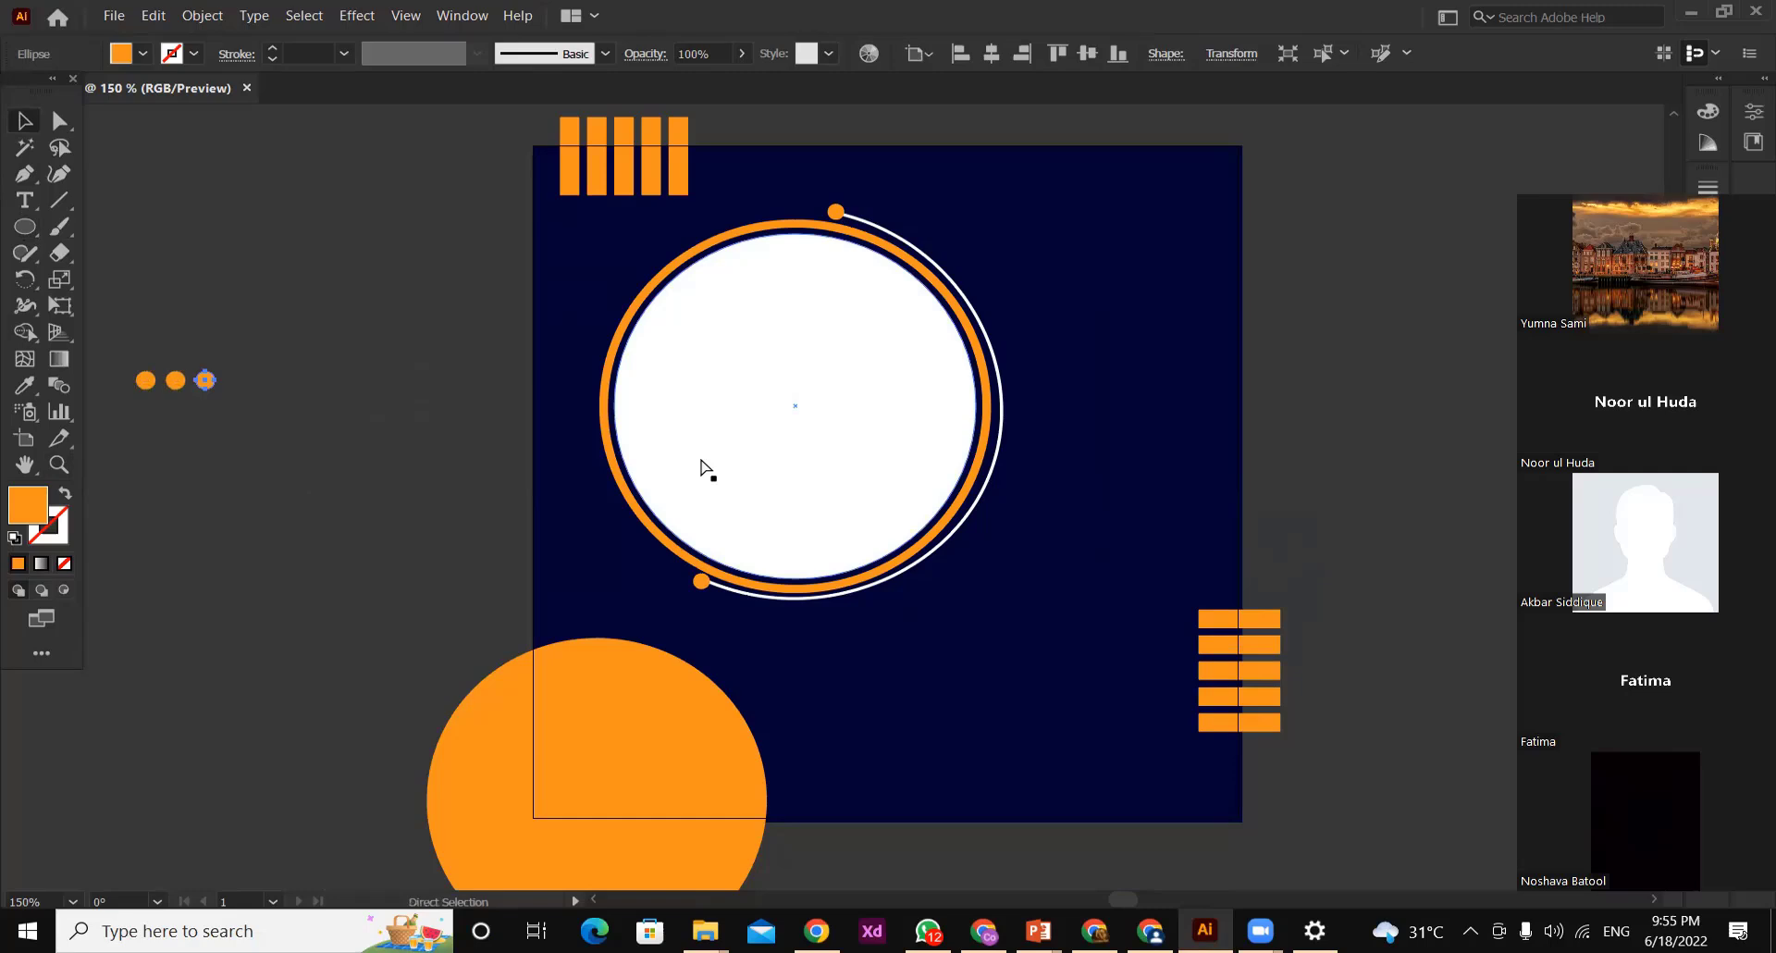
key("ctrl+d")
key("ctrl+d")
key("ctrl+d")
key("ctrl+d")
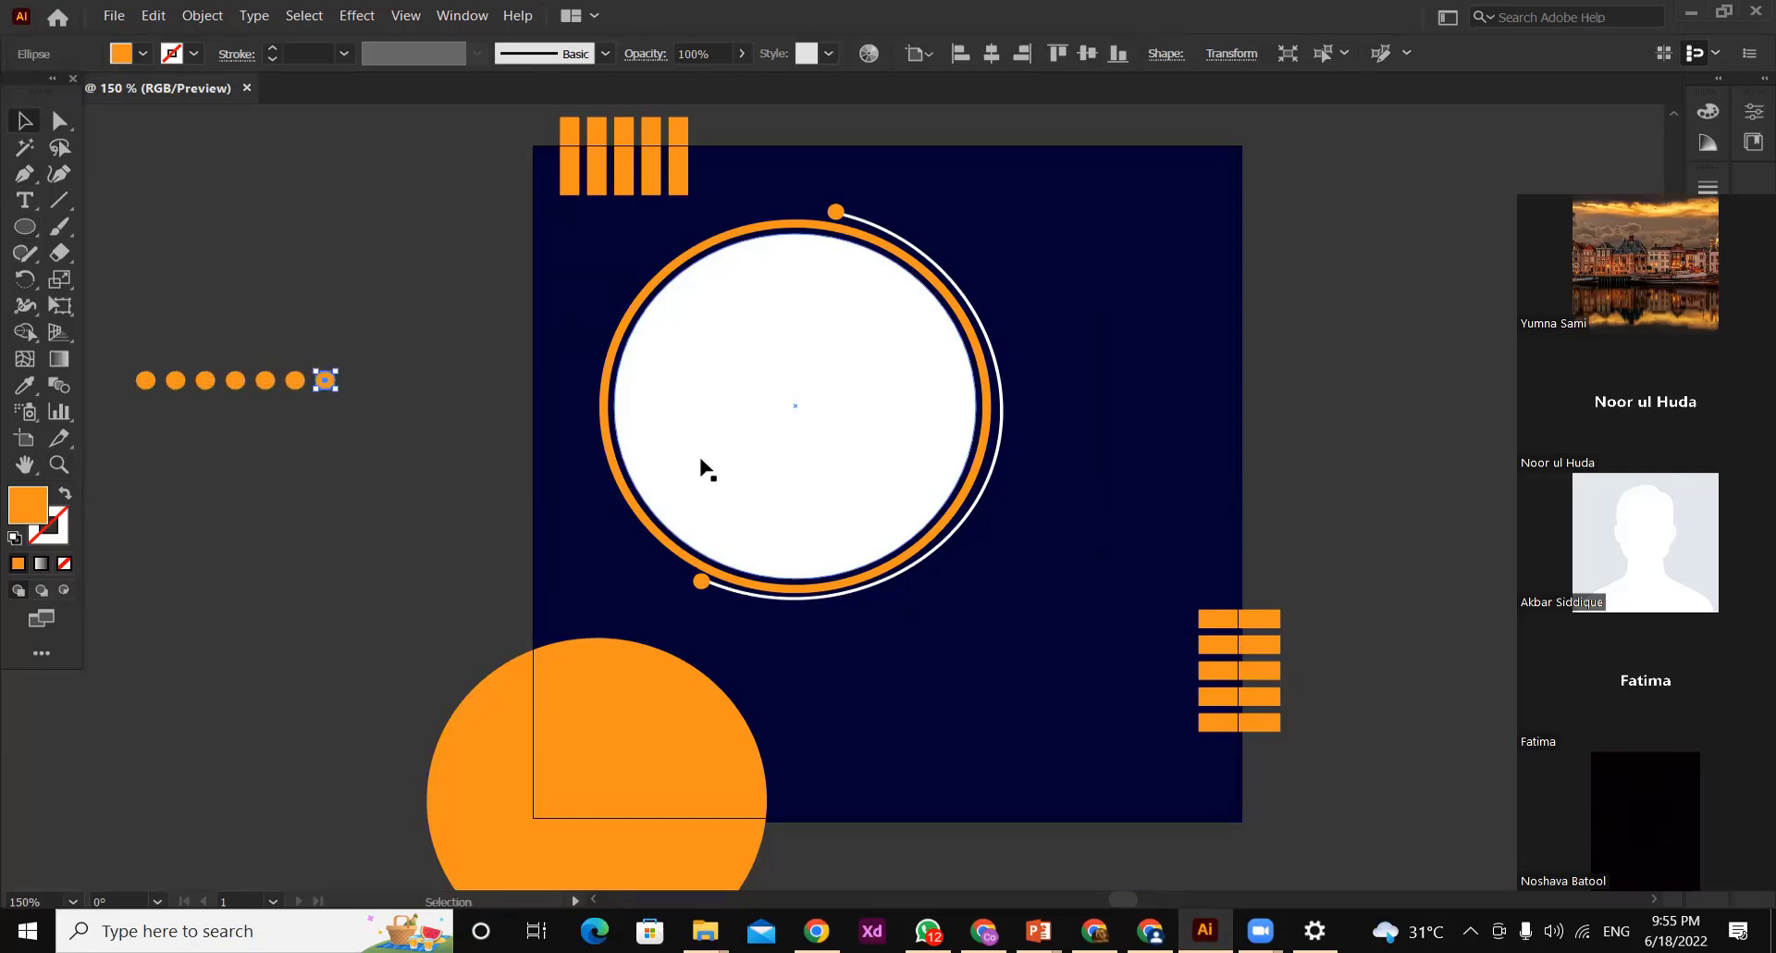
key("Delete")
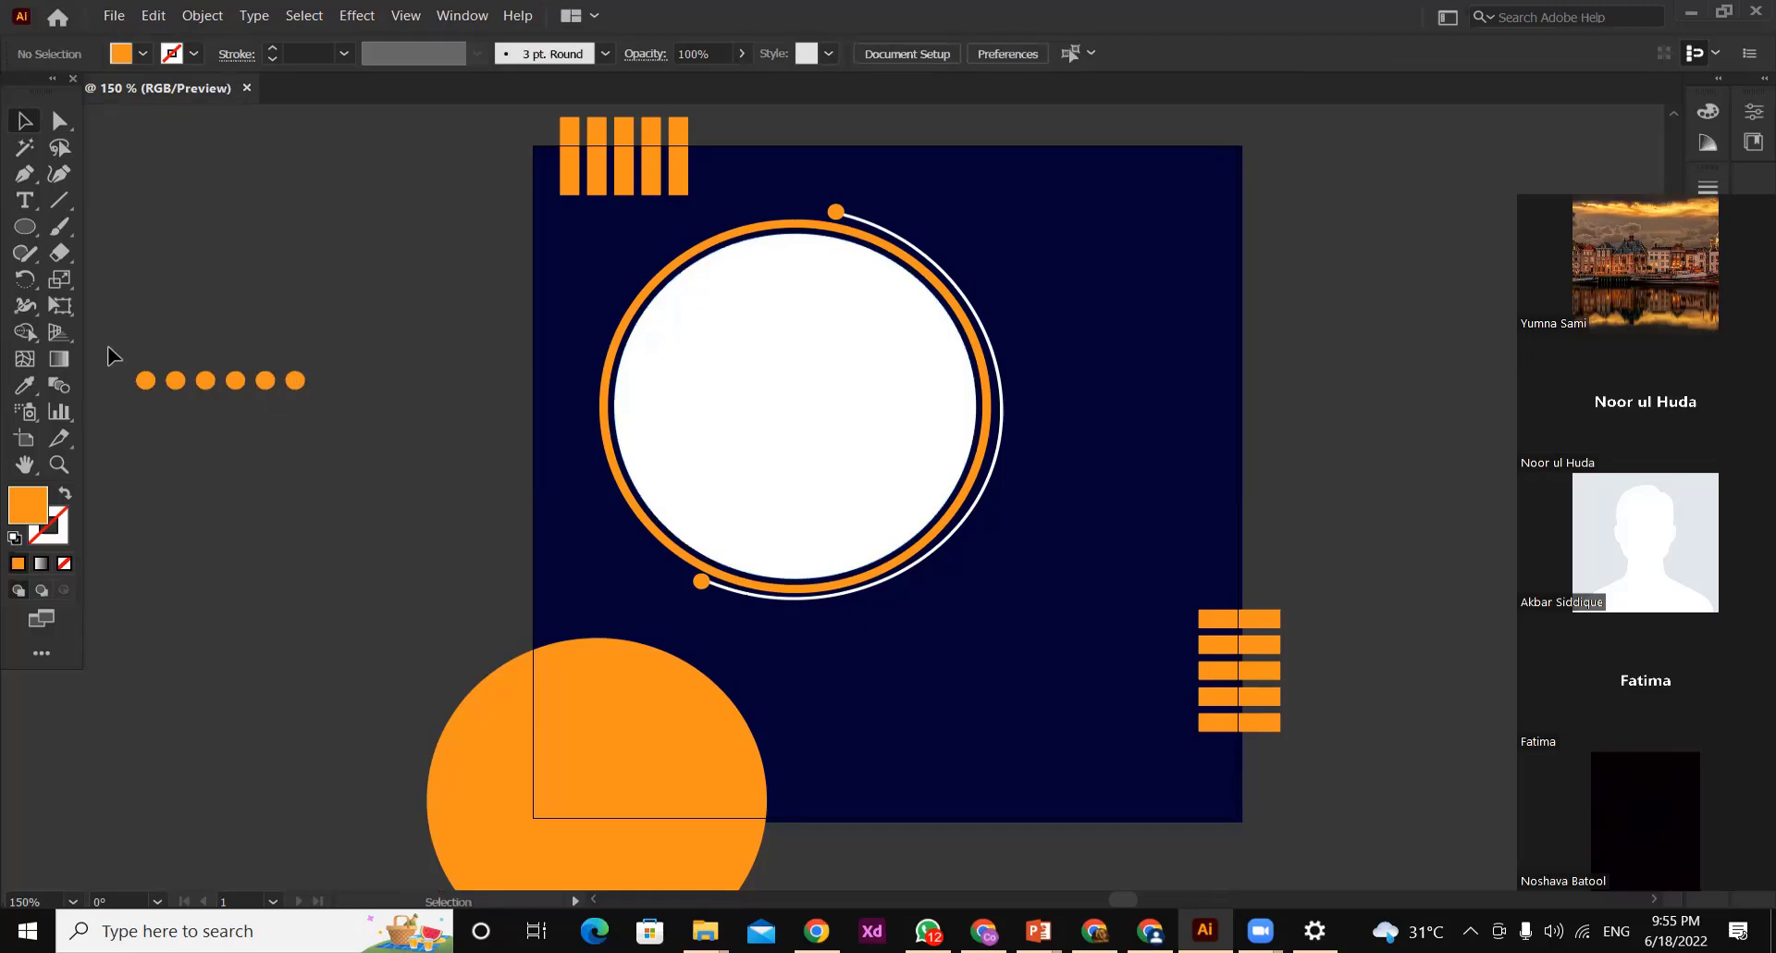
Select the whole row of six orange dots and group it
left_click_drag(108, 351, 351, 454)
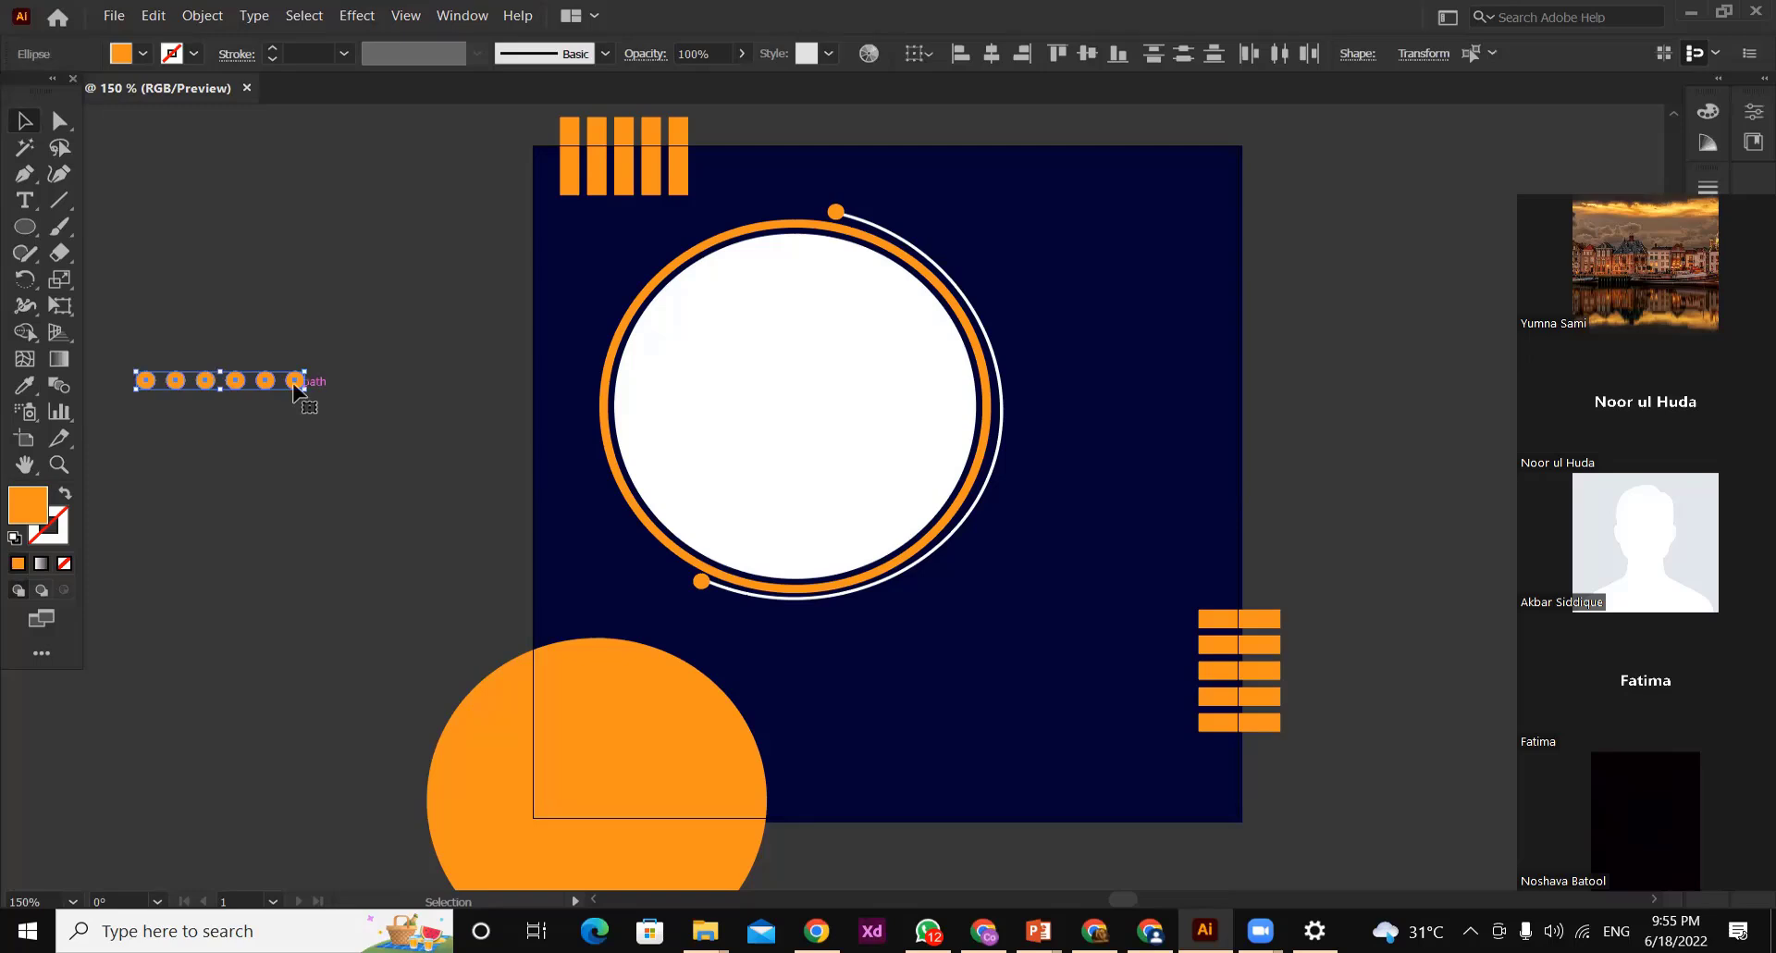
right_click(296, 384)
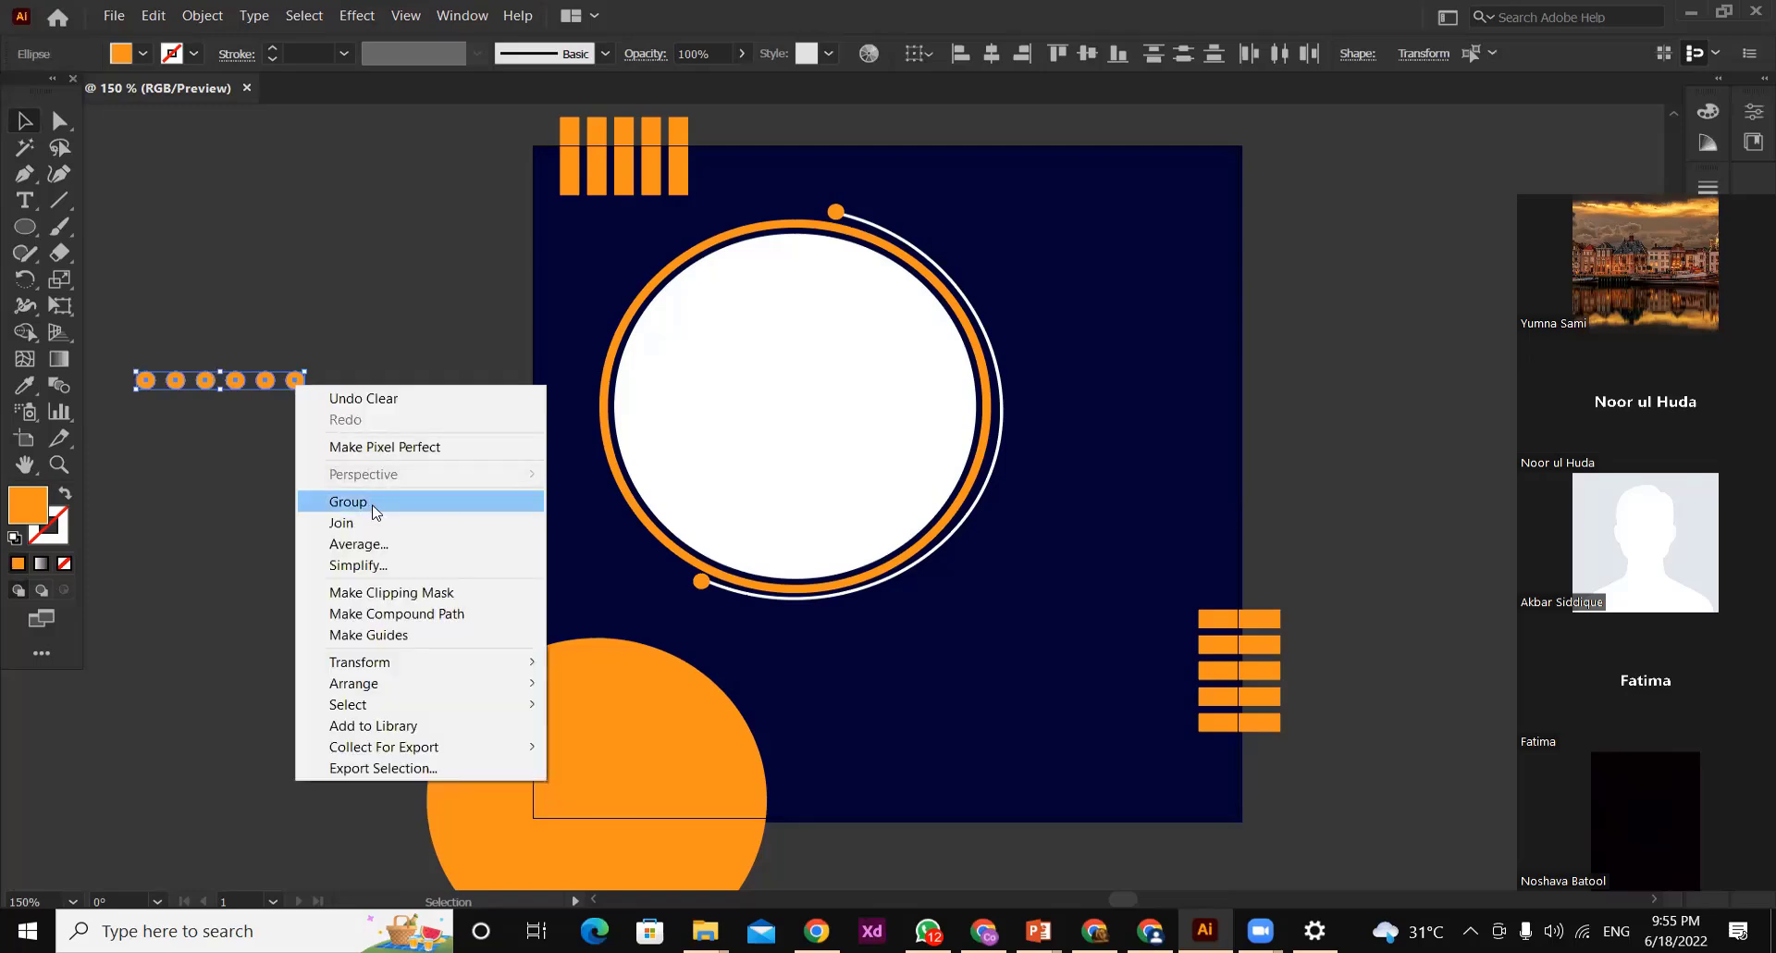
left_click(348, 502)
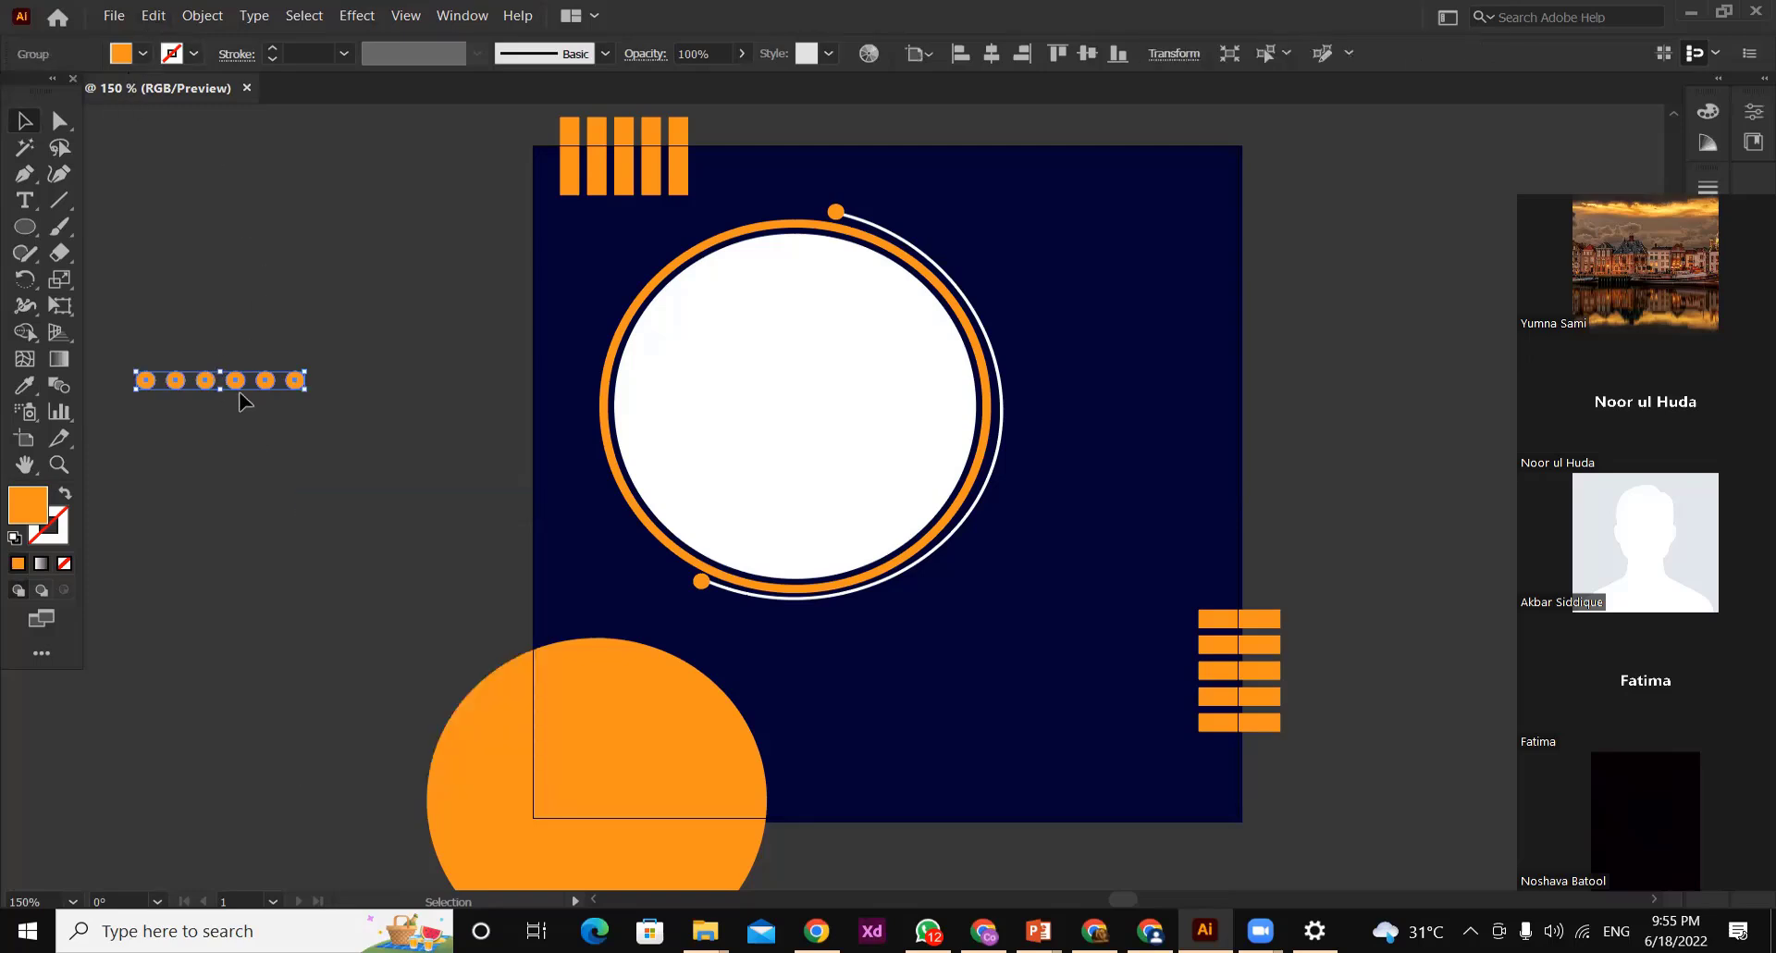
Duplicate the dot row just below itself and repeat the copy to build a grid of six rows
left_click_drag(237, 388, 235, 409)
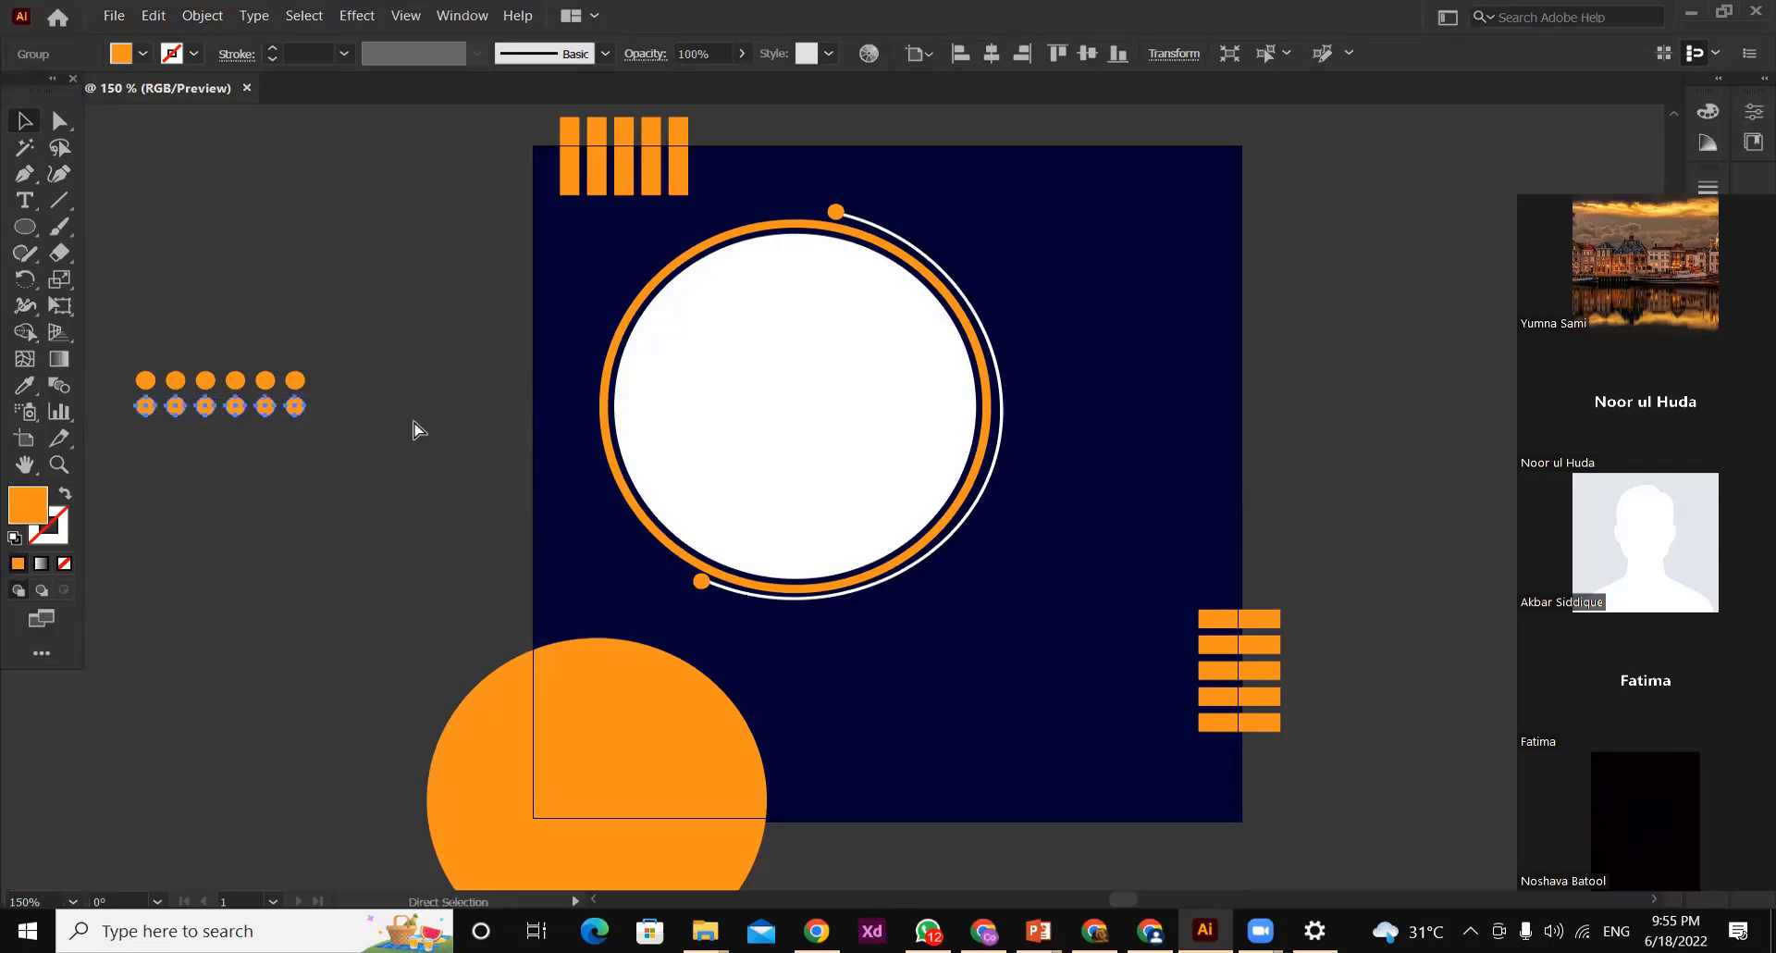
key("ctrl+d")
key("ctrl+d")
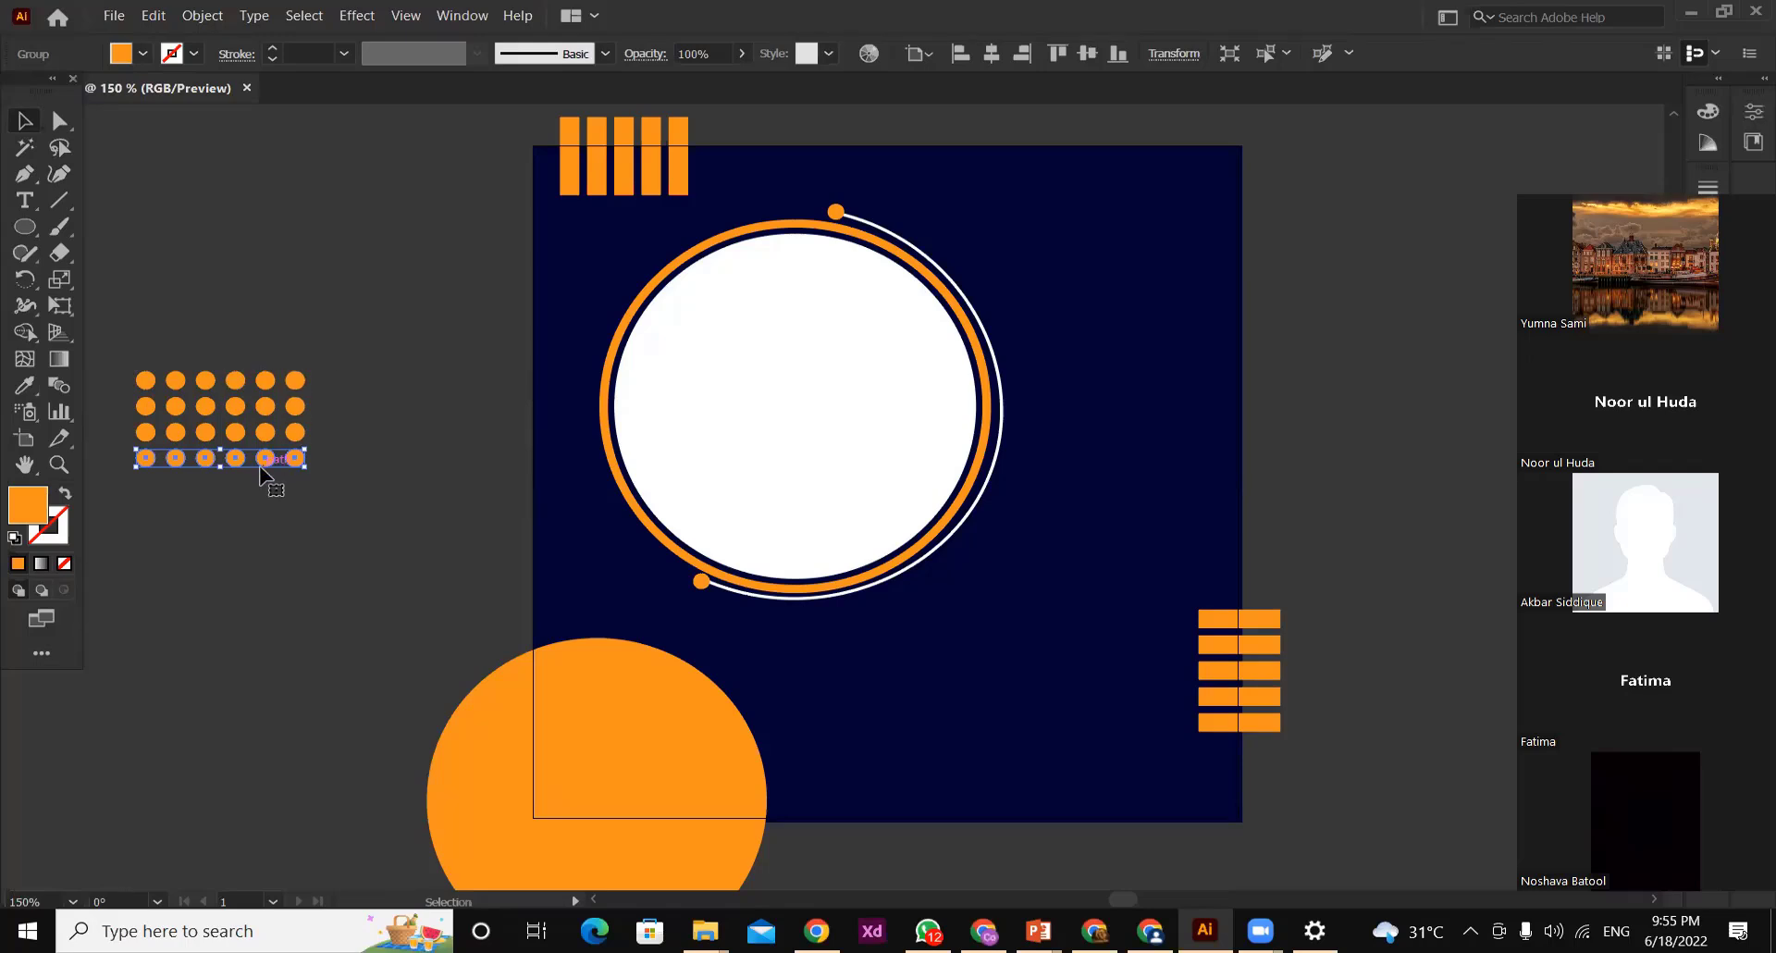
key("ctrl+d")
key("ctrl+d")
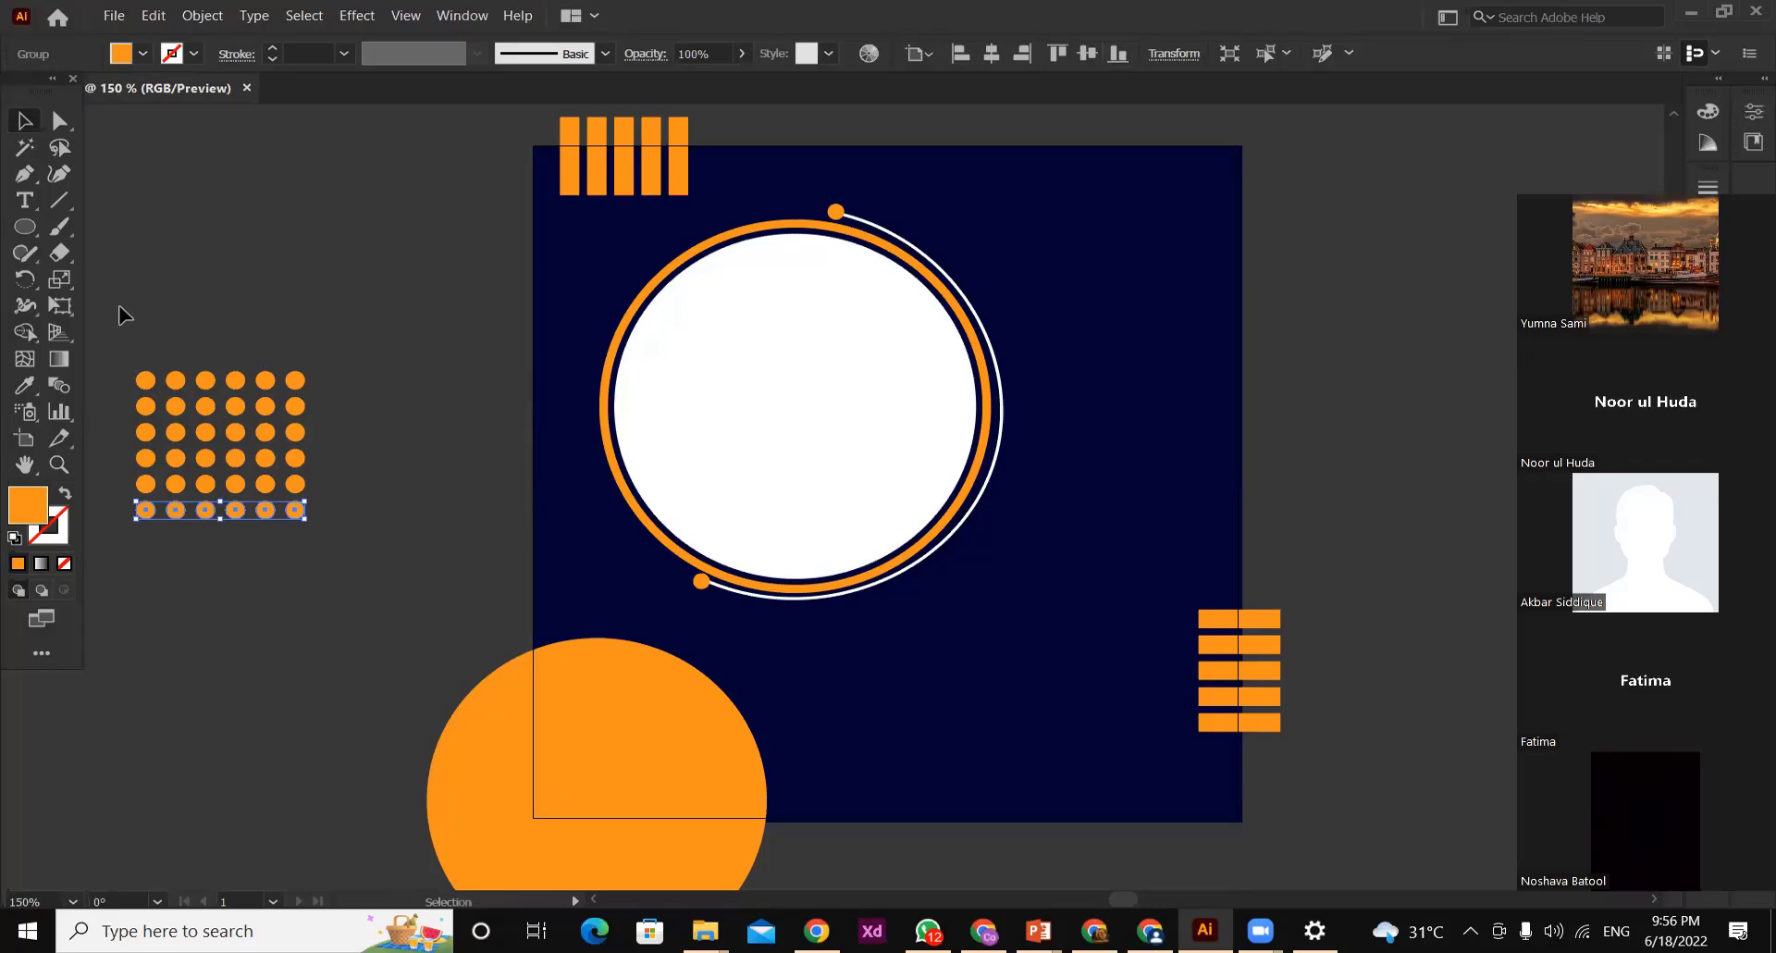
Select all six orange dot rows and group them into one dot grid
left_click_drag(118, 307, 344, 598)
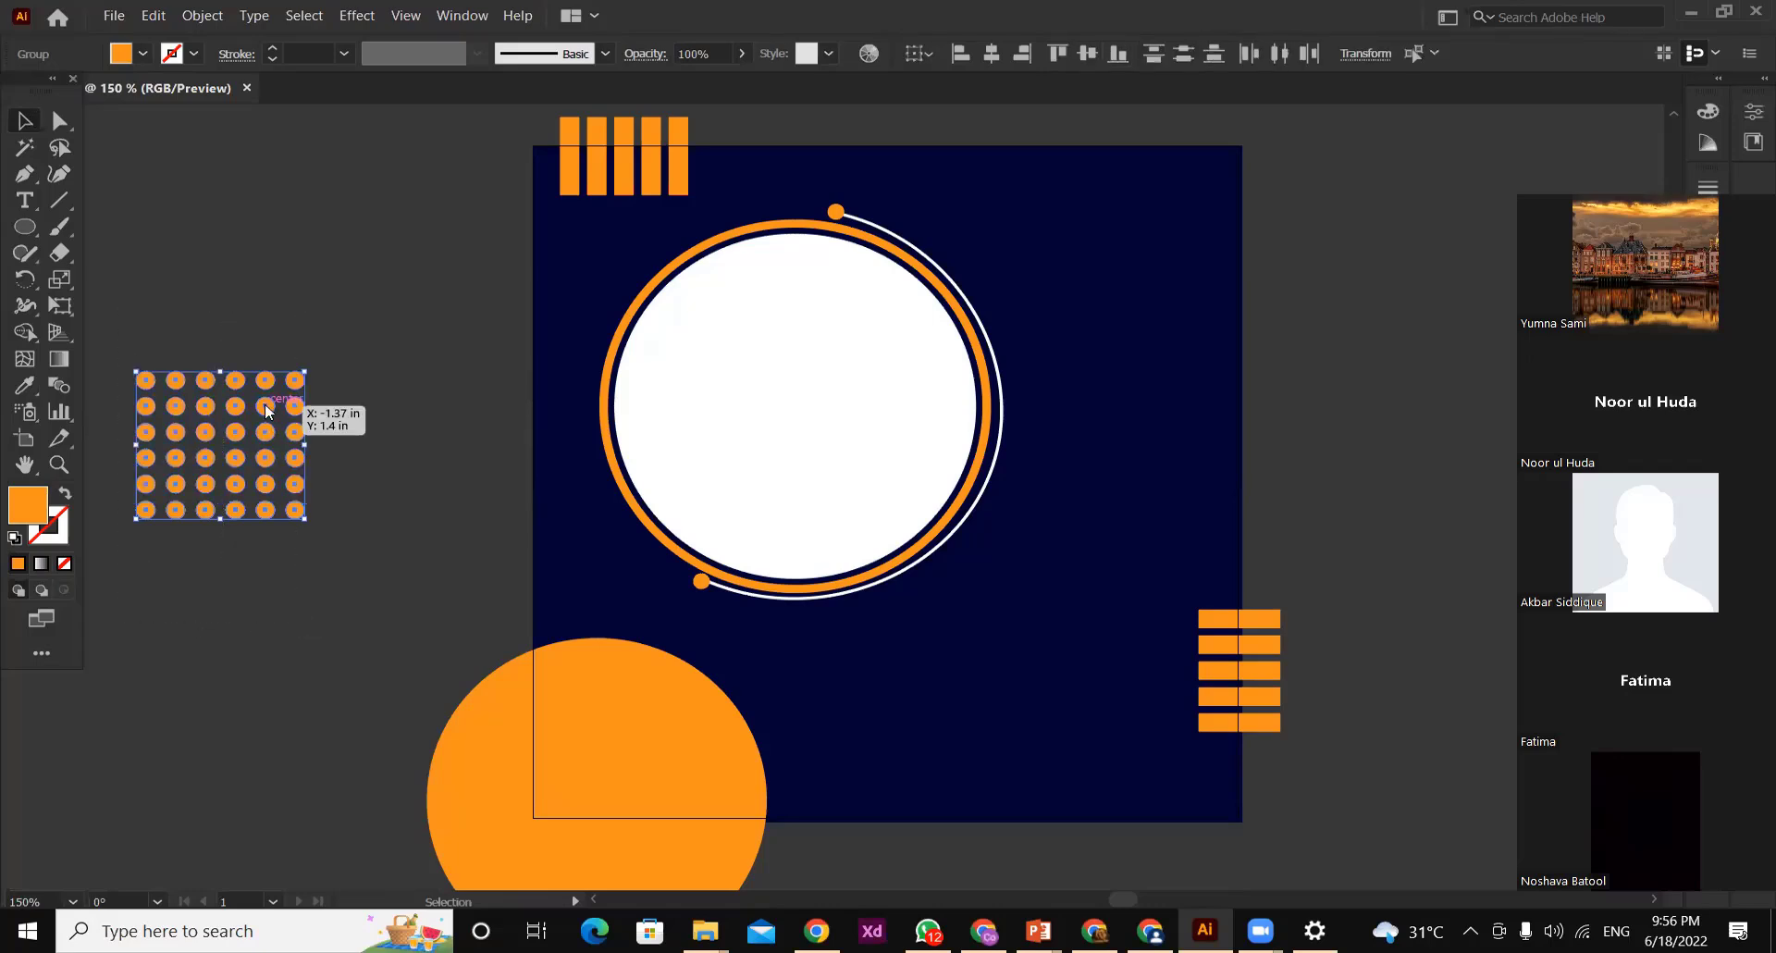
right_click(263, 405)
left_click(359, 548)
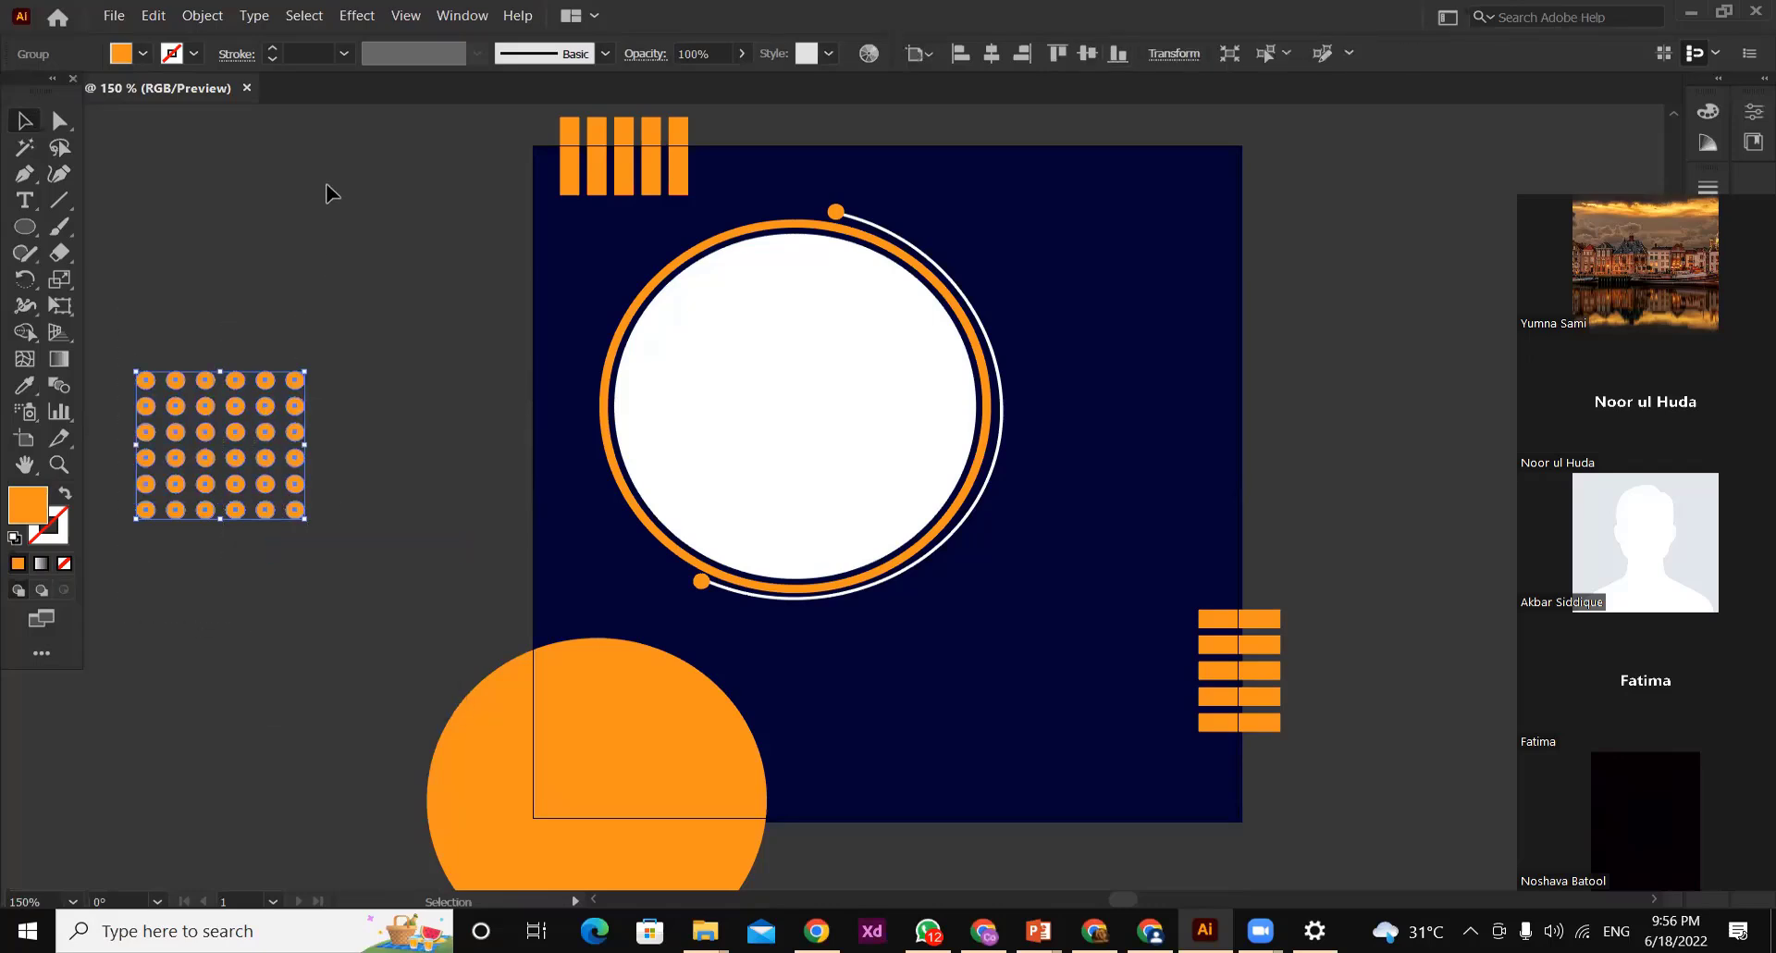
Shrink the dot grid and place one copy in the artboard's upper-right corner and another below the white circle
left_click_drag(264, 404, 784, 662)
left_click(1284, 203)
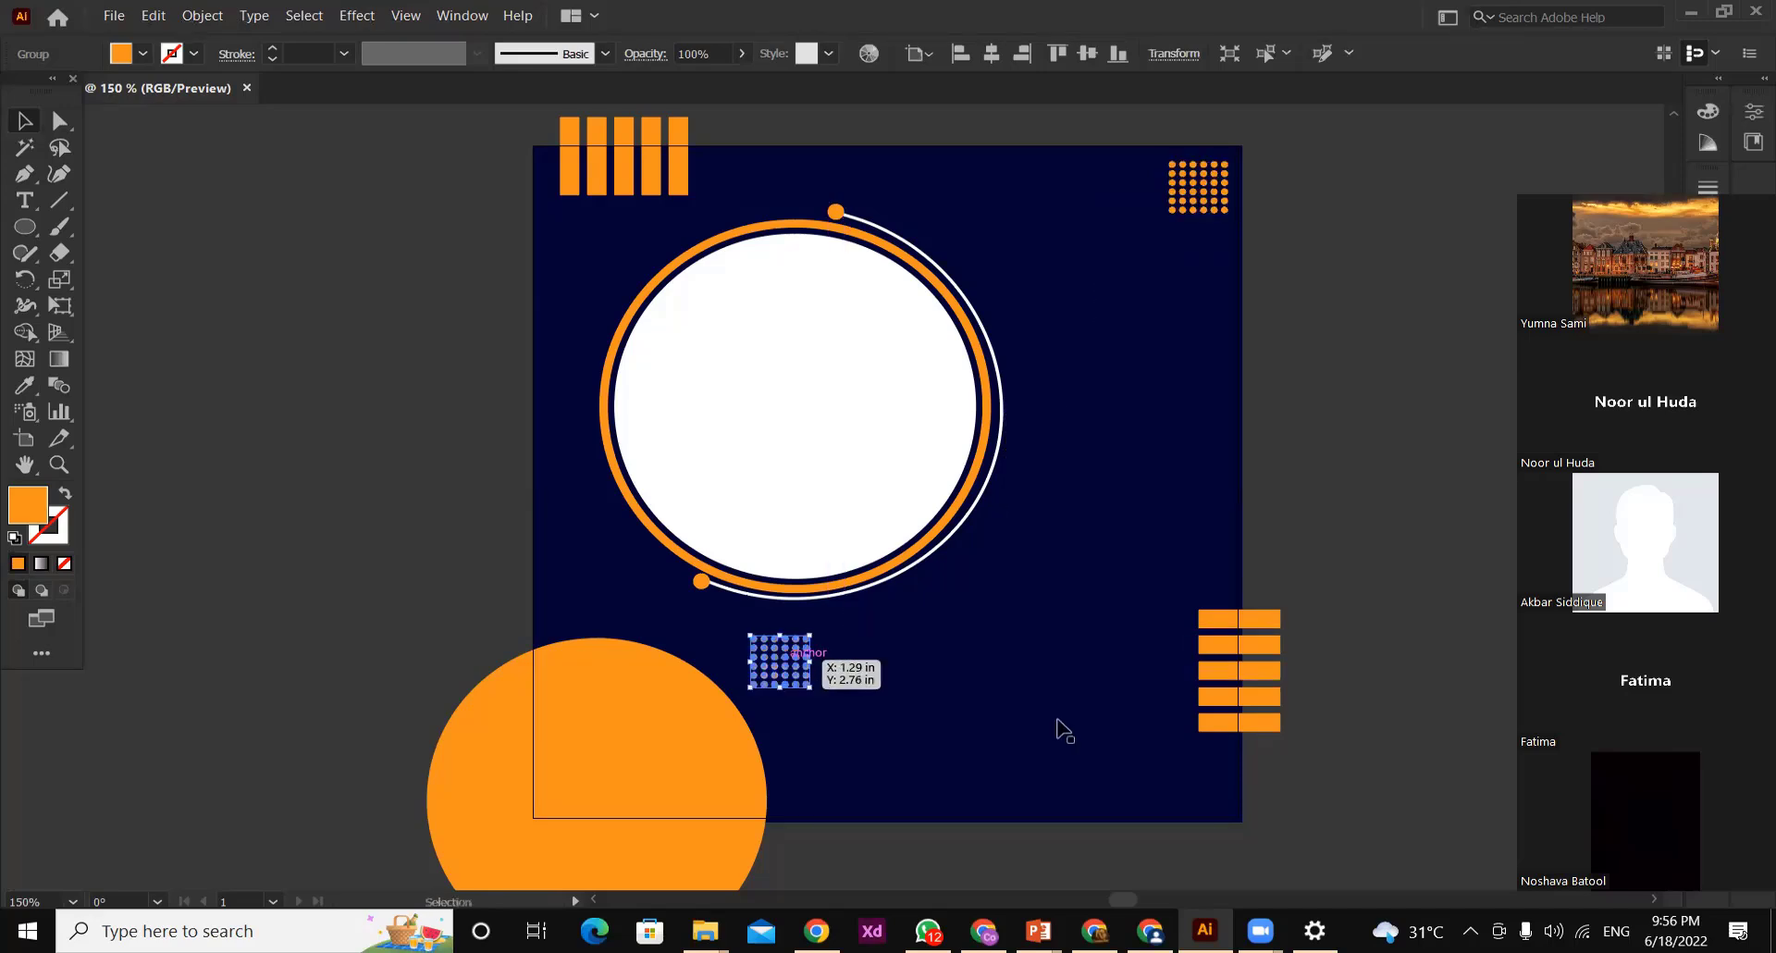
left_click(1404, 233)
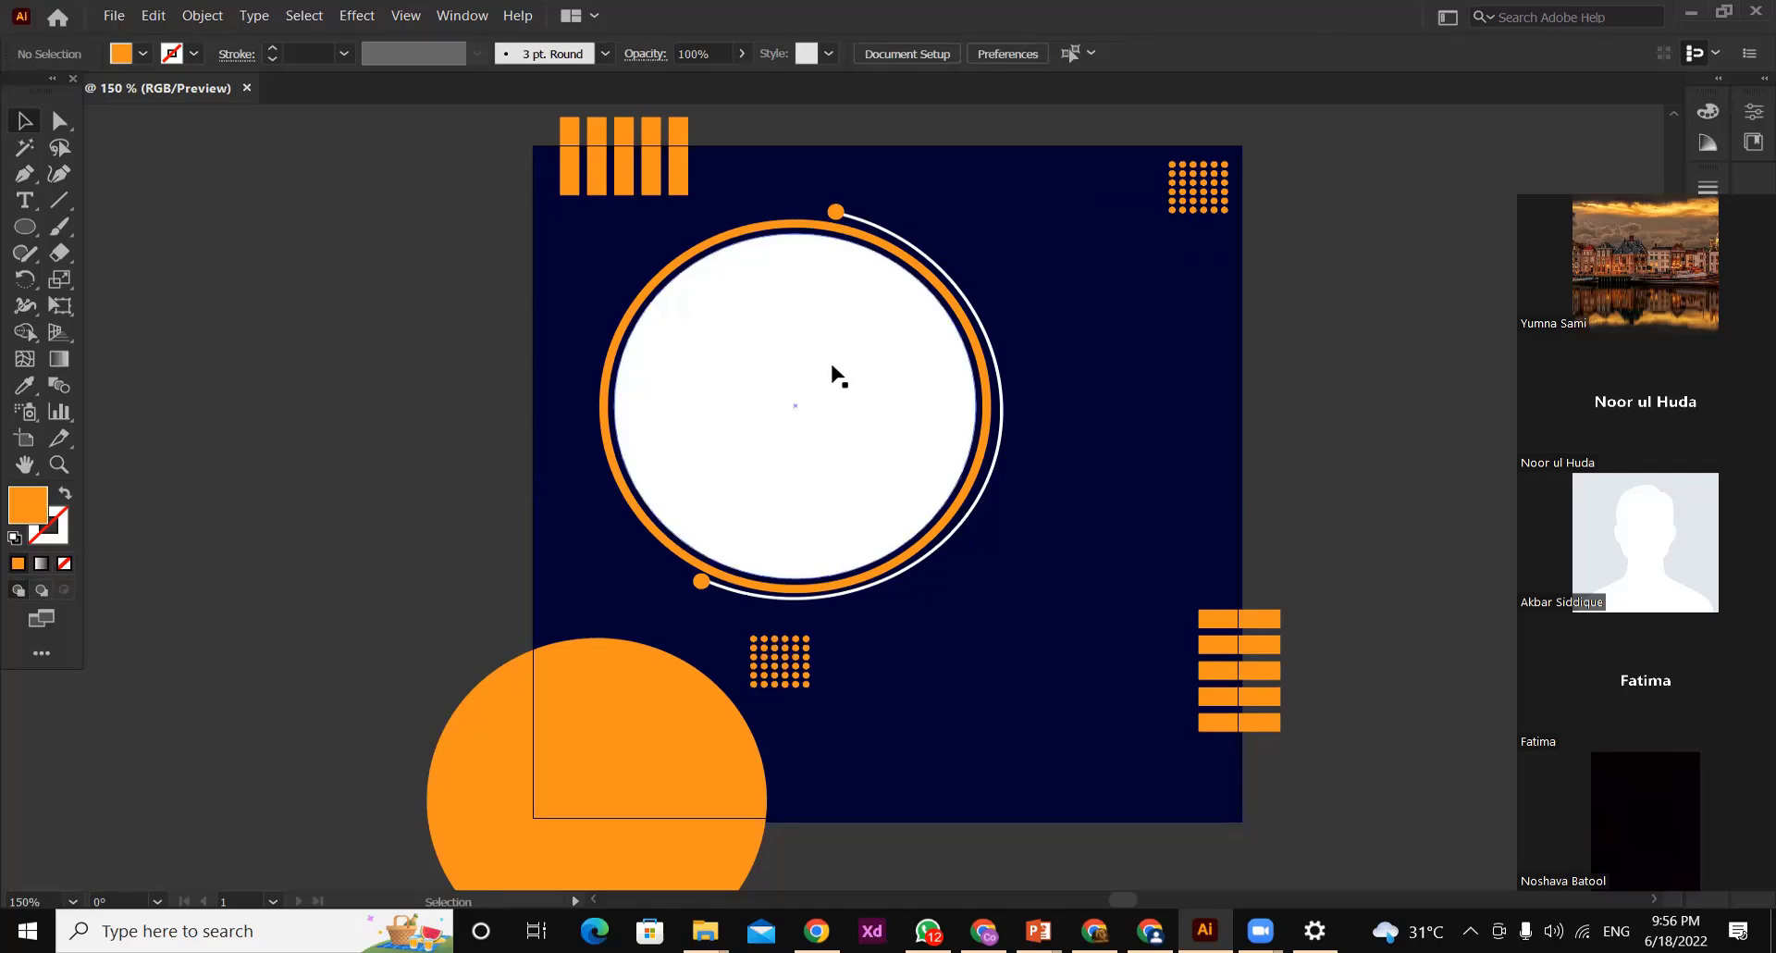
Bring the GRAPHICS DESIGN image from its own document into the navy design
left_click(882, 499)
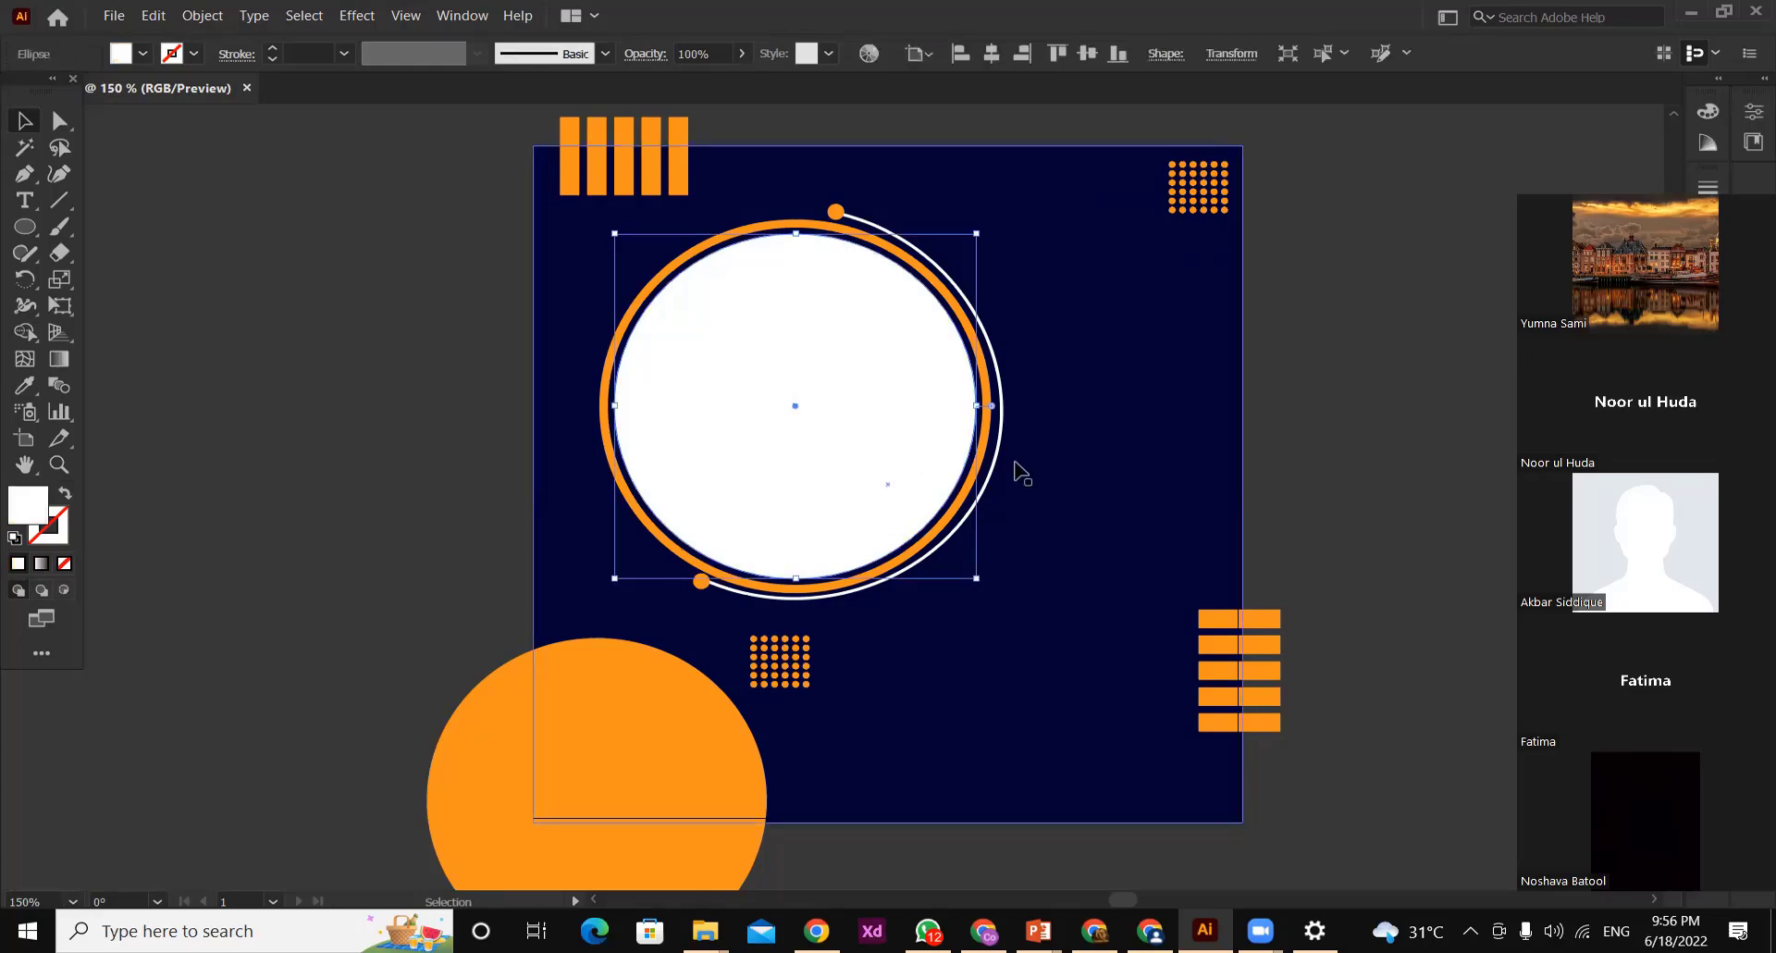
left_click(499, 353)
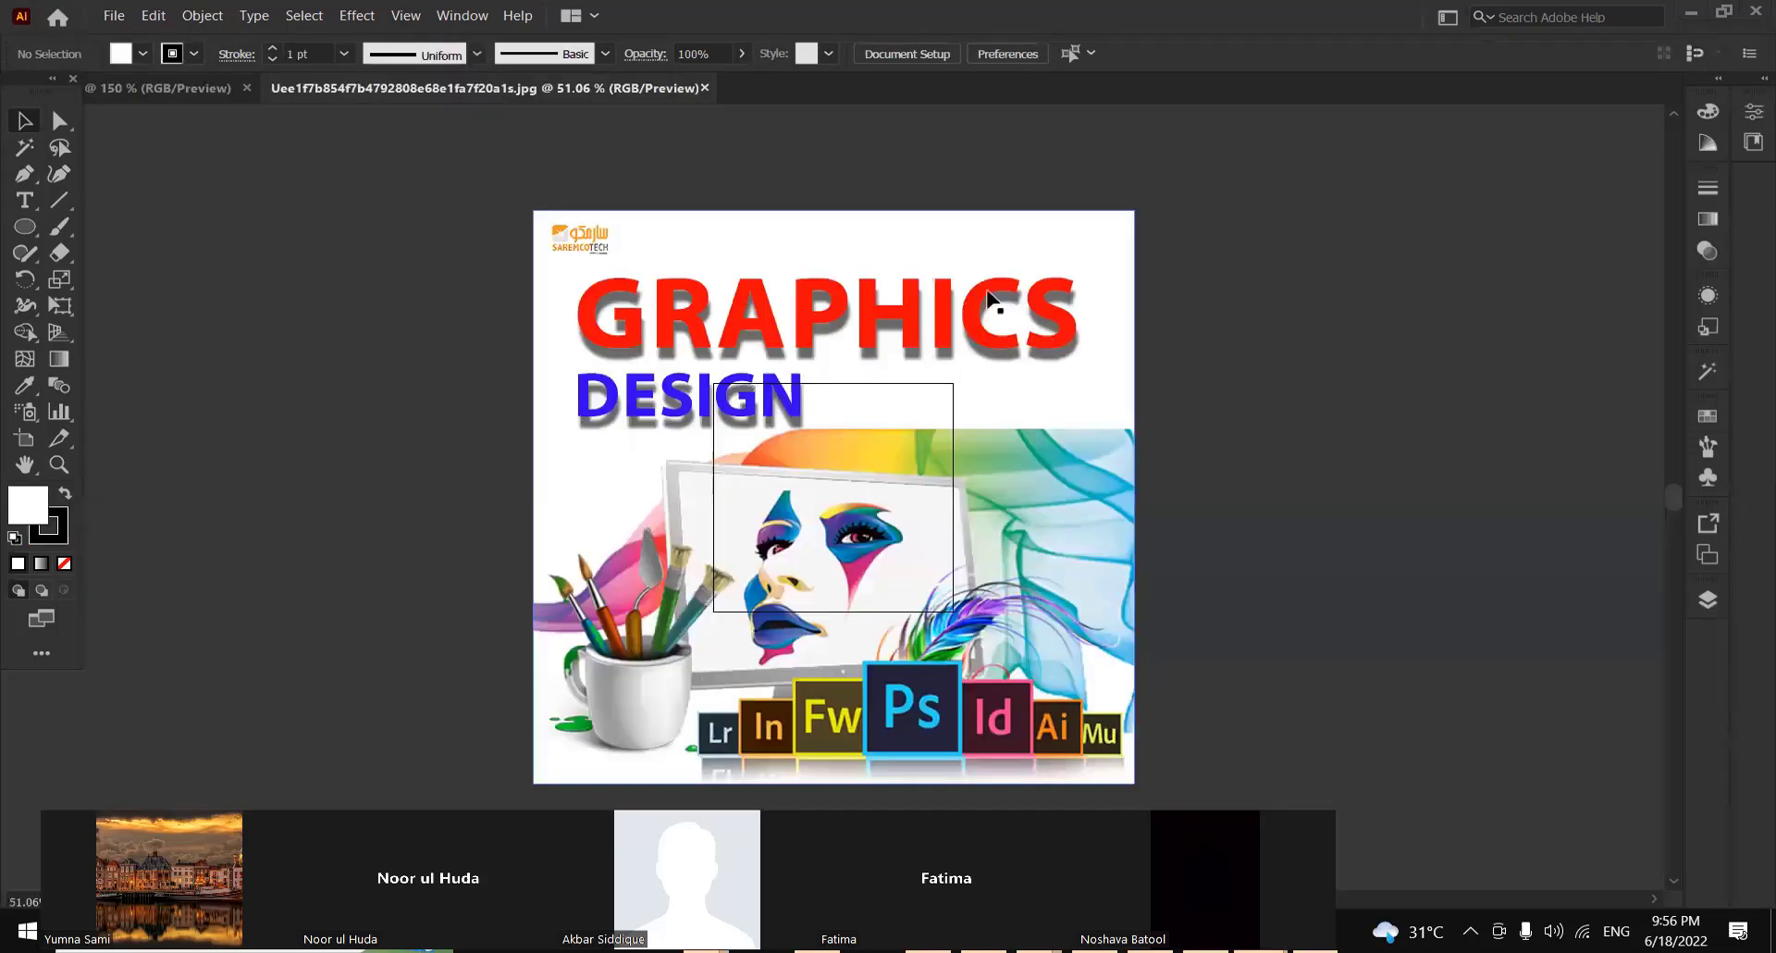
left_click_drag(988, 292, 719, 433)
left_click_drag(566, 303, 860, 377)
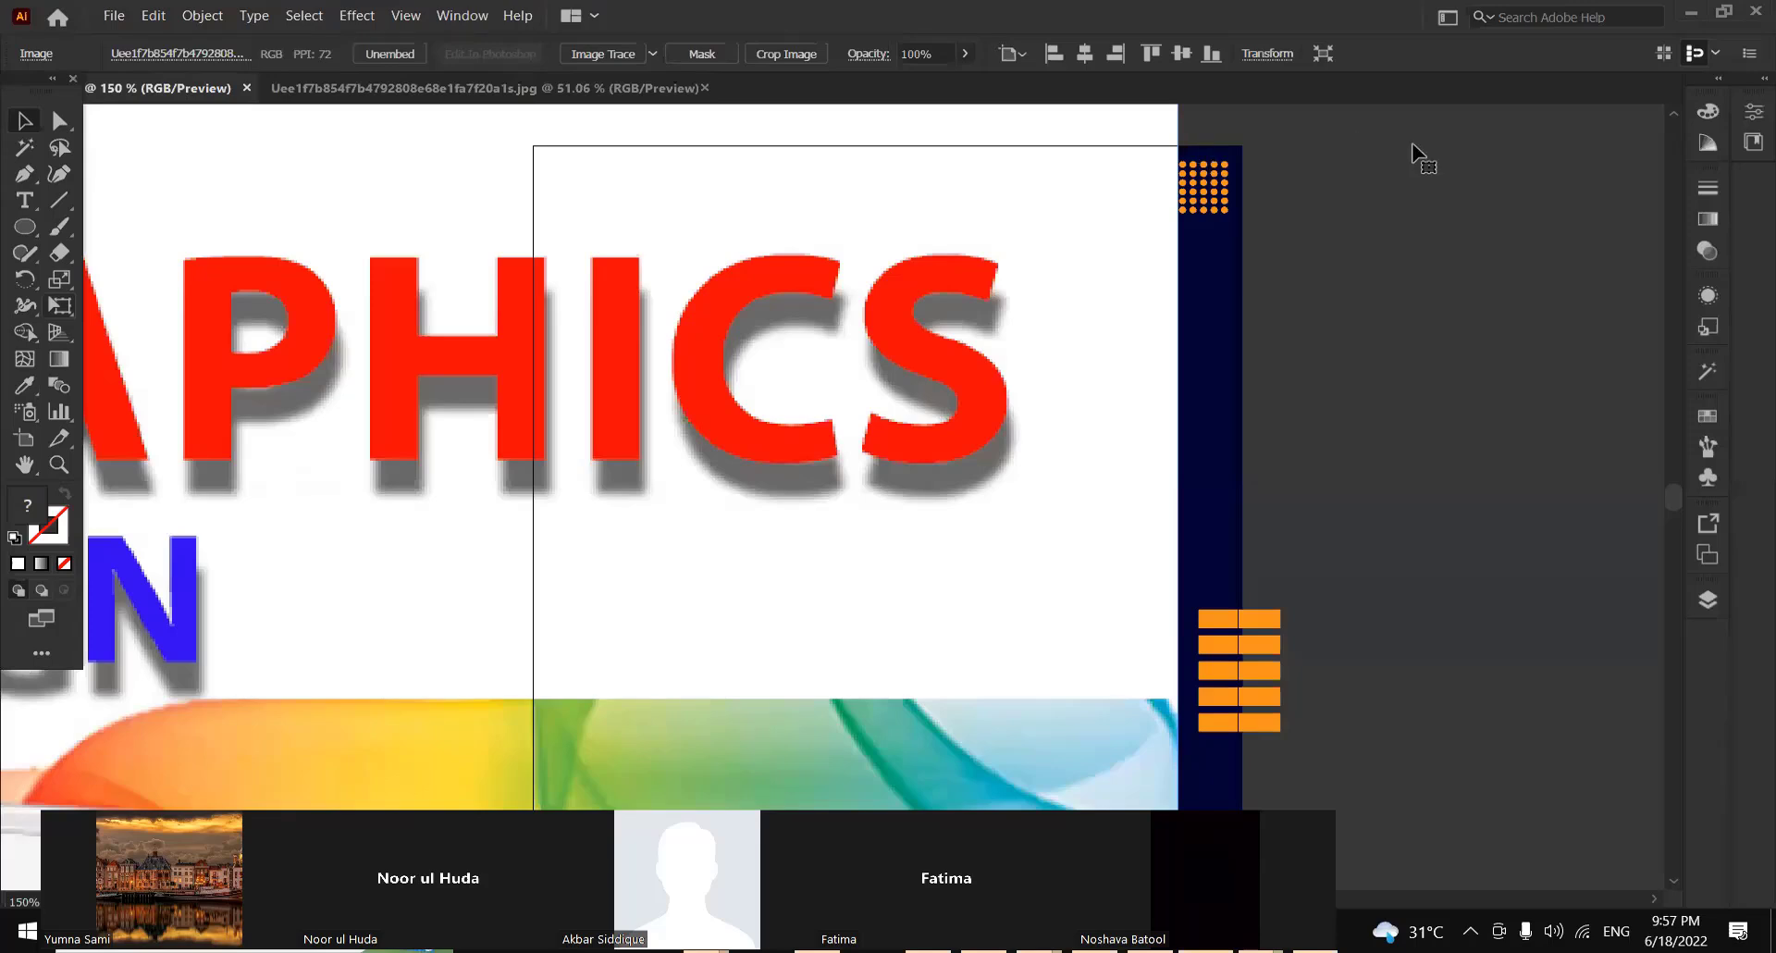
Scale the GRAPHICS DESIGN image down proportionally and position it so it just covers the white circle and its ring
left_click_drag(1471, 132, 970, 362)
left_click_drag(194, 739, 833, 291)
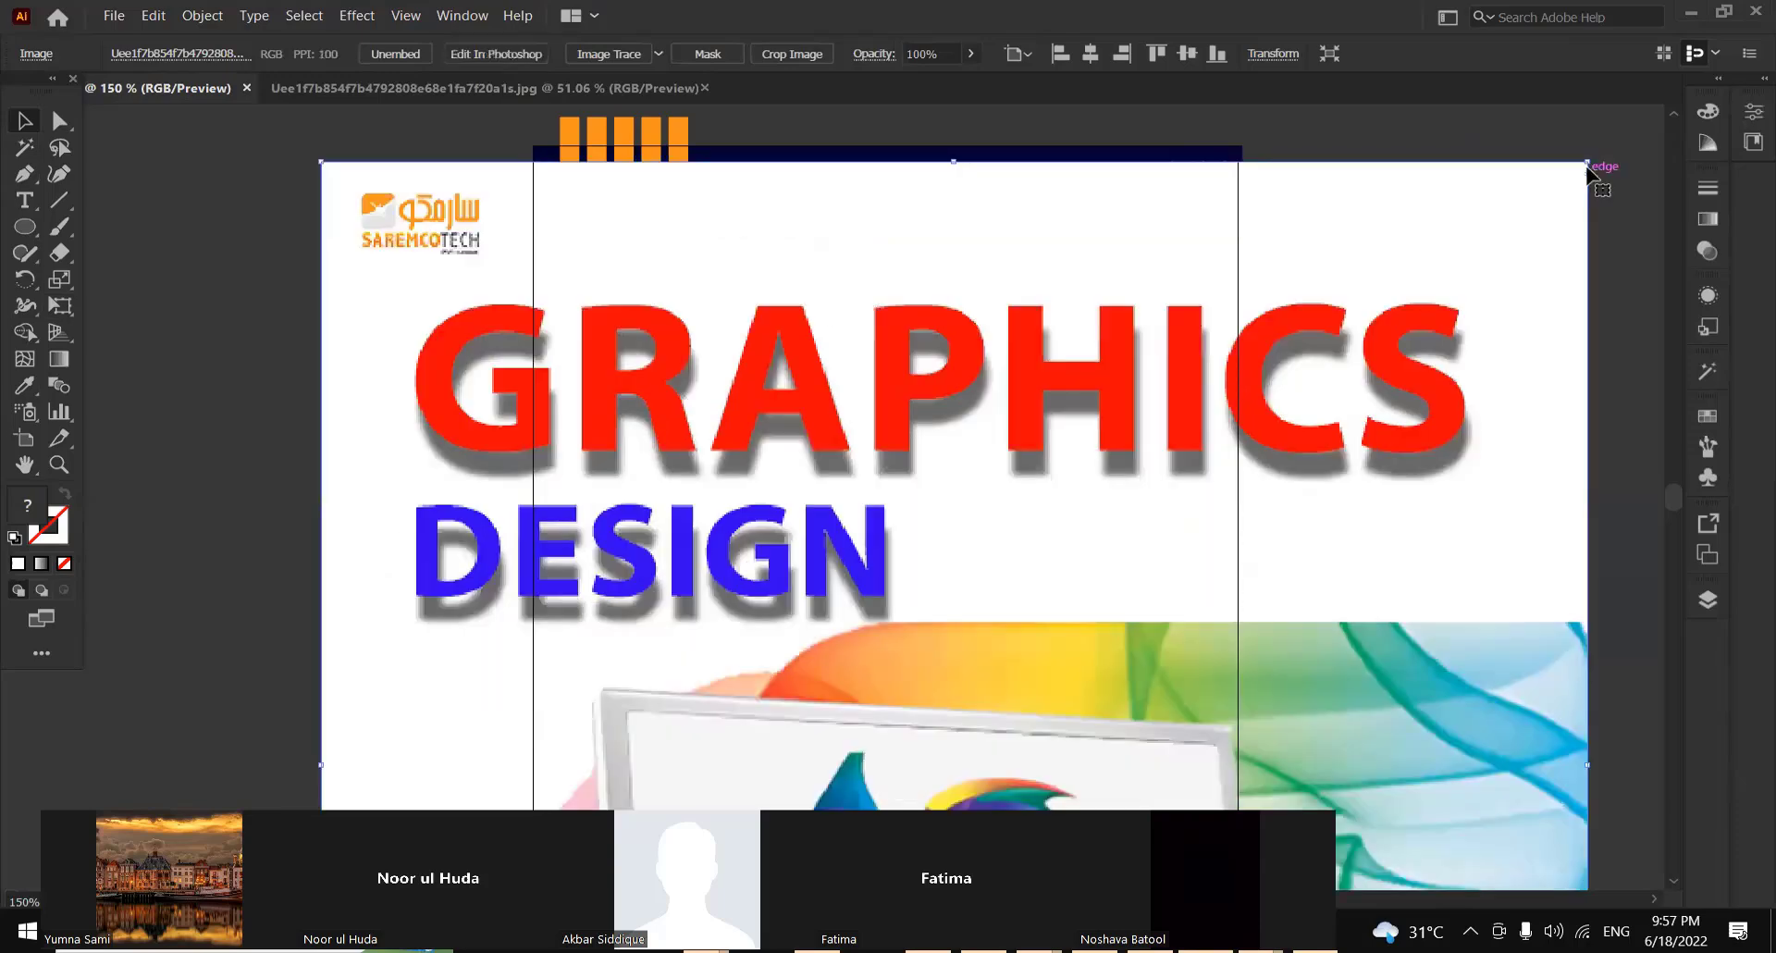
left_click_drag(1588, 160, 983, 534)
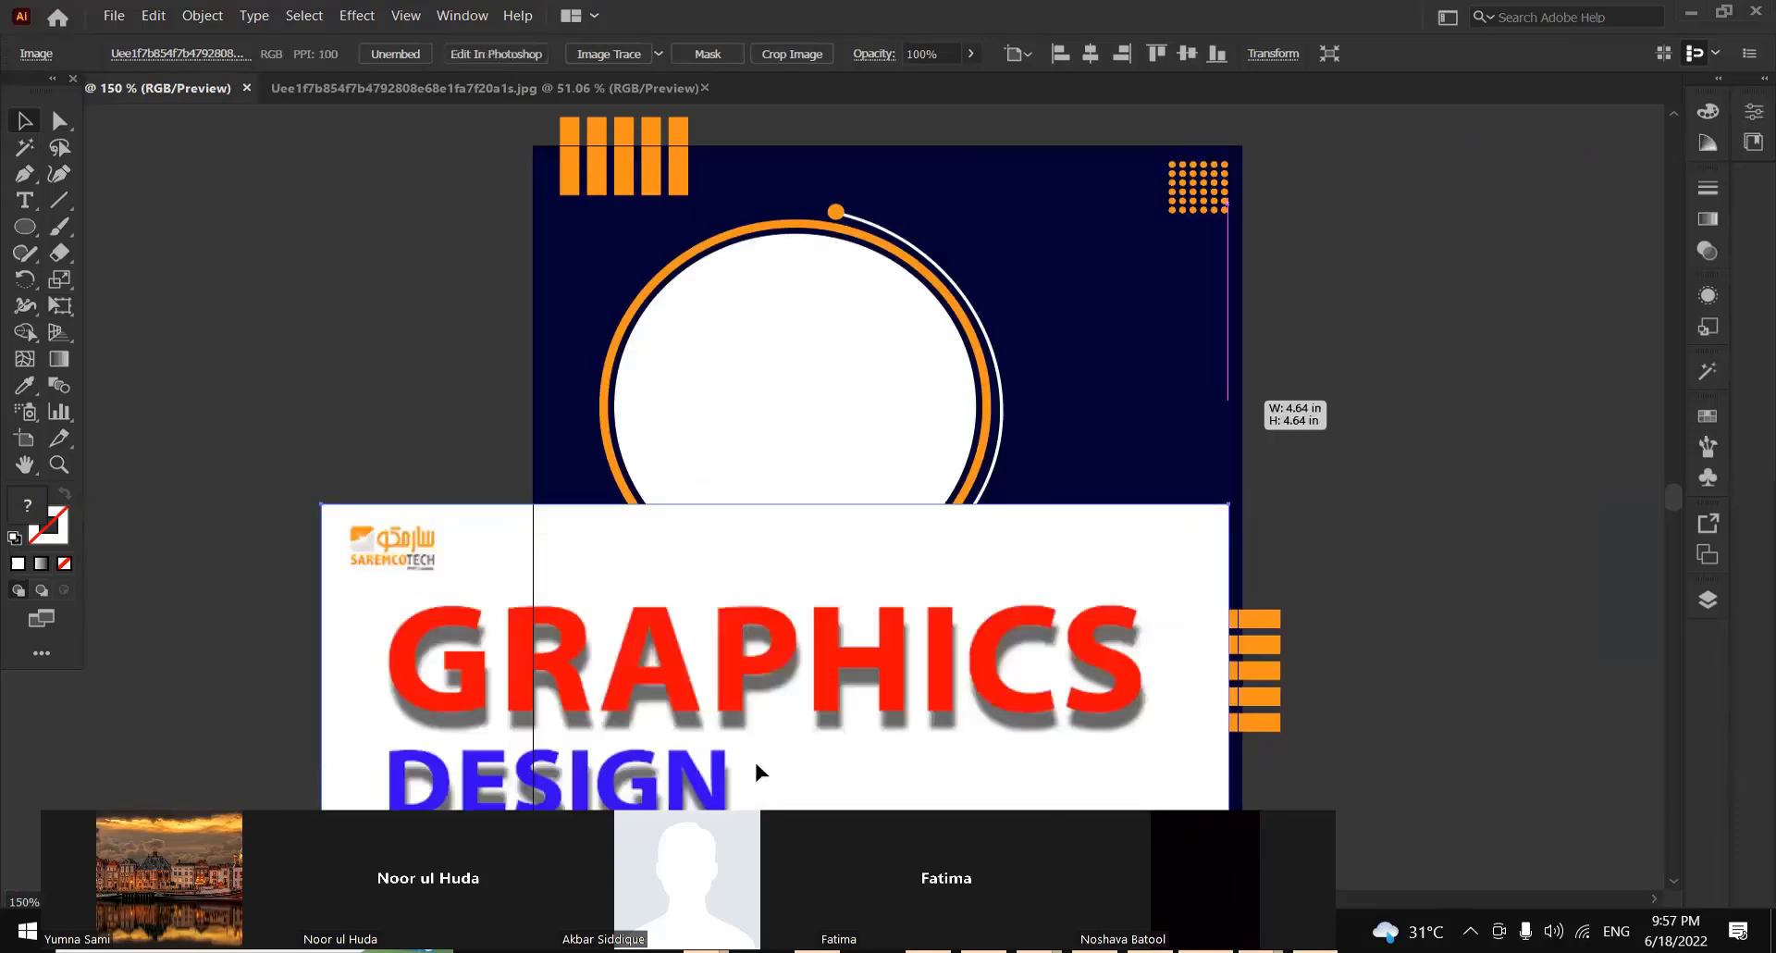
left_click_drag(756, 764, 1033, 198)
left_click_drag(1187, 185, 1249, 175)
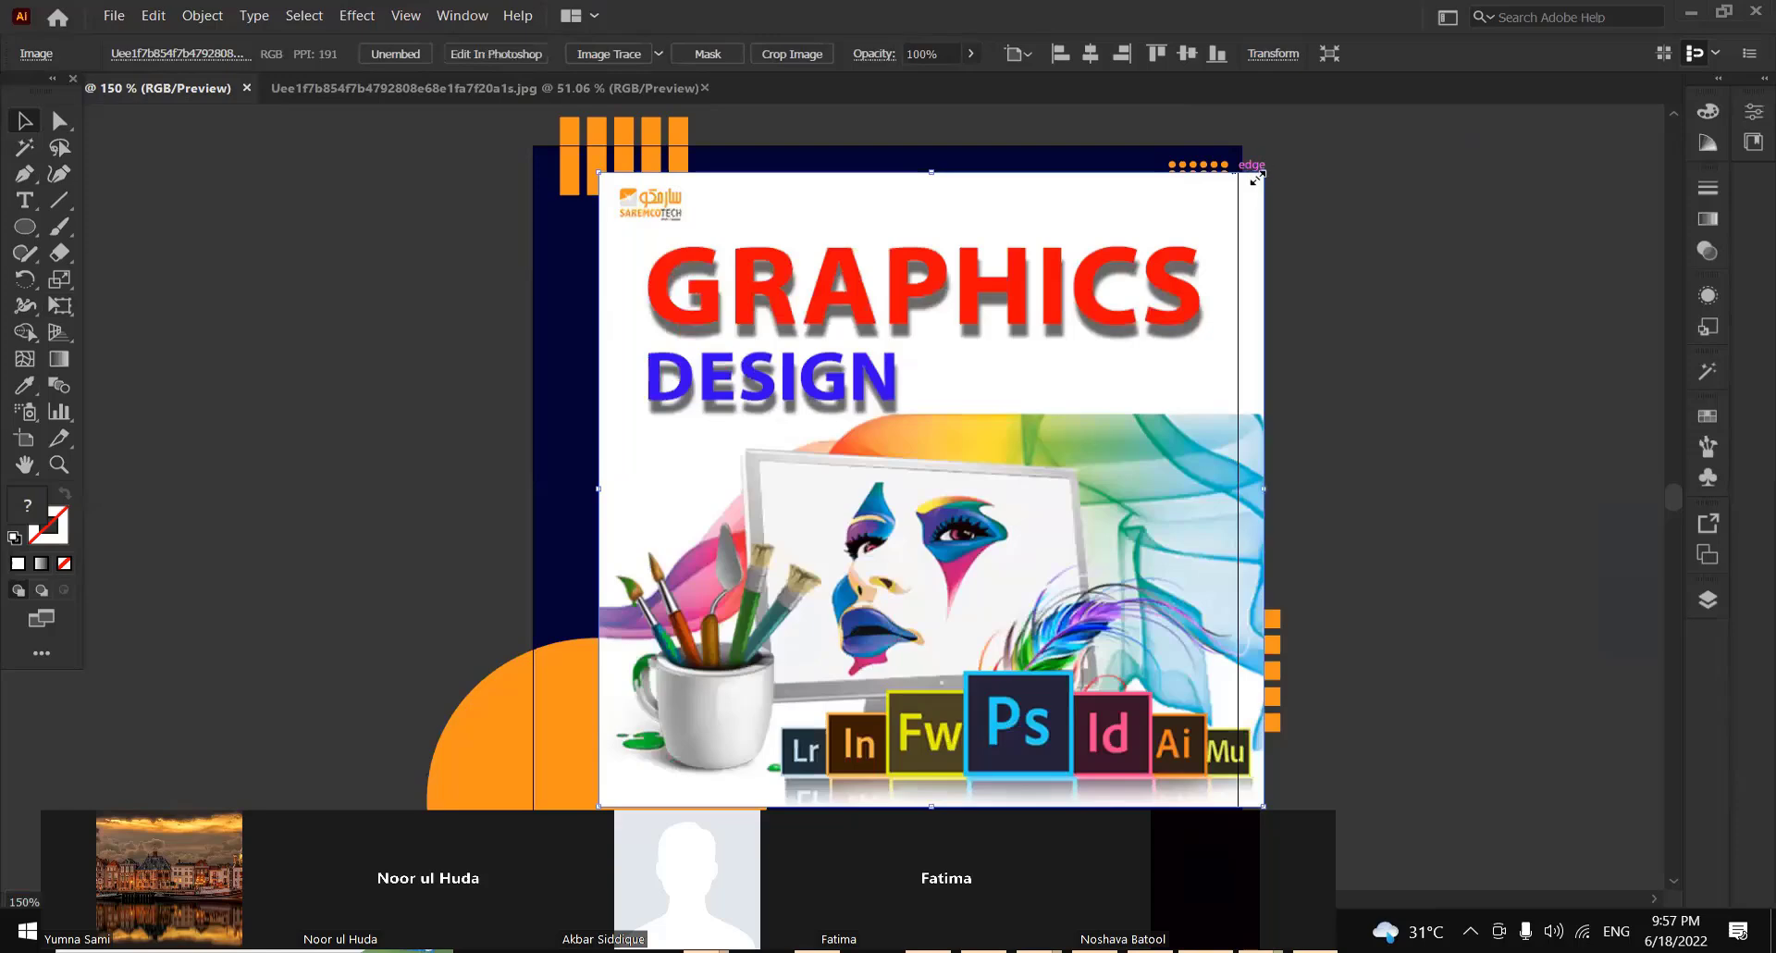
left_click_drag(993, 397, 1071, 343)
left_click_drag(831, 579, 810, 385)
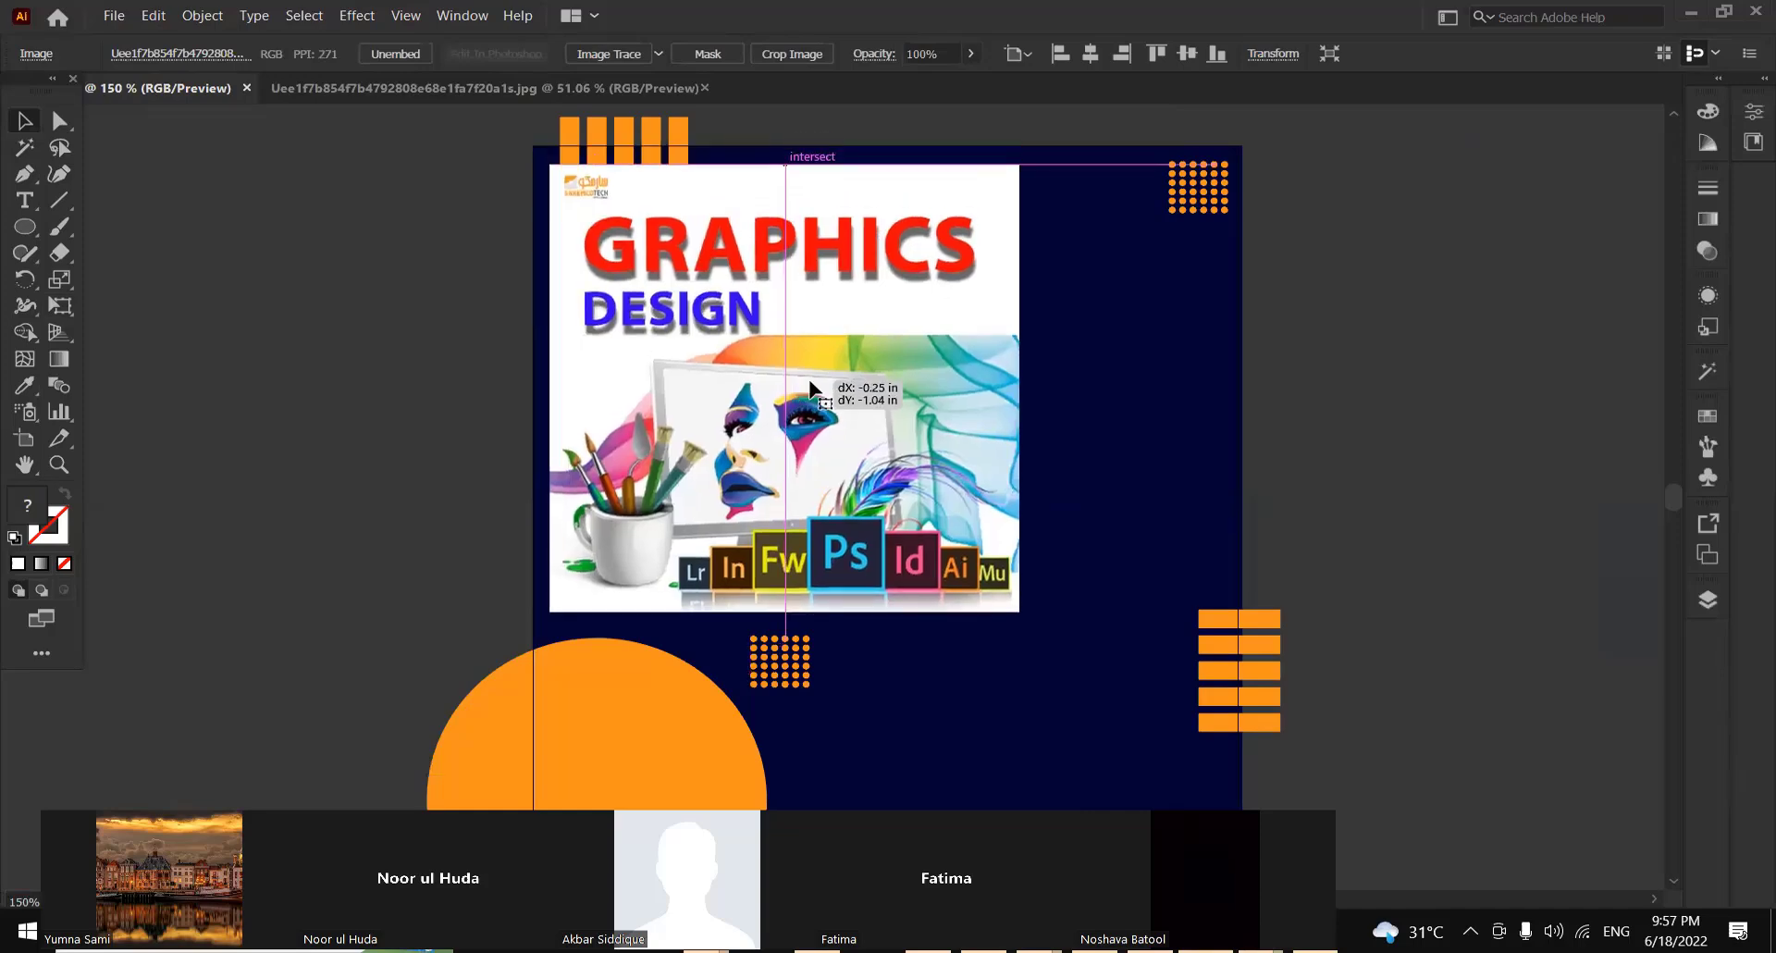
Move the image directly beneath the front white ellipse in the layer order
left_click(1708, 599)
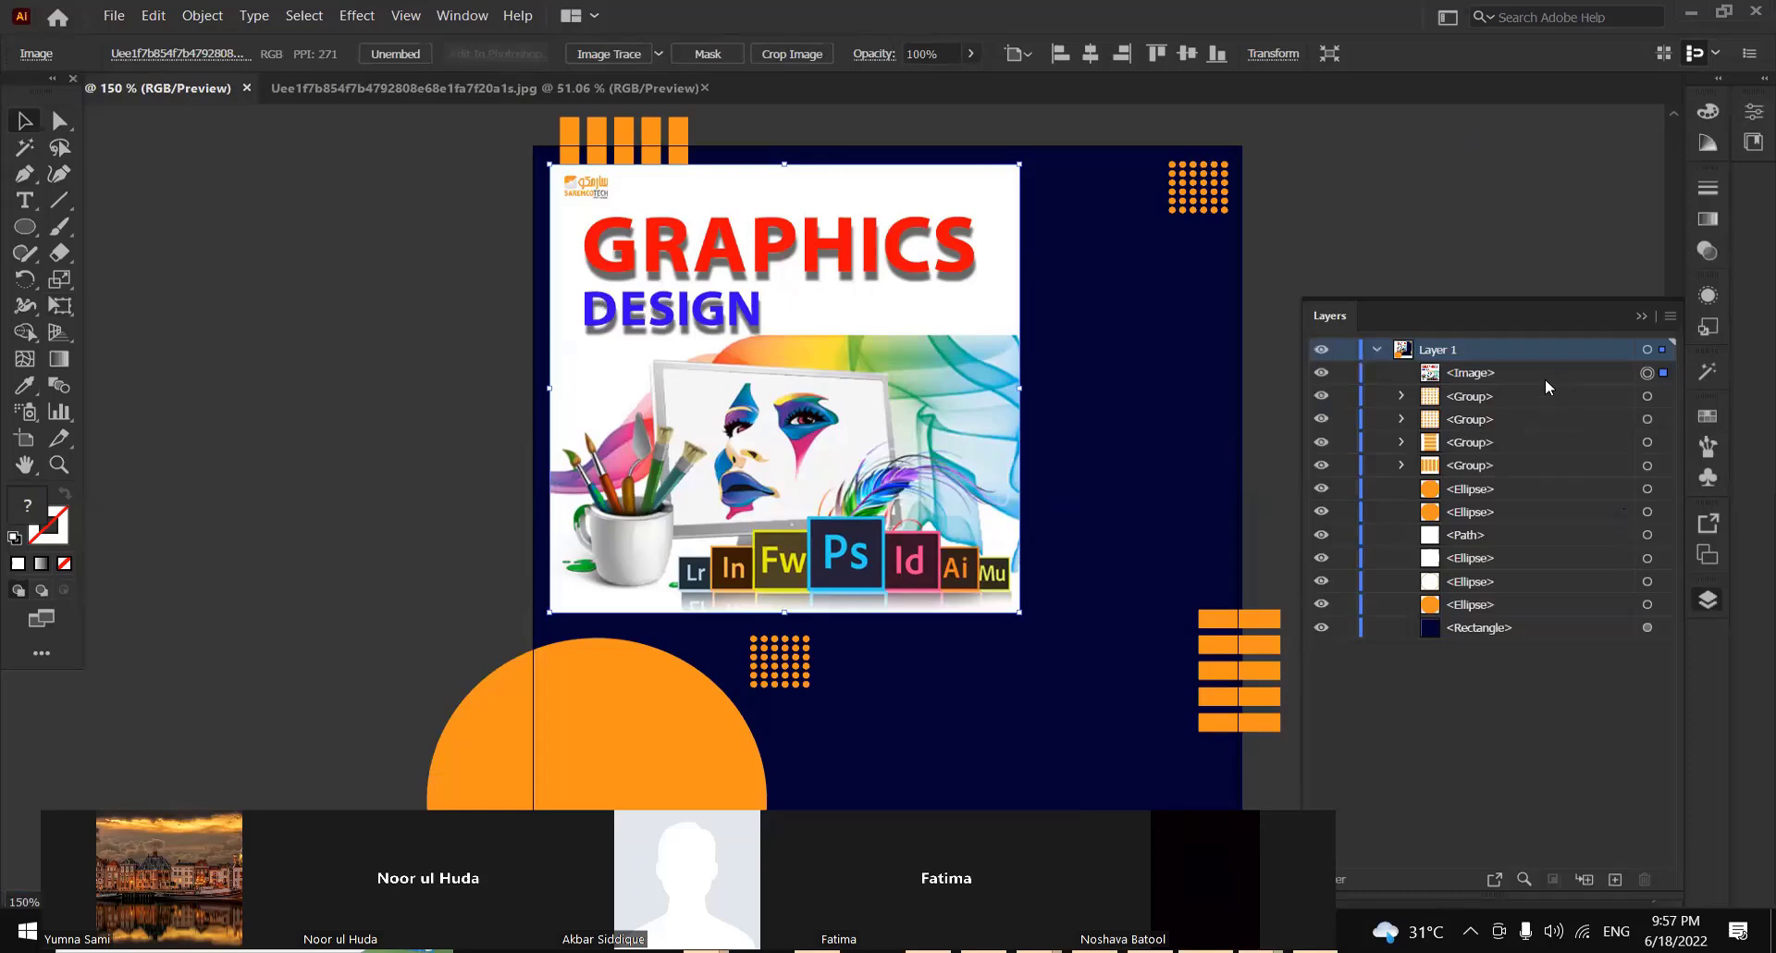
left_click_drag(1545, 379, 1521, 579)
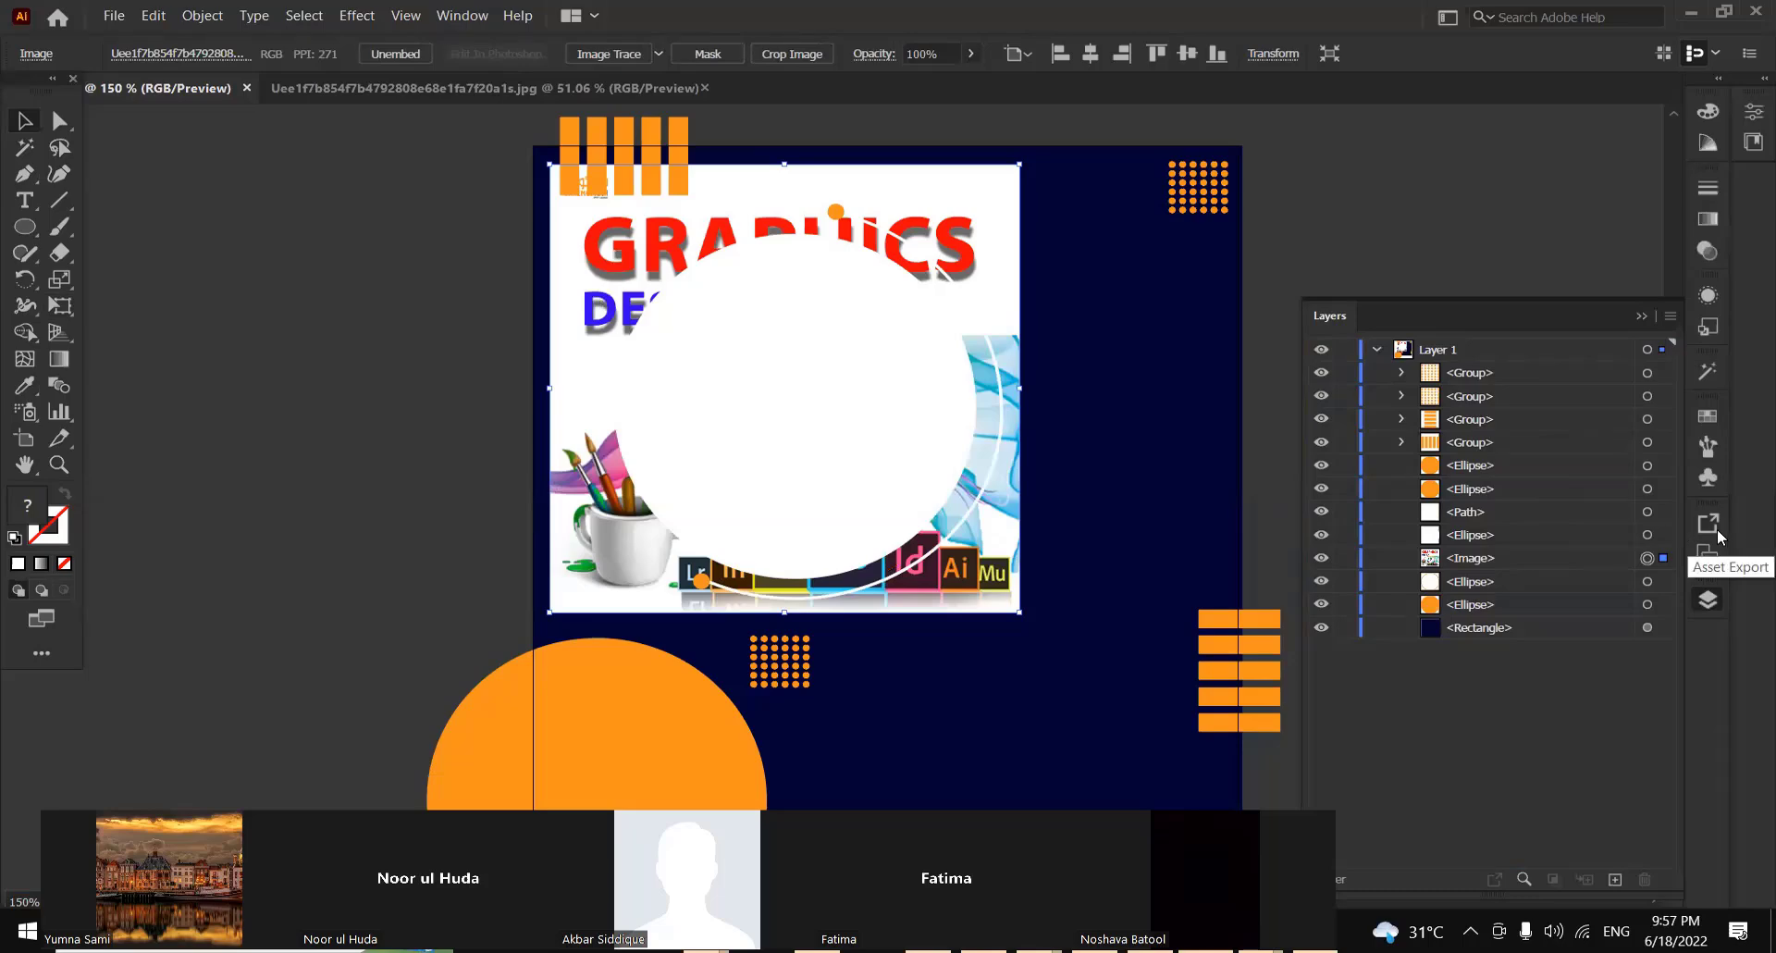
Lock every object in Layer 1 except the front white ellipse and the image directly beneath it
left_click(1345, 371)
left_click(1345, 395)
left_click(1345, 465)
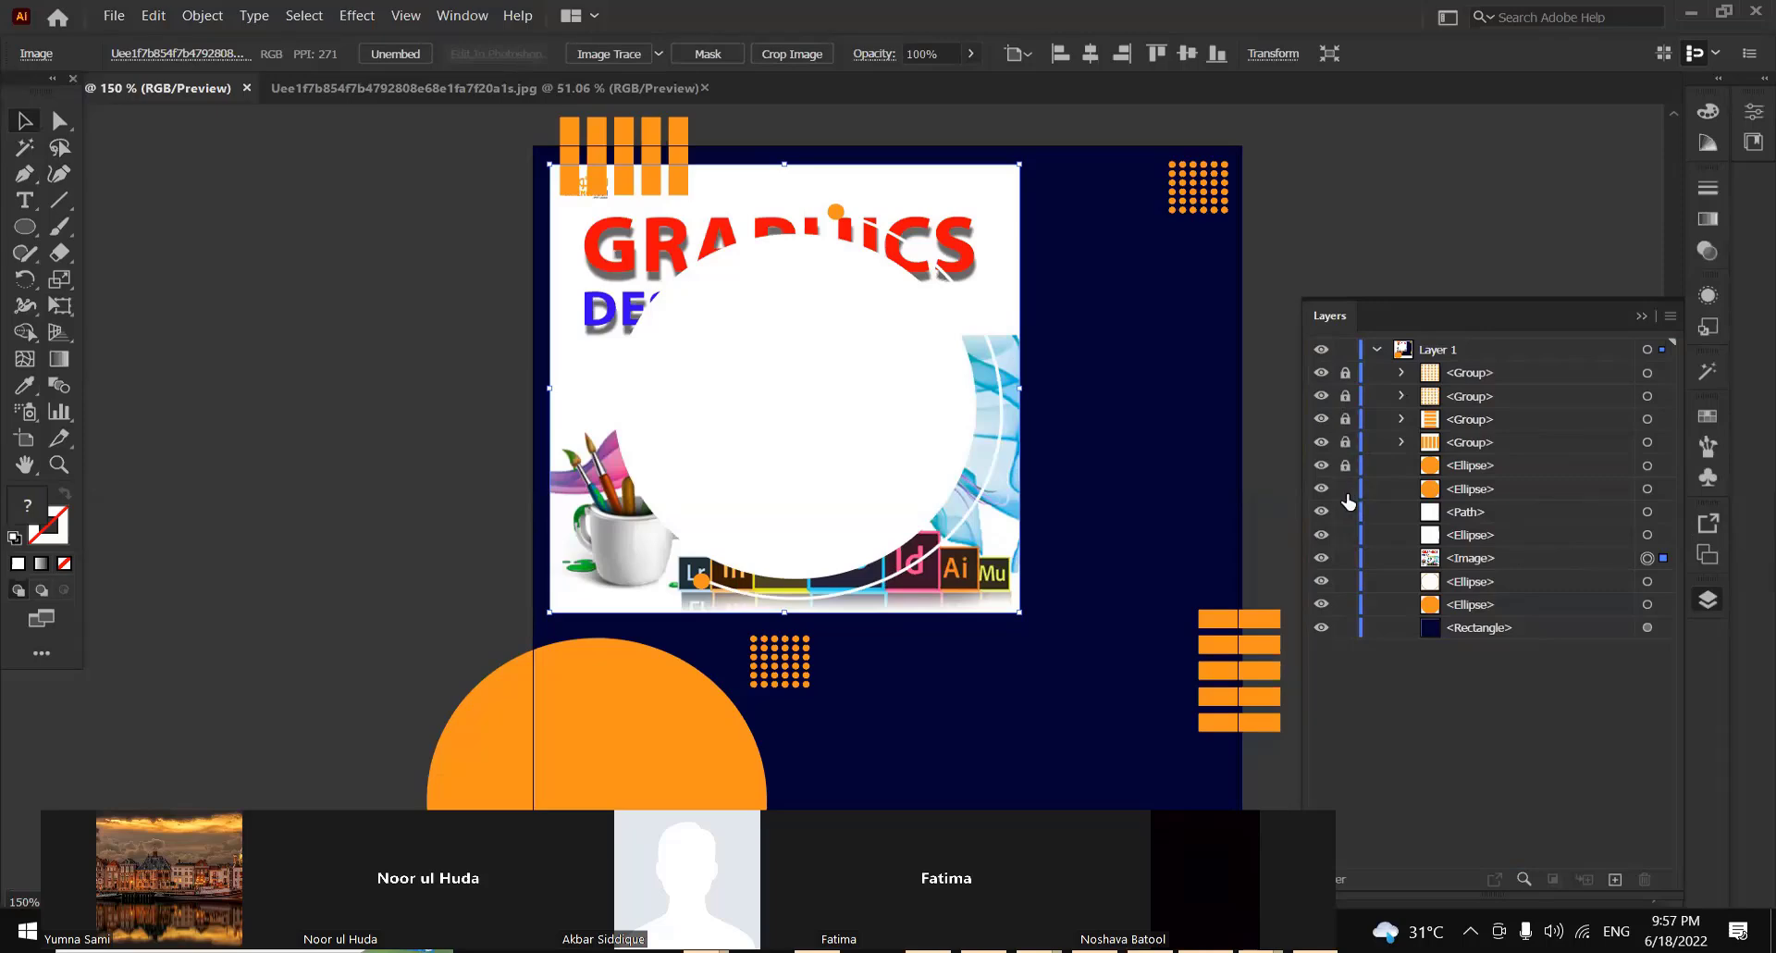
left_click(1345, 488)
left_click(1320, 468)
left_click(1320, 468)
left_click(1345, 558)
left_click(1345, 558)
left_click(1345, 581)
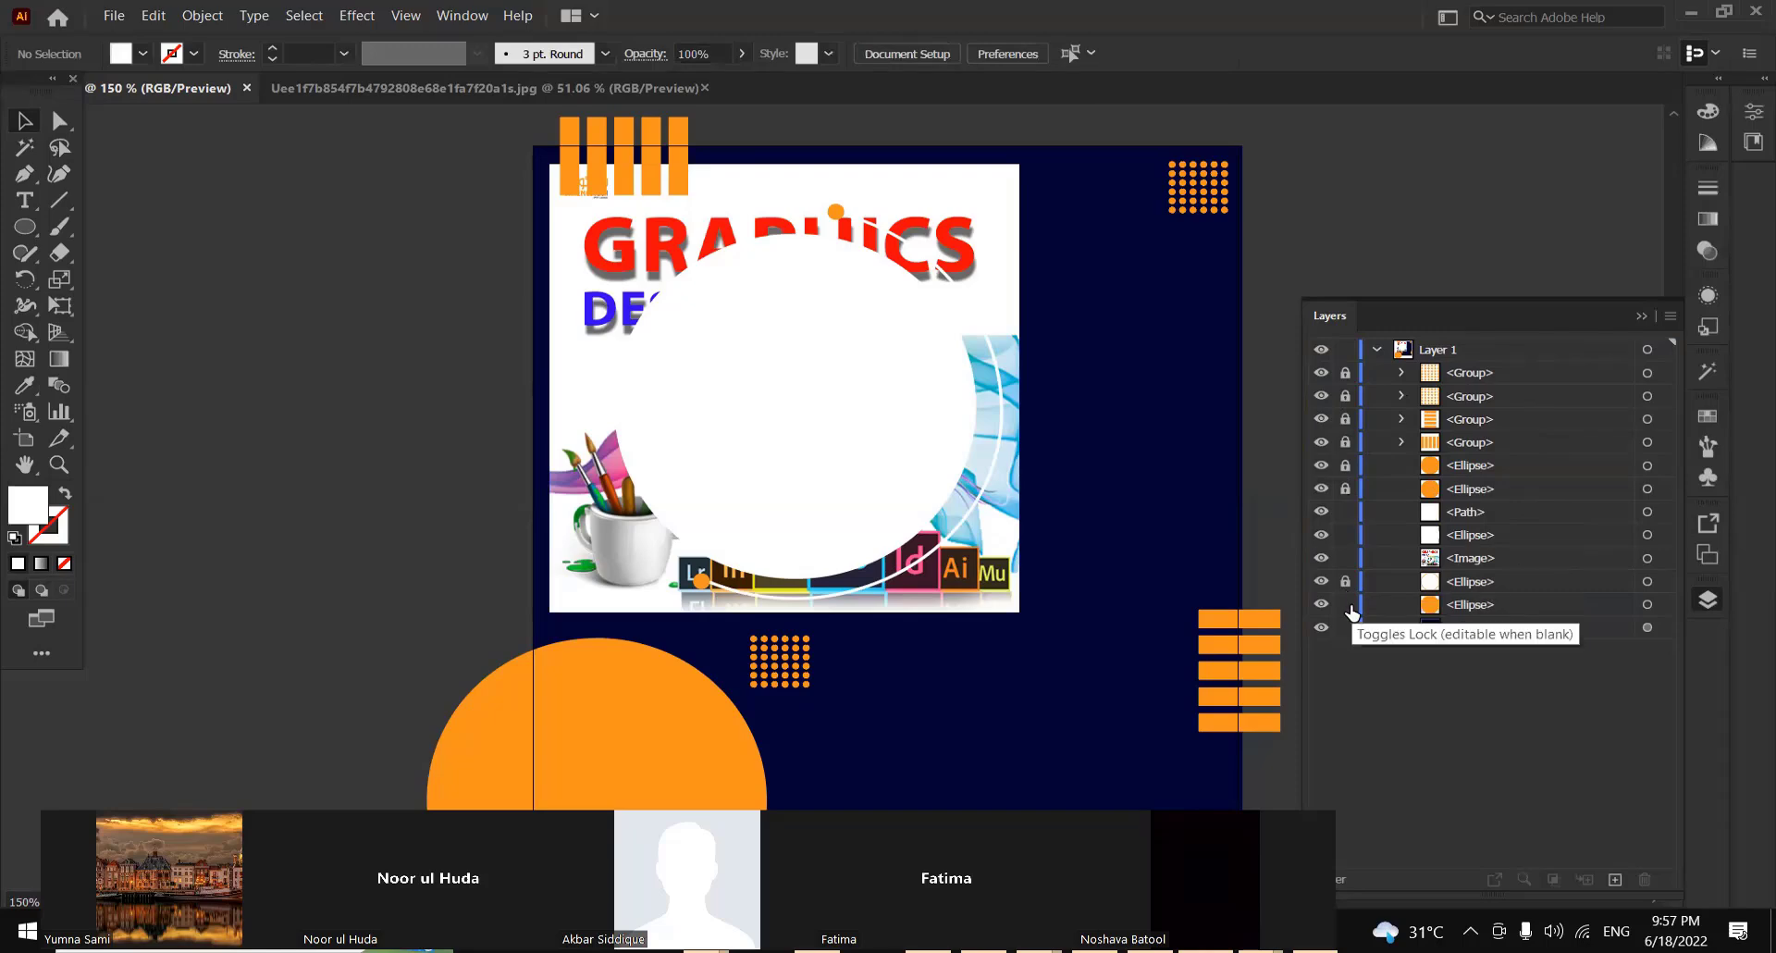
left_click(1345, 604)
left_click(1345, 627)
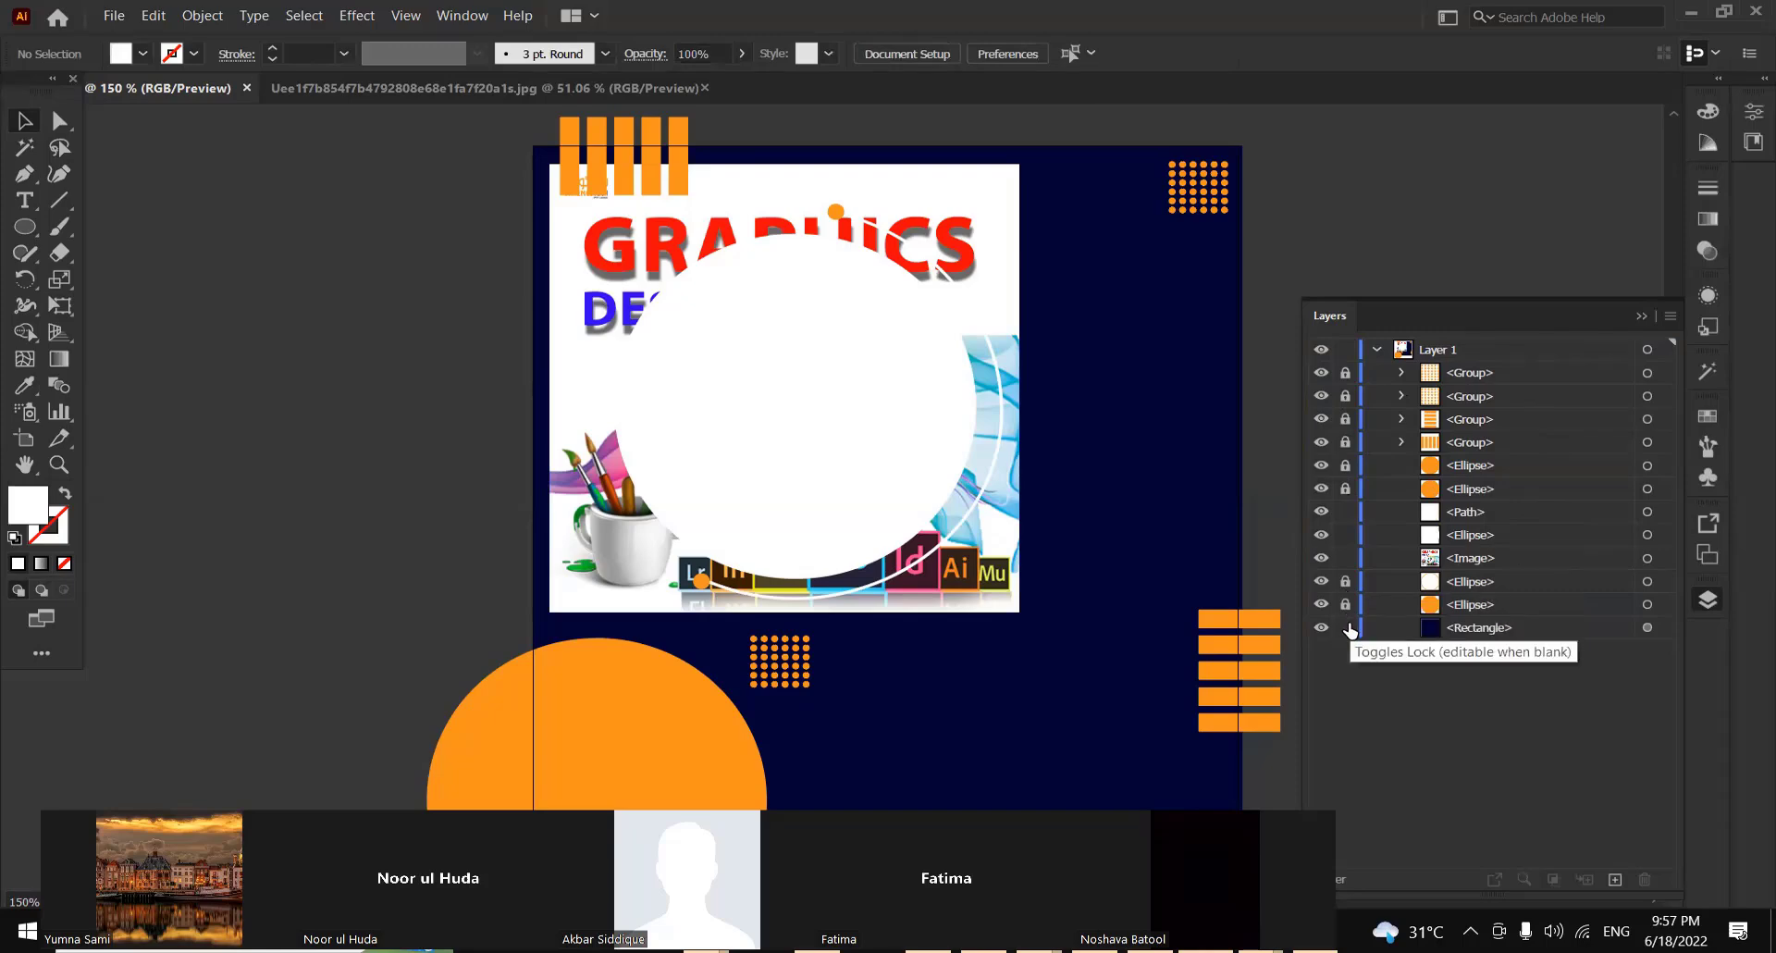
left_click(1345, 512)
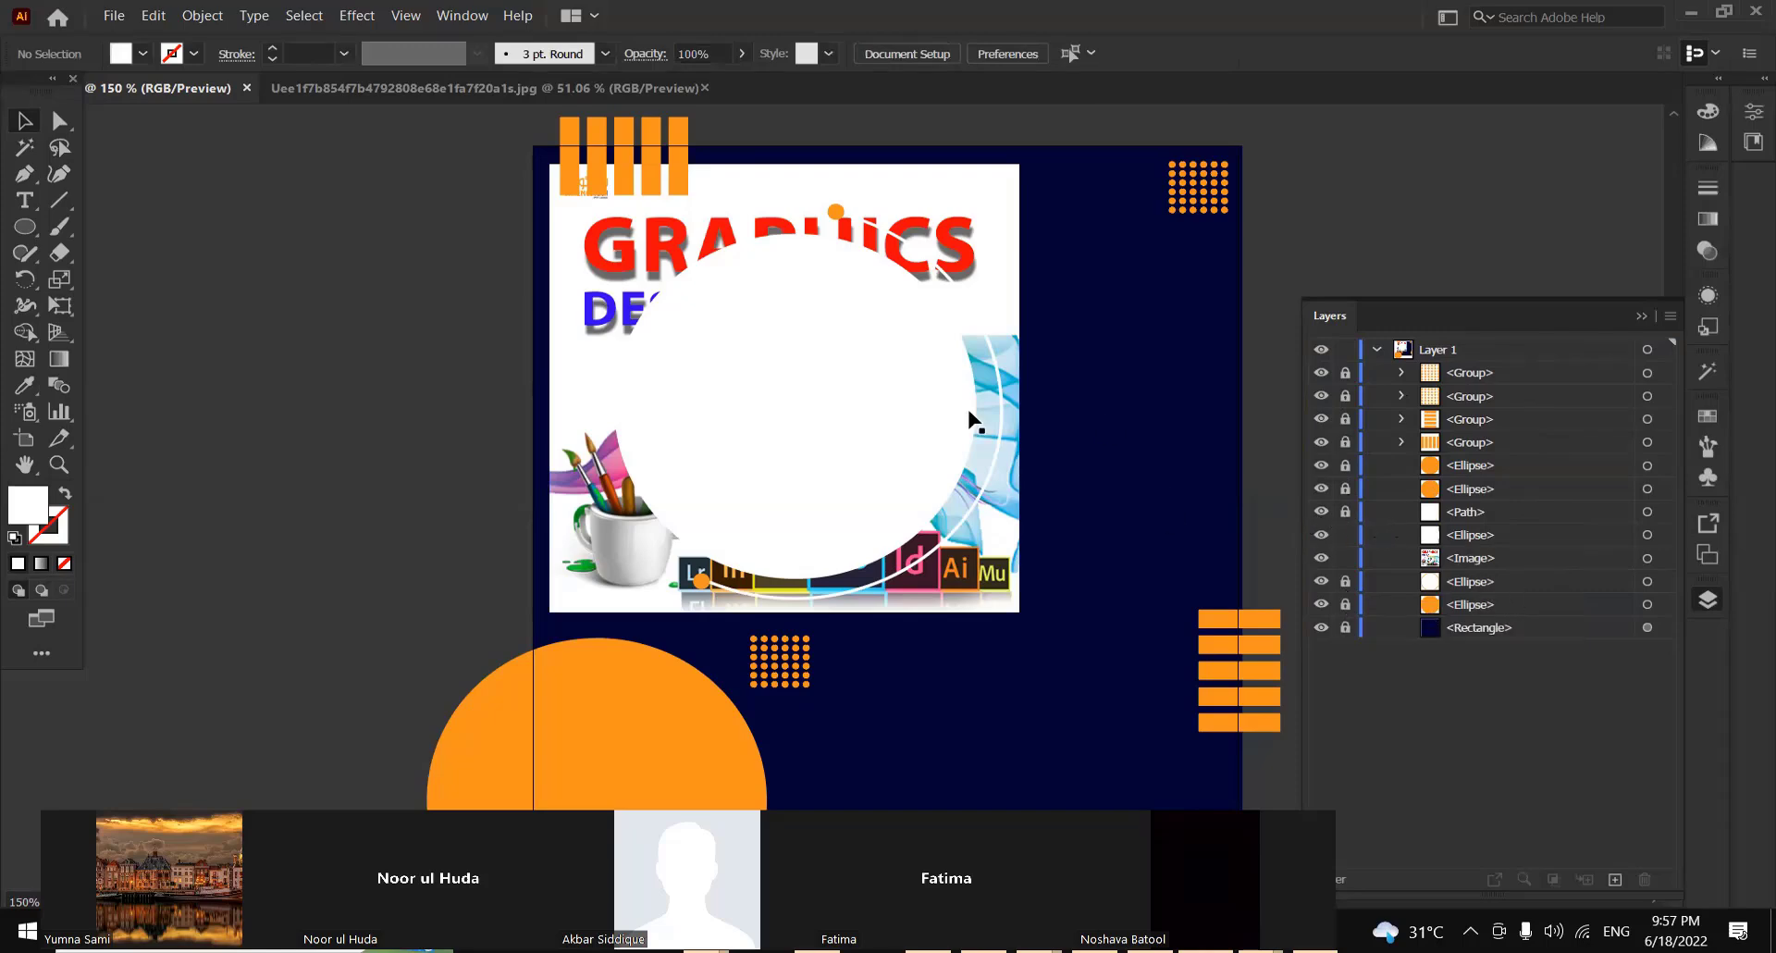
Select the white ellipse together with the image and make a clipping mask
left_click_drag(454, 218, 1046, 647)
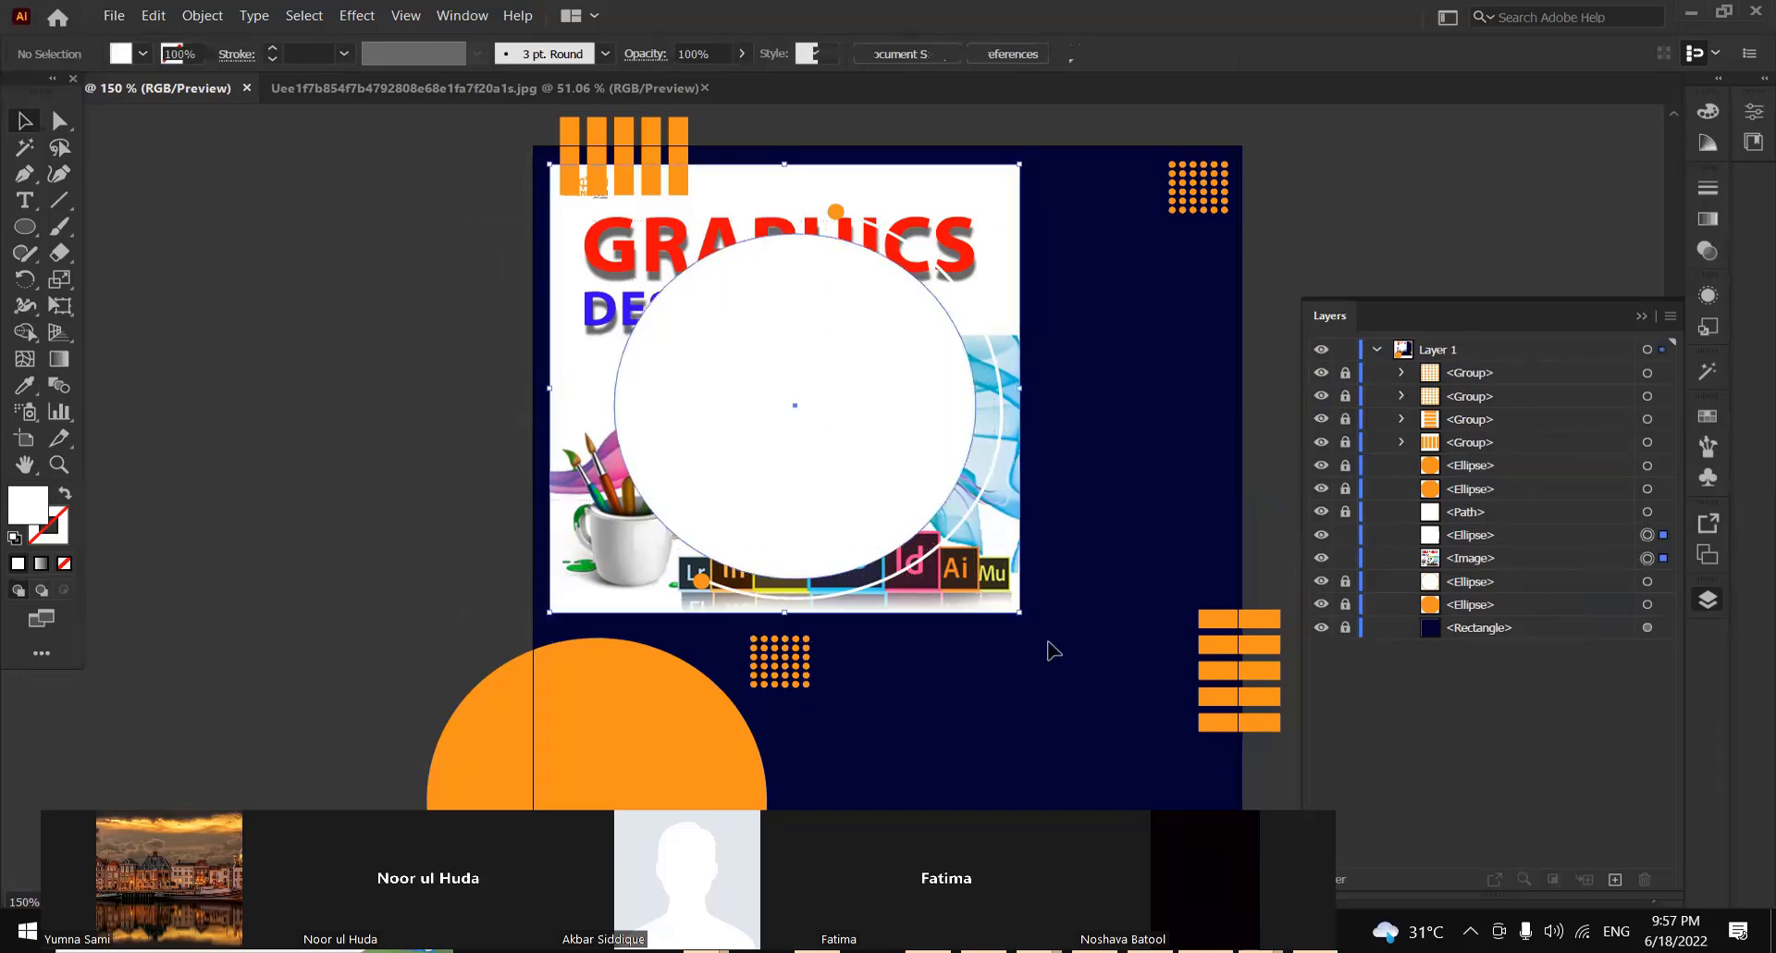
right_click(811, 380)
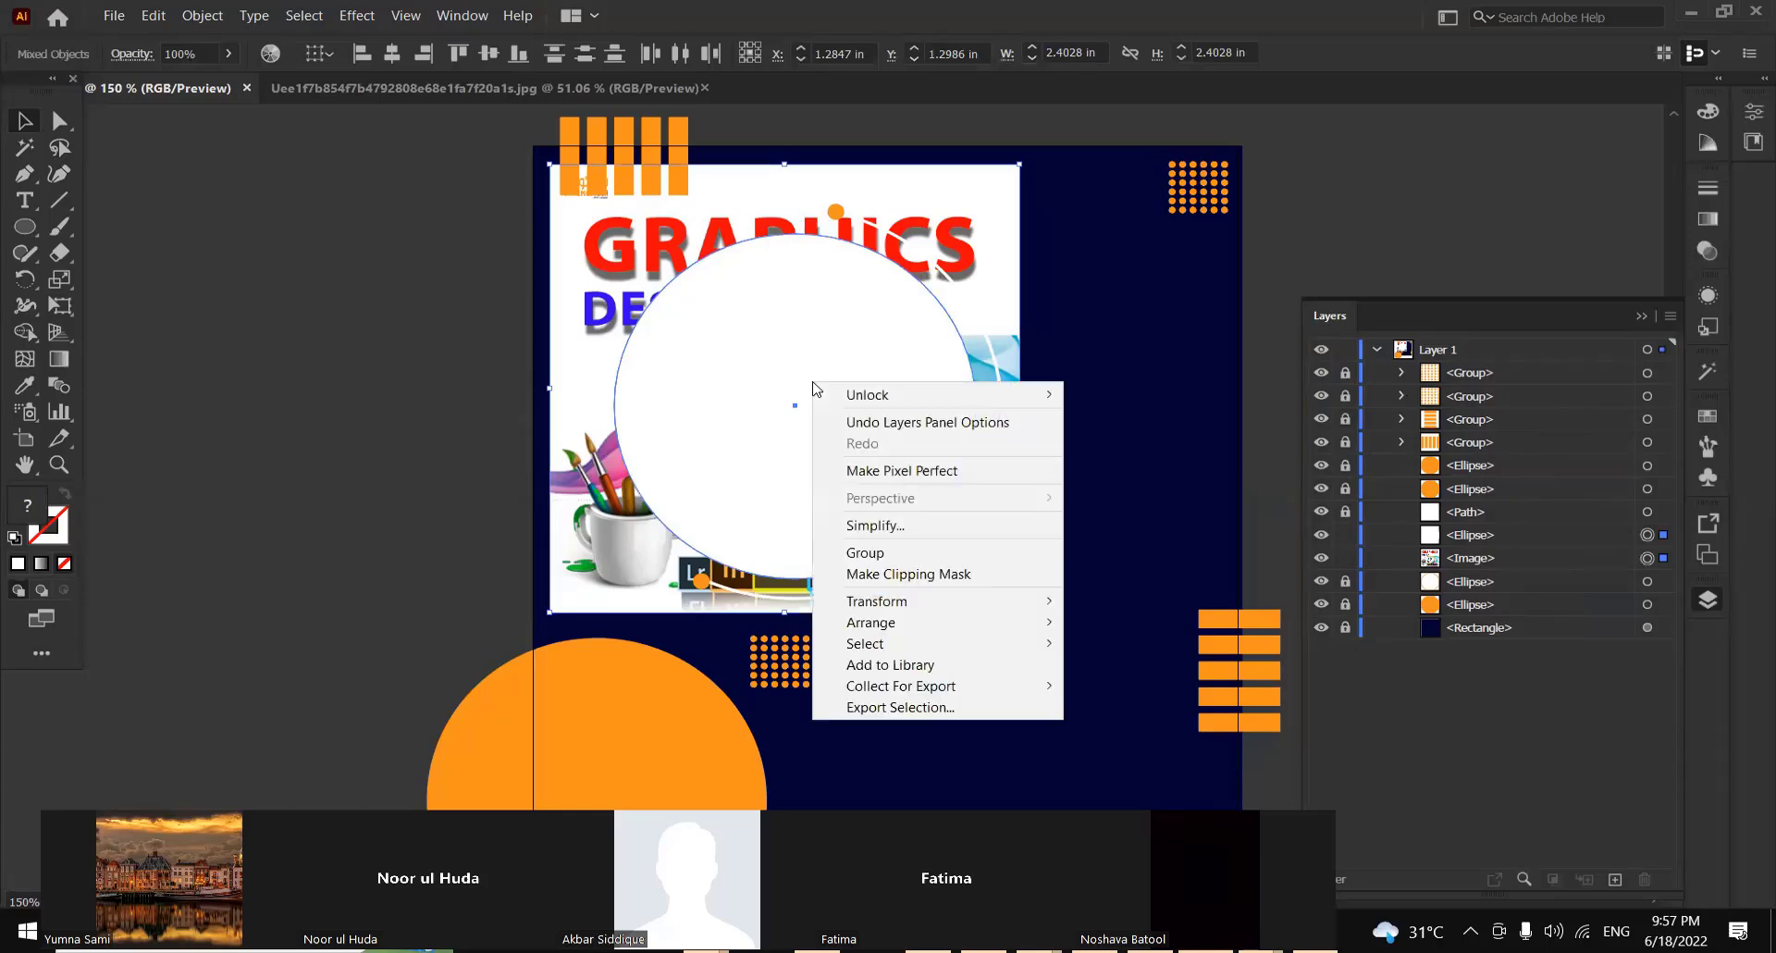
left_click(975, 574)
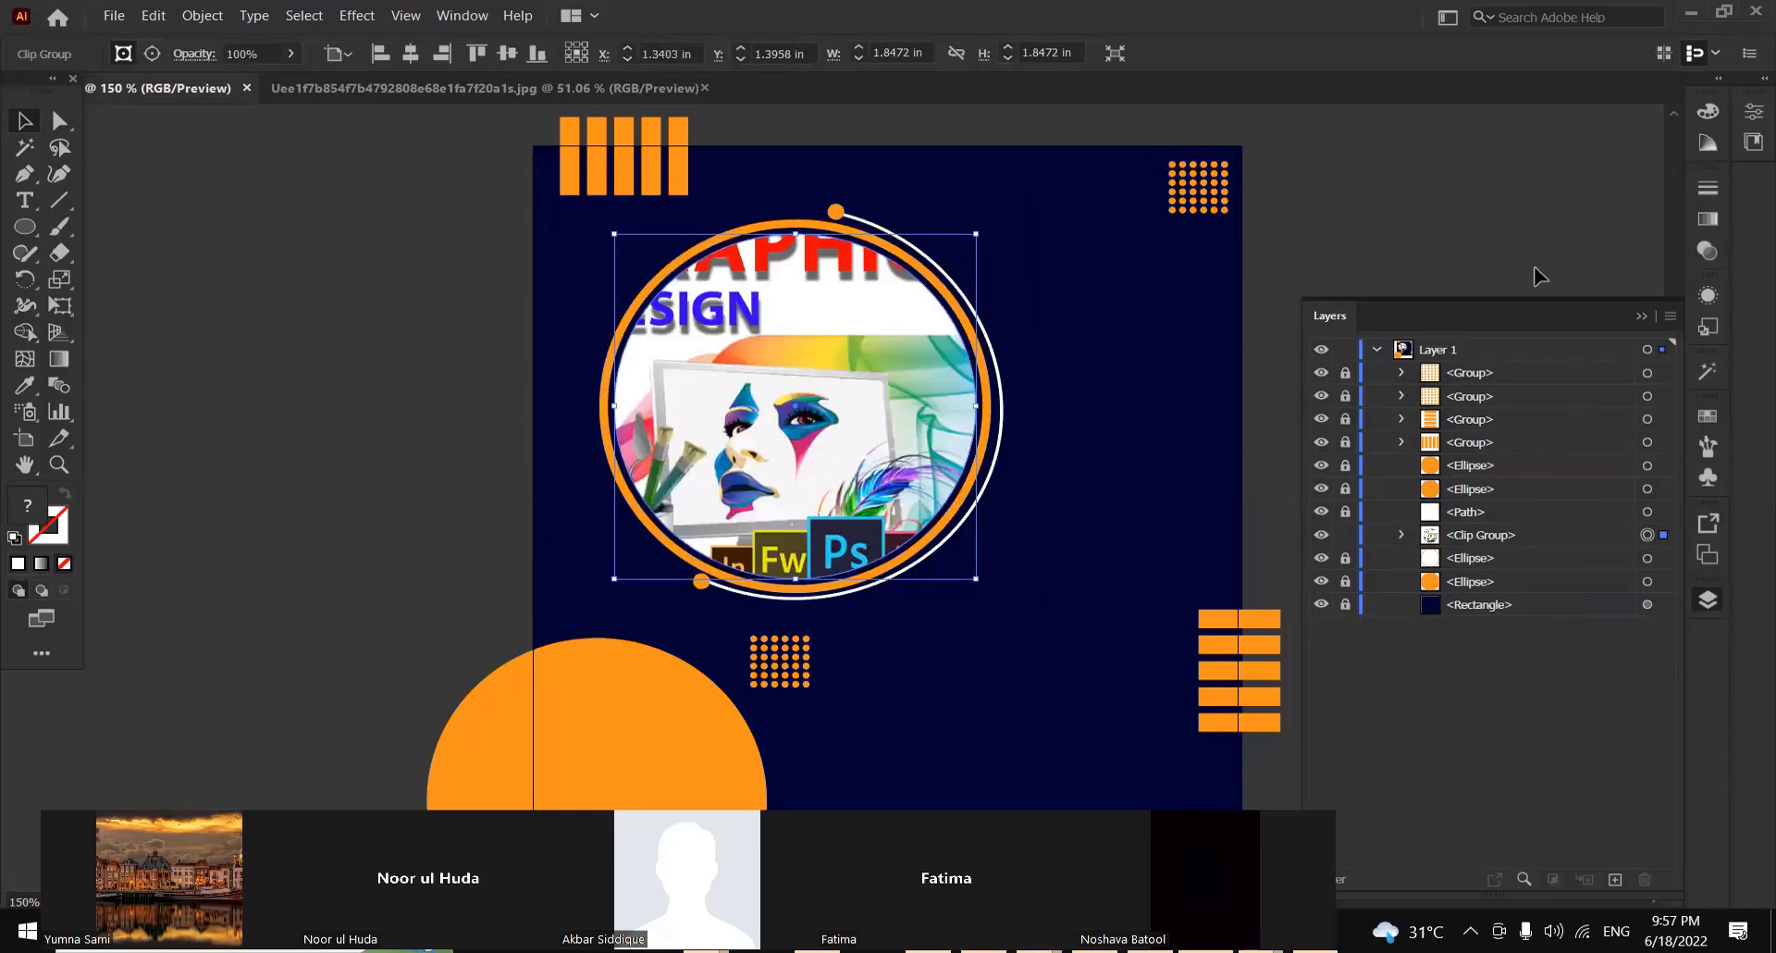
double_click(1602, 535)
left_click(1019, 507)
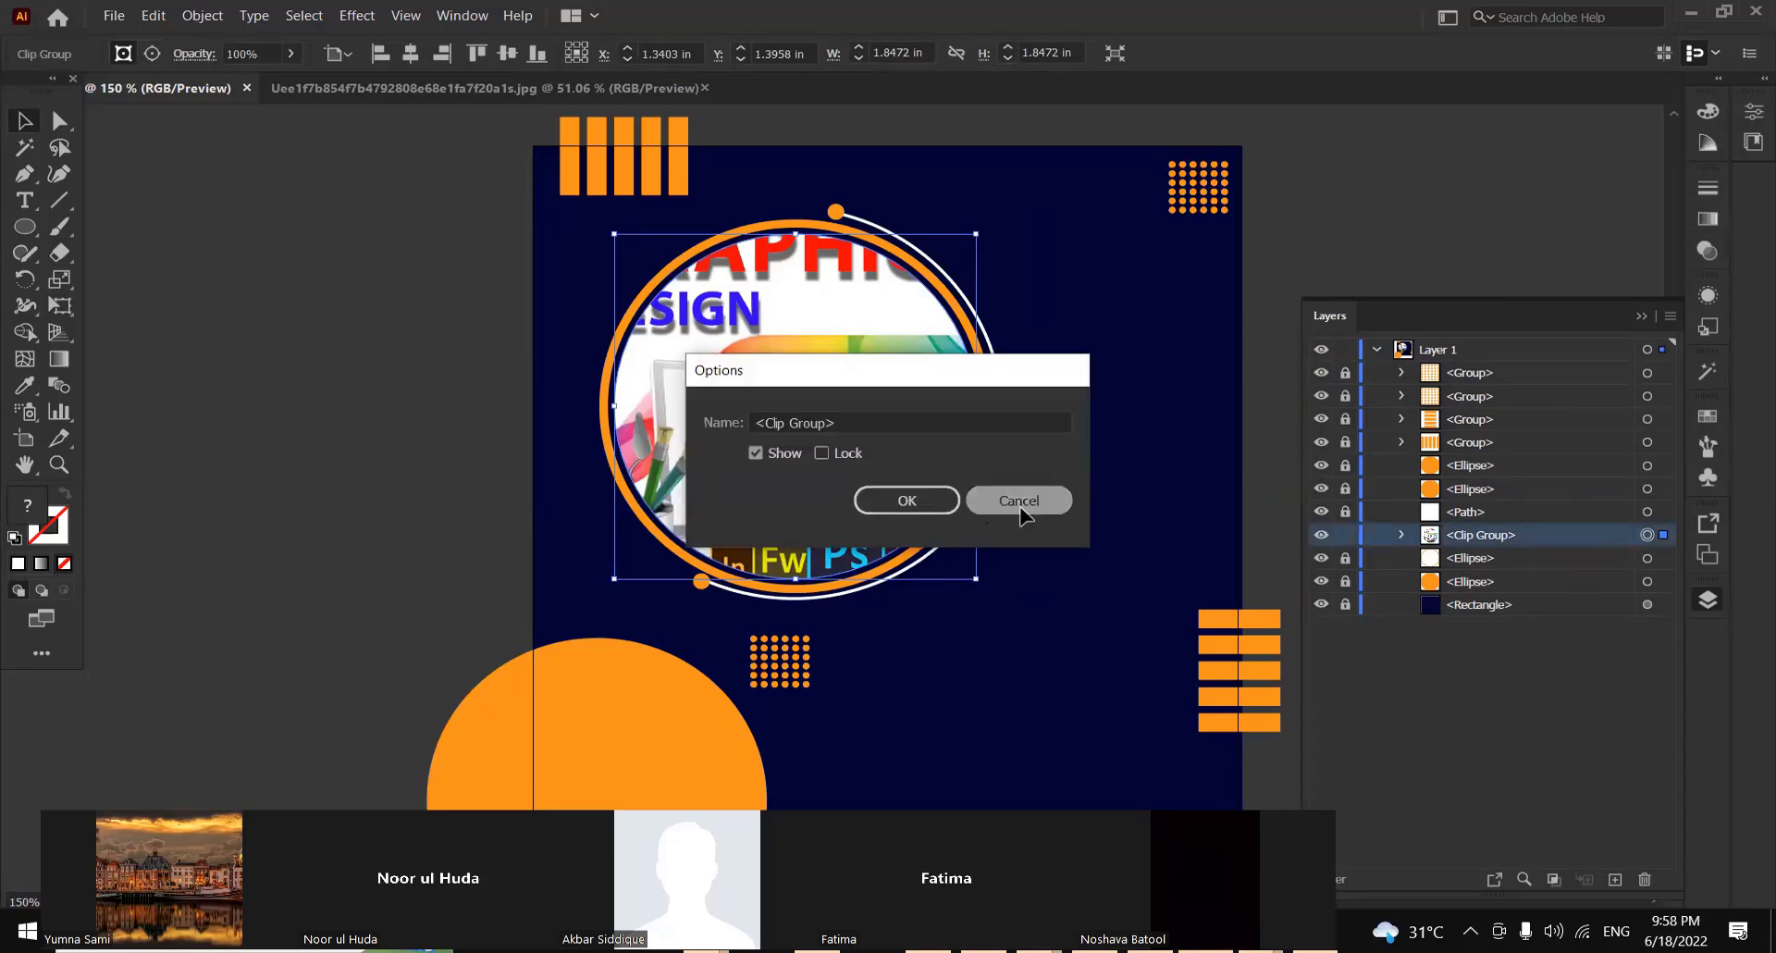
double_click(1528, 536)
key("Escape")
Try nudging the clipped image group upward and bring it back down inside the orange ring
key("Up")
key("Up")
key("Up")
key("Up")
key("Up")
key("Up")
key("Up")
key("Up")
key("Up")
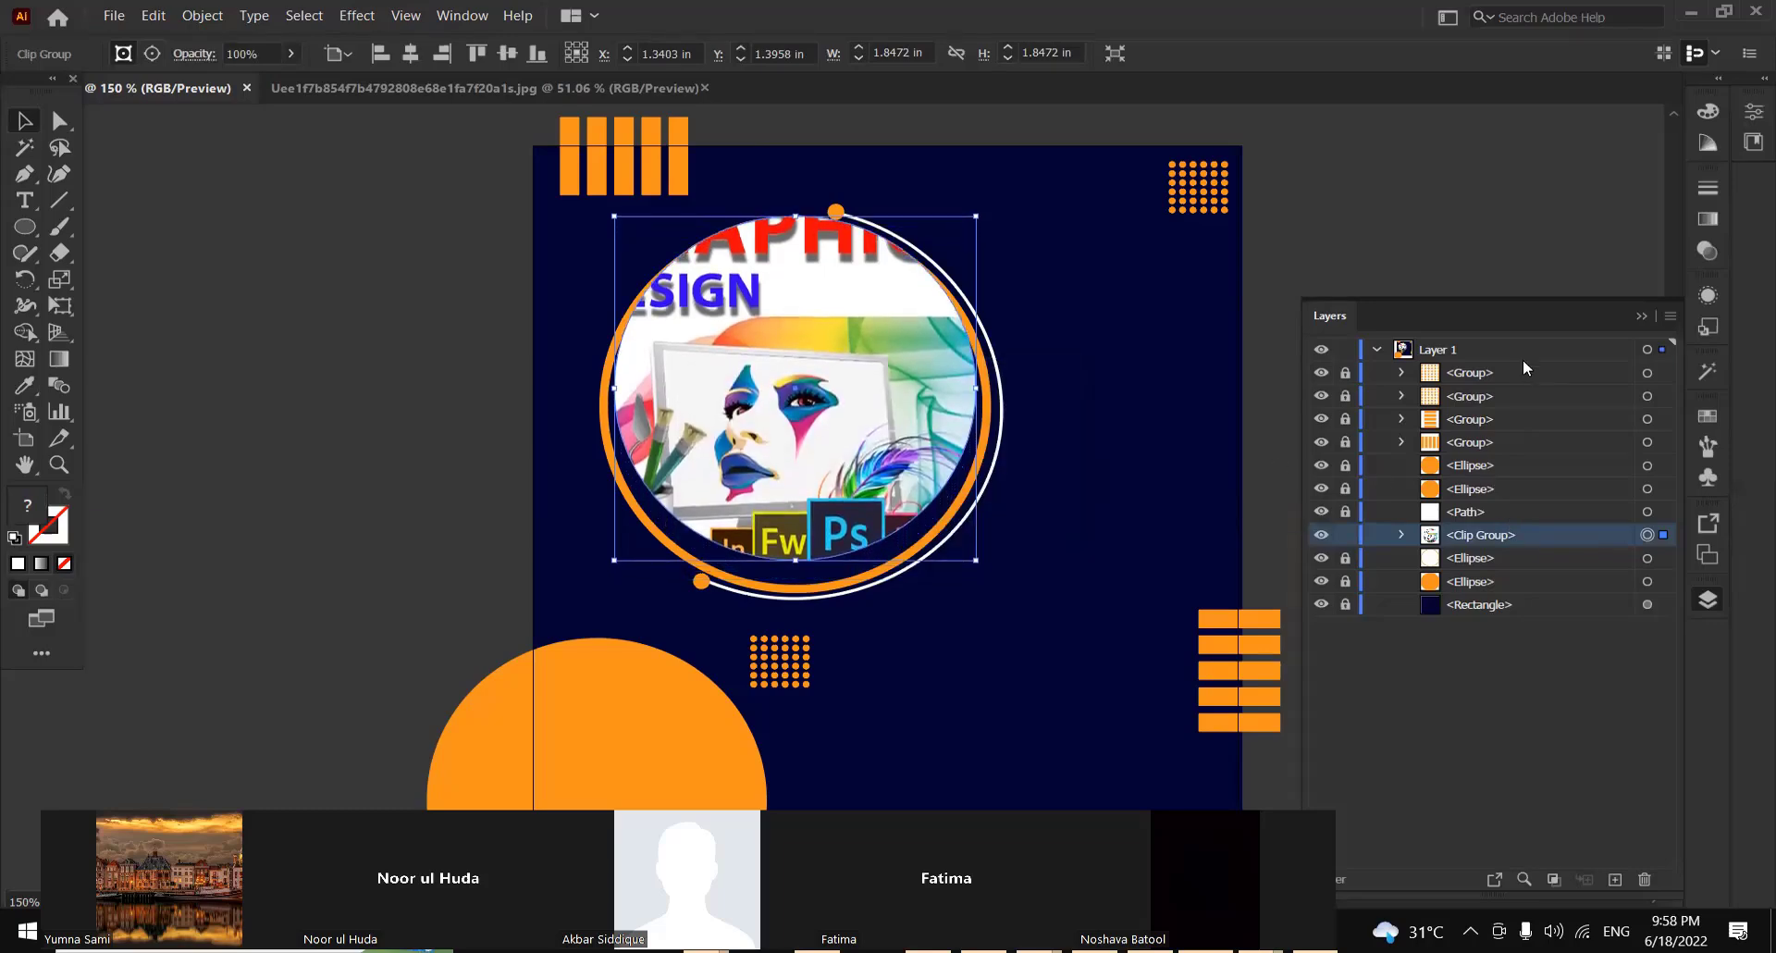
key("Down")
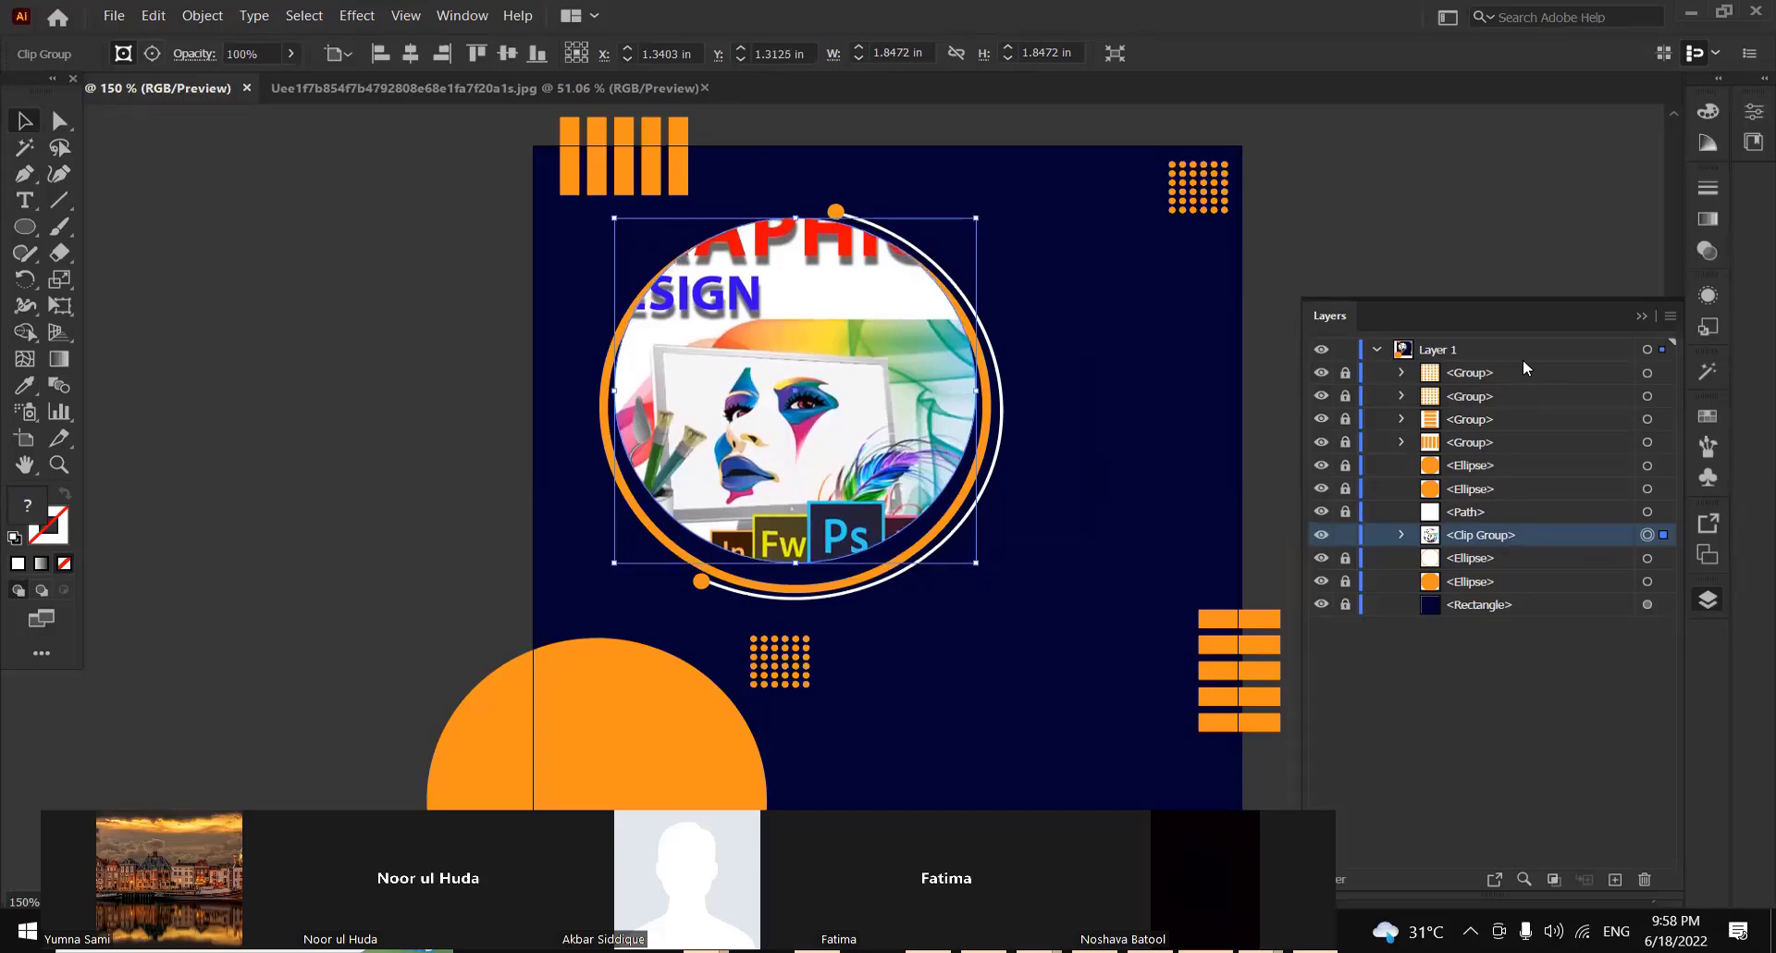
key("Down")
key("Down")
key("Down")
key("Down")
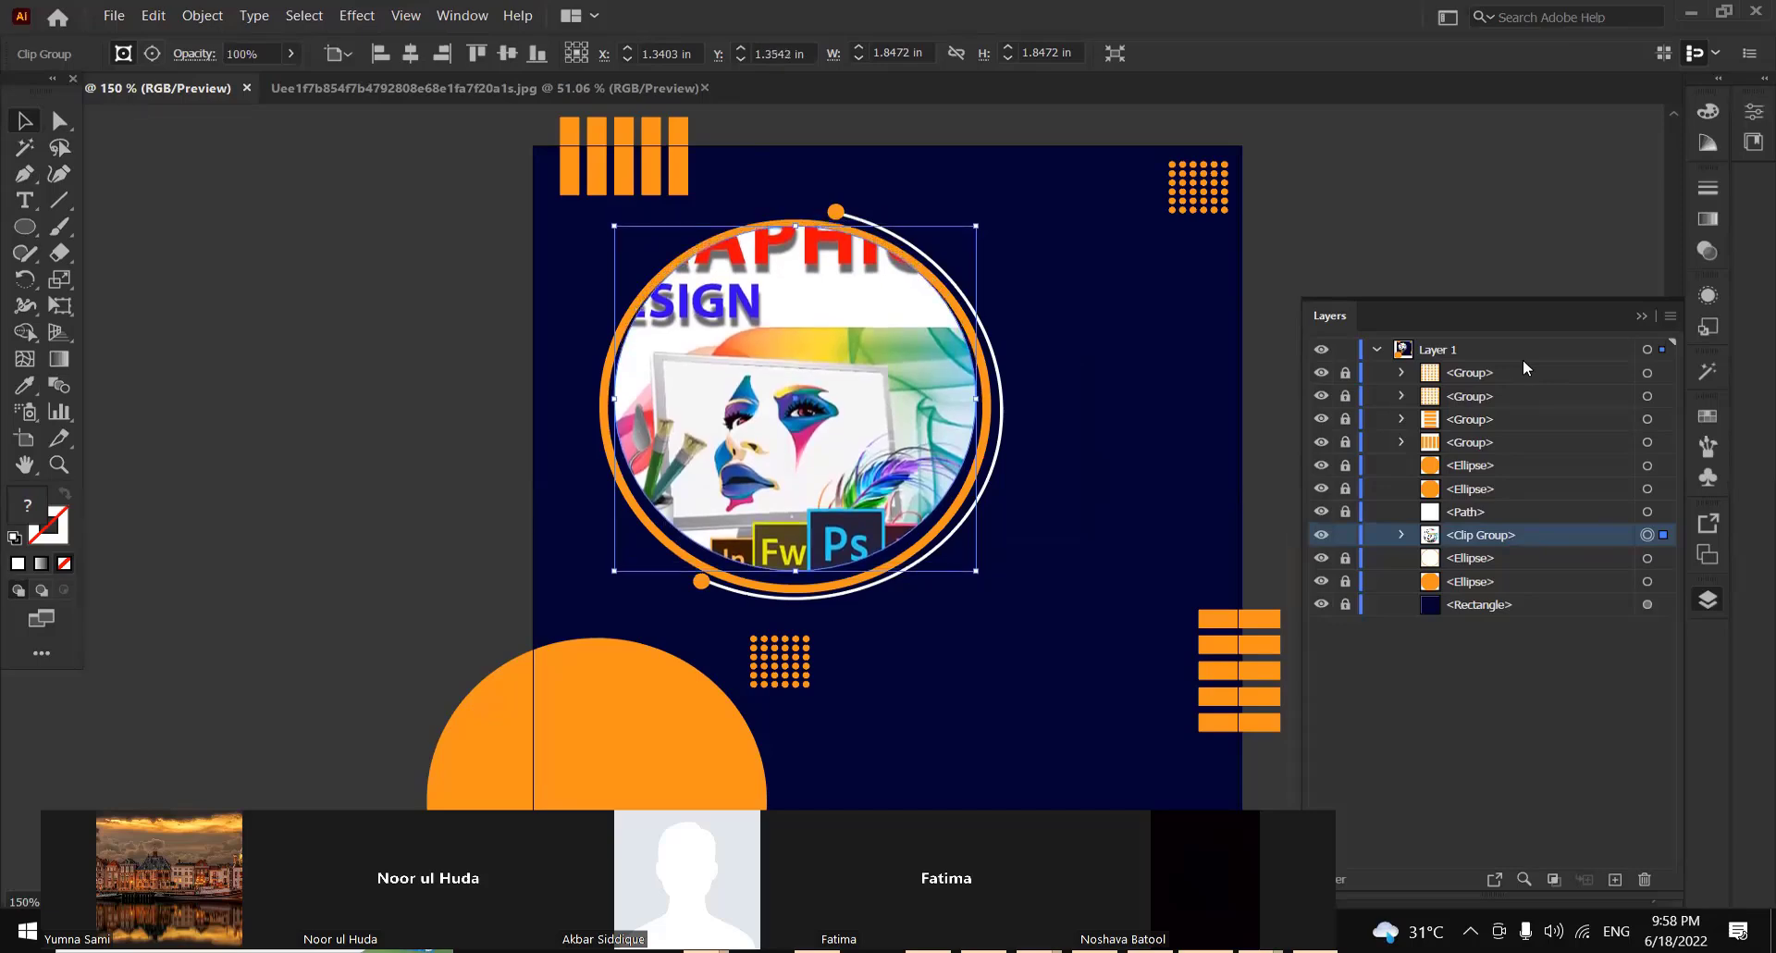
key("Down")
key("Down")
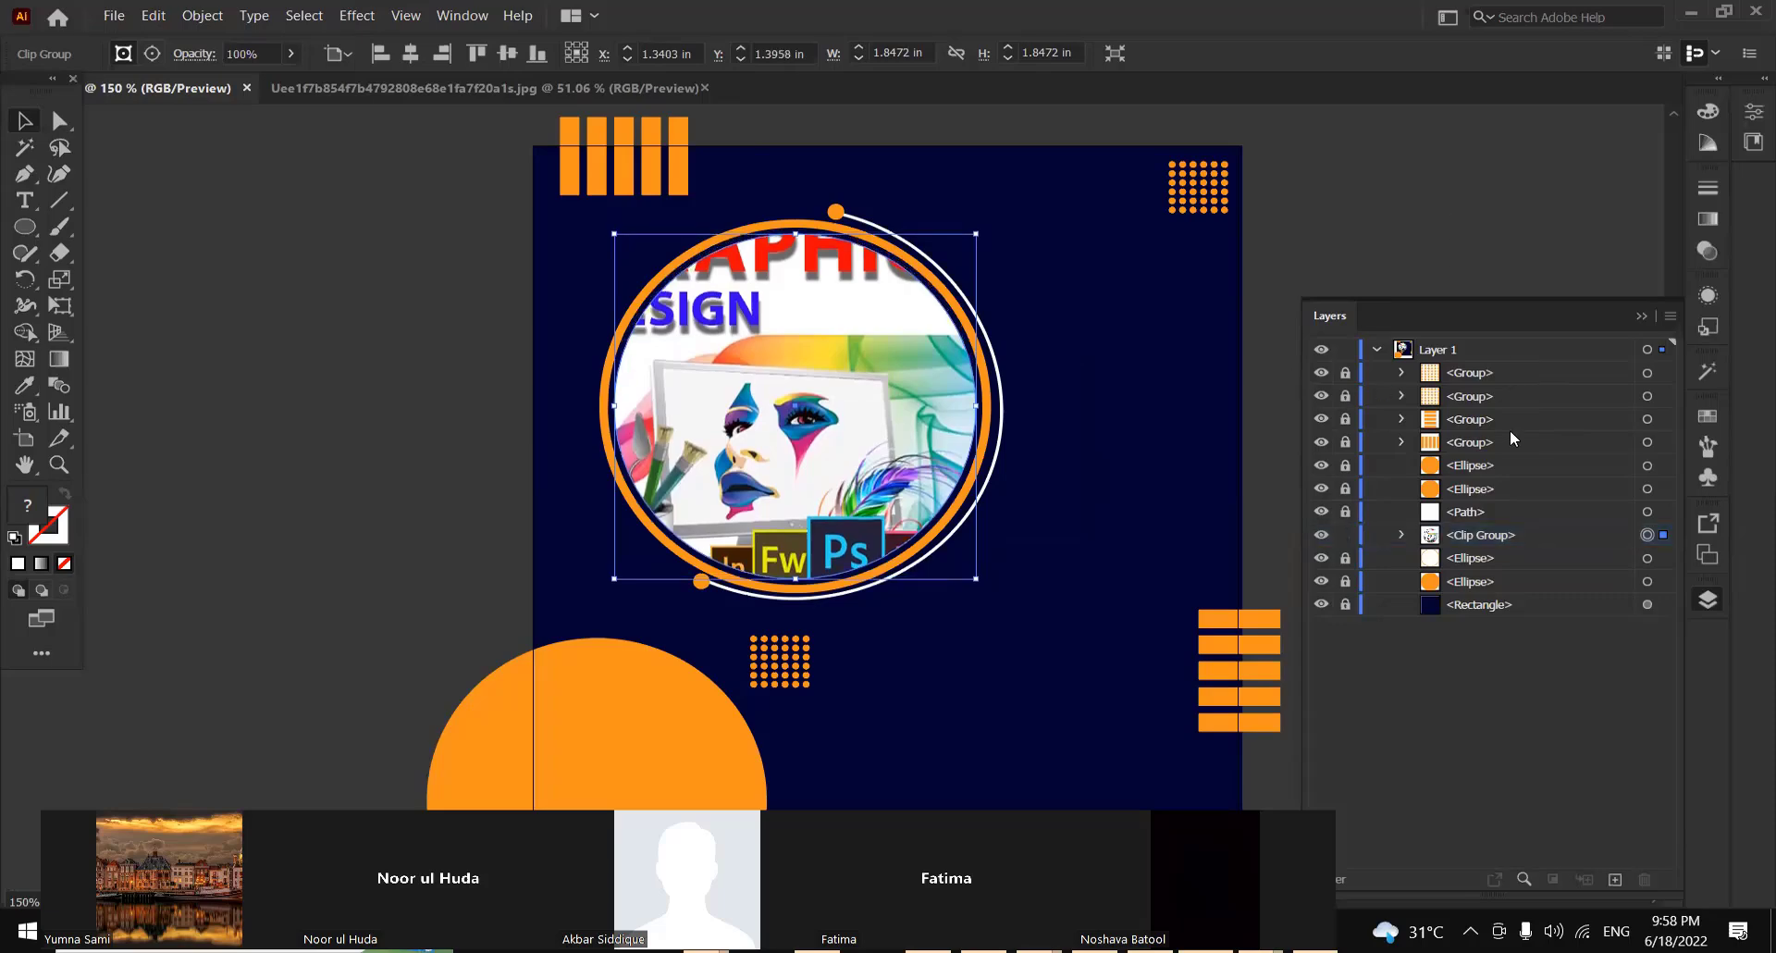
left_click(1401, 535)
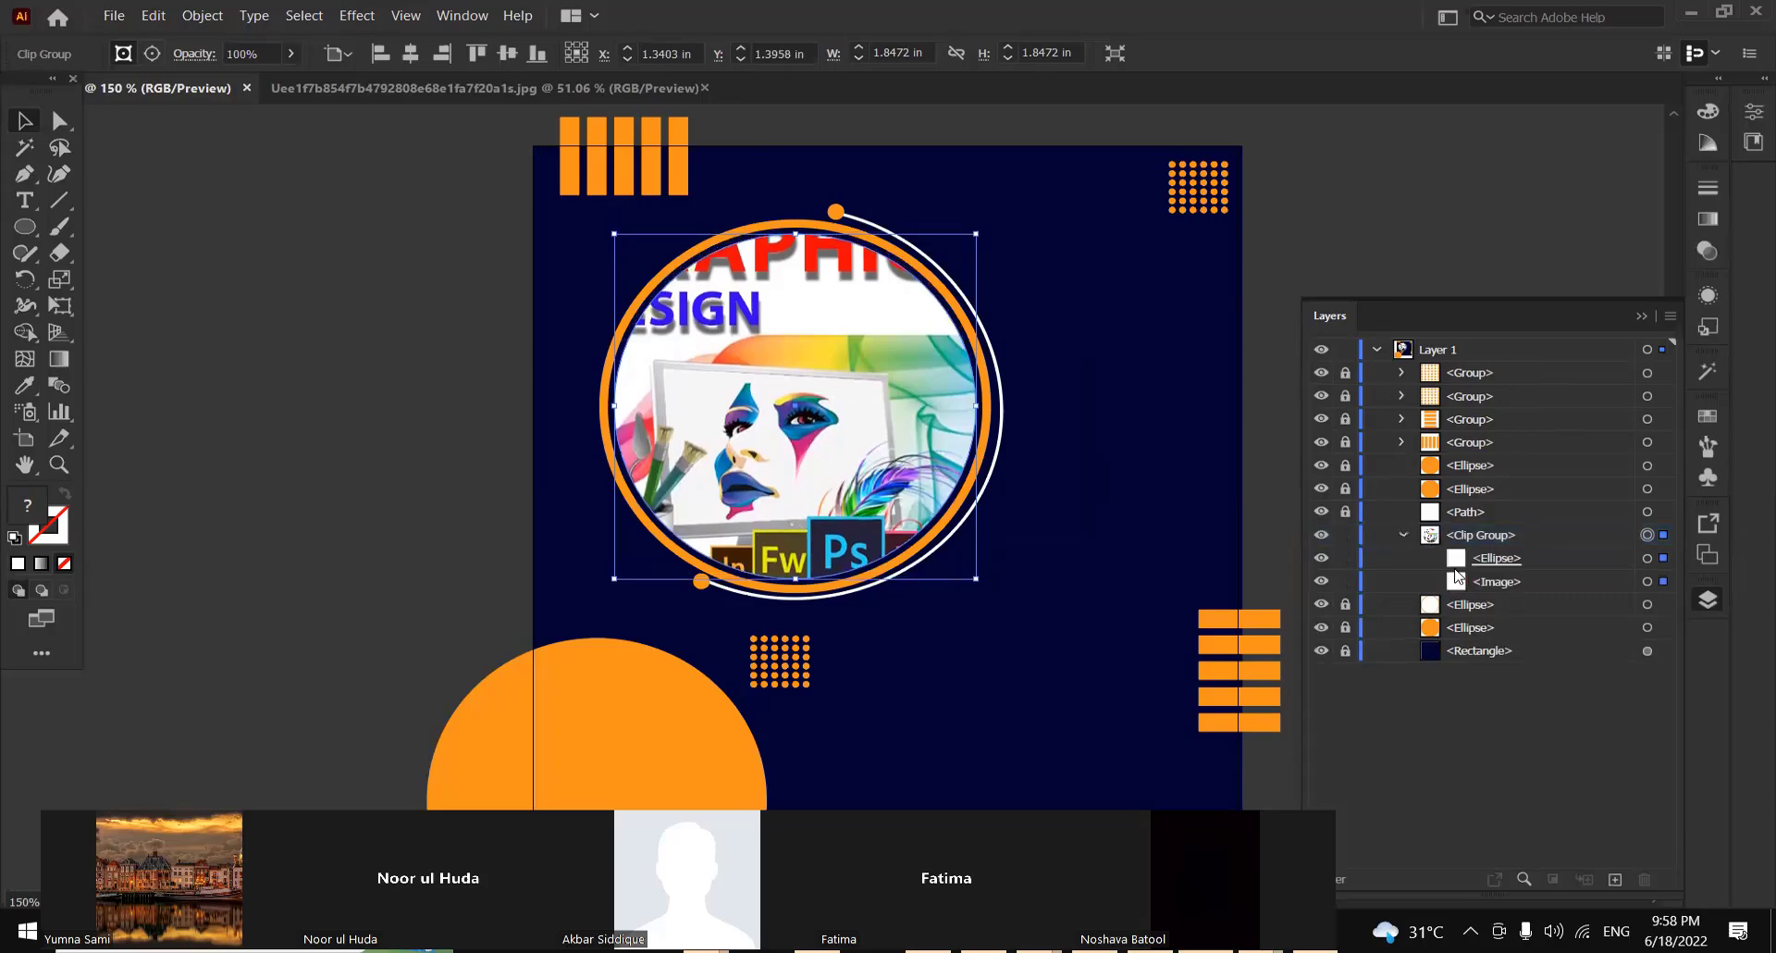
left_click(1600, 582)
double_click(1599, 579)
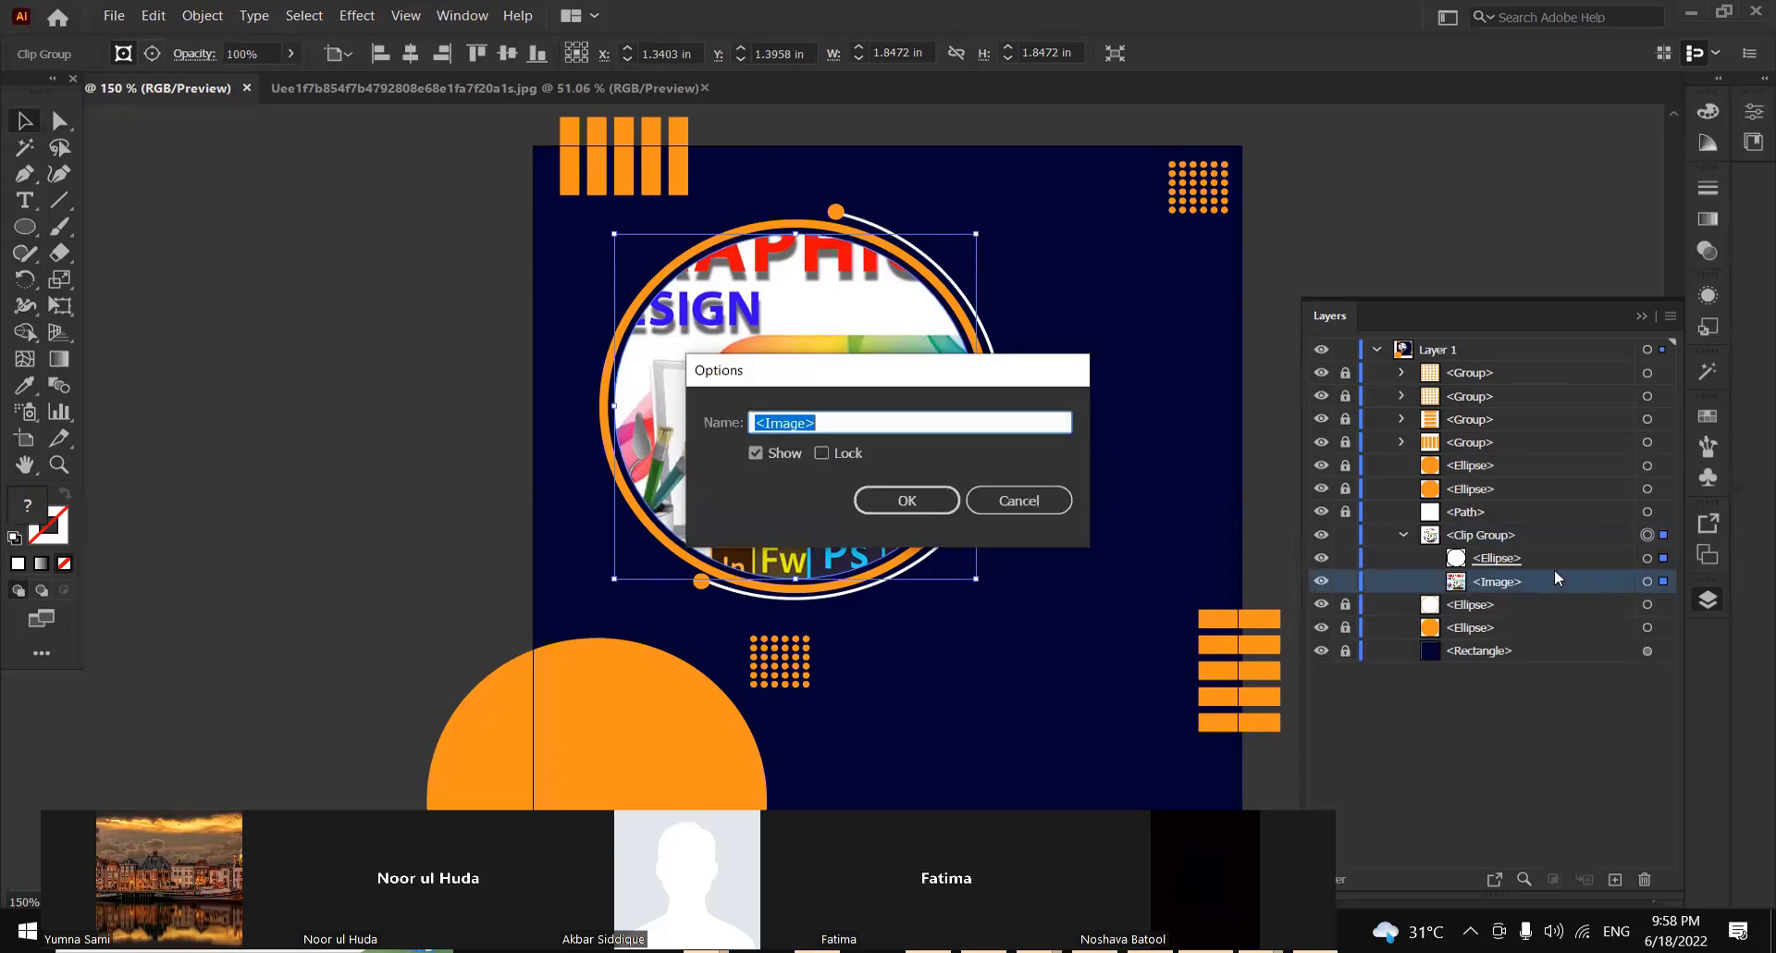
left_click(1021, 501)
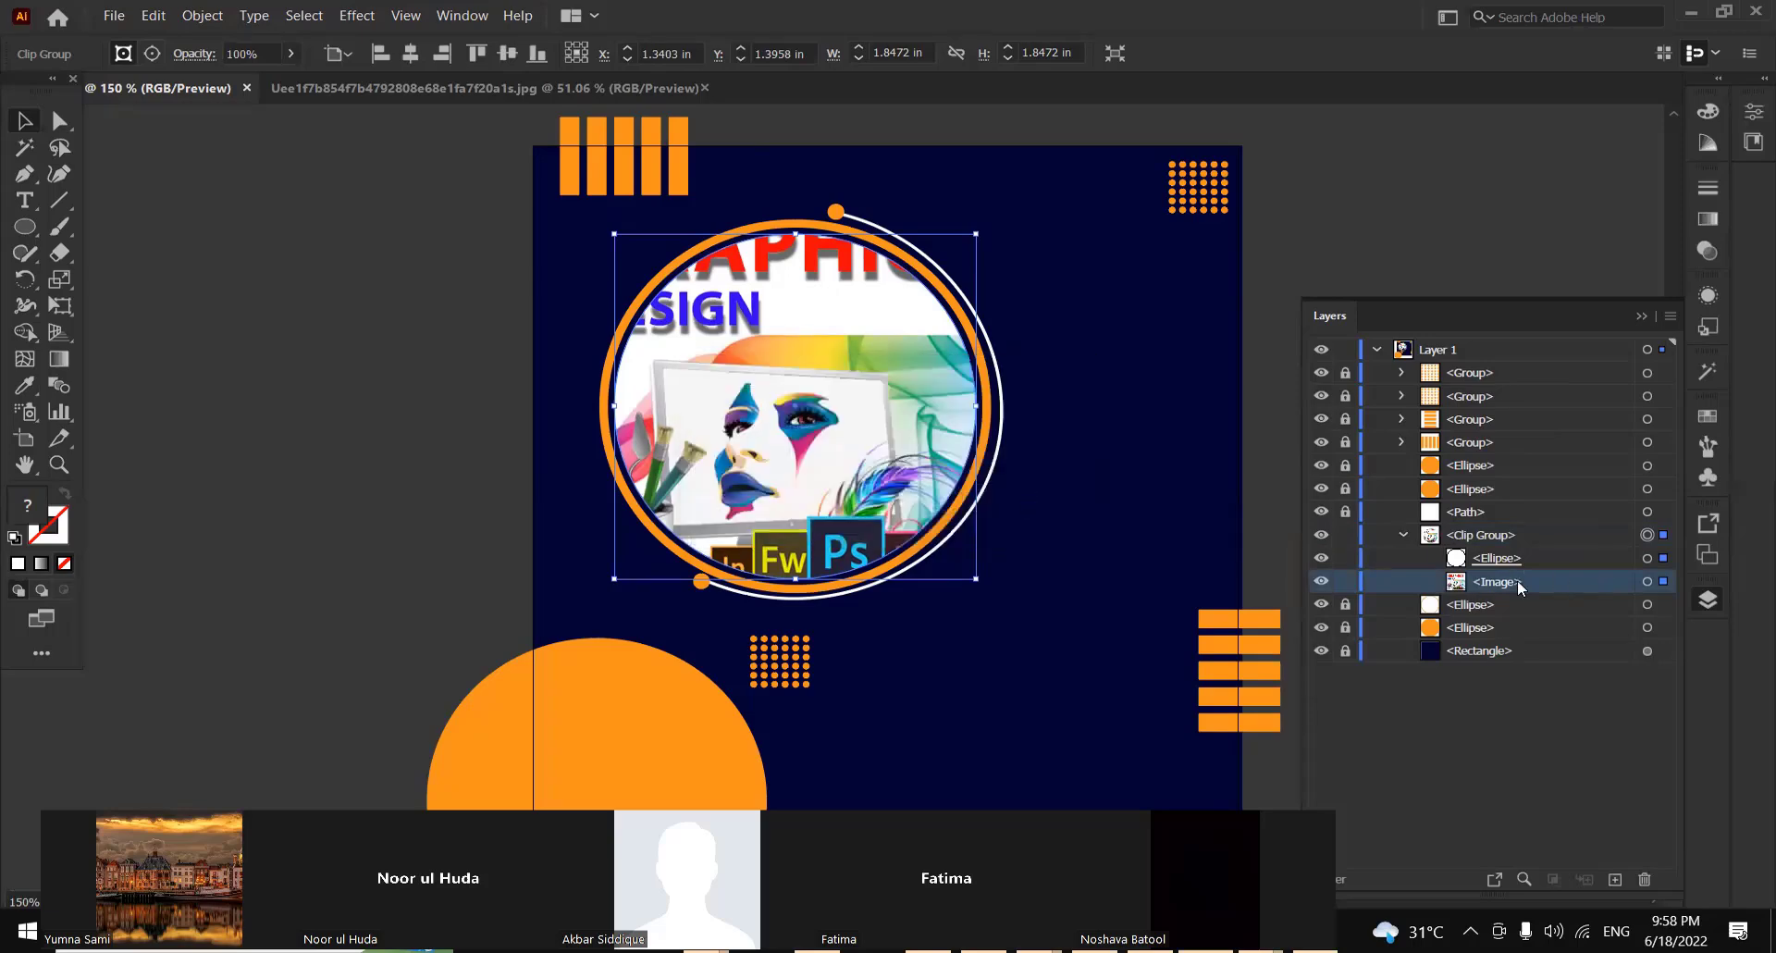
Try hiding the clipped image through its layer options, undo it, and close the reopened options without changes
double_click(1587, 581)
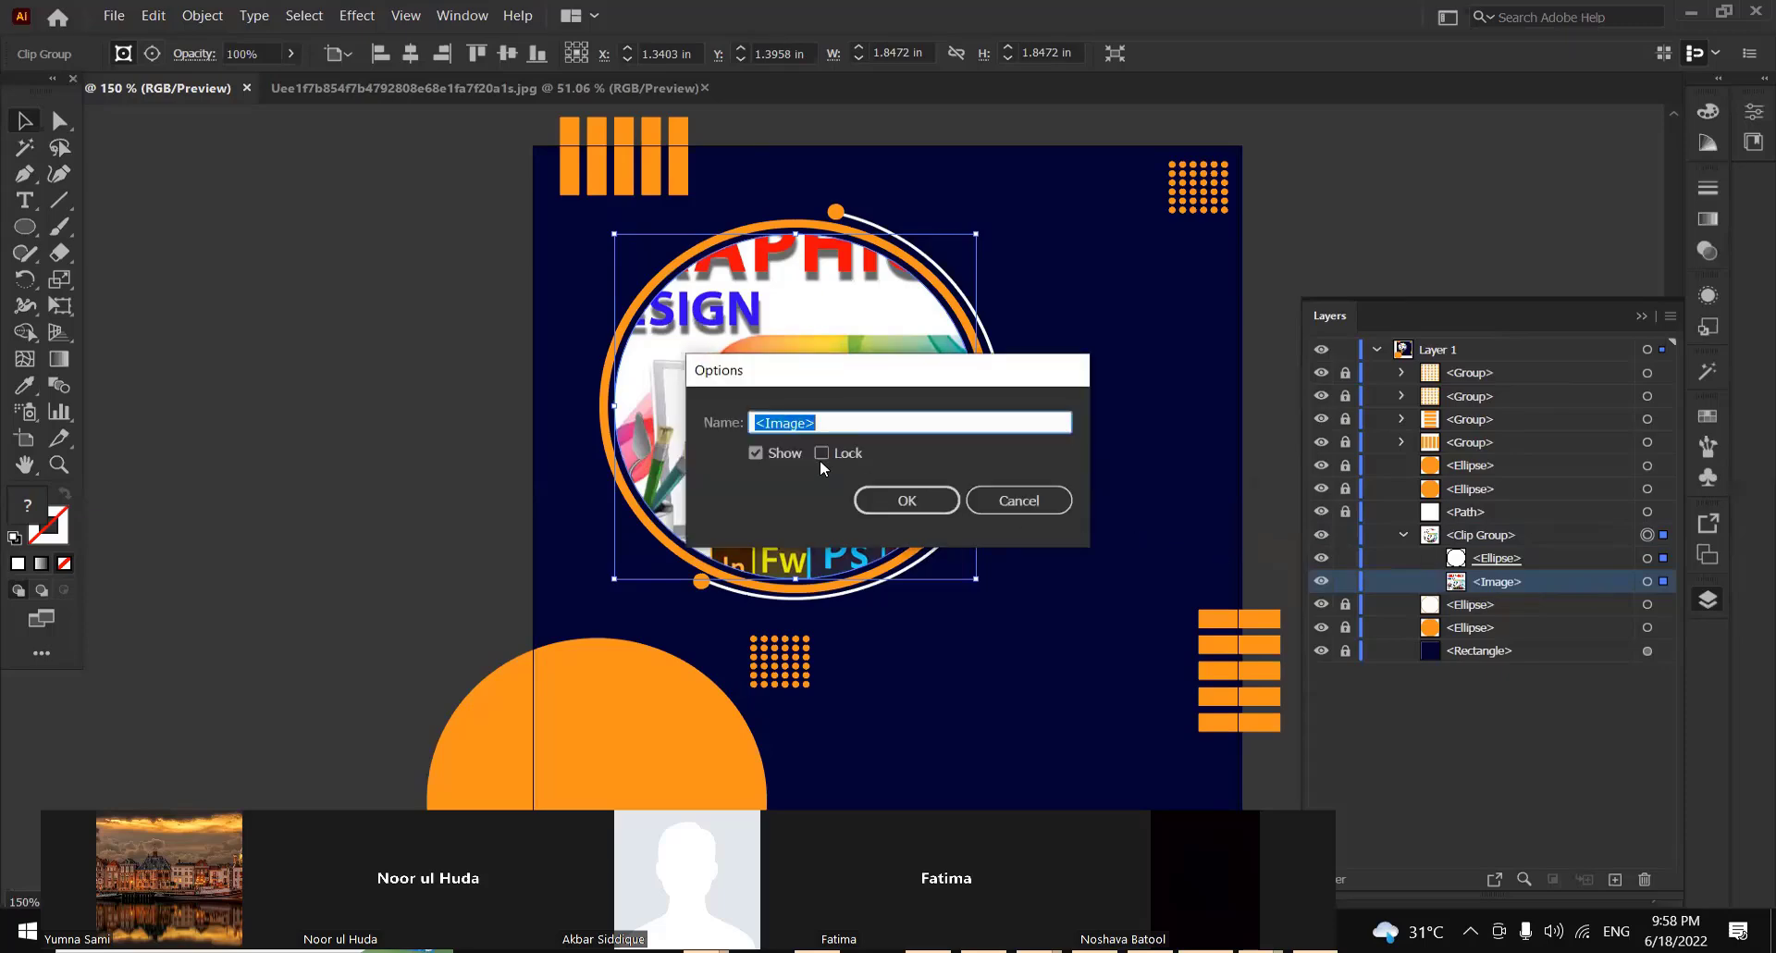
left_click(782, 457)
left_click(893, 500)
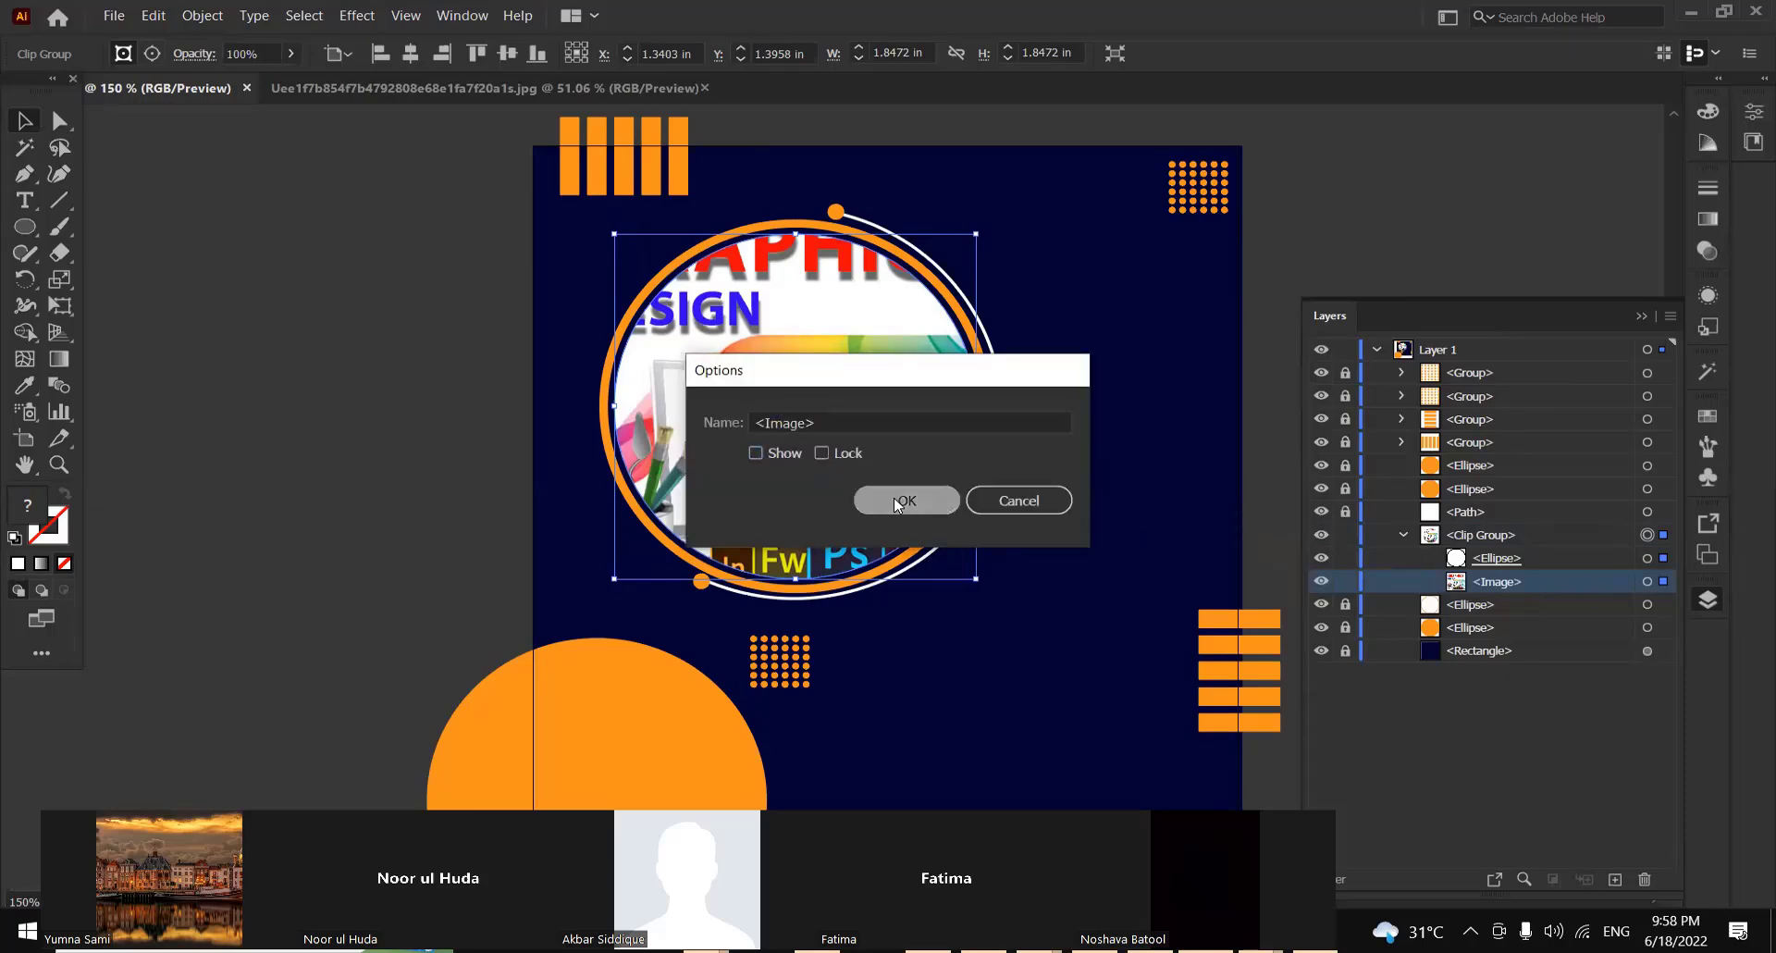
key("ctrl+z")
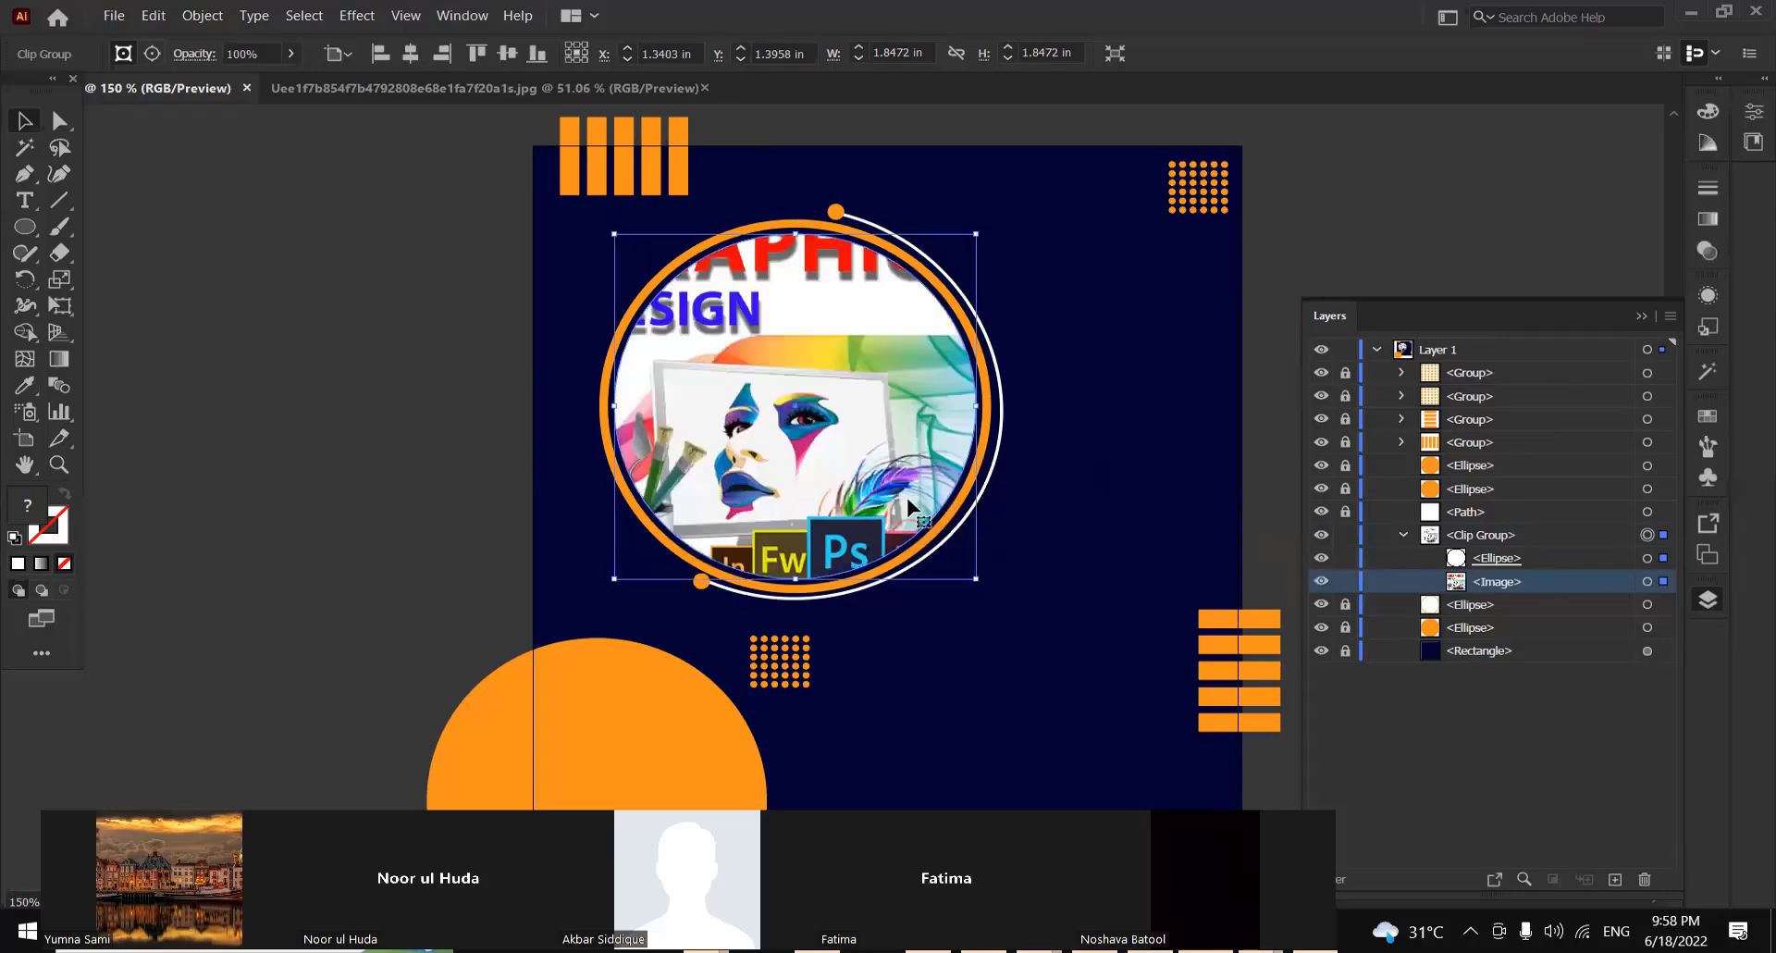
double_click(1545, 583)
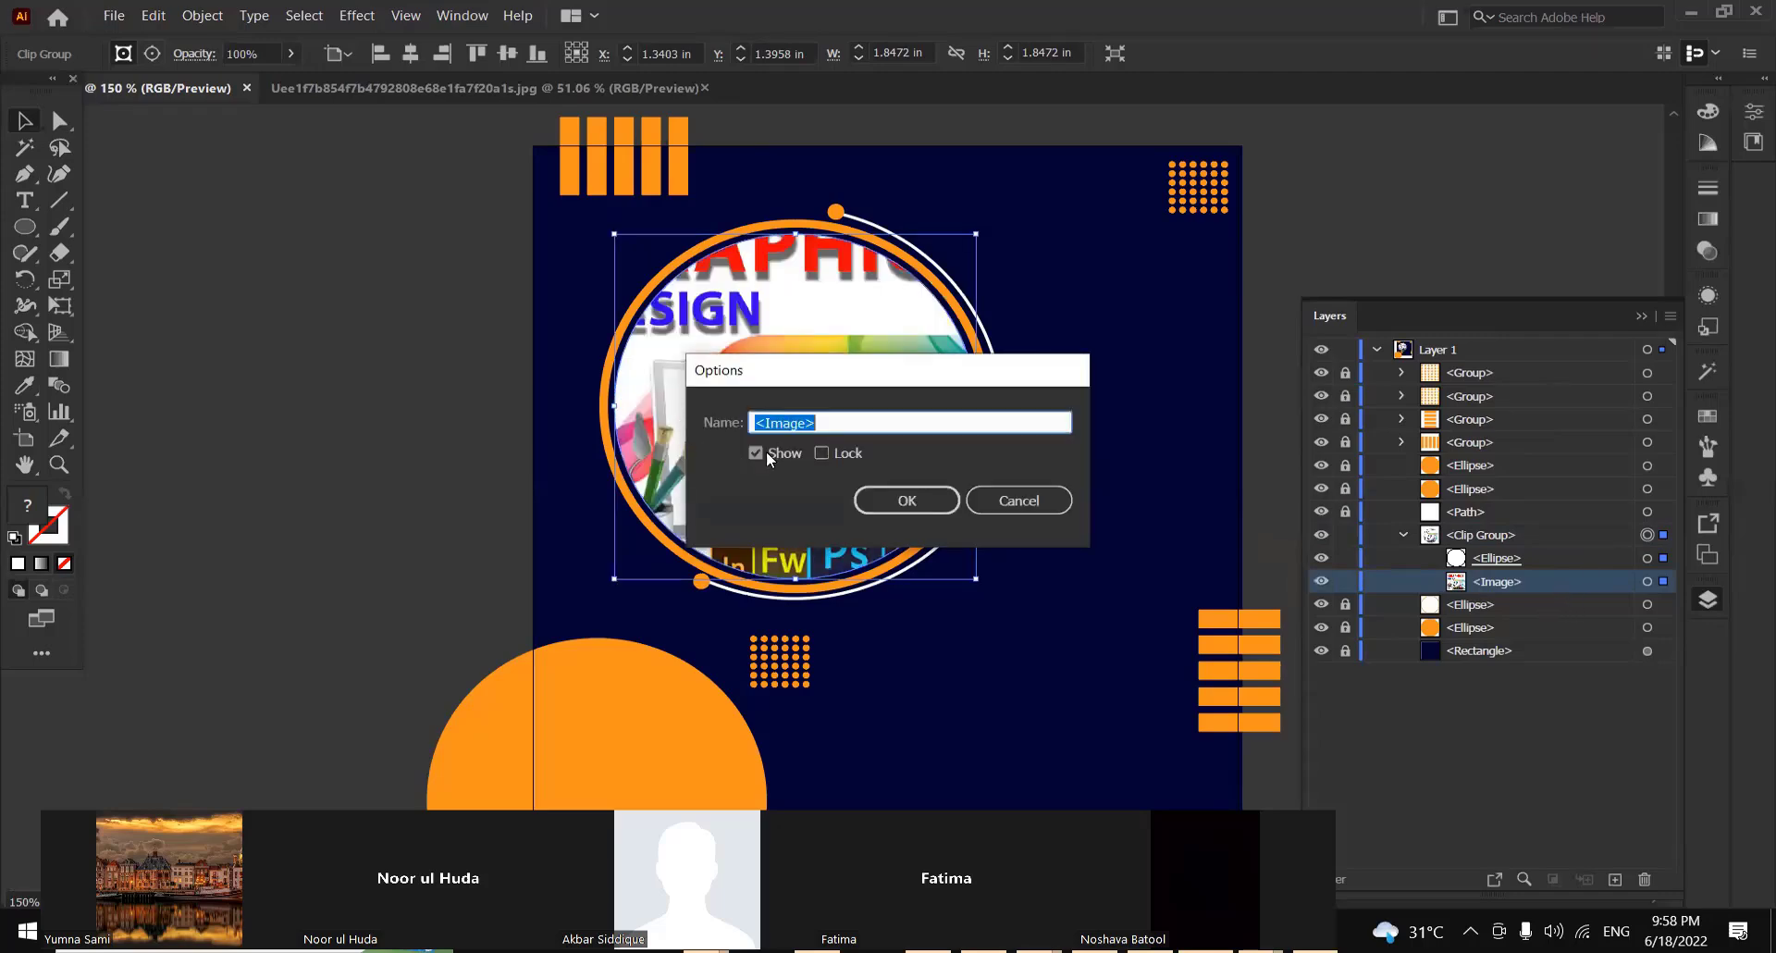
left_click(896, 500)
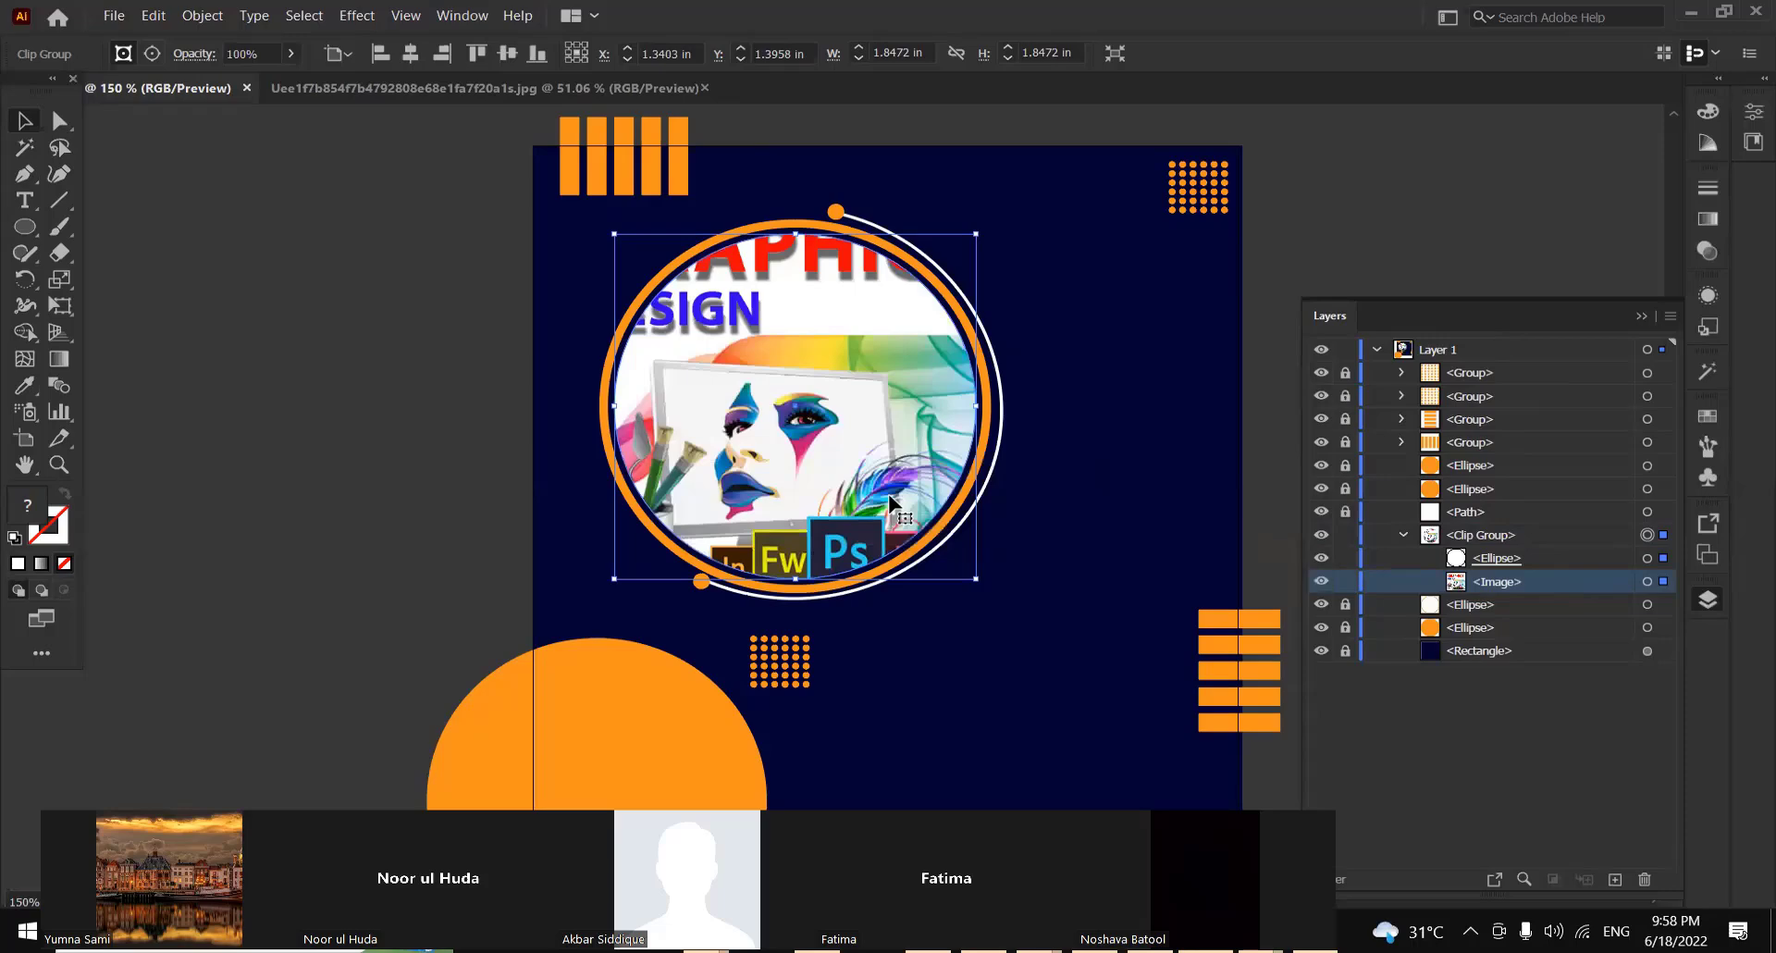
Isolate the clip group, select only its image, enlarge it and shift it so the painted face sits centred in the circle
double_click(833, 314)
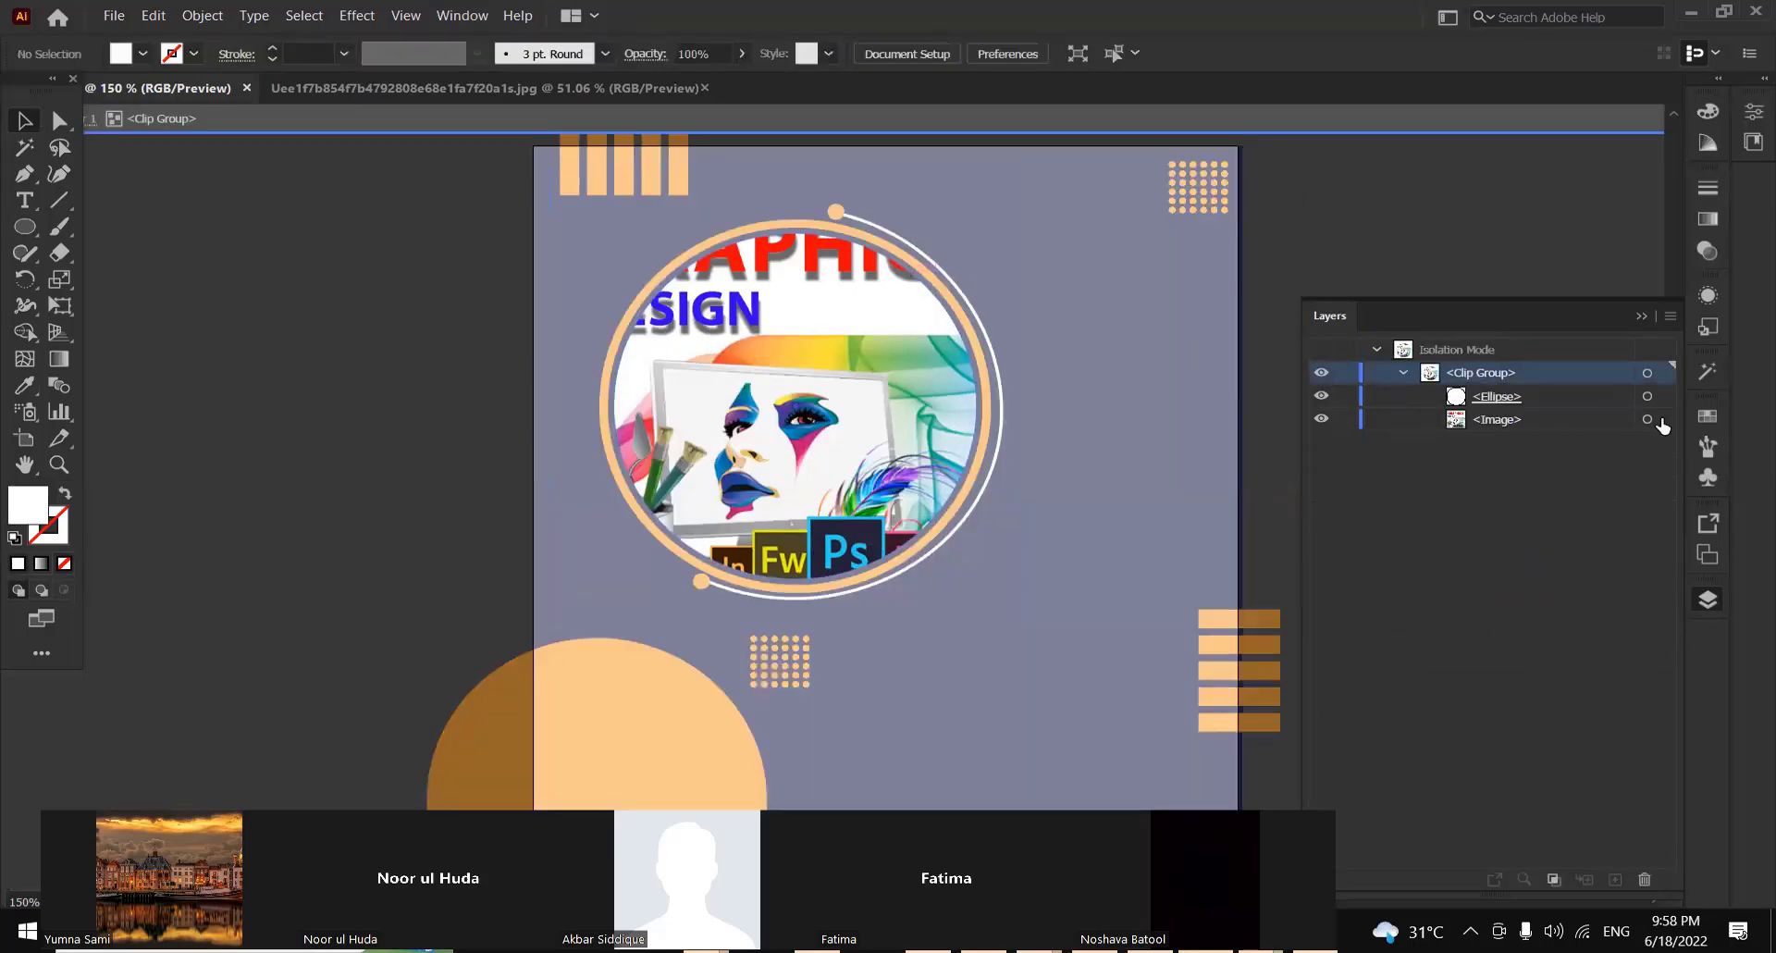
left_click(1645, 419)
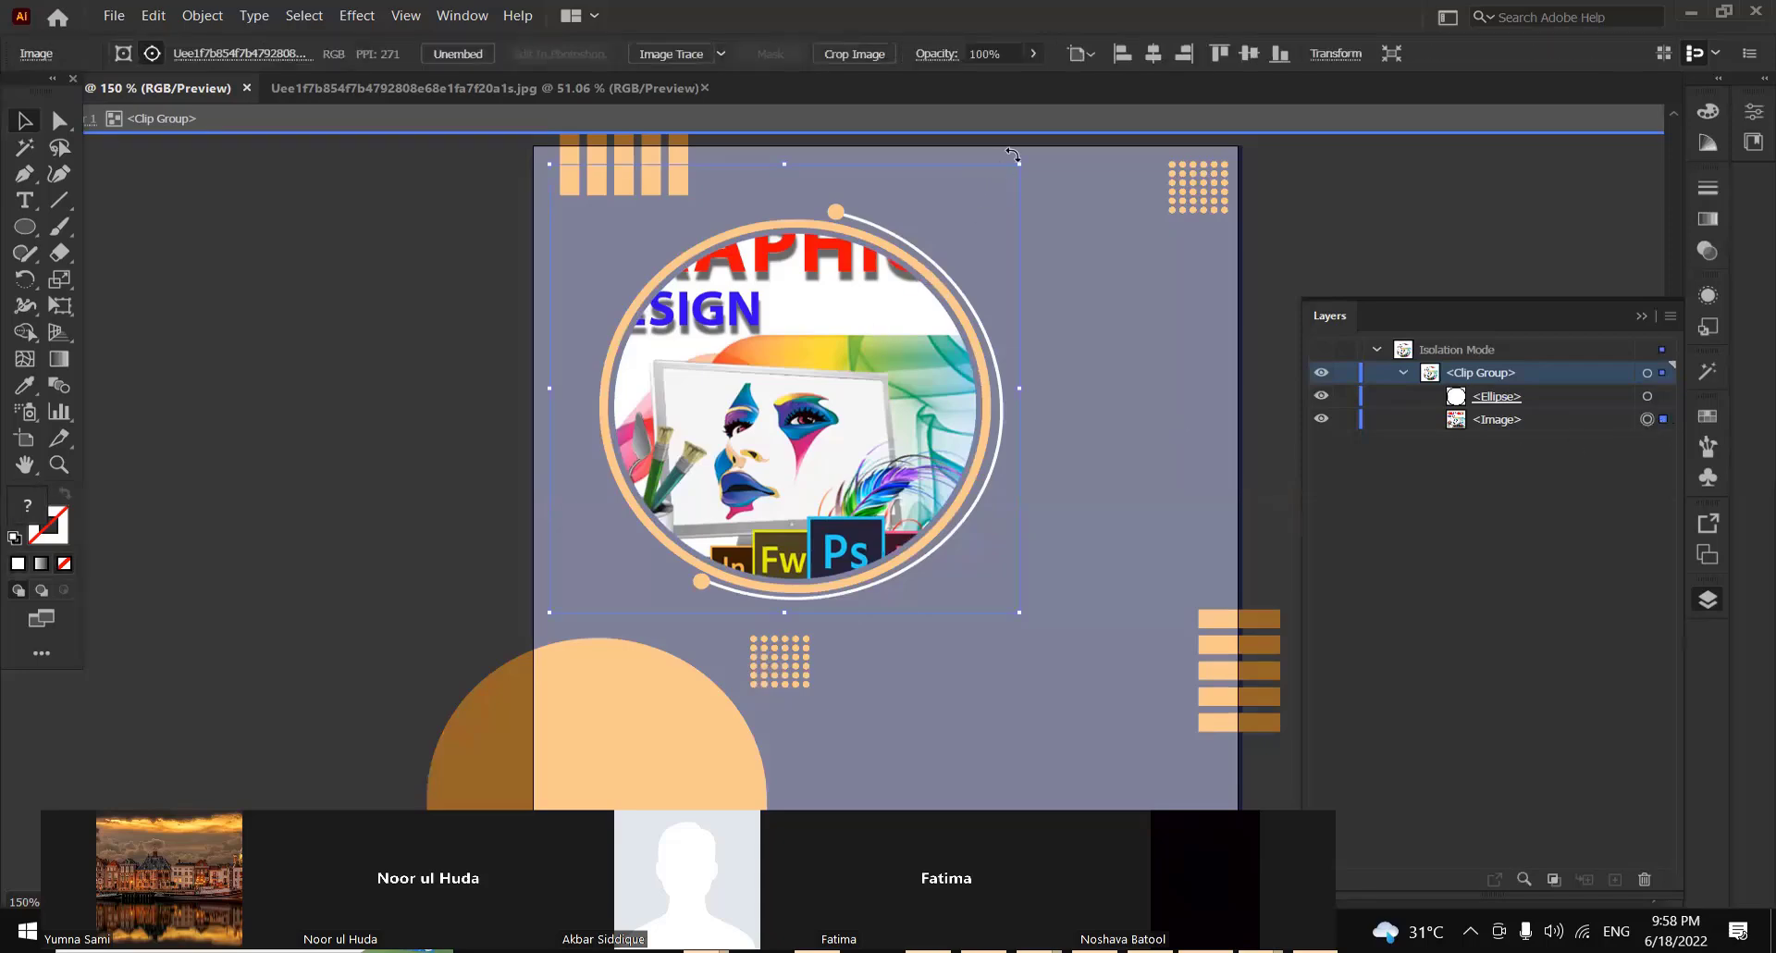
left_click_drag(1022, 169, 1106, 106)
key("Left")
key("Left")
key("Left")
key("Left")
key("Left")
key("Left")
key("Left")
key("Left")
key("Left")
key("Left")
key("Left")
key("Left")
key("Left")
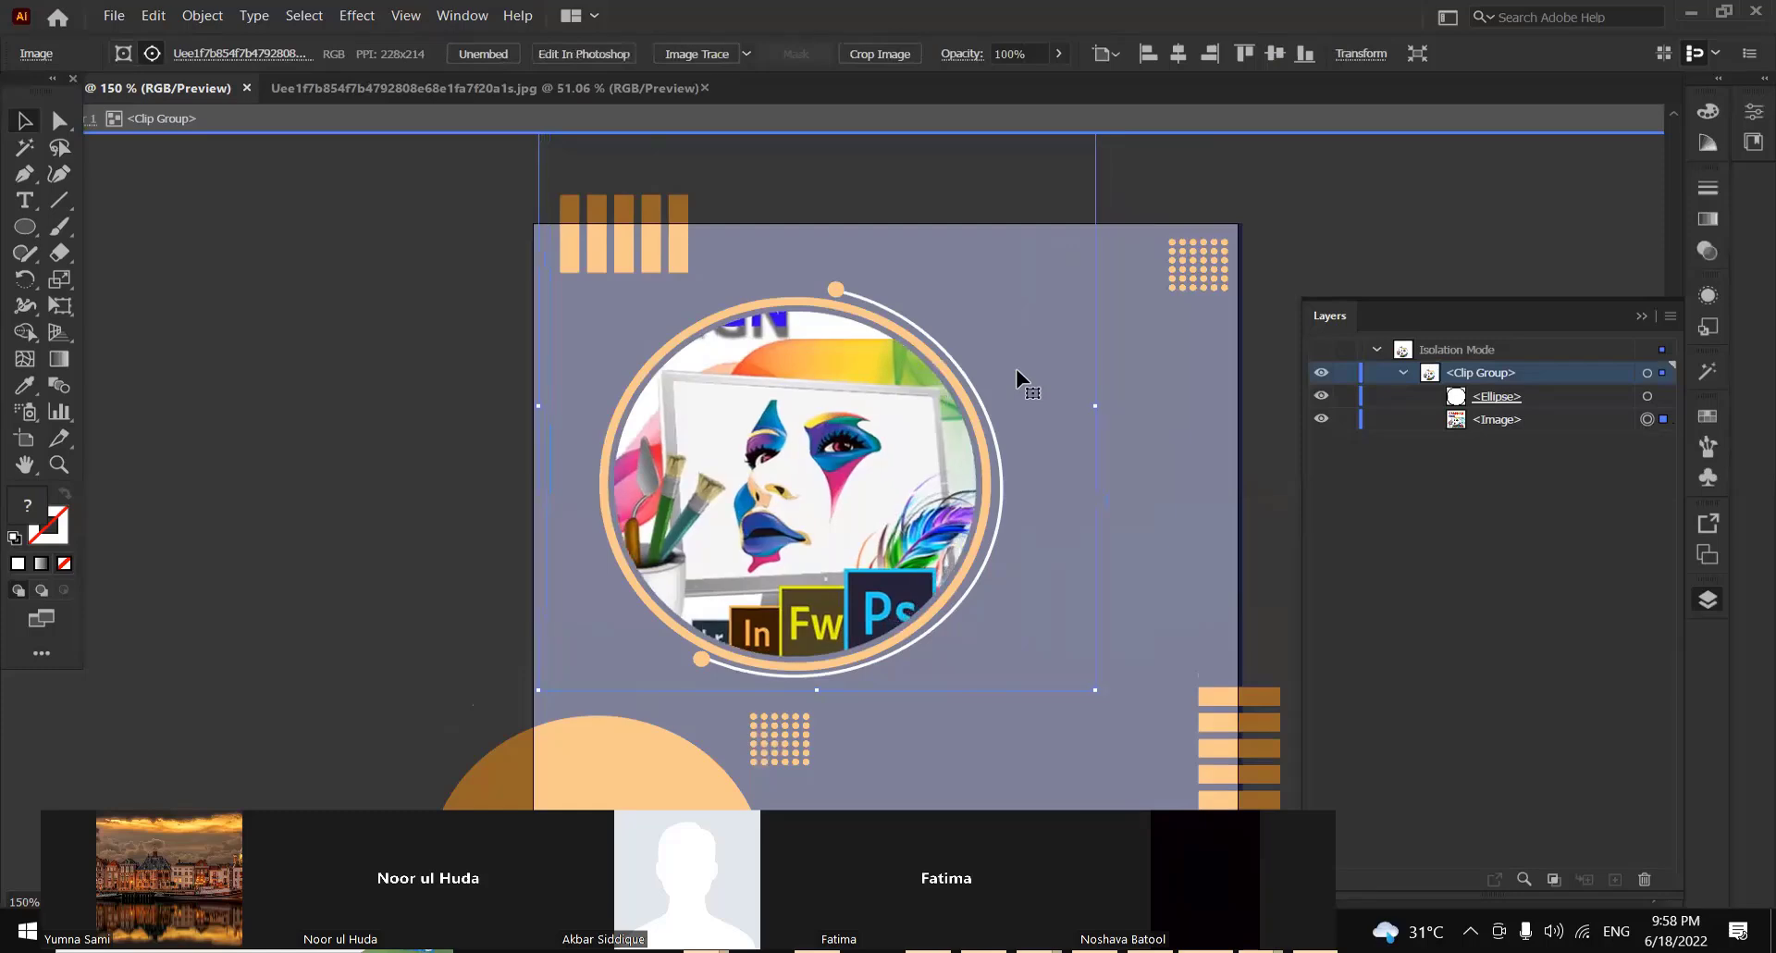
Nudge the clipped image left and up so the software tiles show in the circle, exit isolation mode and collapse the layer list
key("Left")
key("Left")
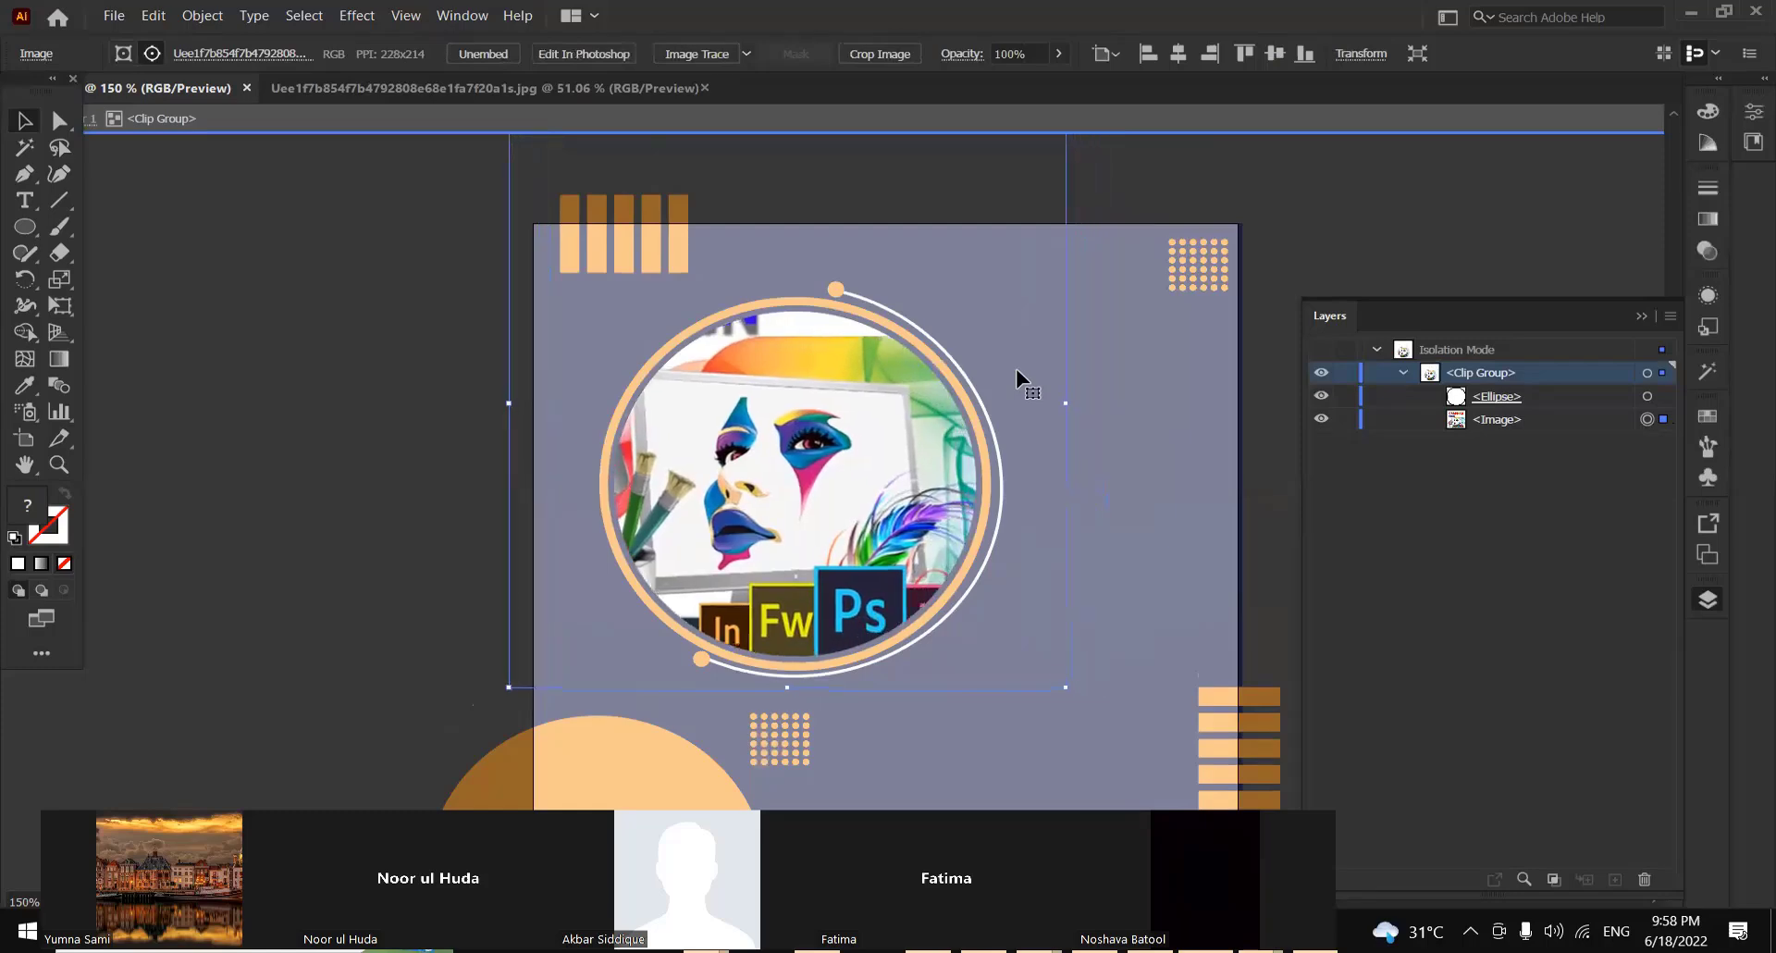
key("Up")
key("Up")
key("Up")
key("Up")
key("Up")
key("Up")
key("Up")
key("Up")
key("Up")
key("Up")
key("Left")
key("Left")
key("Left")
key("Left")
key("Left")
key("Left")
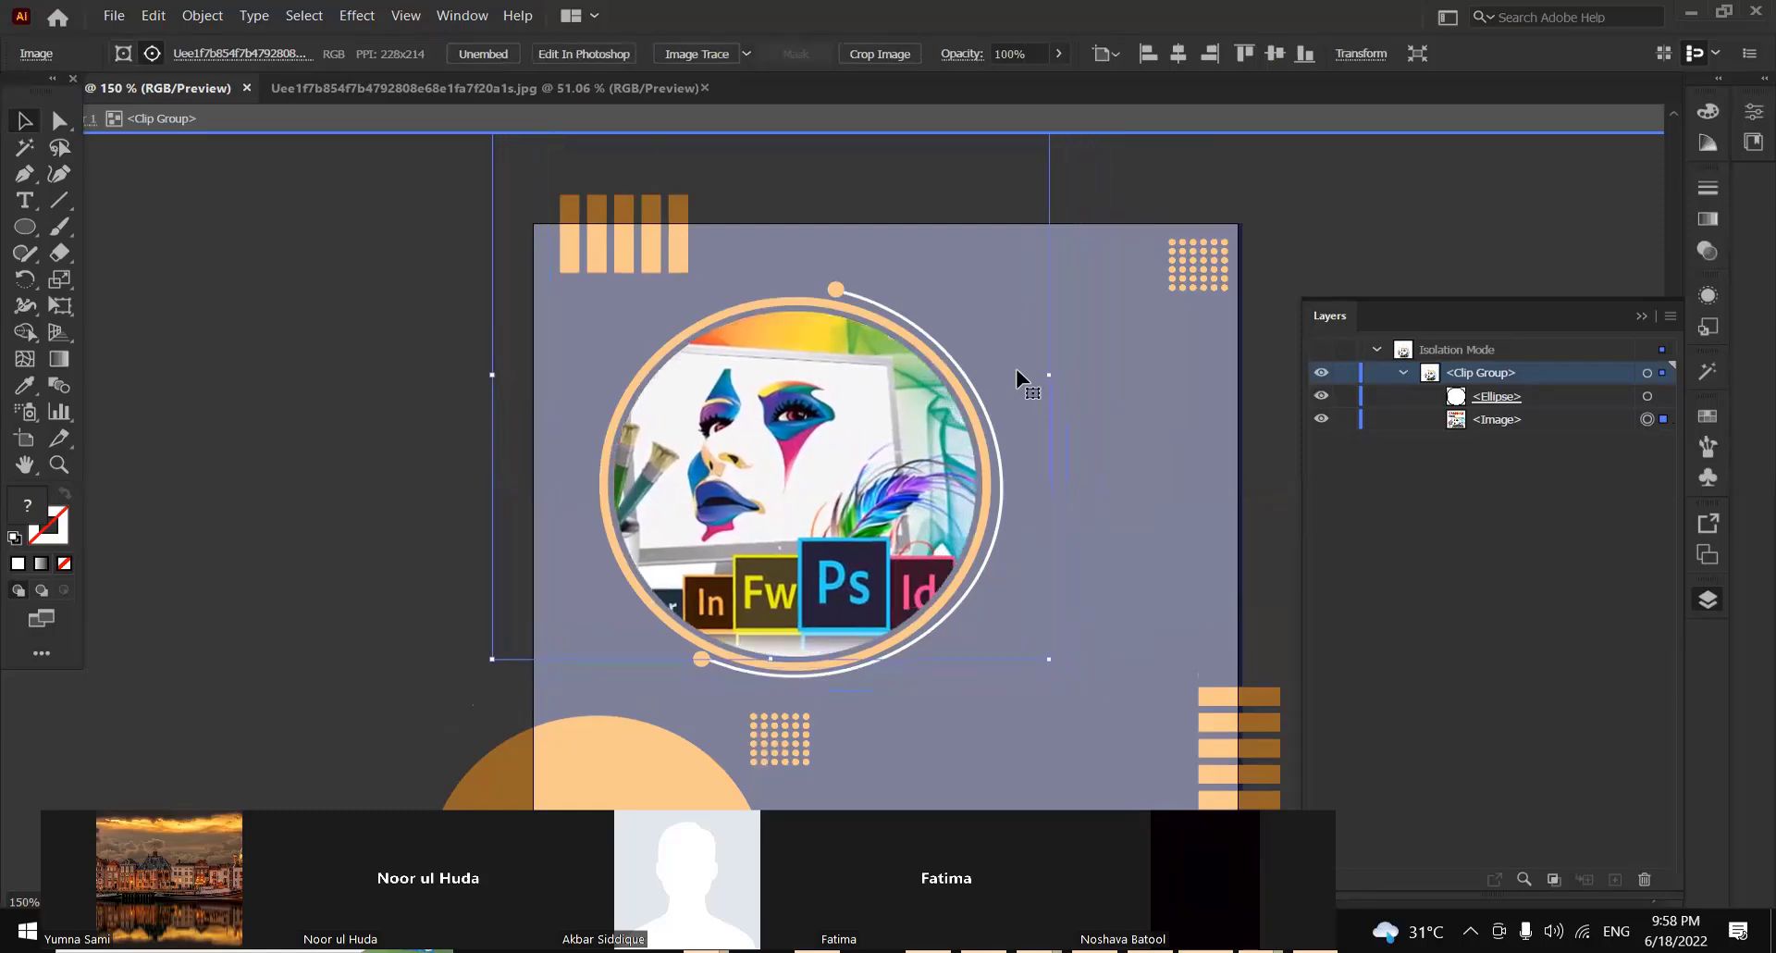
key("Left")
key("Left")
key("Left")
key("Left")
key("Left")
key("Left")
key("Left")
key("Left")
key("Left")
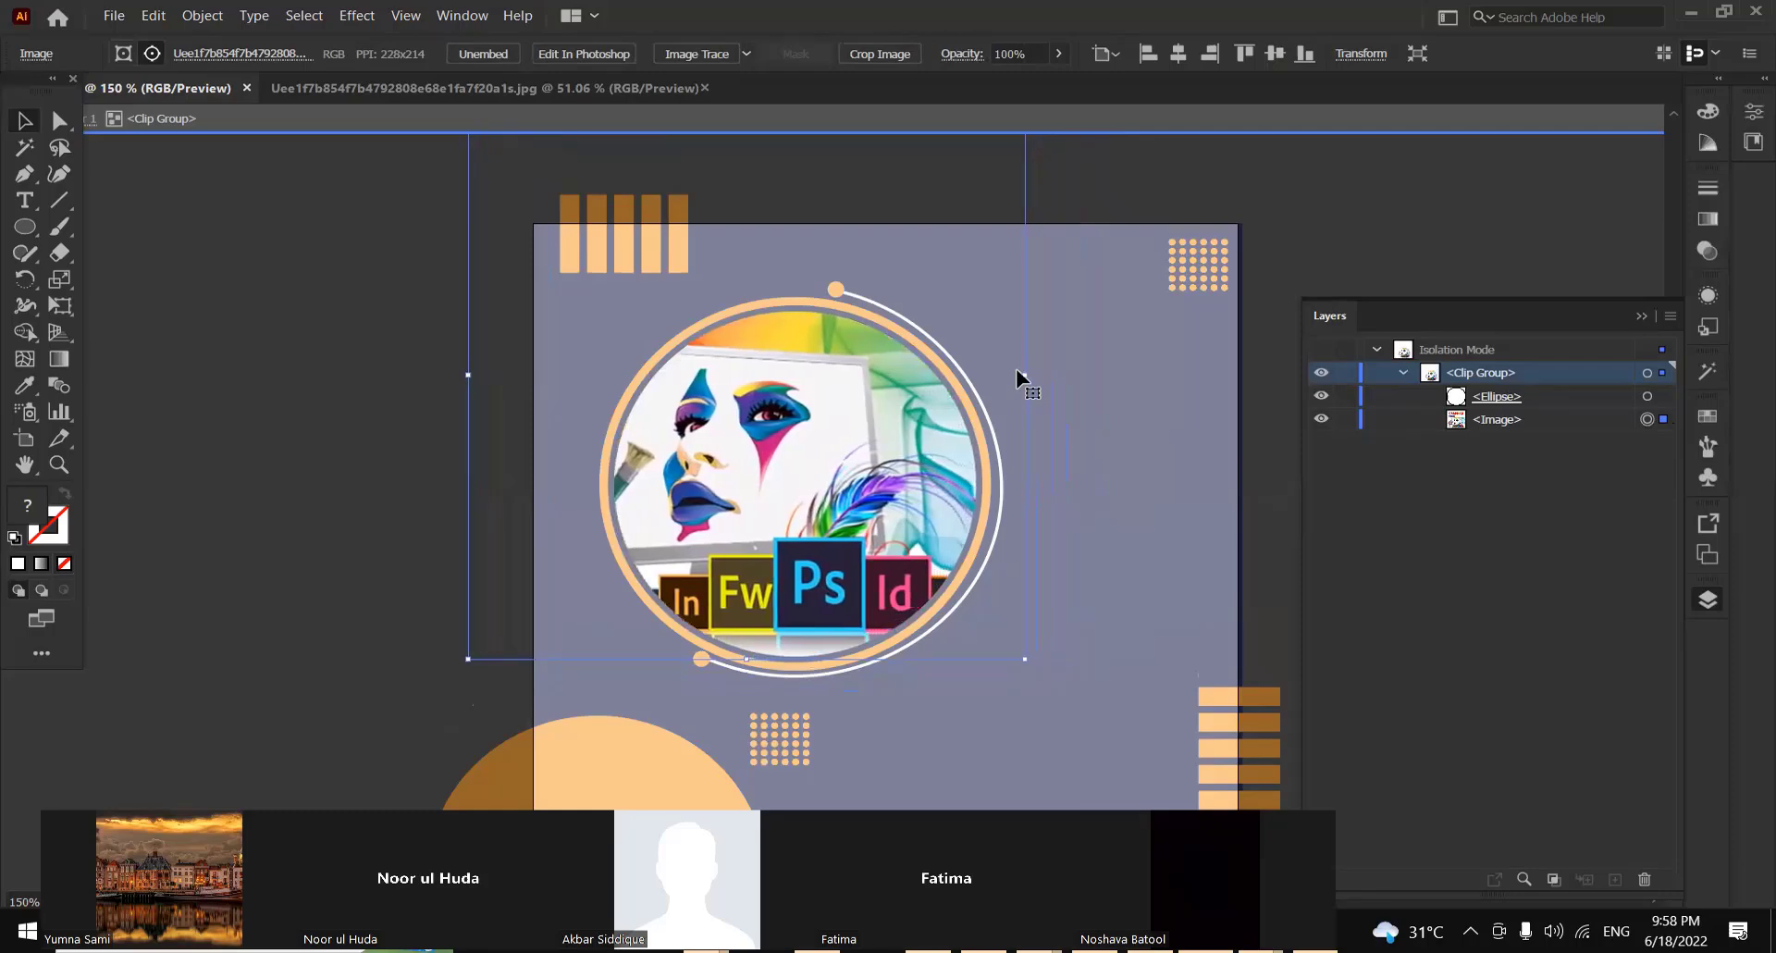
key("Left")
key("Left")
key("Left")
key("Left")
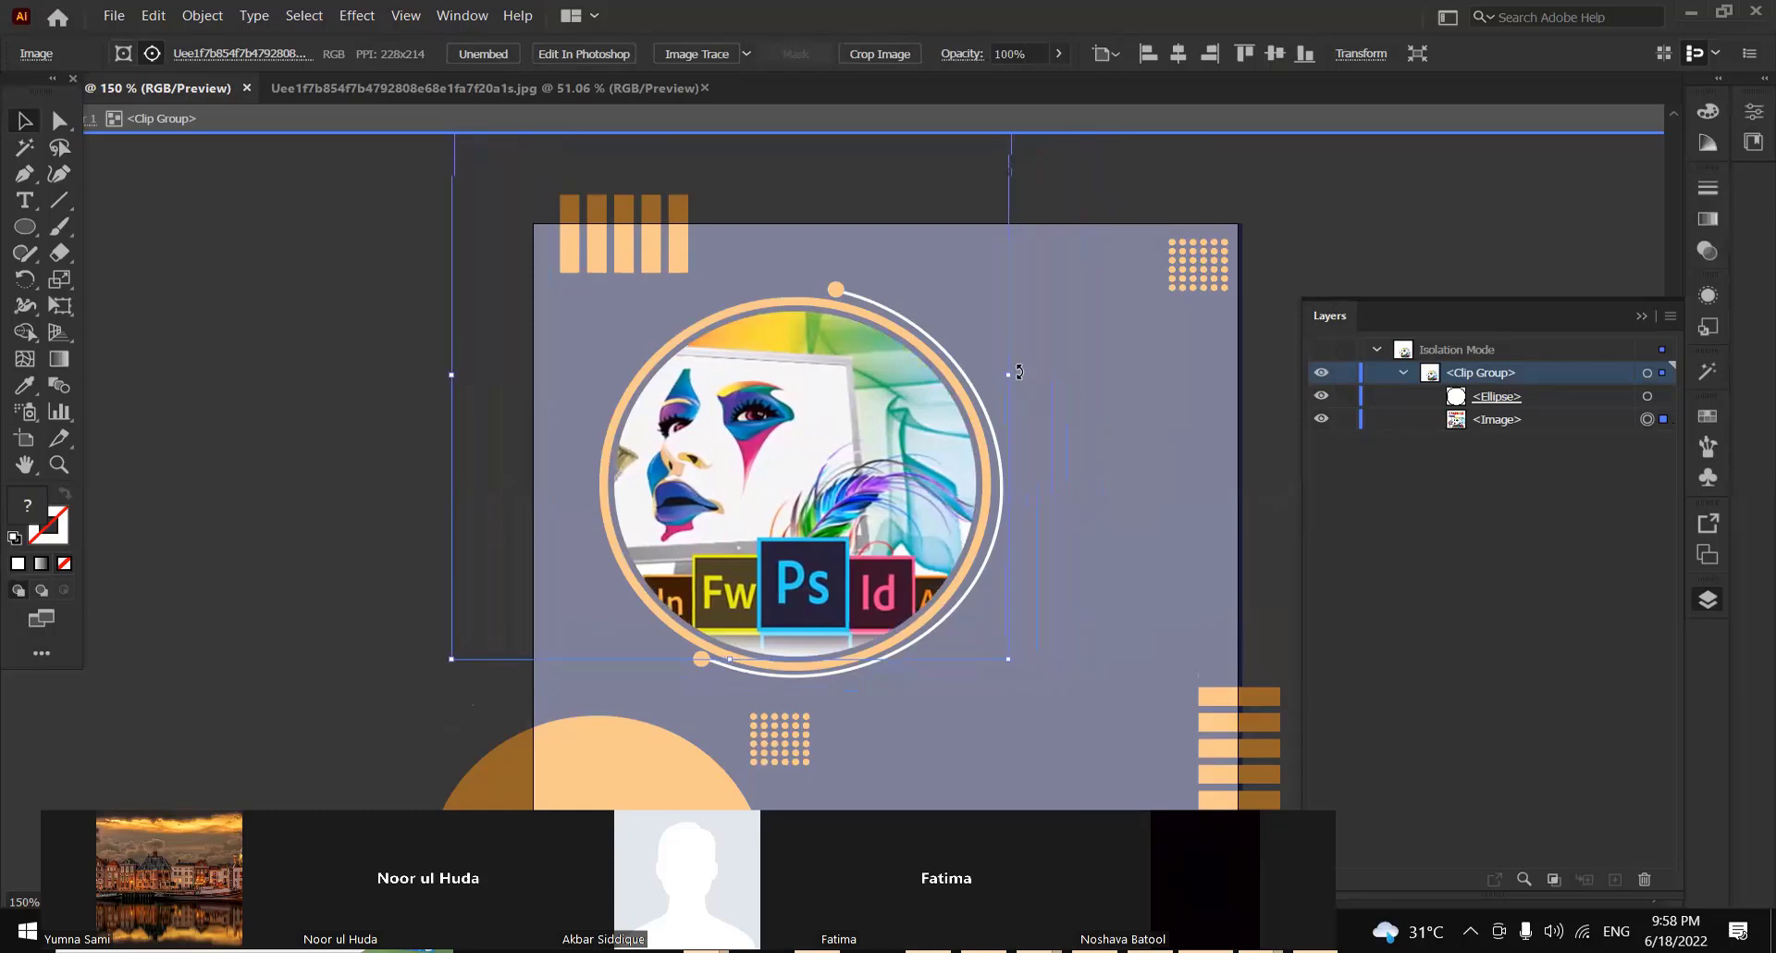
double_click(1375, 196)
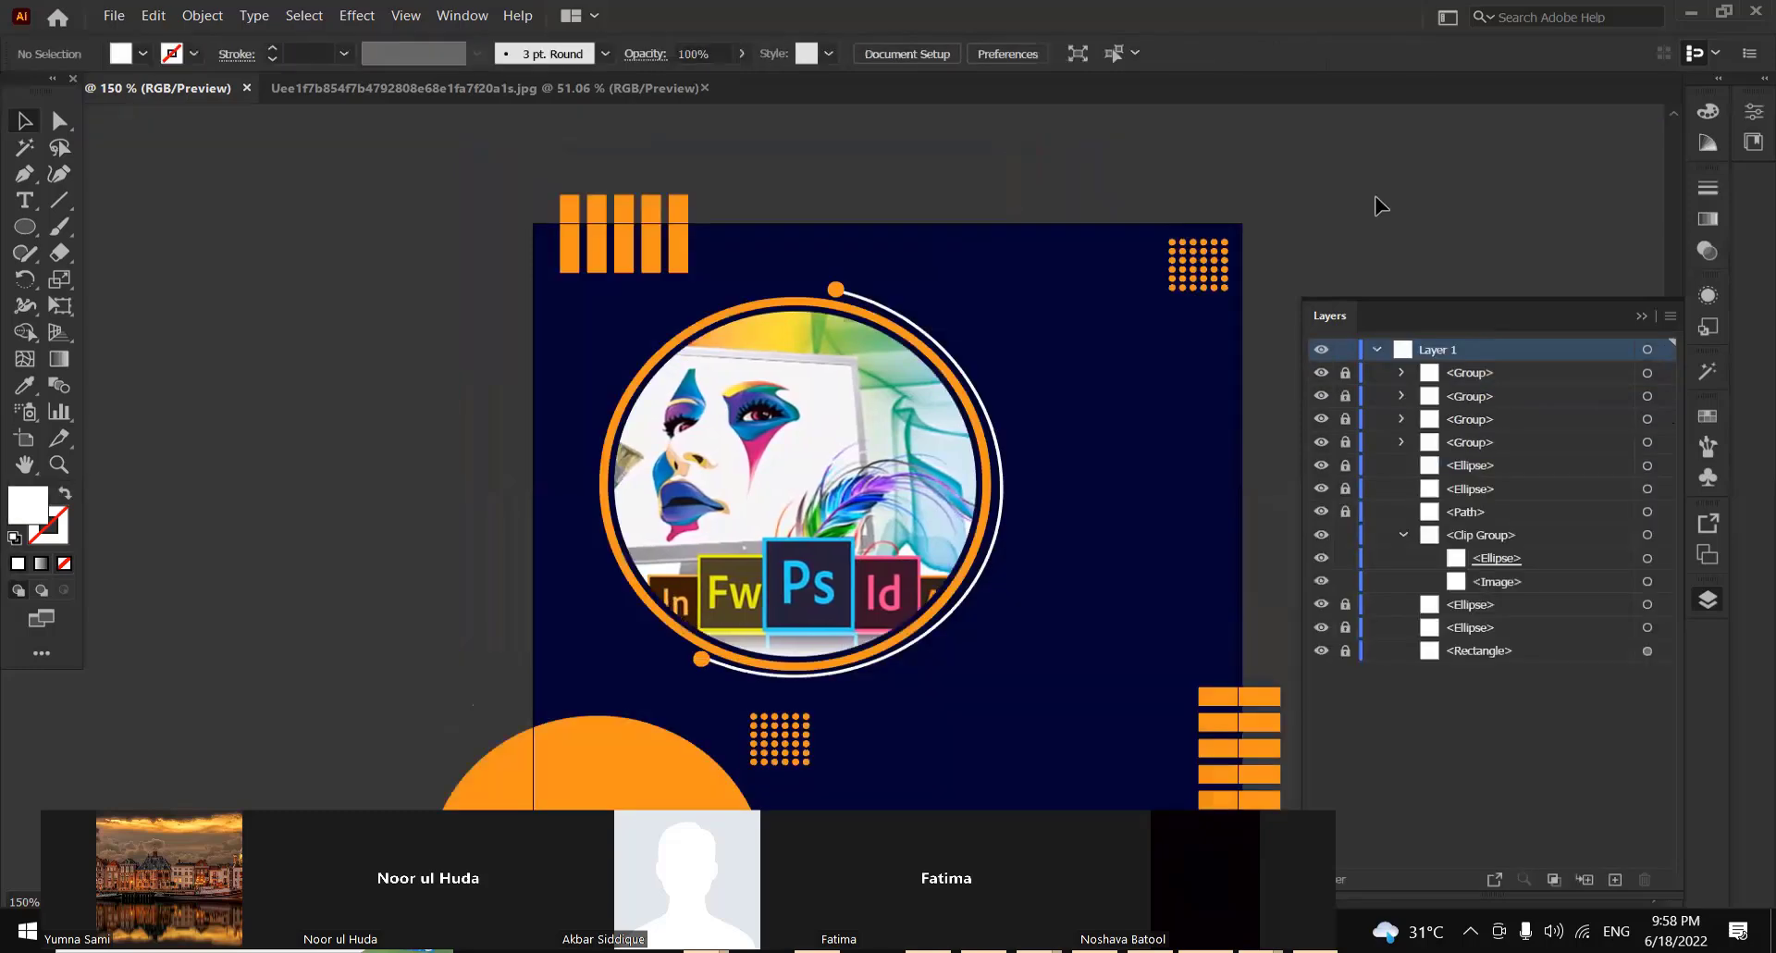
left_click(1641, 317)
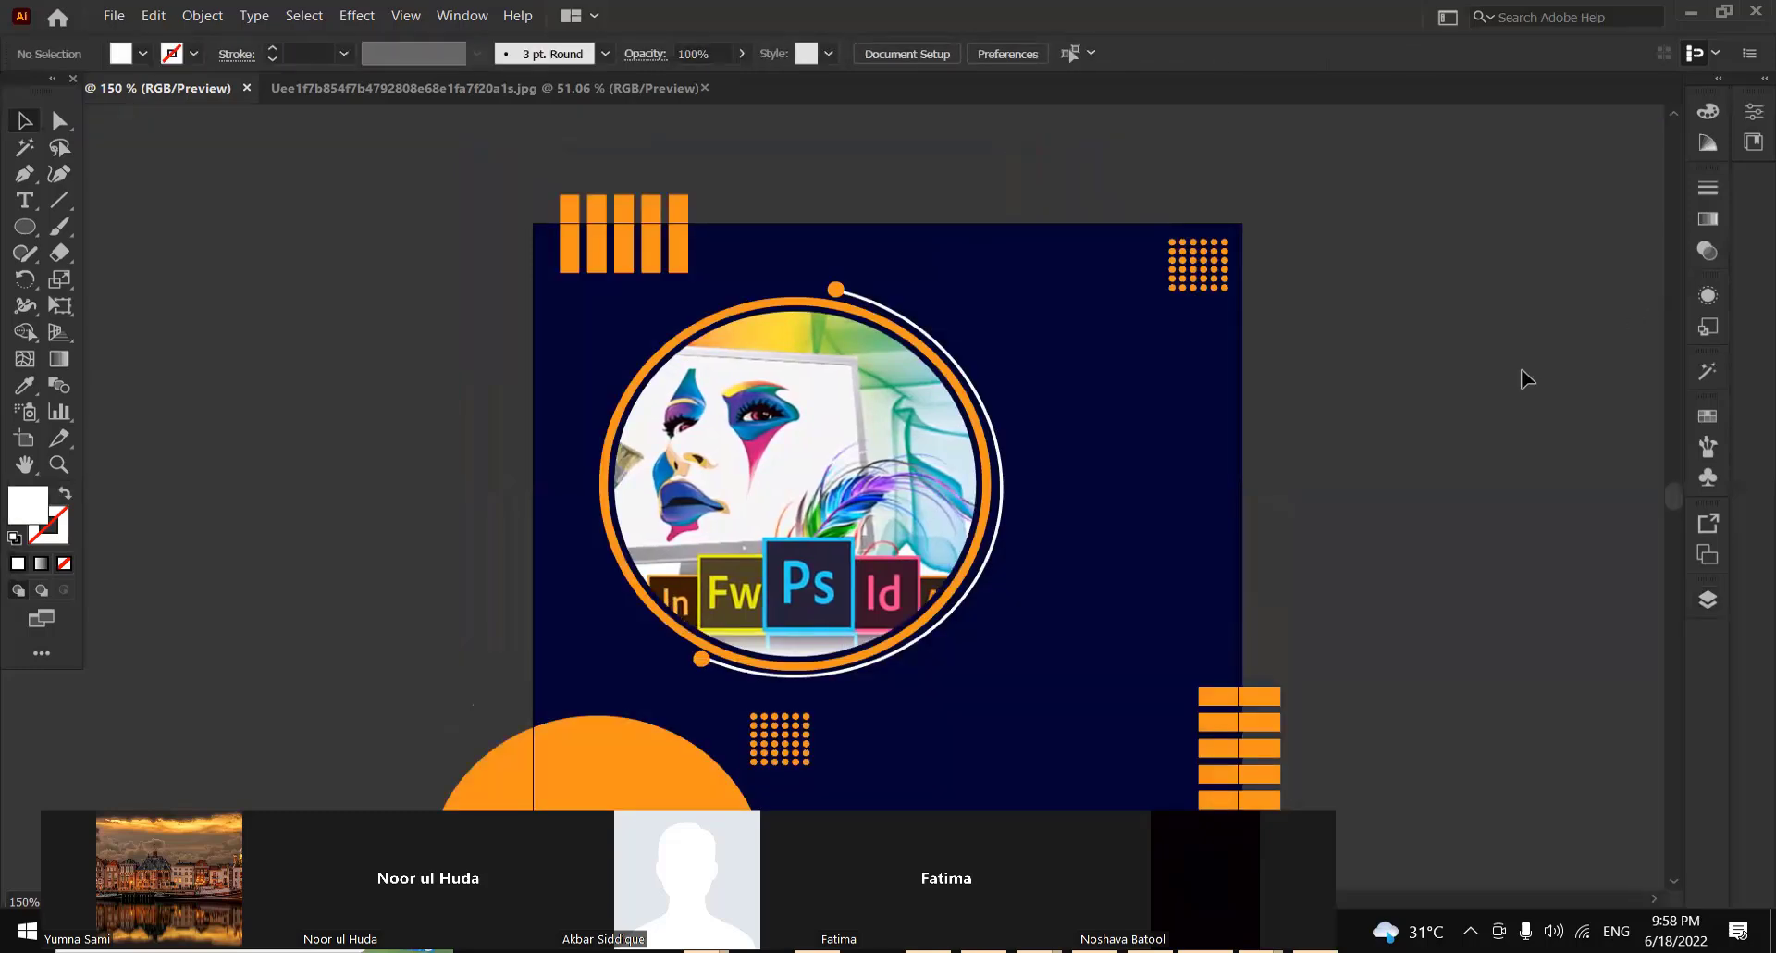
Add a four-line text reading PROFESSIONAL / GRAPHIC / DESIGNING / COURSE on the empty canvas beside the artboard
left_click_drag(1673, 490, 1671, 497)
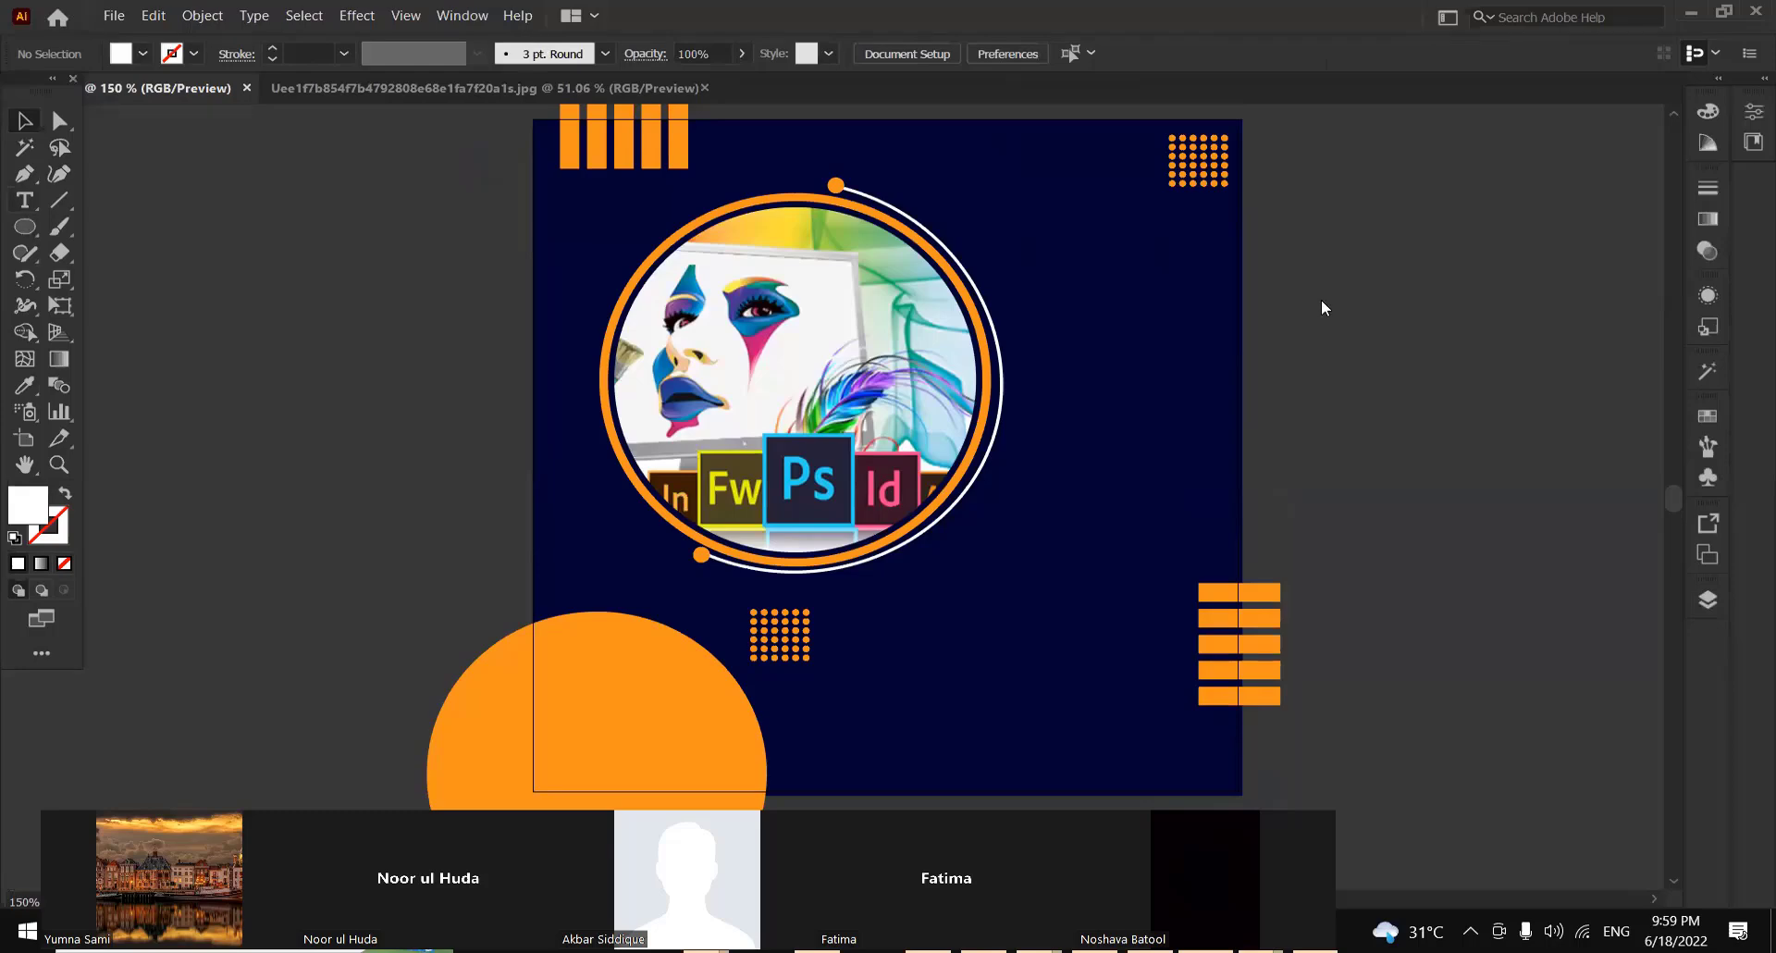
key("t")
left_click(285, 319)
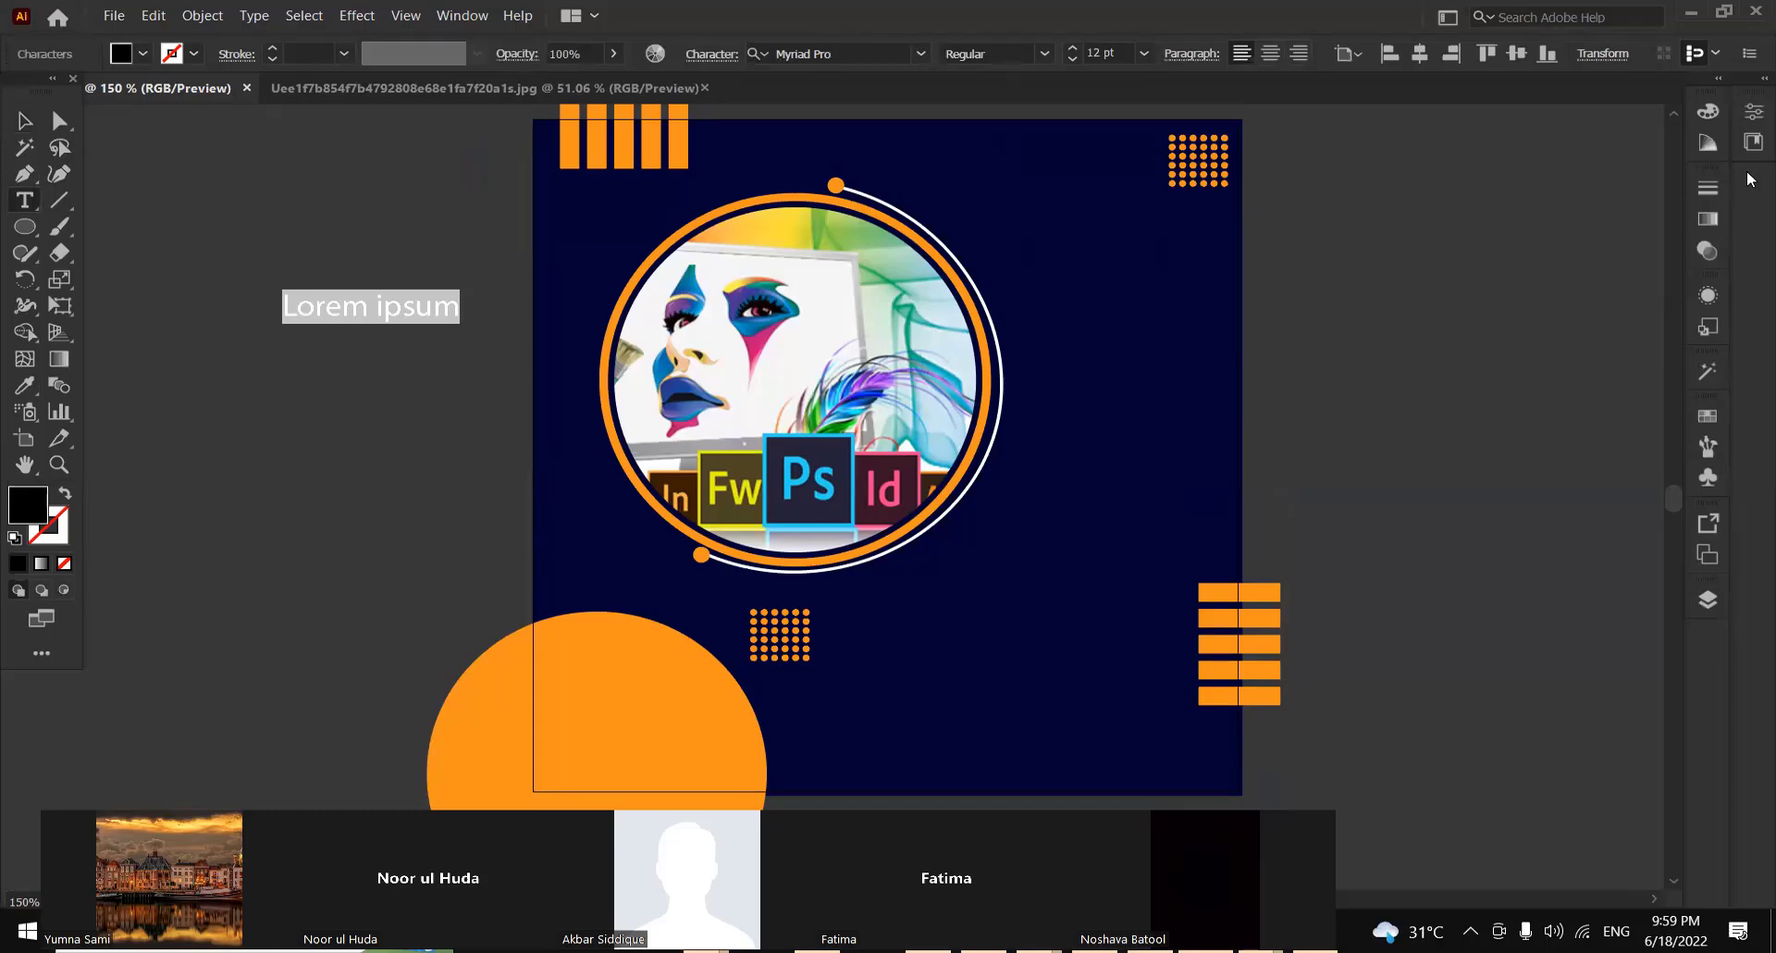
type("PR")
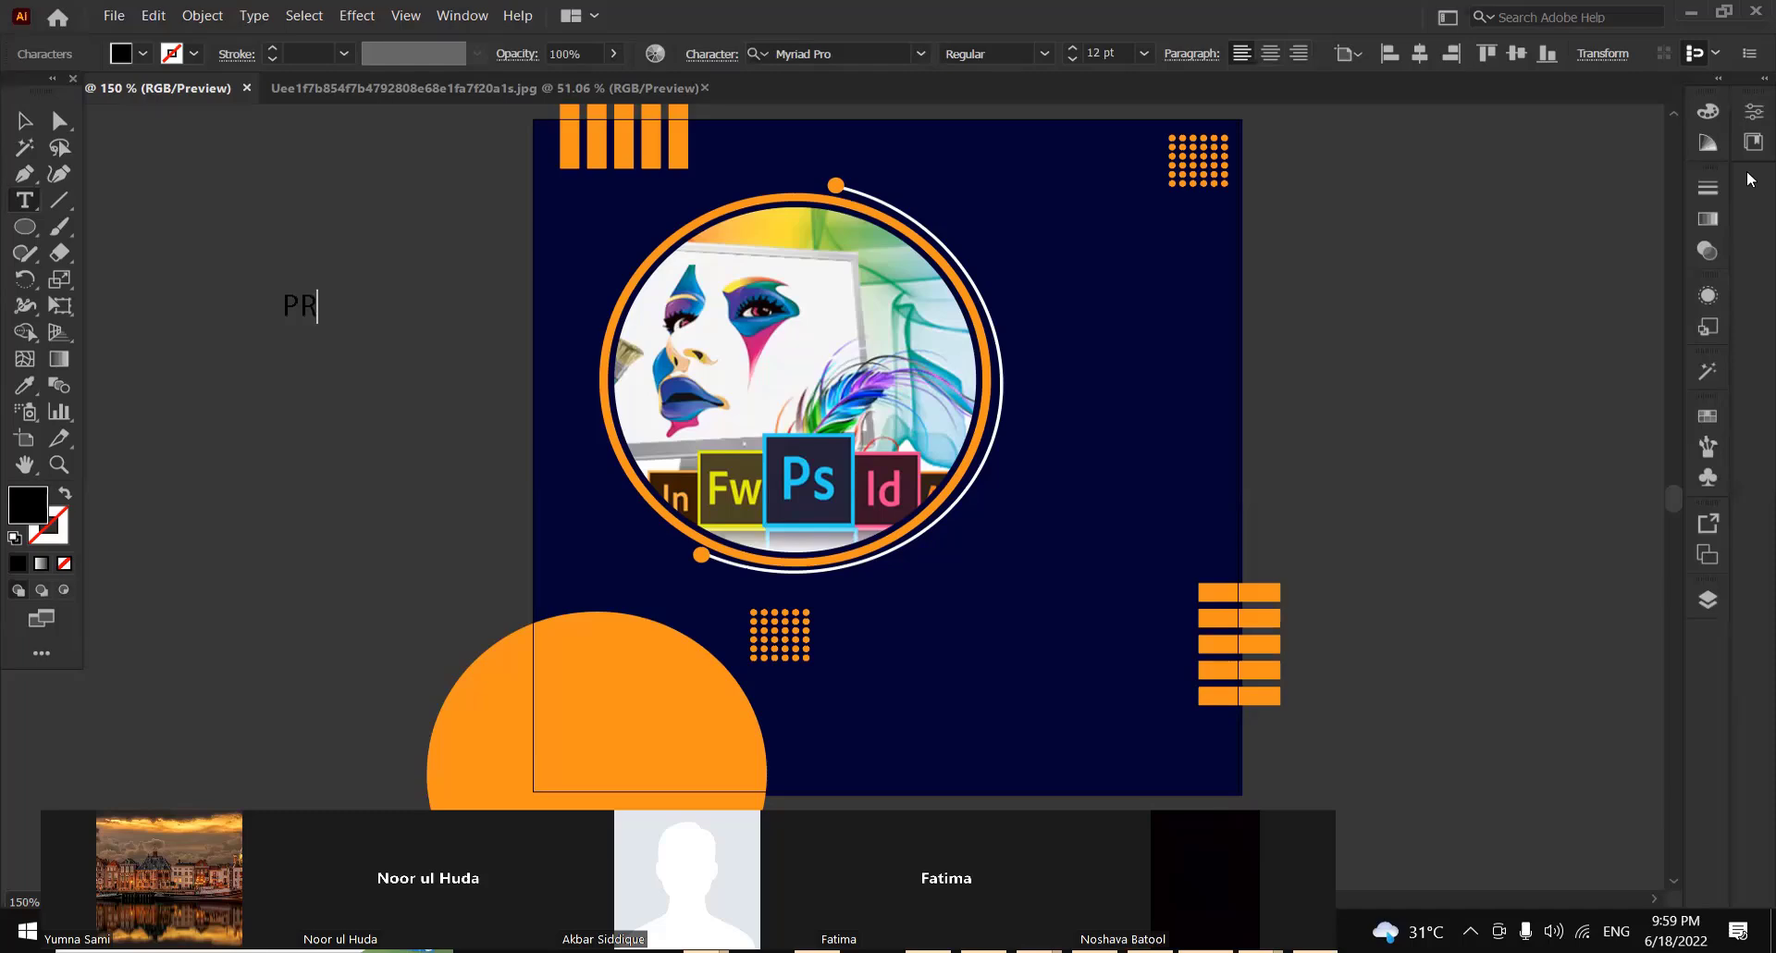
type("OFESSIONAL")
key("Return")
type("GRA")
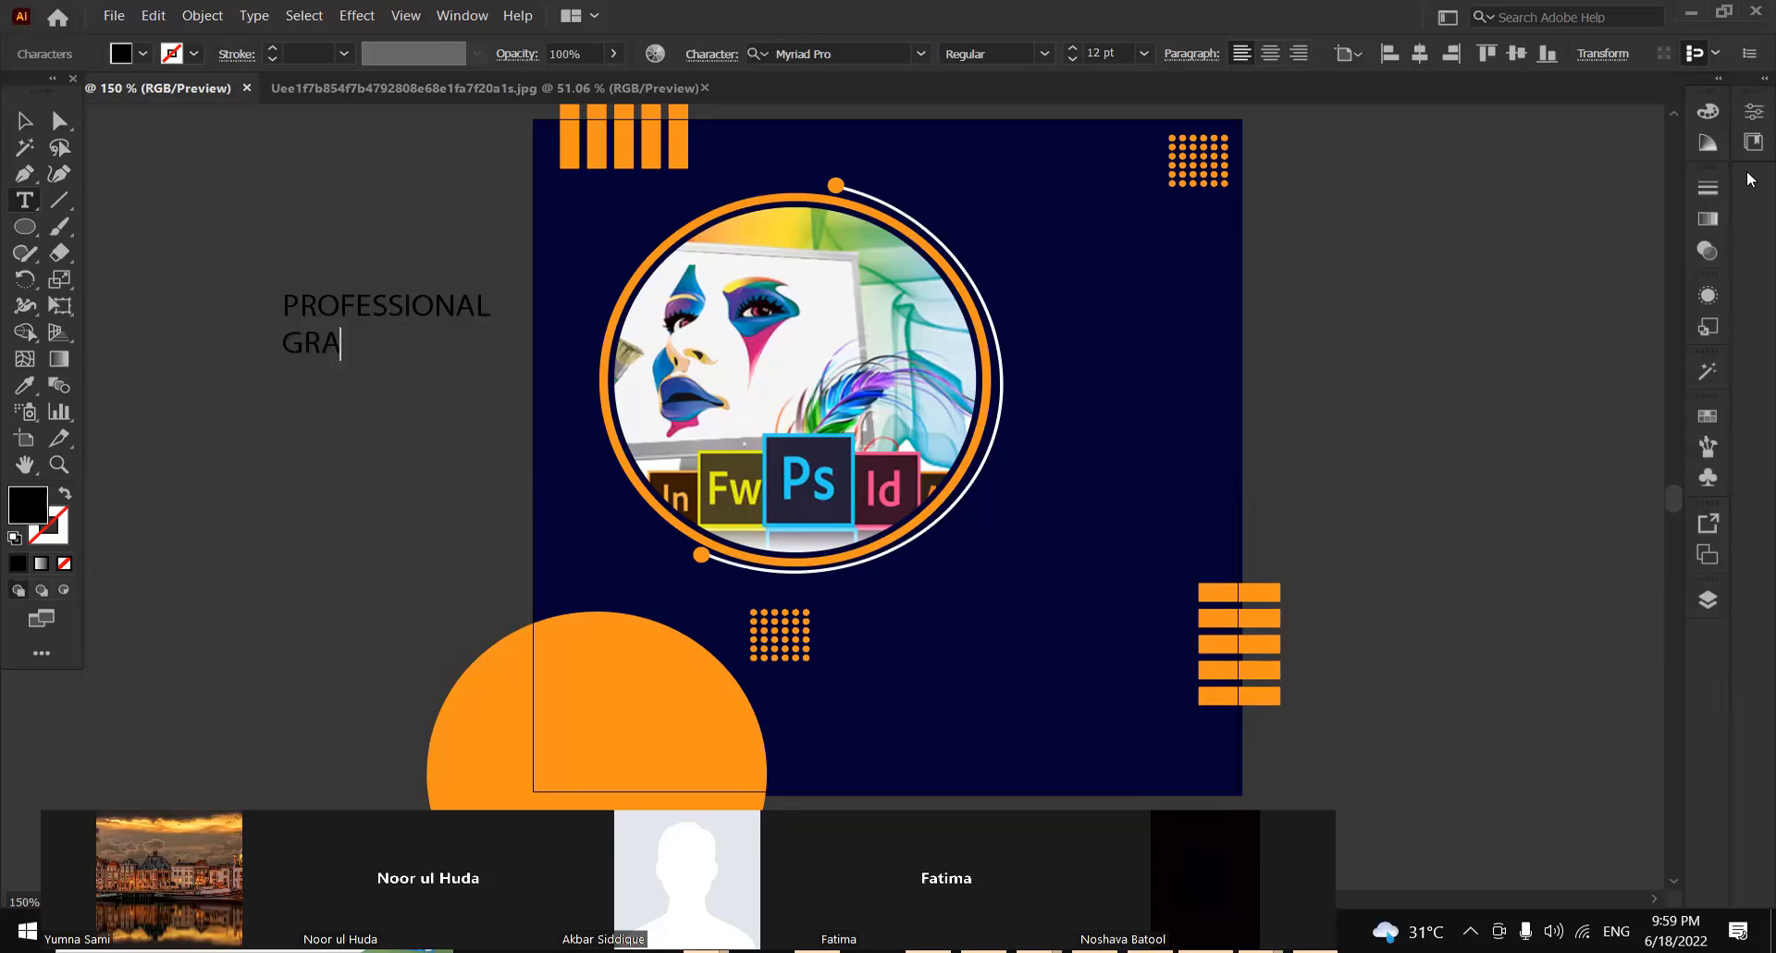
type("PHIC")
key("Return")
type("DESIGNING")
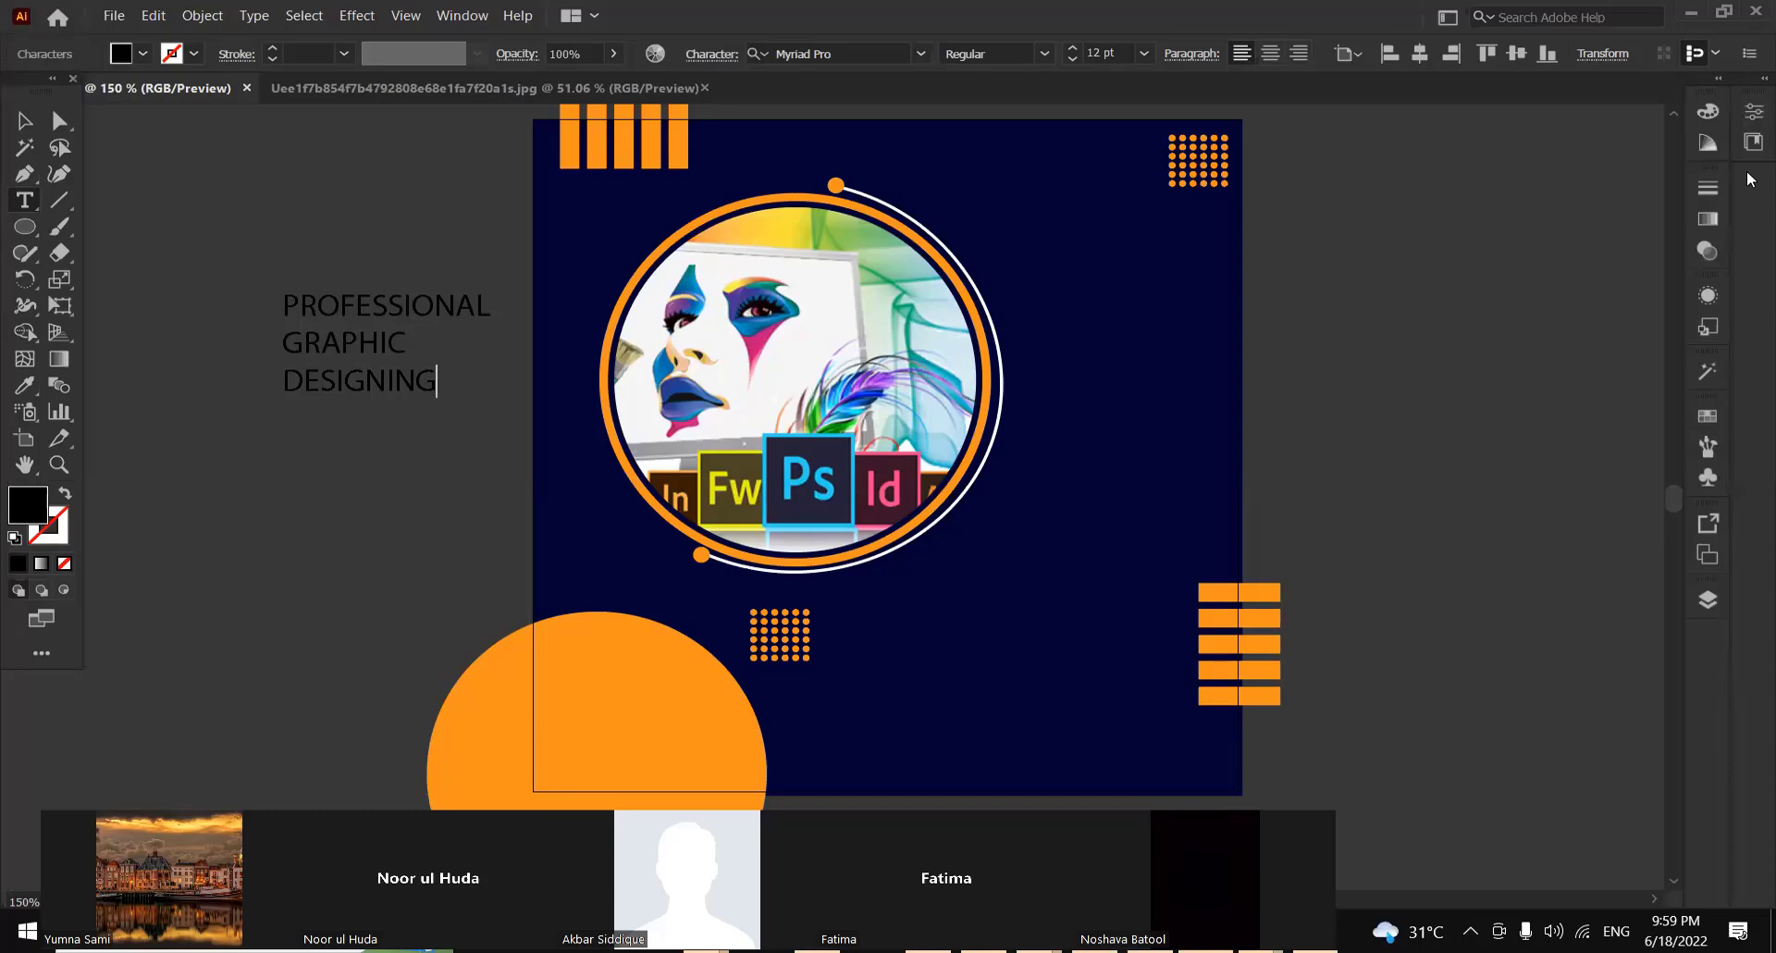
key("Return")
type("COURSE")
left_click(28, 113)
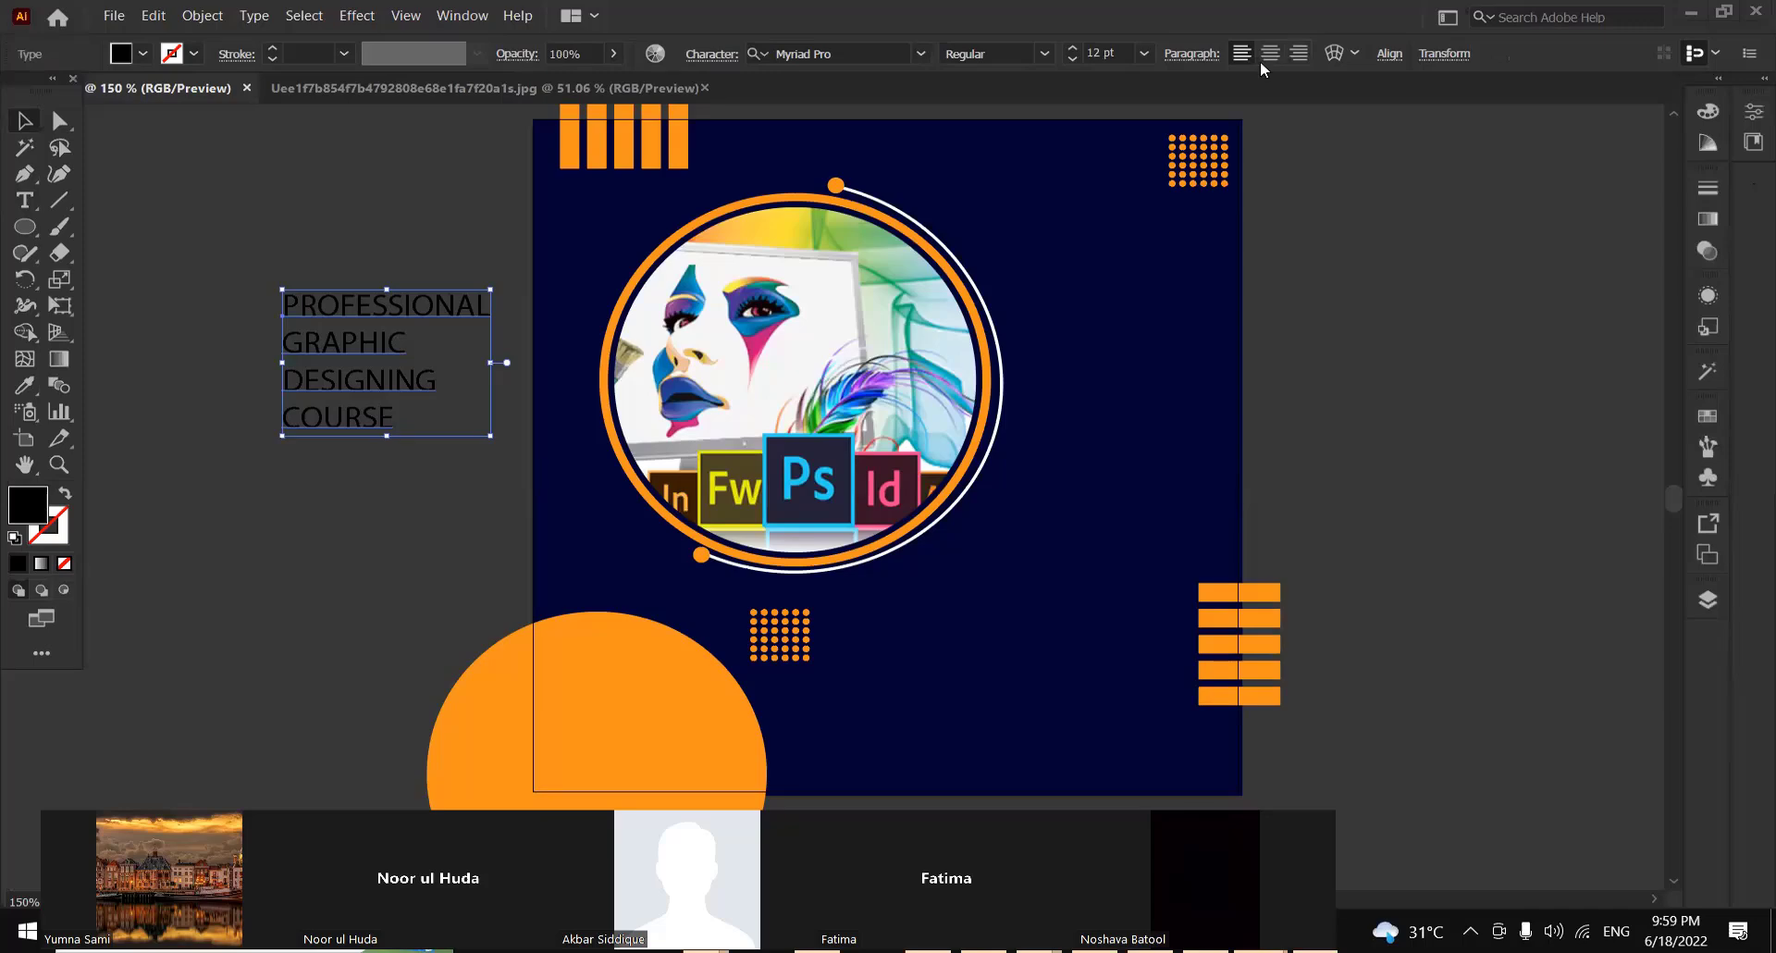
Right-align the course heading, place it beside the circular frame near the artboard's right edge and enlarge it to 15 pt
left_click(1298, 53)
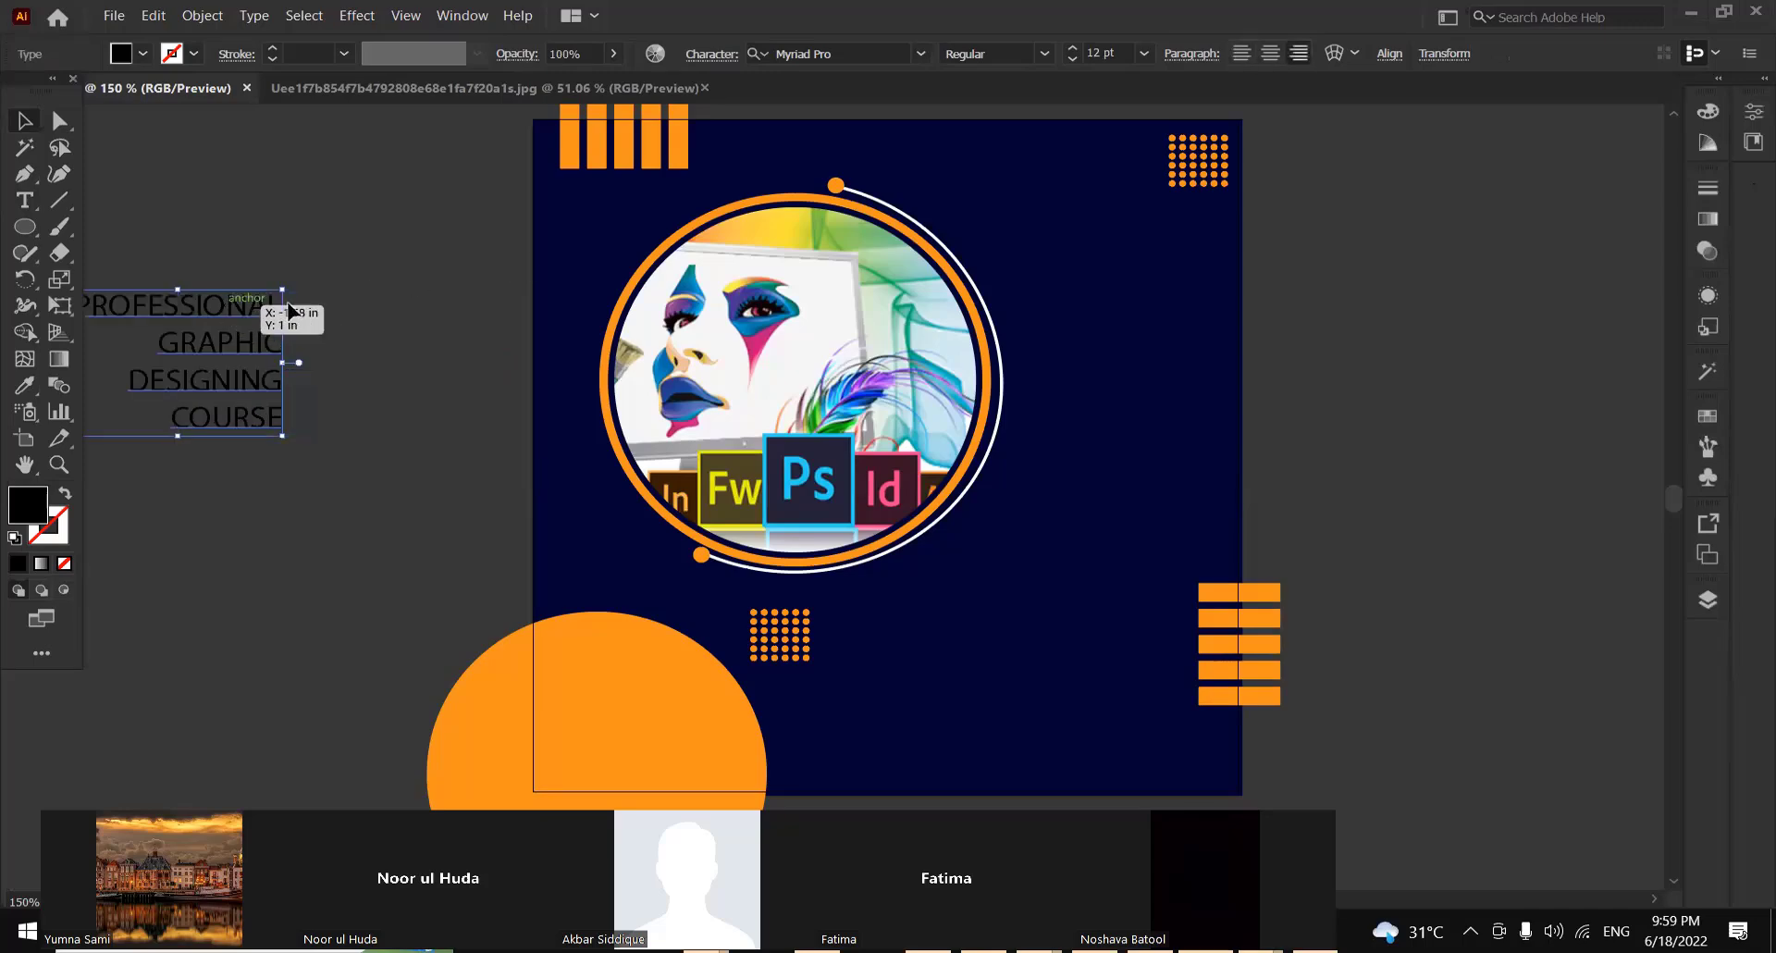
left_click_drag(239, 326, 1147, 259)
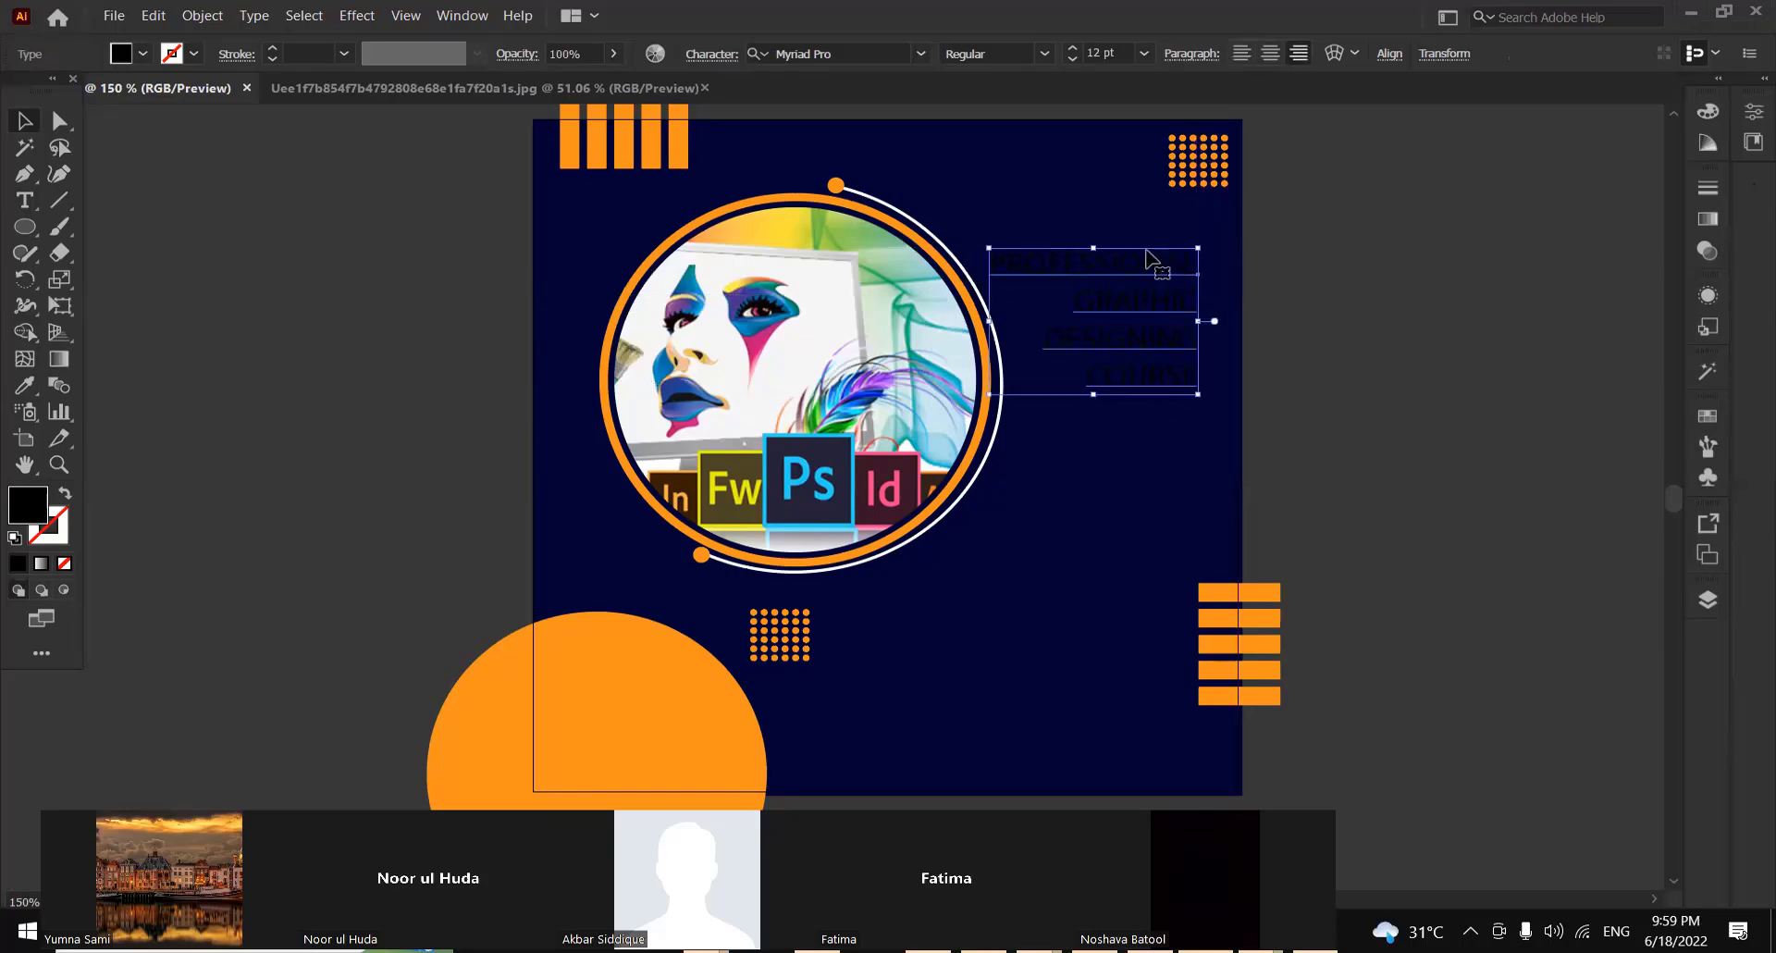
left_click(1070, 49)
left_click(1070, 49)
left_click(1070, 49)
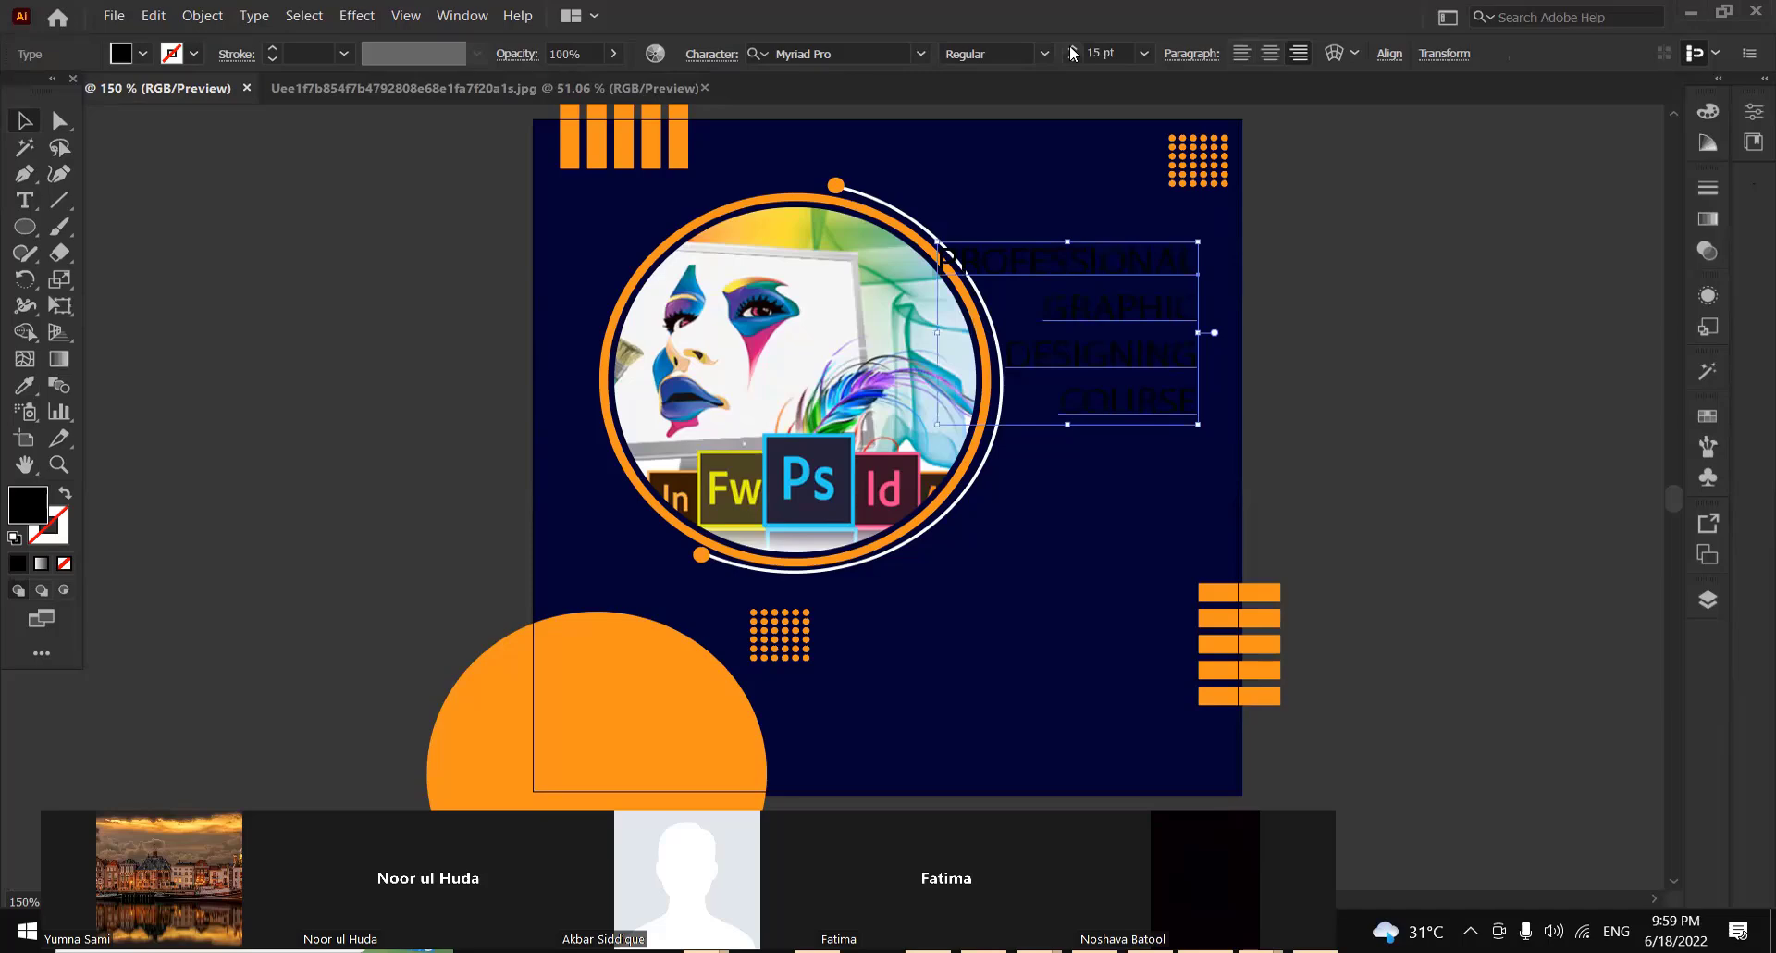
left_click_drag(1099, 273, 1122, 270)
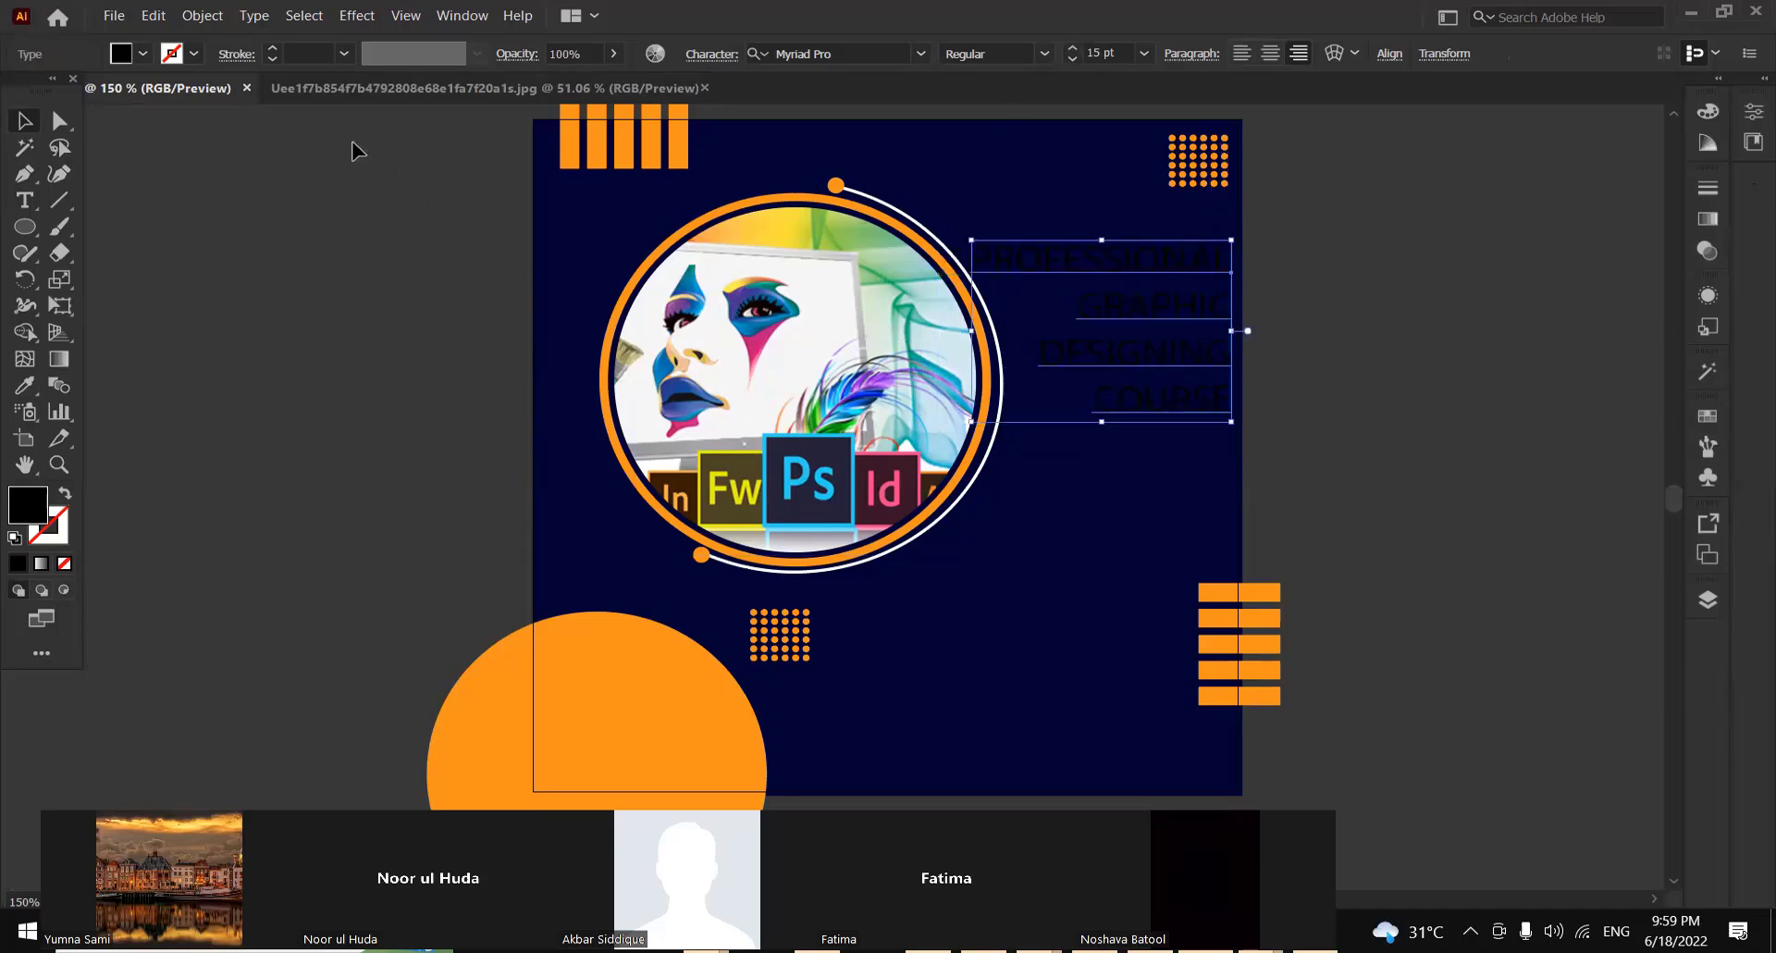
Fill the course heading with white and move the meeting video strip clear of the artboard
left_click(123, 54)
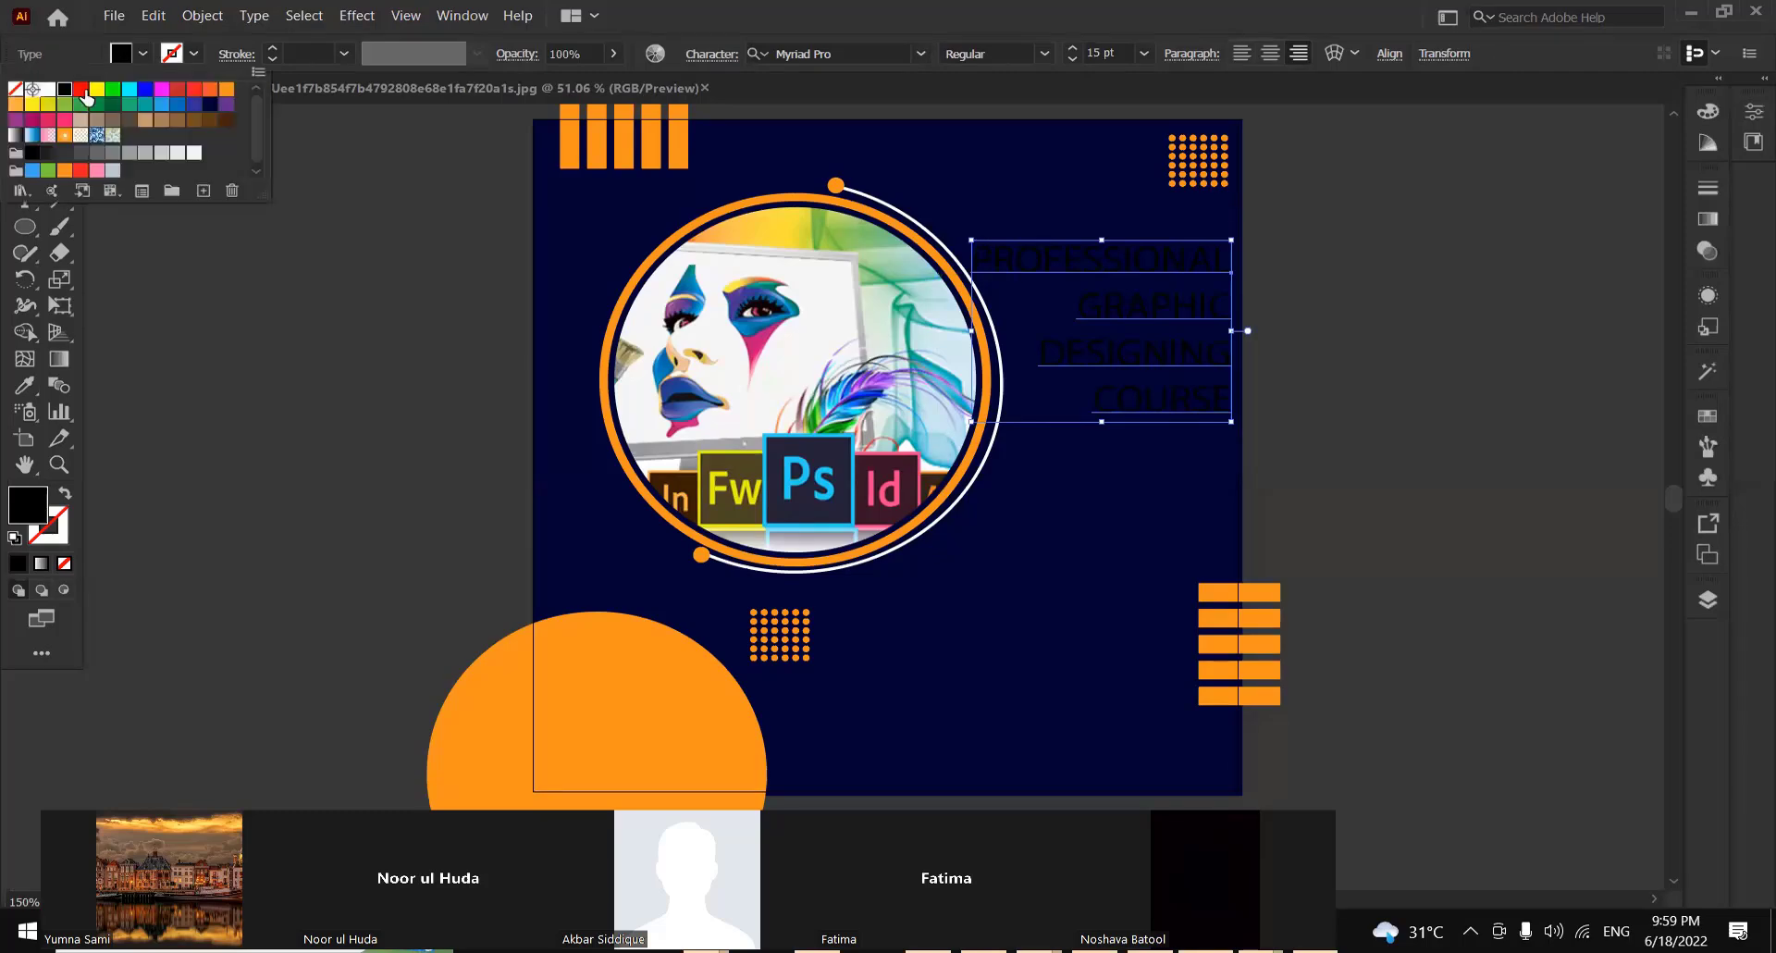
left_click(31, 90)
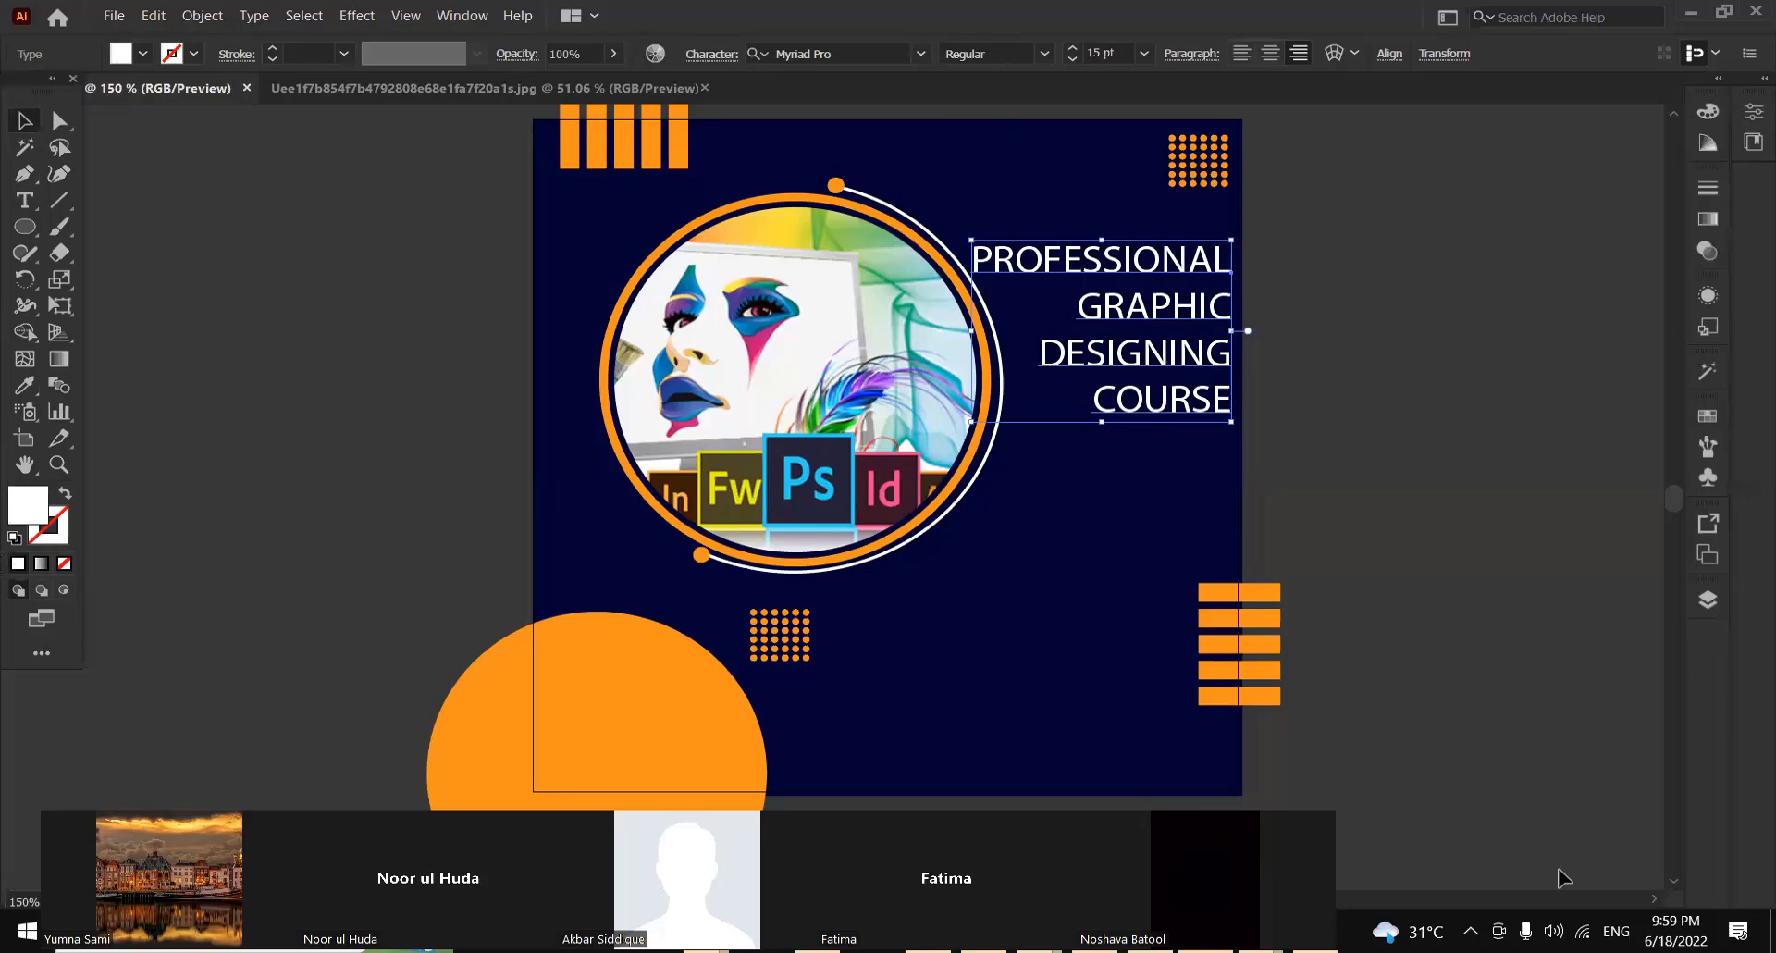
left_click_drag(852, 818, 1122, 8)
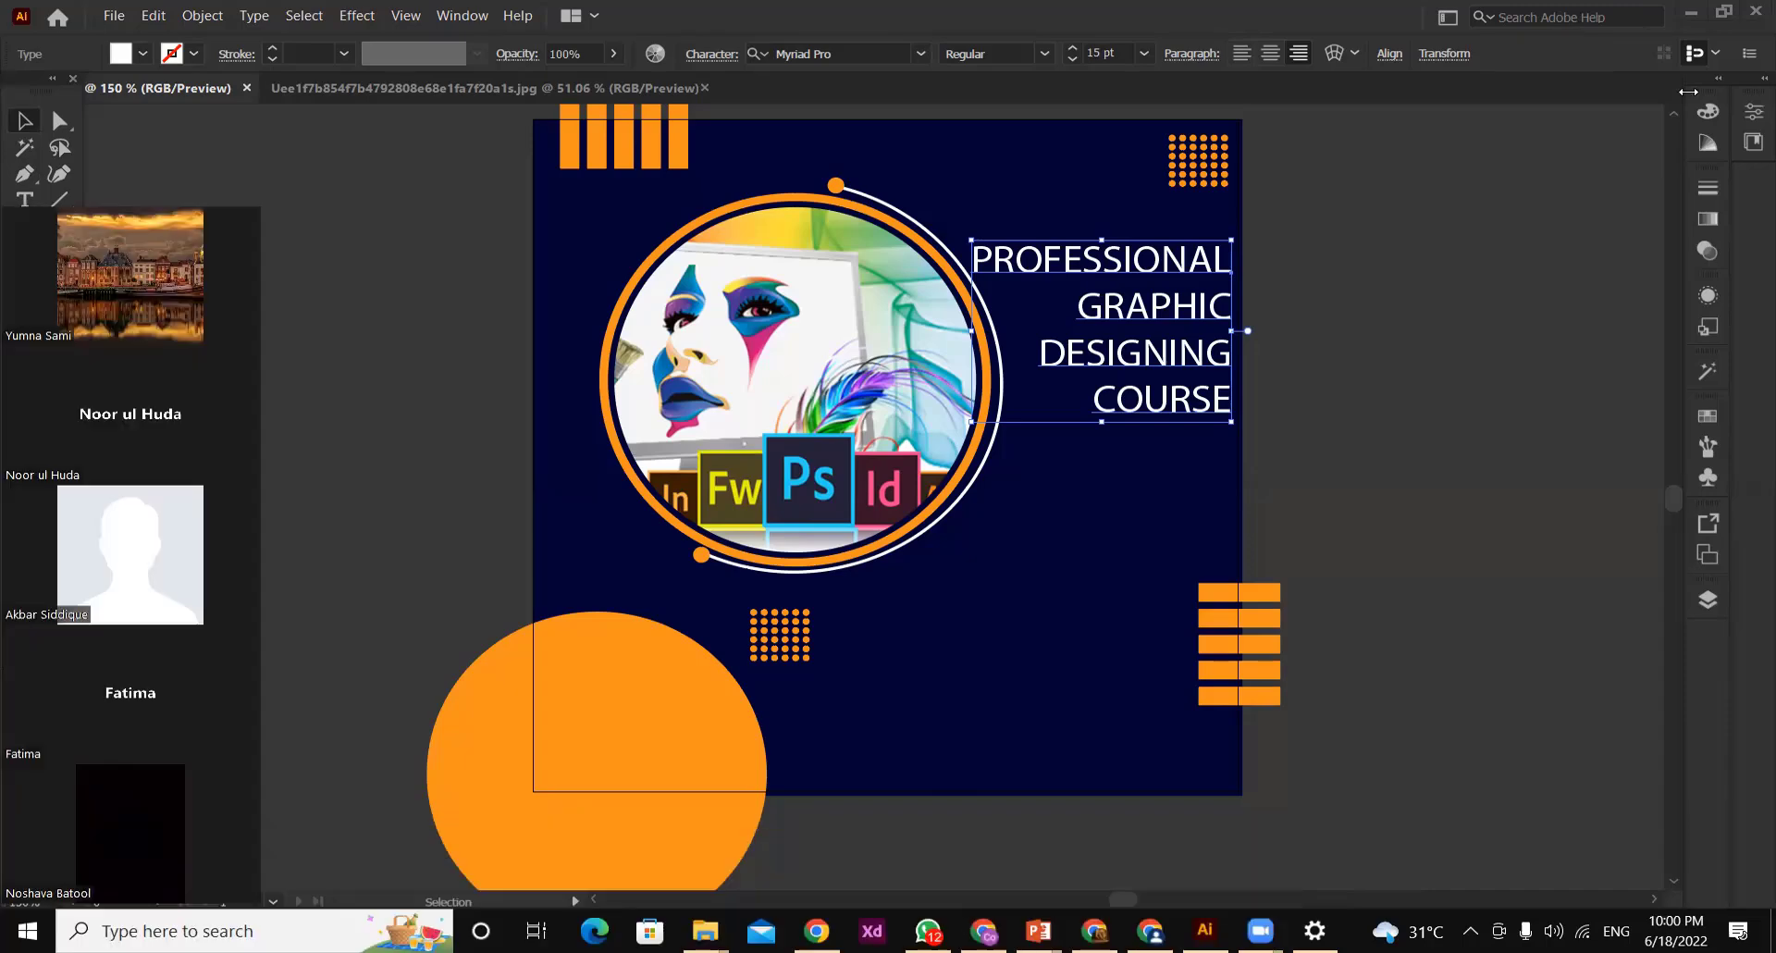
Browse the font list and set the course heading in Berlin Sans FB Demi Bold
left_click(920, 54)
left_click(921, 56)
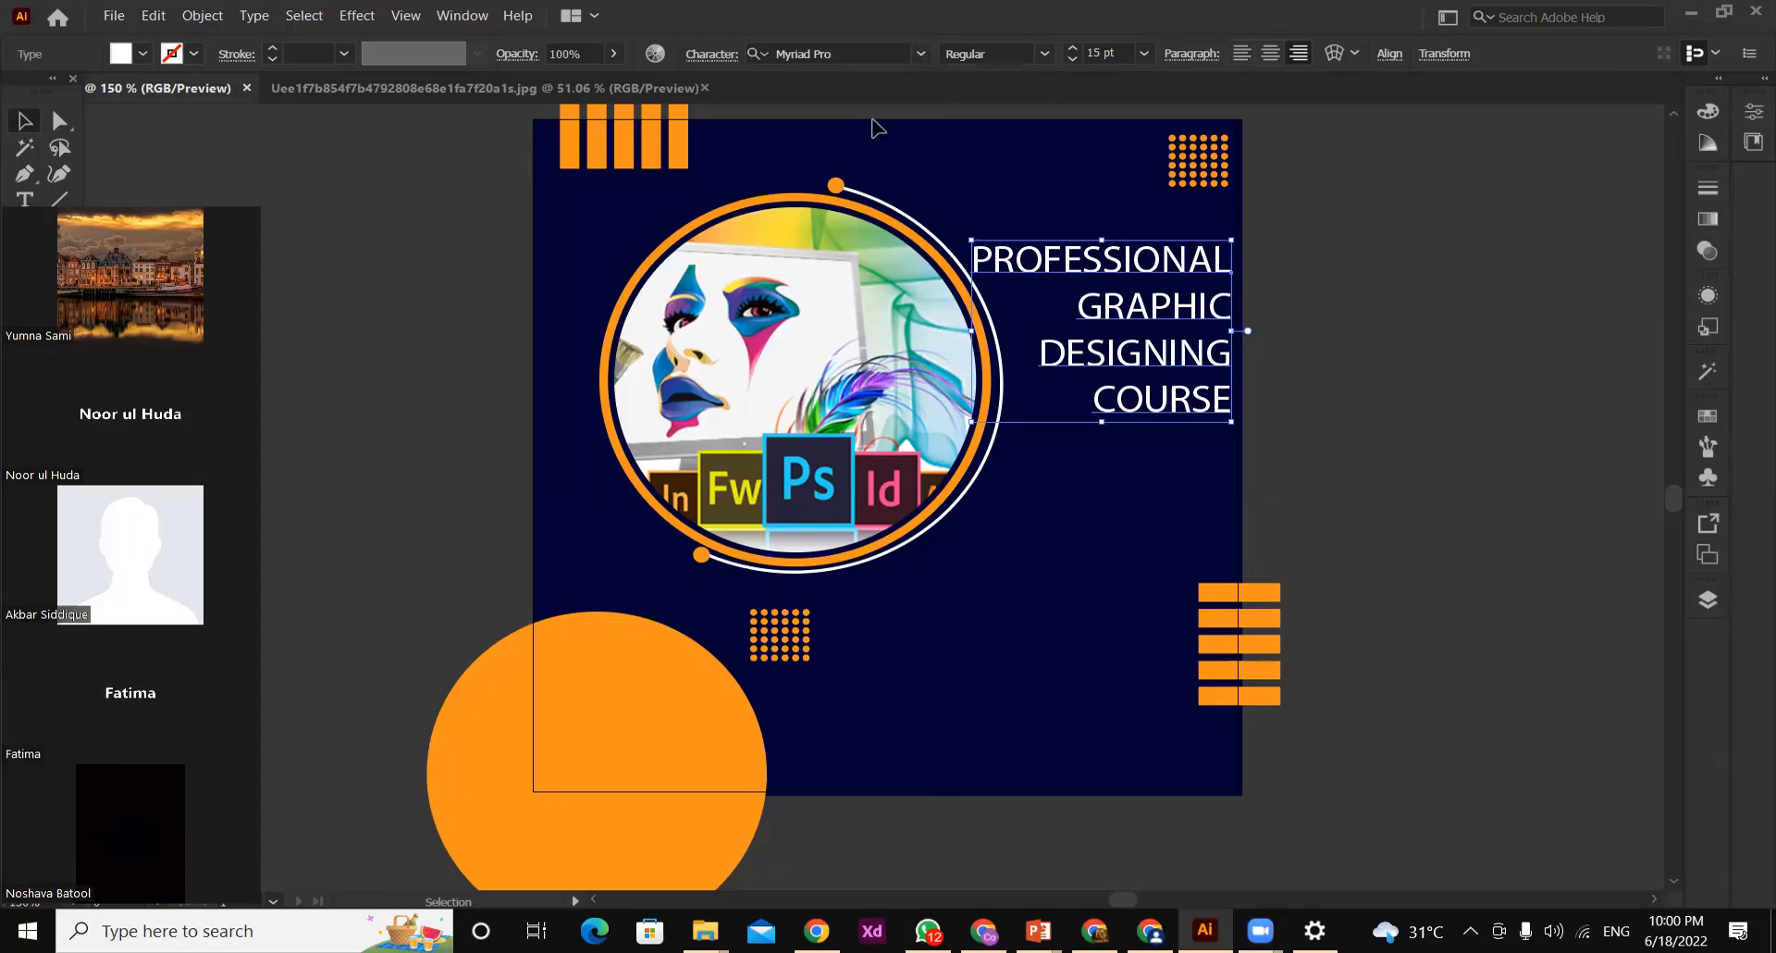
left_click(919, 53)
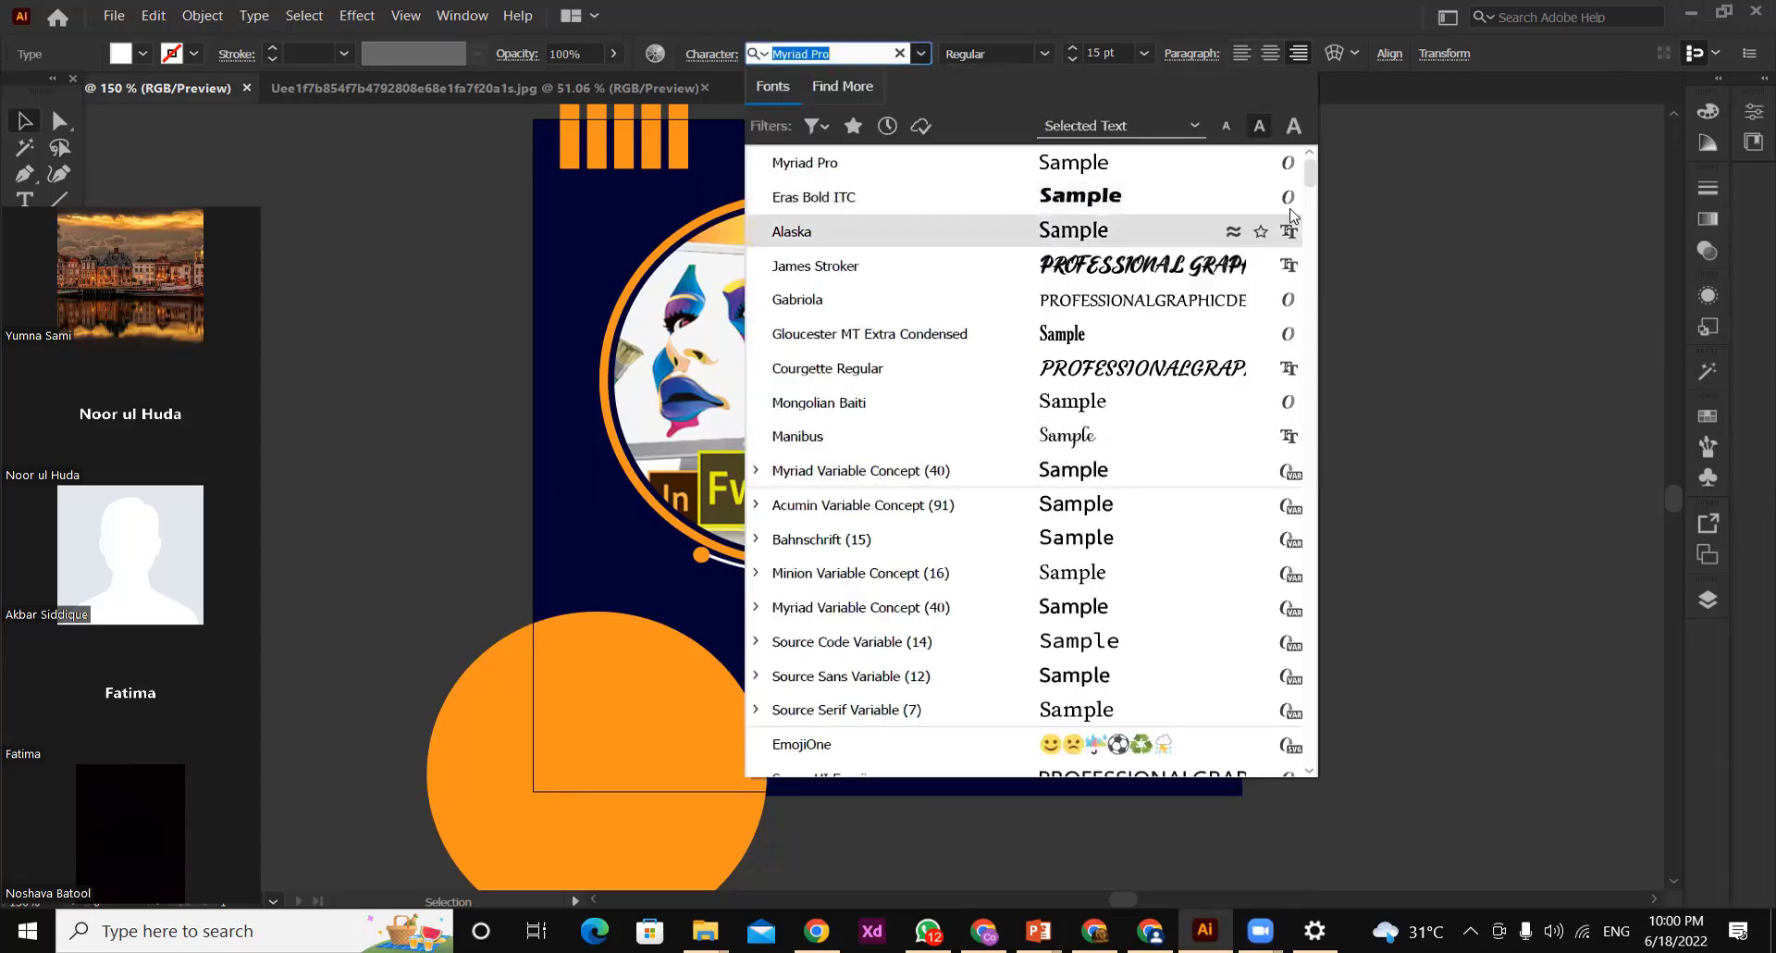
left_click_drag(1310, 177, 1313, 218)
scroll(1202, 259, "down", 10)
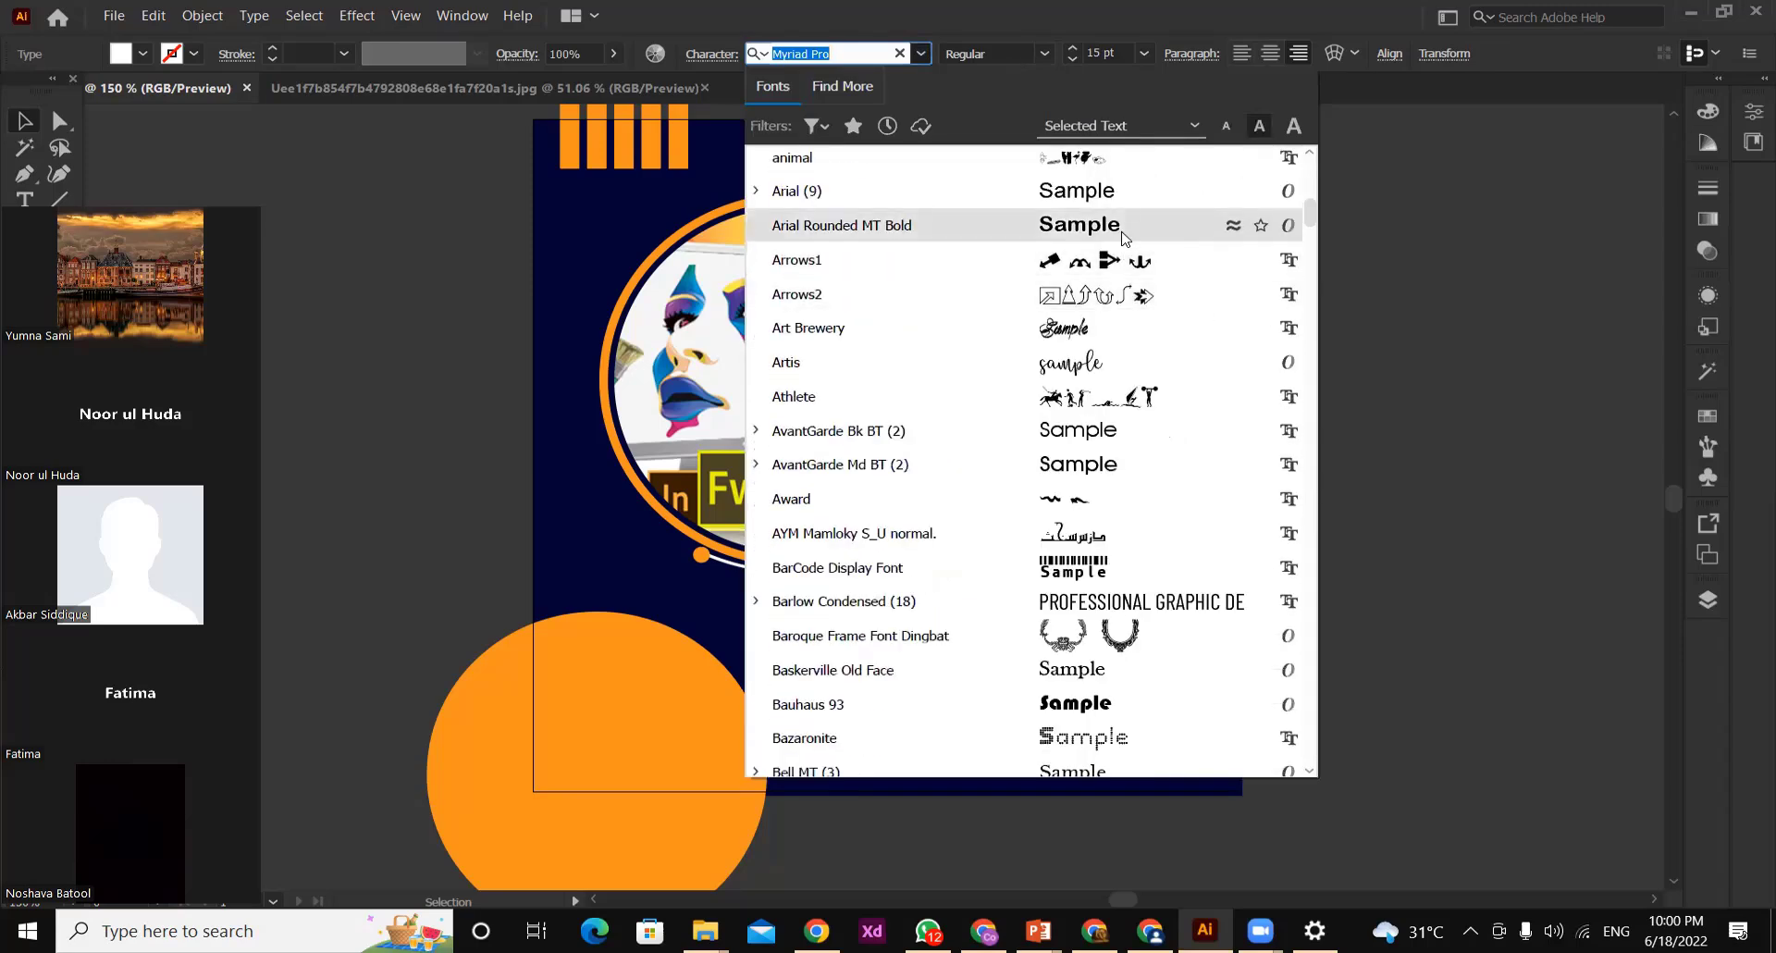
key("Down")
key("Down")
key("Down")
key("Down")
key("Down")
key("Down")
key("Down")
key("Down")
key("Down")
key("Down")
key("Down")
key("Down")
key("Down")
key("Down")
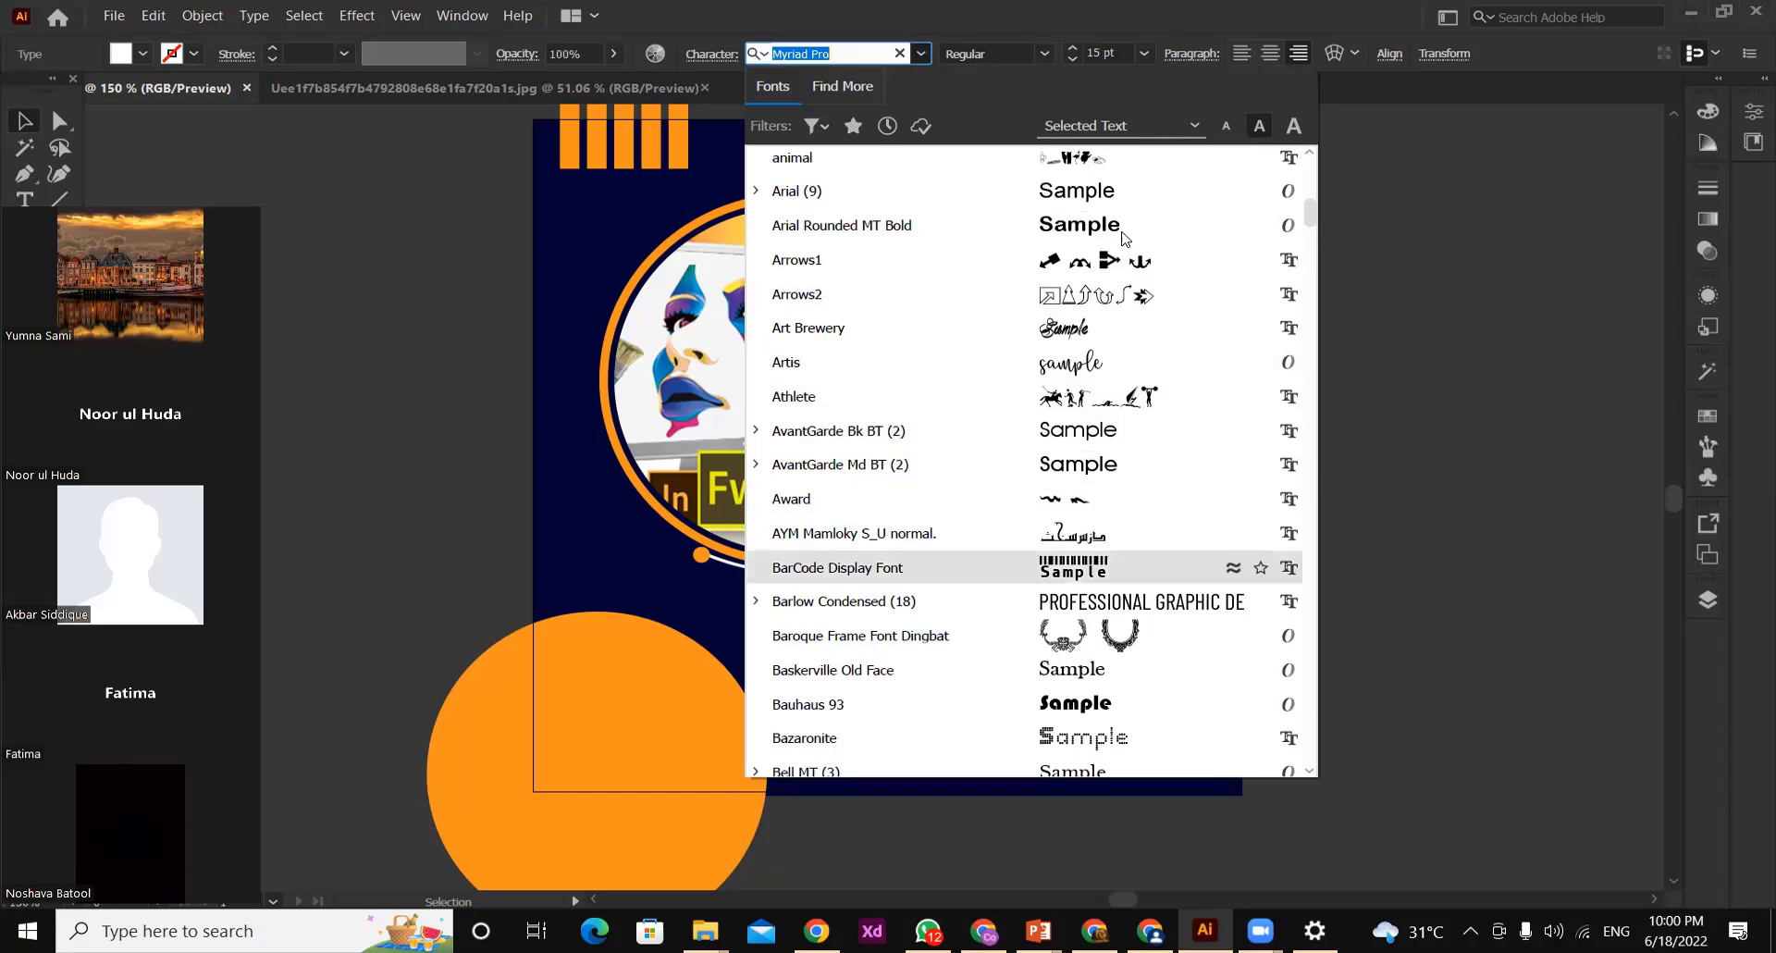
key("Down")
key("Down")
key("Down")
key("Down")
key("Down")
key("Down")
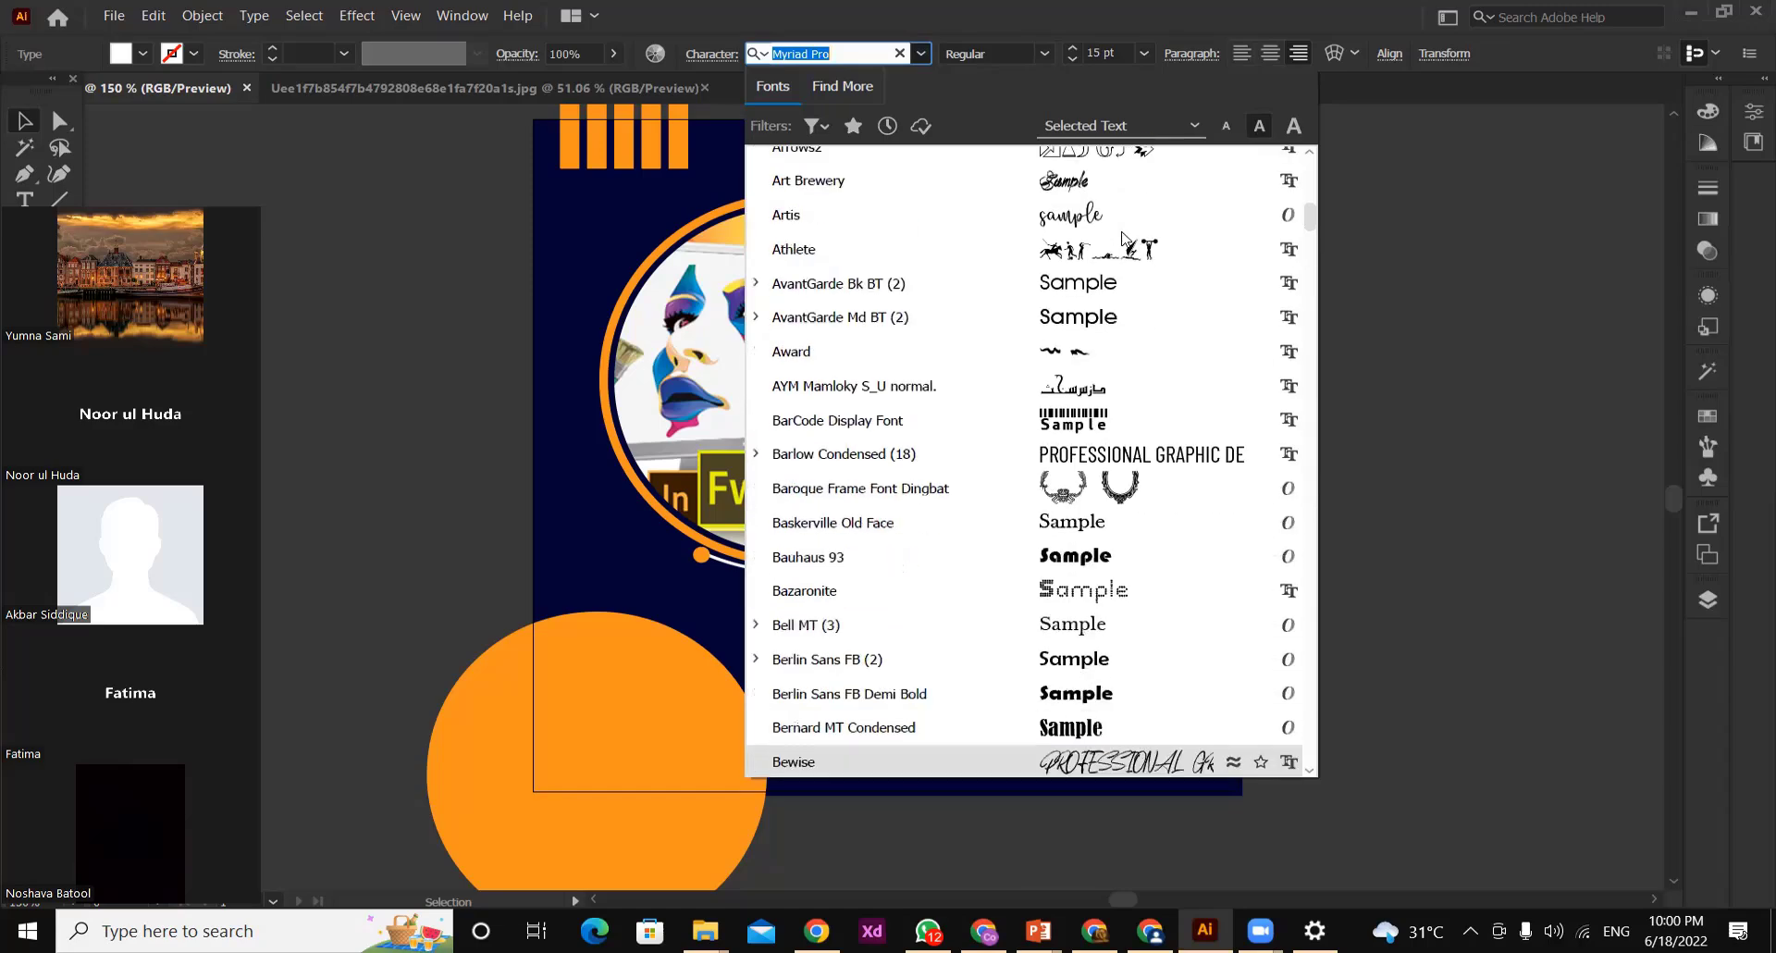
key("Up")
key("Up")
key("Return")
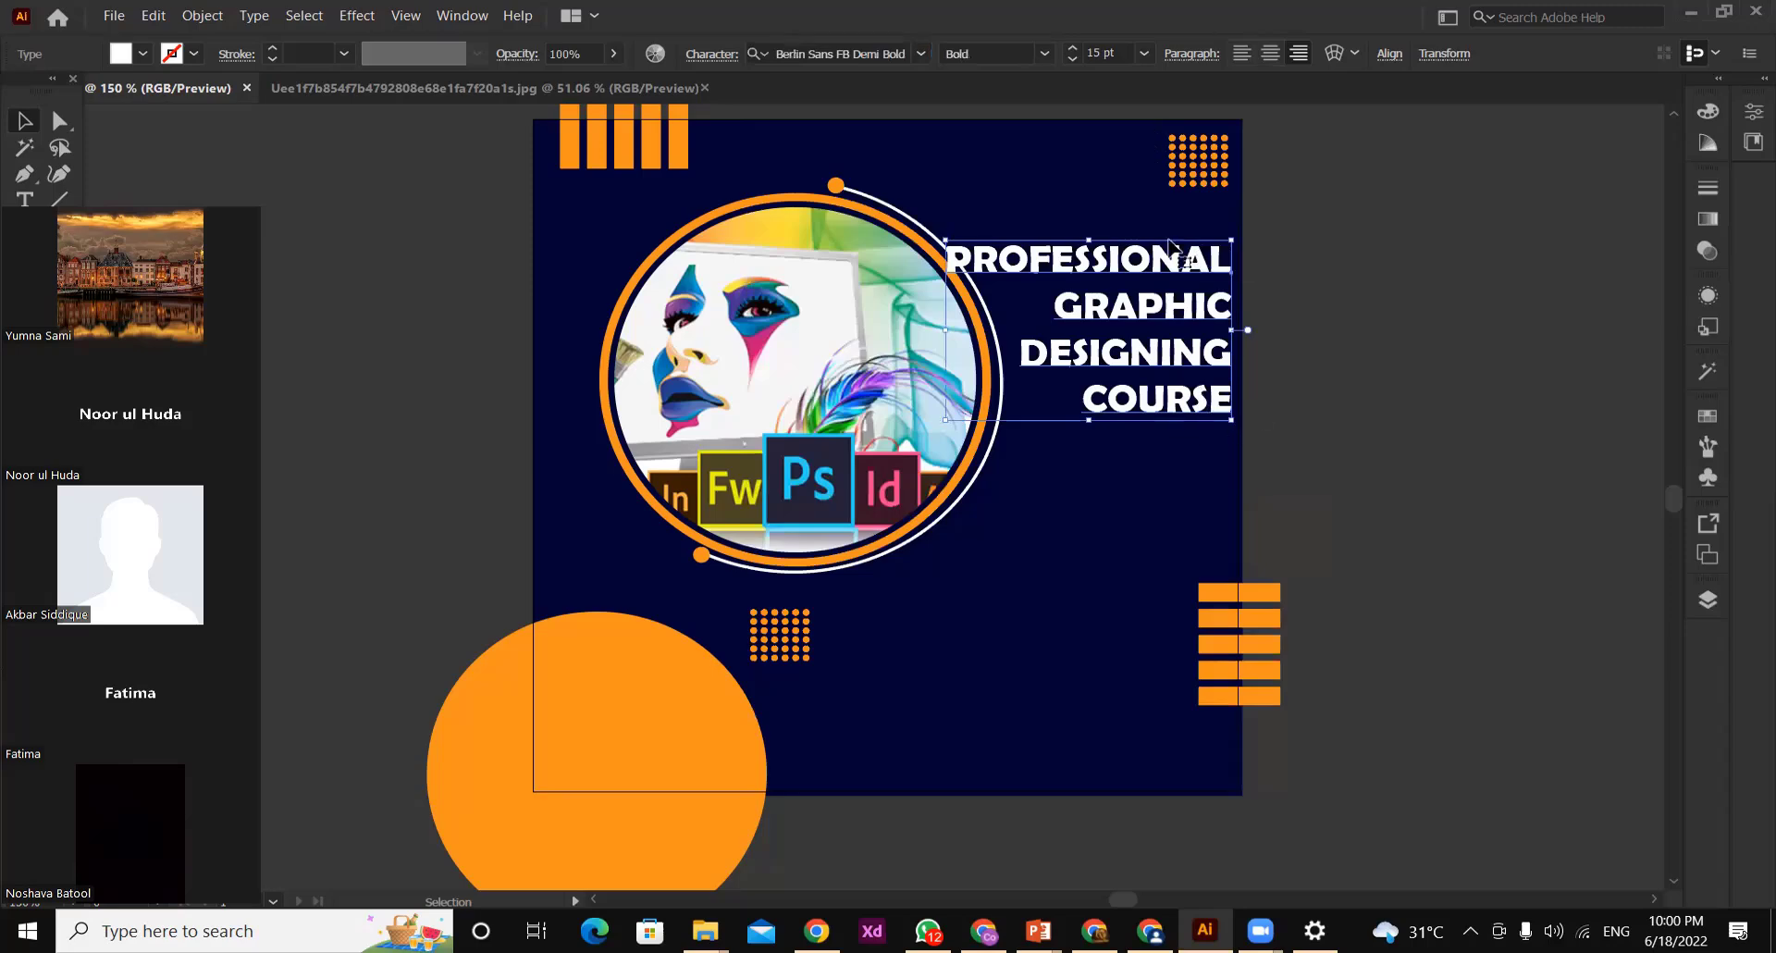
Reduce the course heading to 13 pt and shift it slightly up and left, clear of the circular frame
left_click(1072, 58)
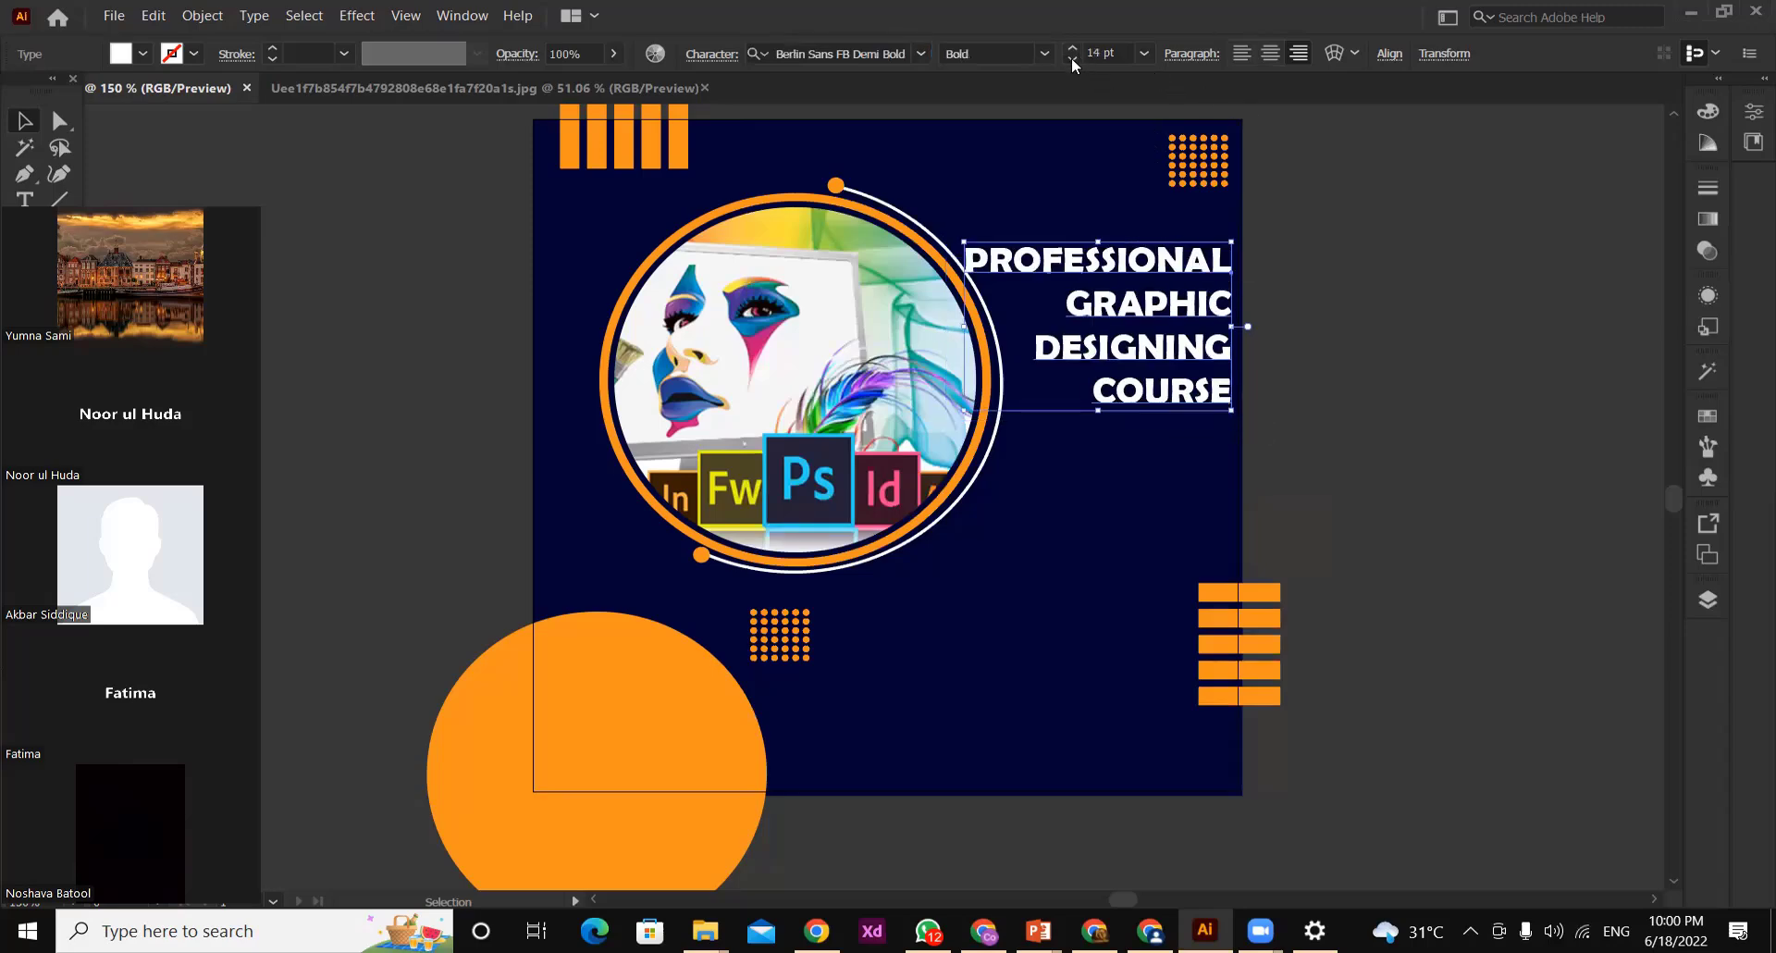
left_click(1072, 58)
left_click_drag(1149, 264, 1145, 240)
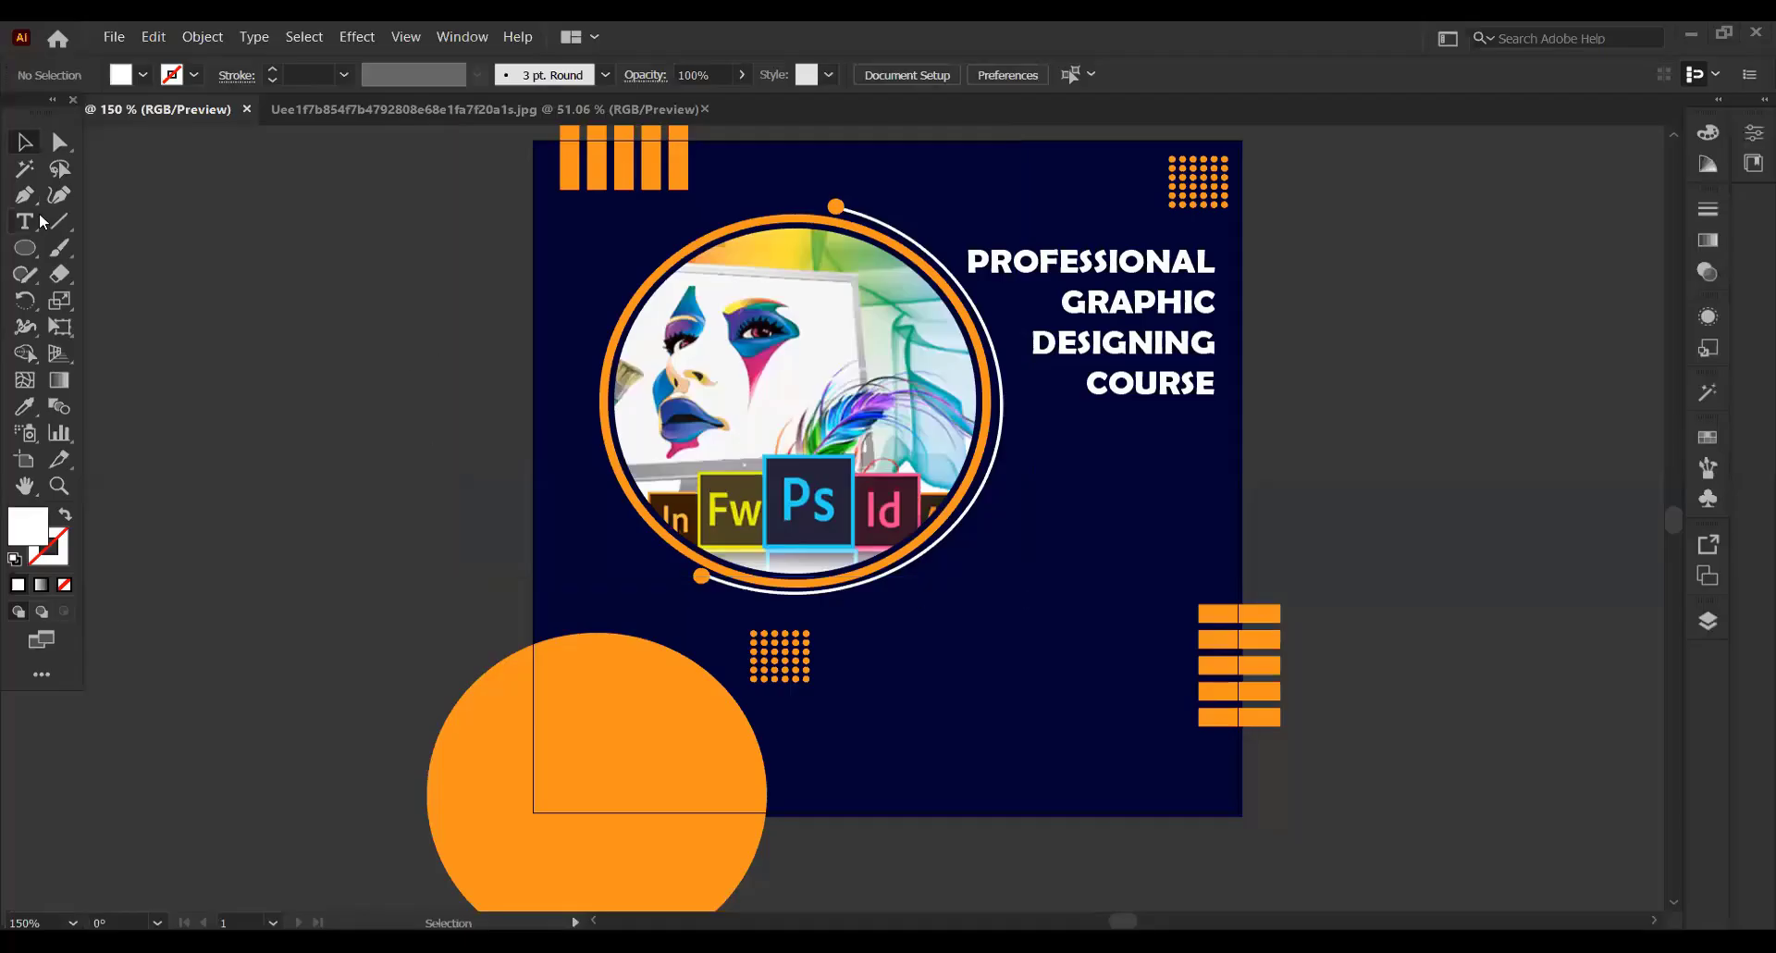
Add a two-line text reading JOIN / NOW on the empty canvas beside the artboard
left_click(36, 219)
left_click(205, 388)
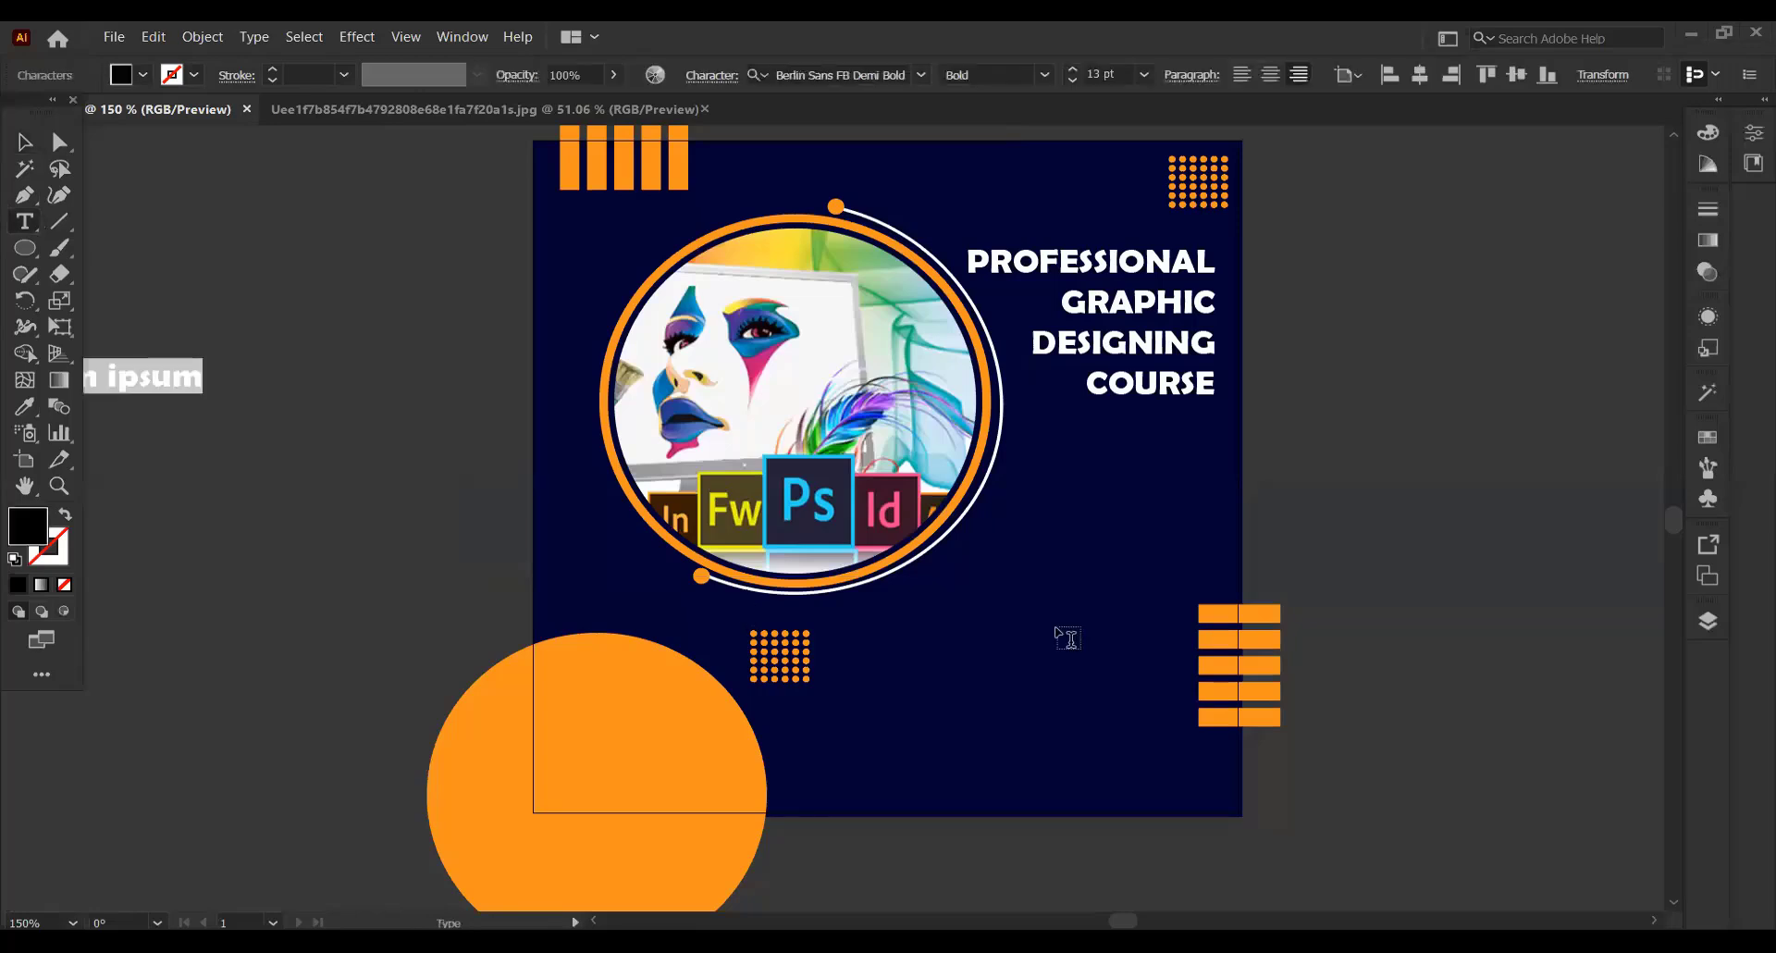
type("JOIN")
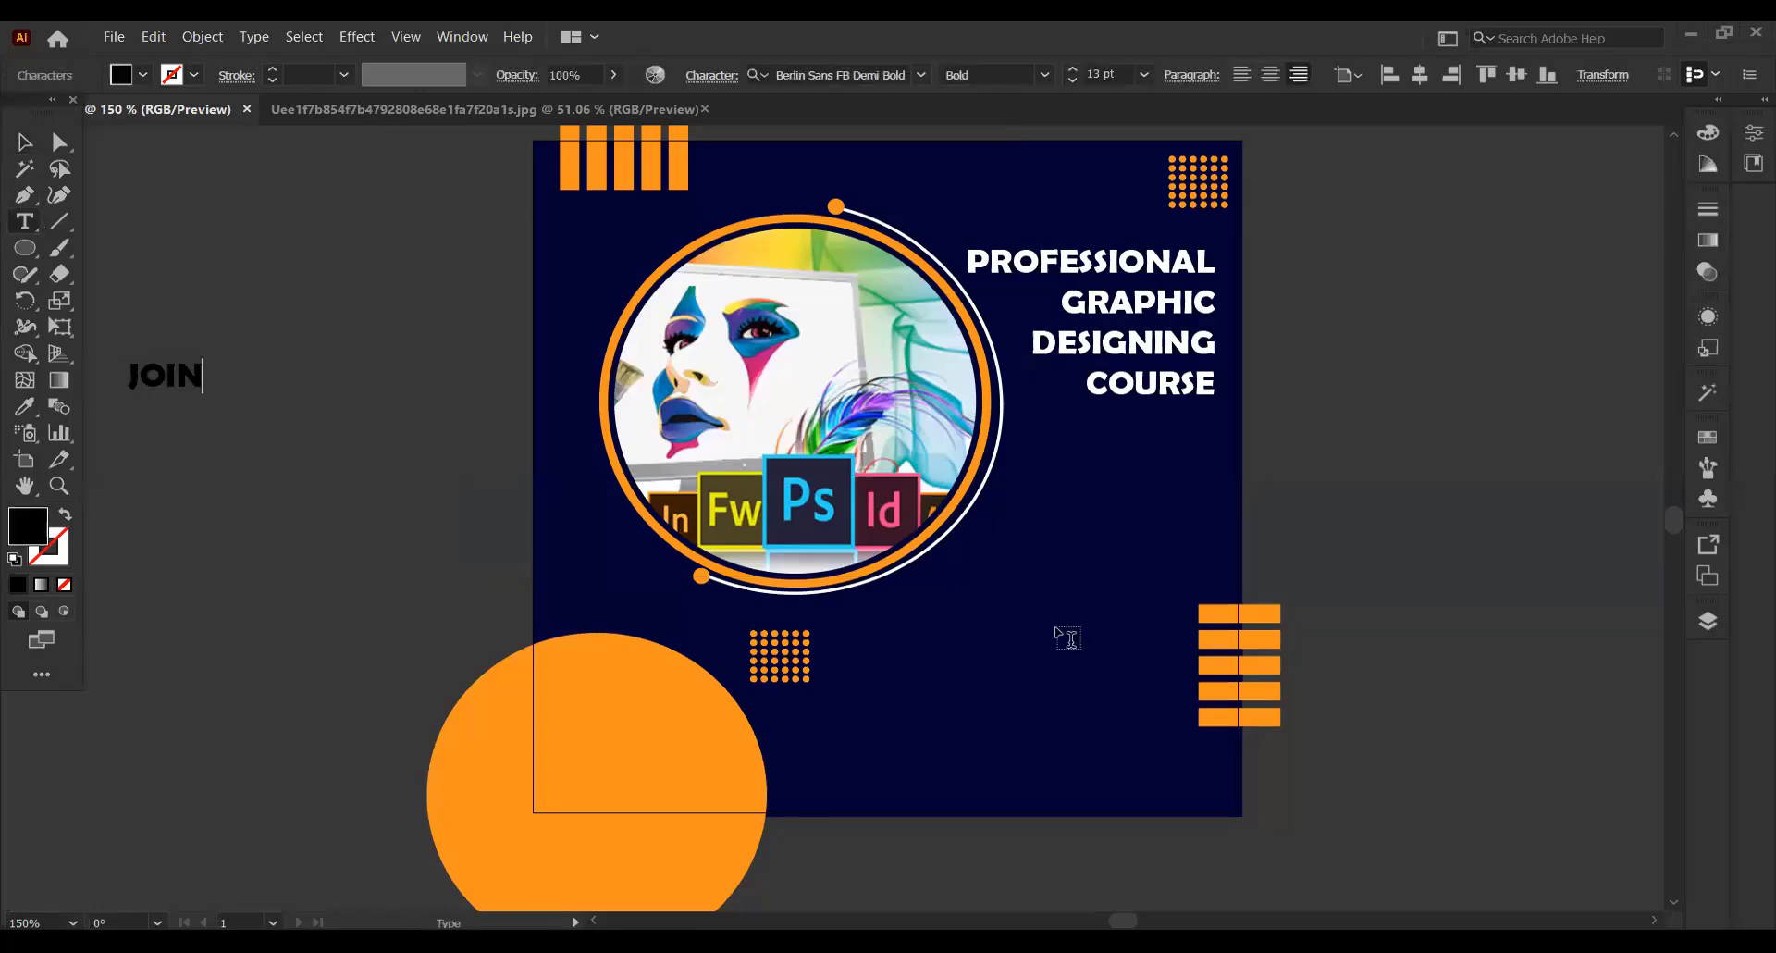
key("Return")
type("NOW")
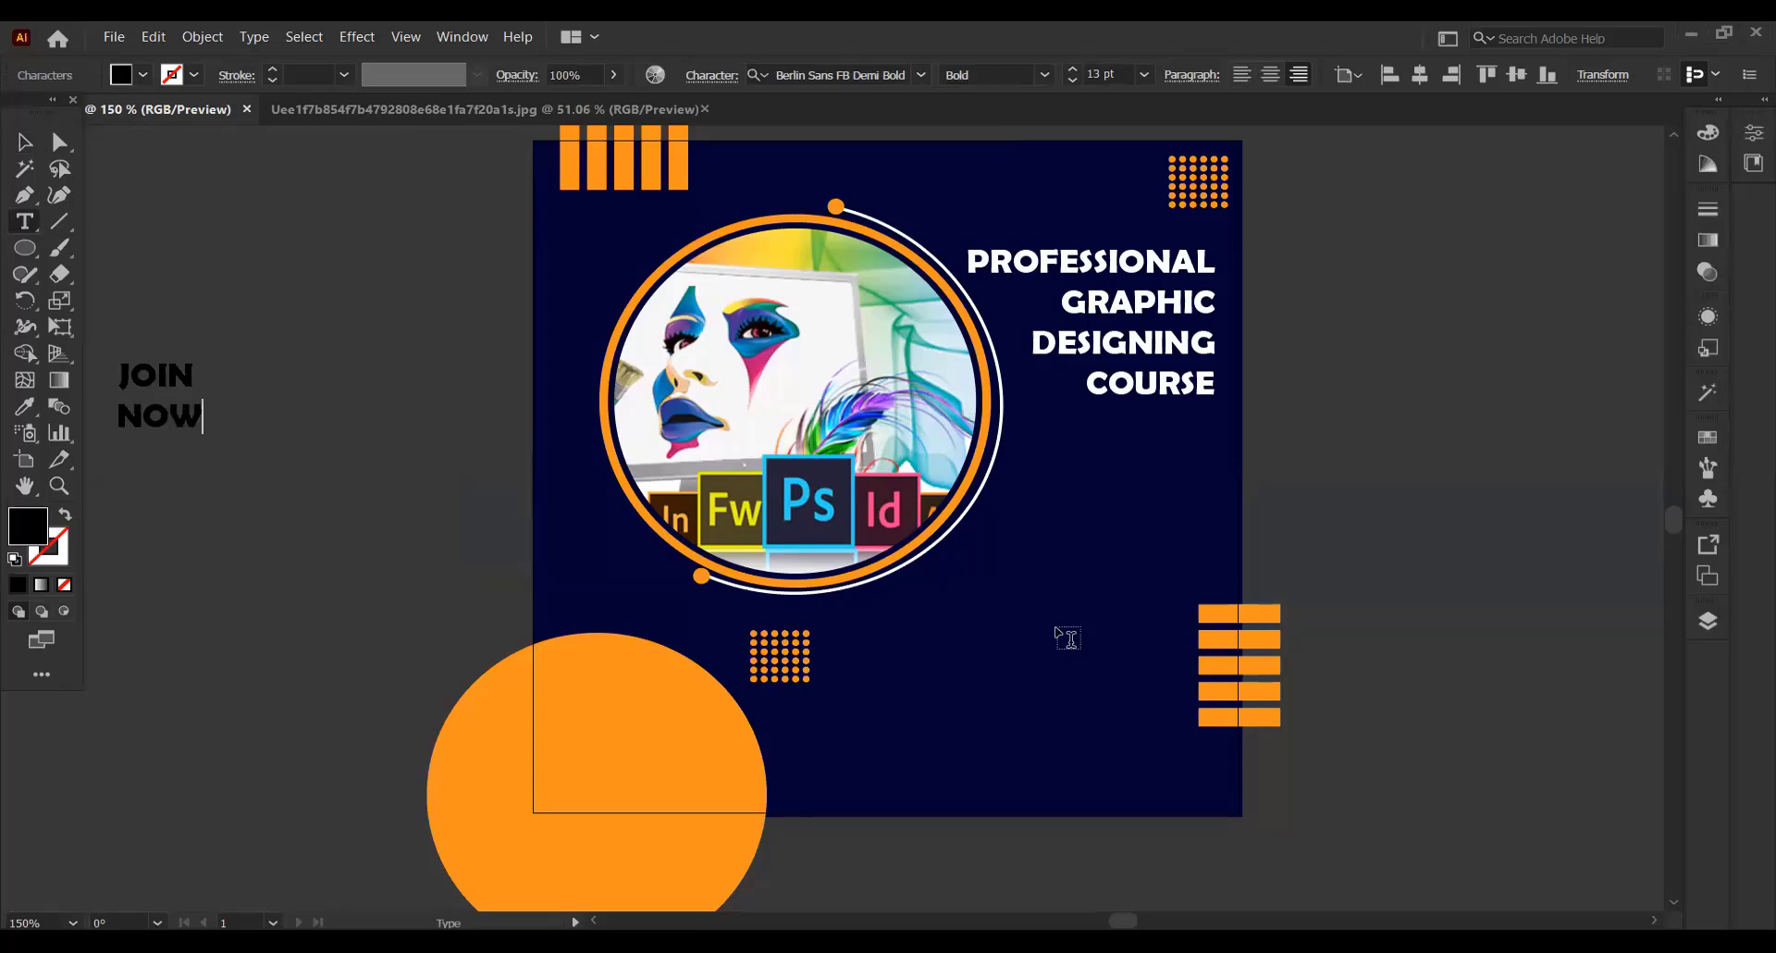
left_click(28, 143)
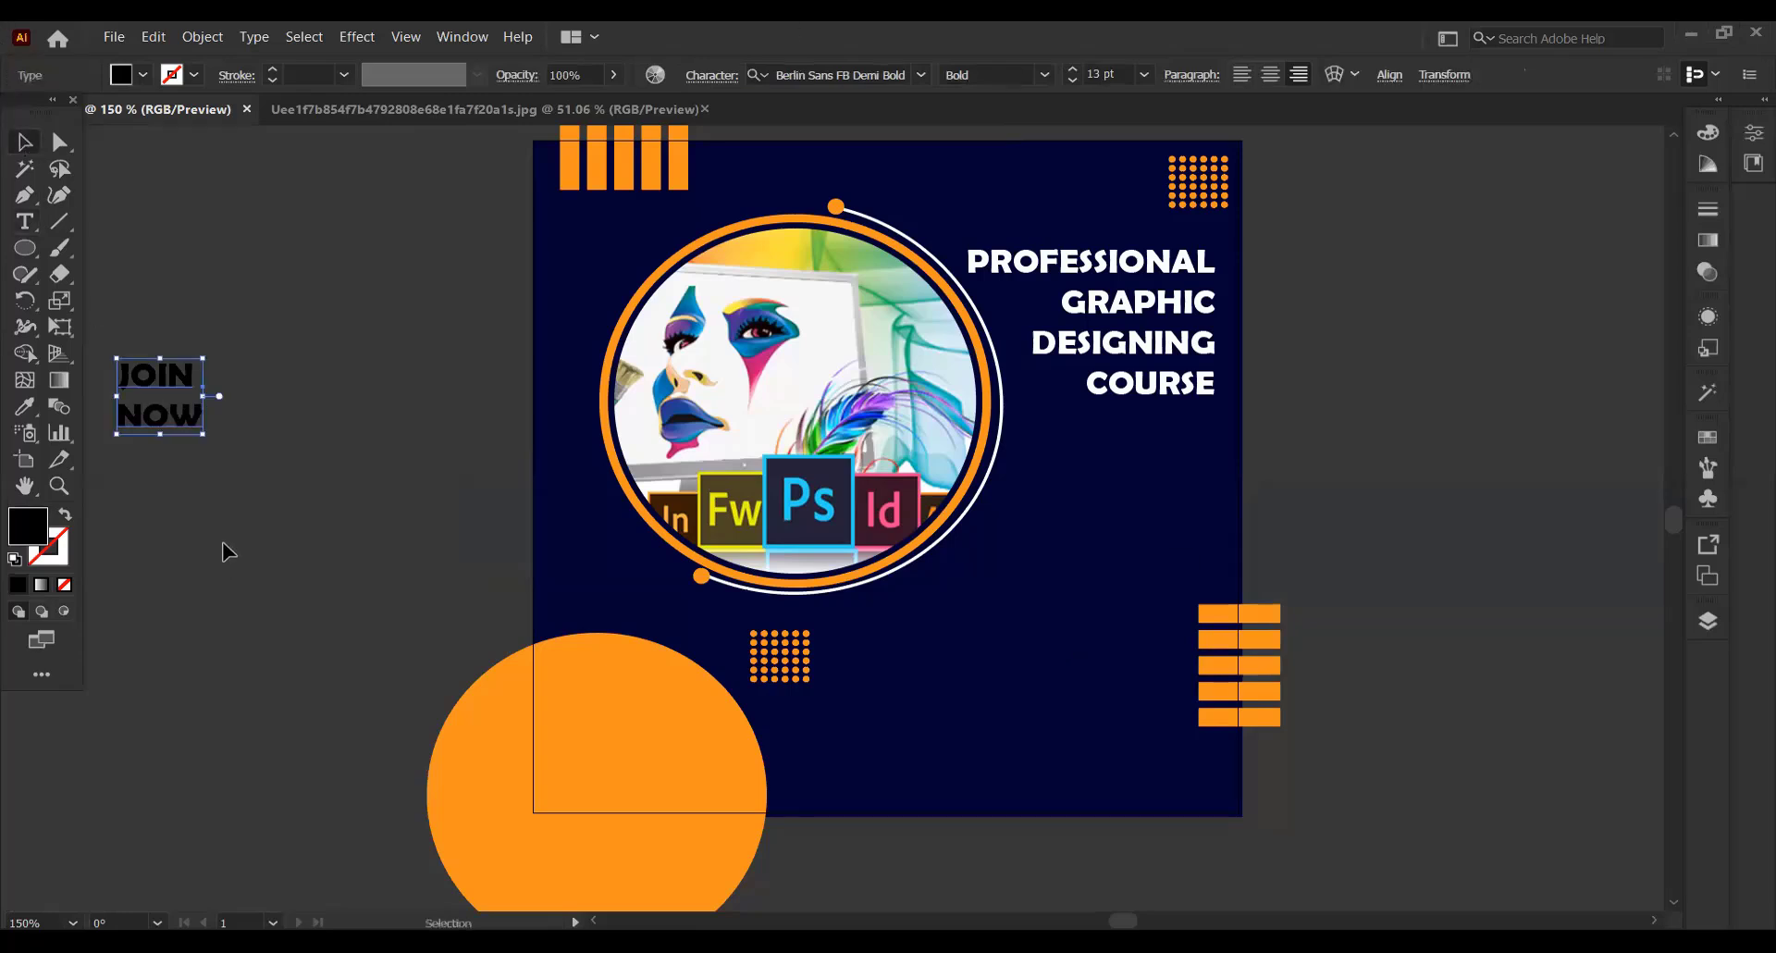
Place the JOIN NOW text on the large orange circle, tilted upward to the right, and enlarge it to 18 pt
left_click_drag(164, 373, 681, 657)
left_click(1072, 69)
left_click(1072, 69)
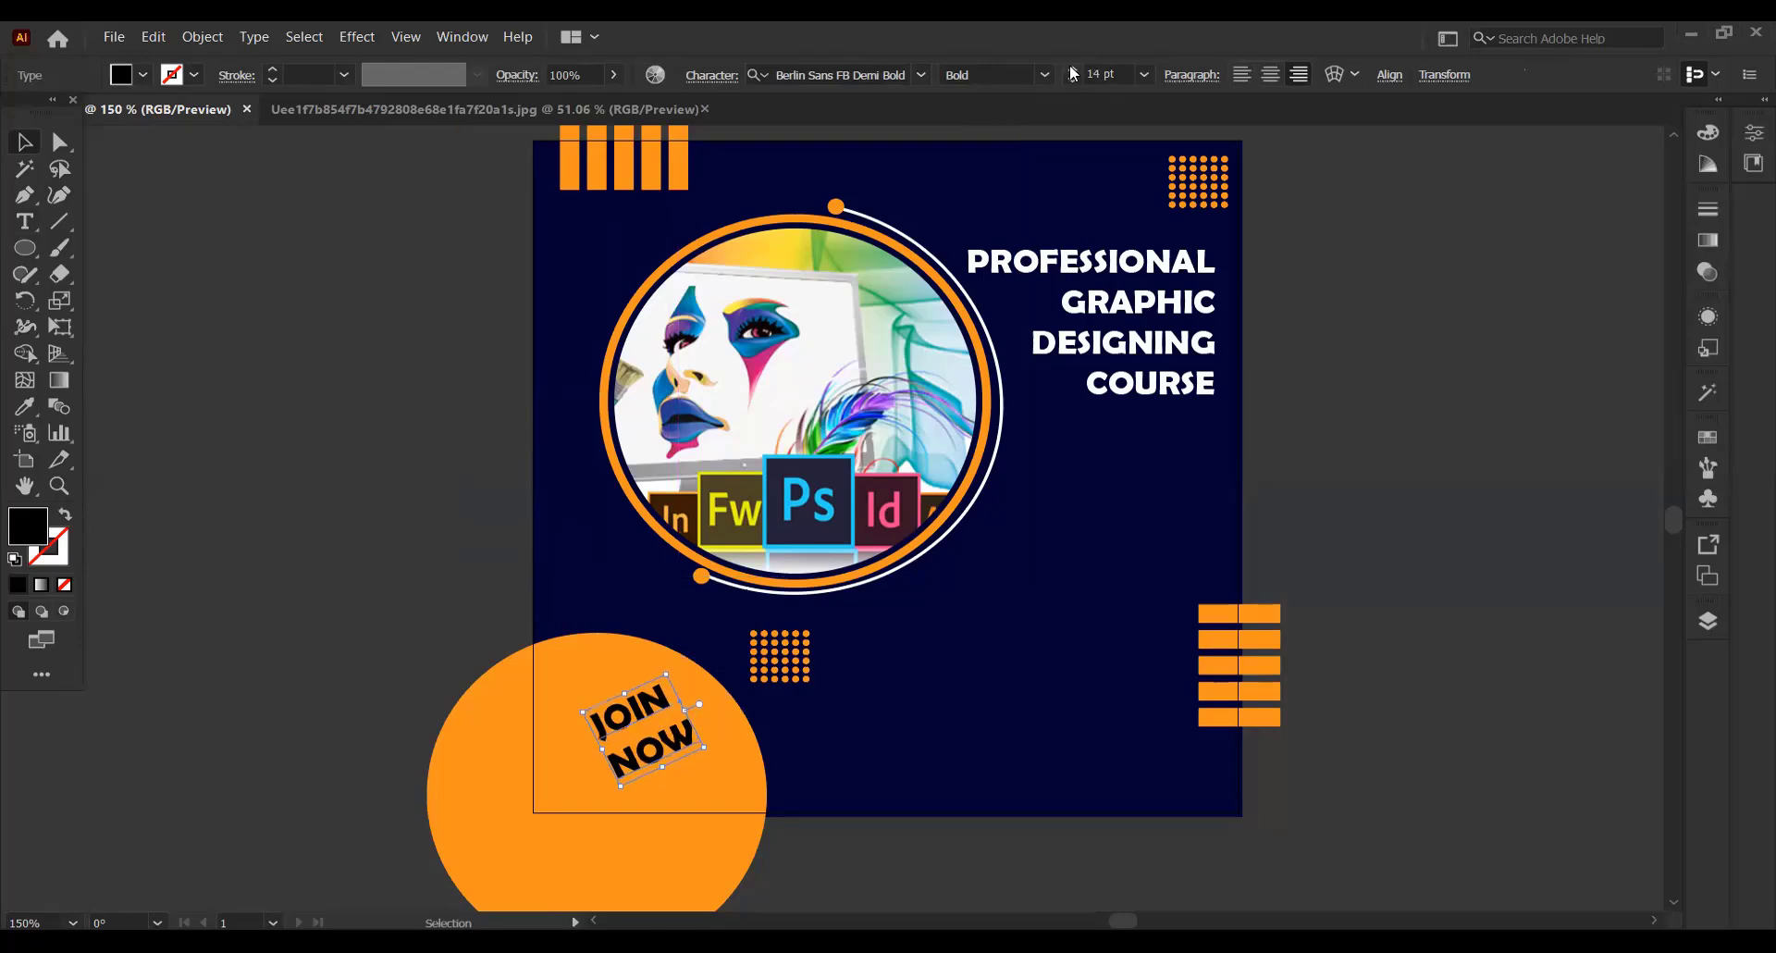
left_click(1073, 70)
left_click(1073, 70)
left_click(1072, 70)
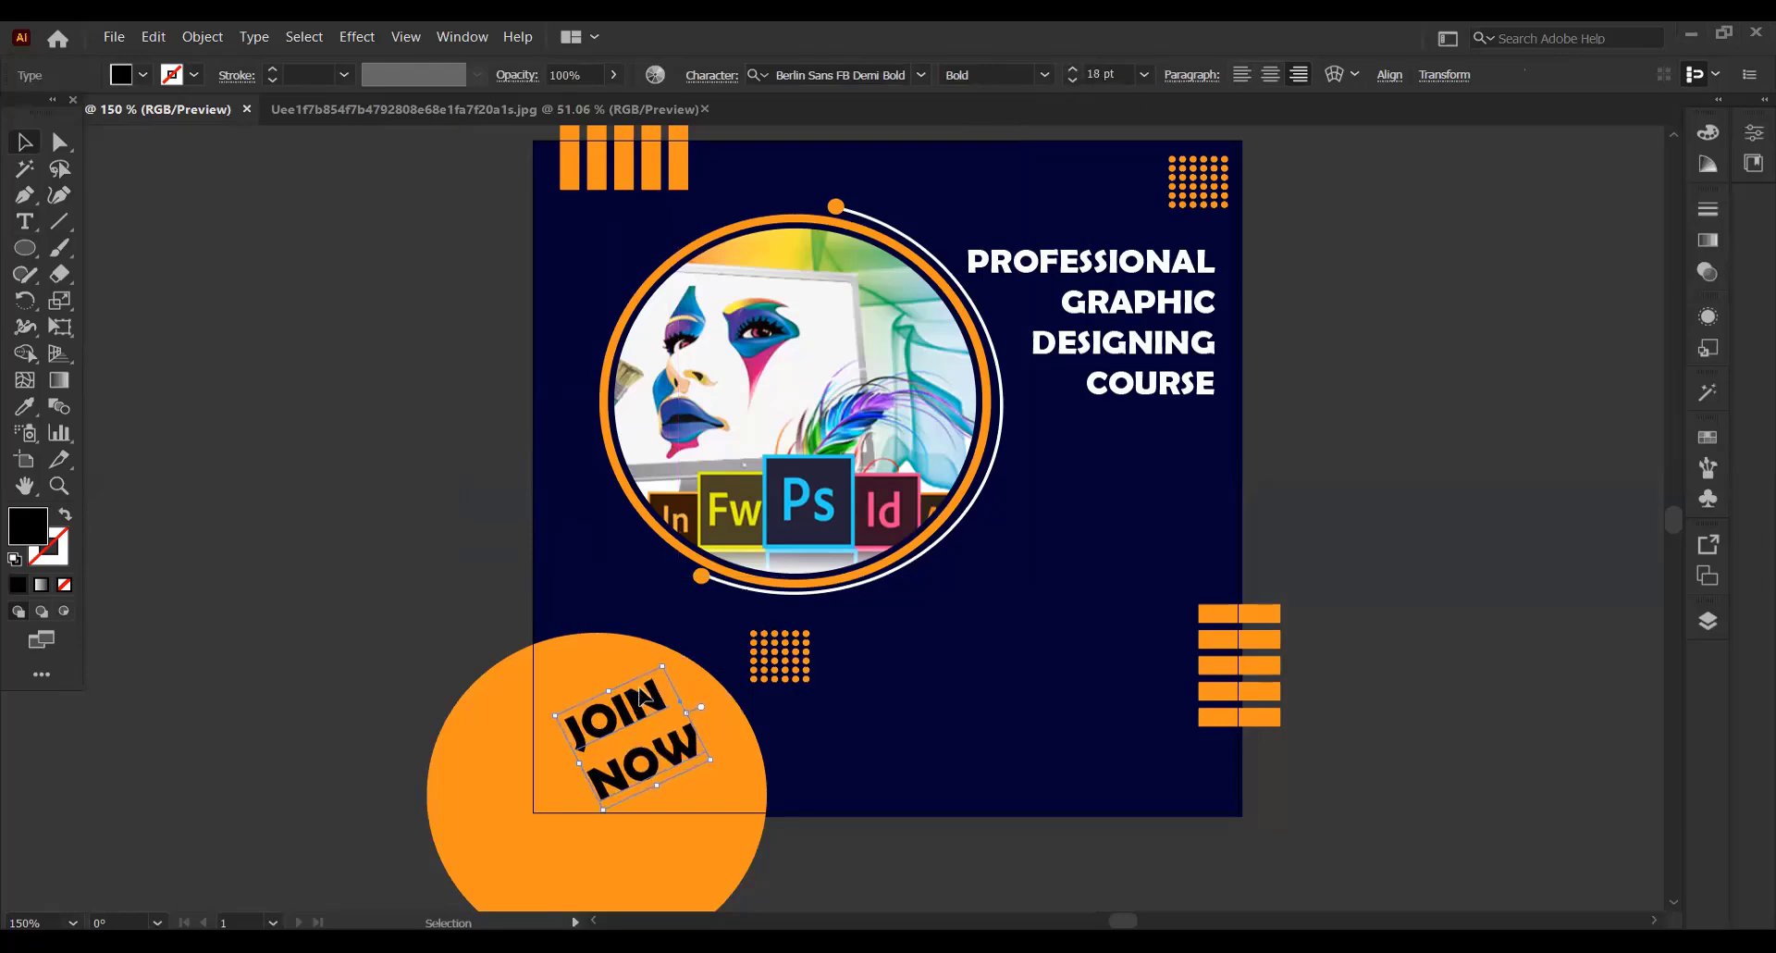
left_click_drag(647, 699, 653, 690)
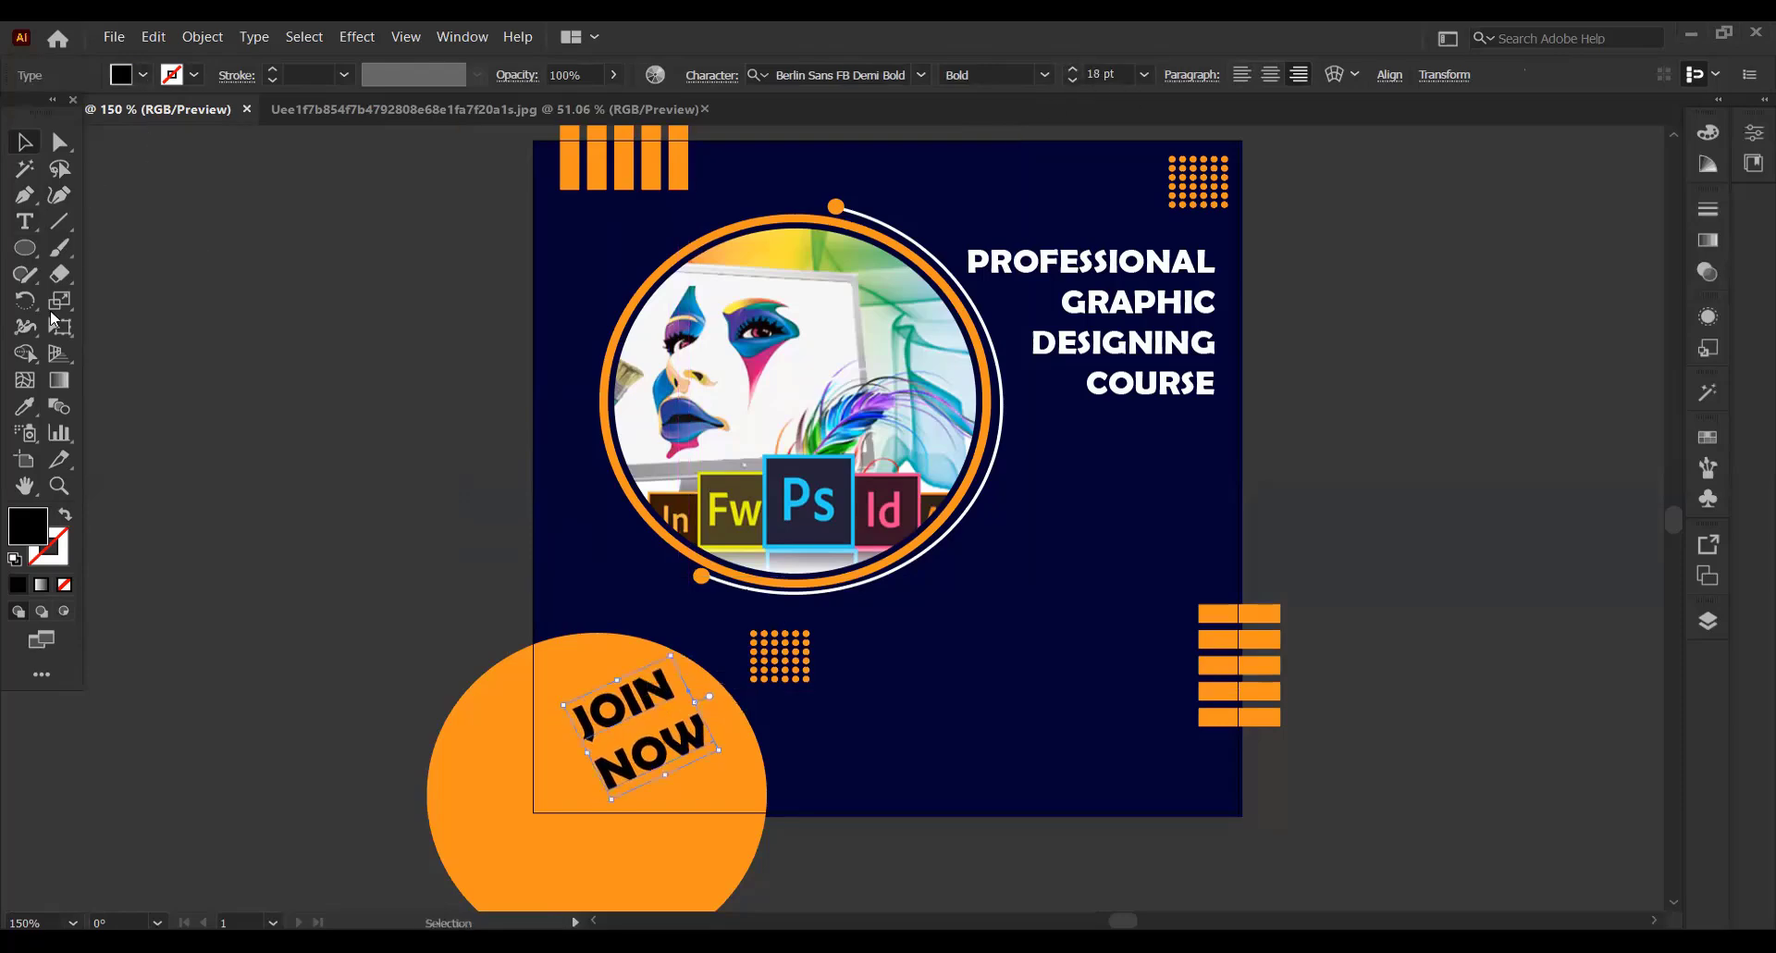
Recolour the JOIN NOW text with the background's navy using the Eyedropper
left_click(24, 407)
left_click(605, 252)
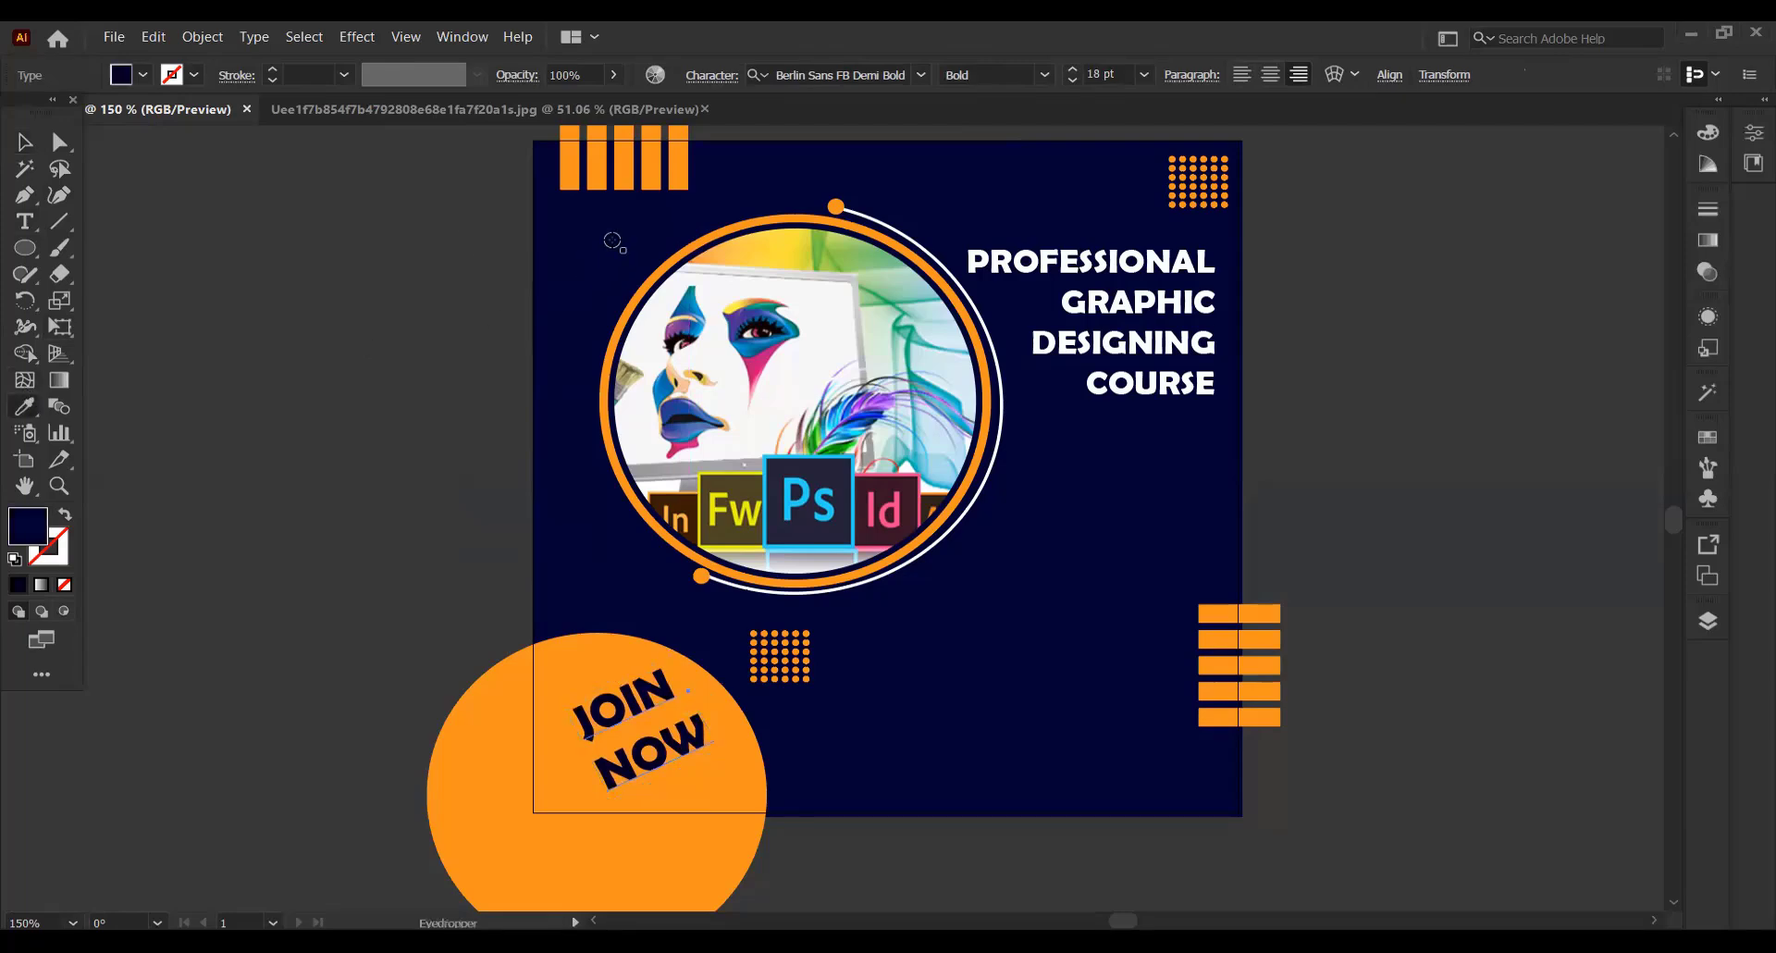
Add a text reading Contact To on the empty canvas beside the artboard
left_click(24, 142)
left_click(287, 265)
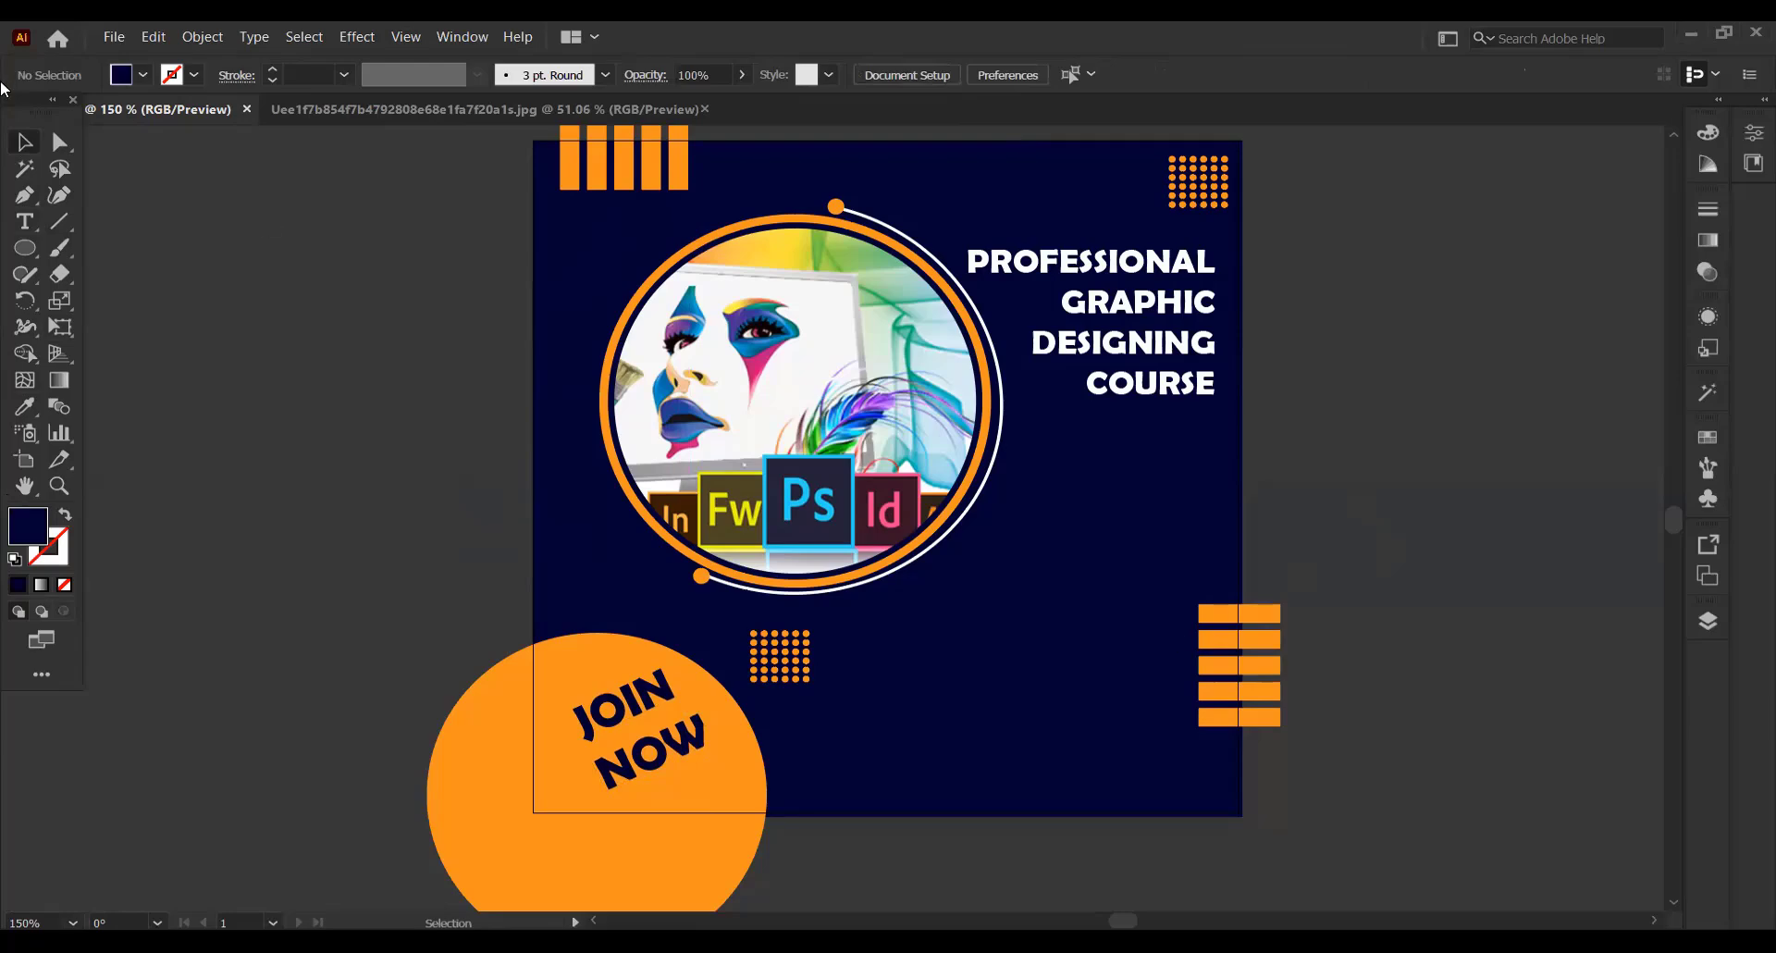
left_click(30, 225)
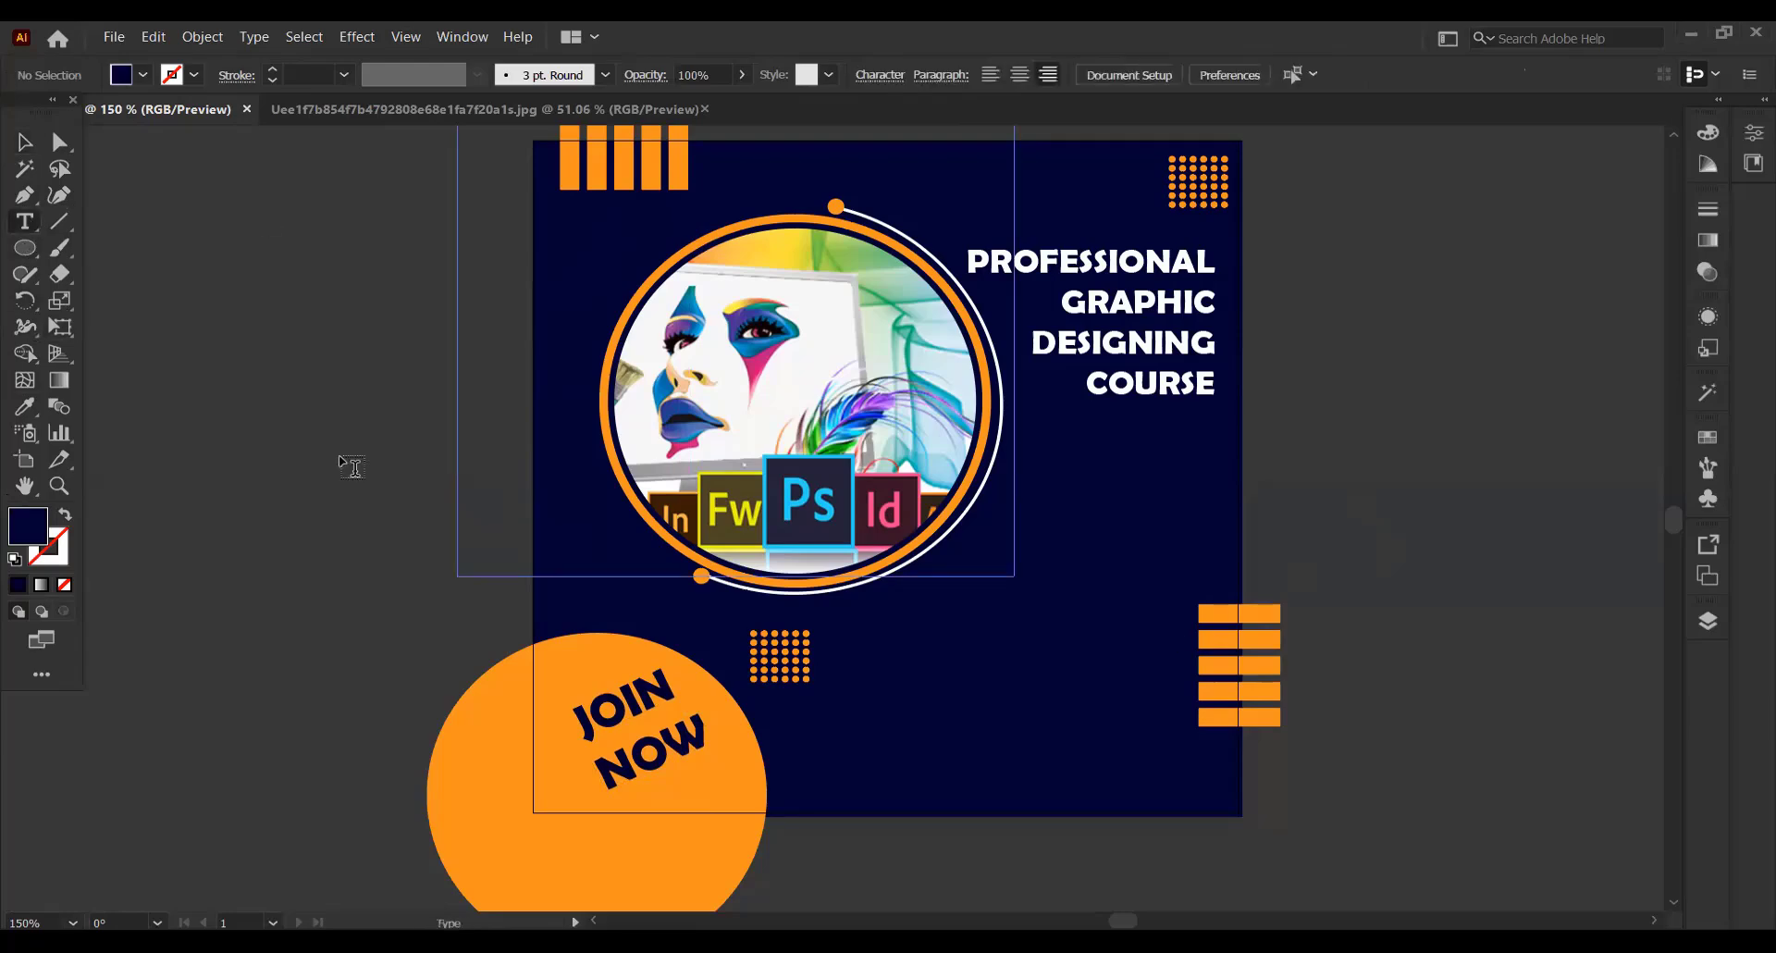
left_click(292, 444)
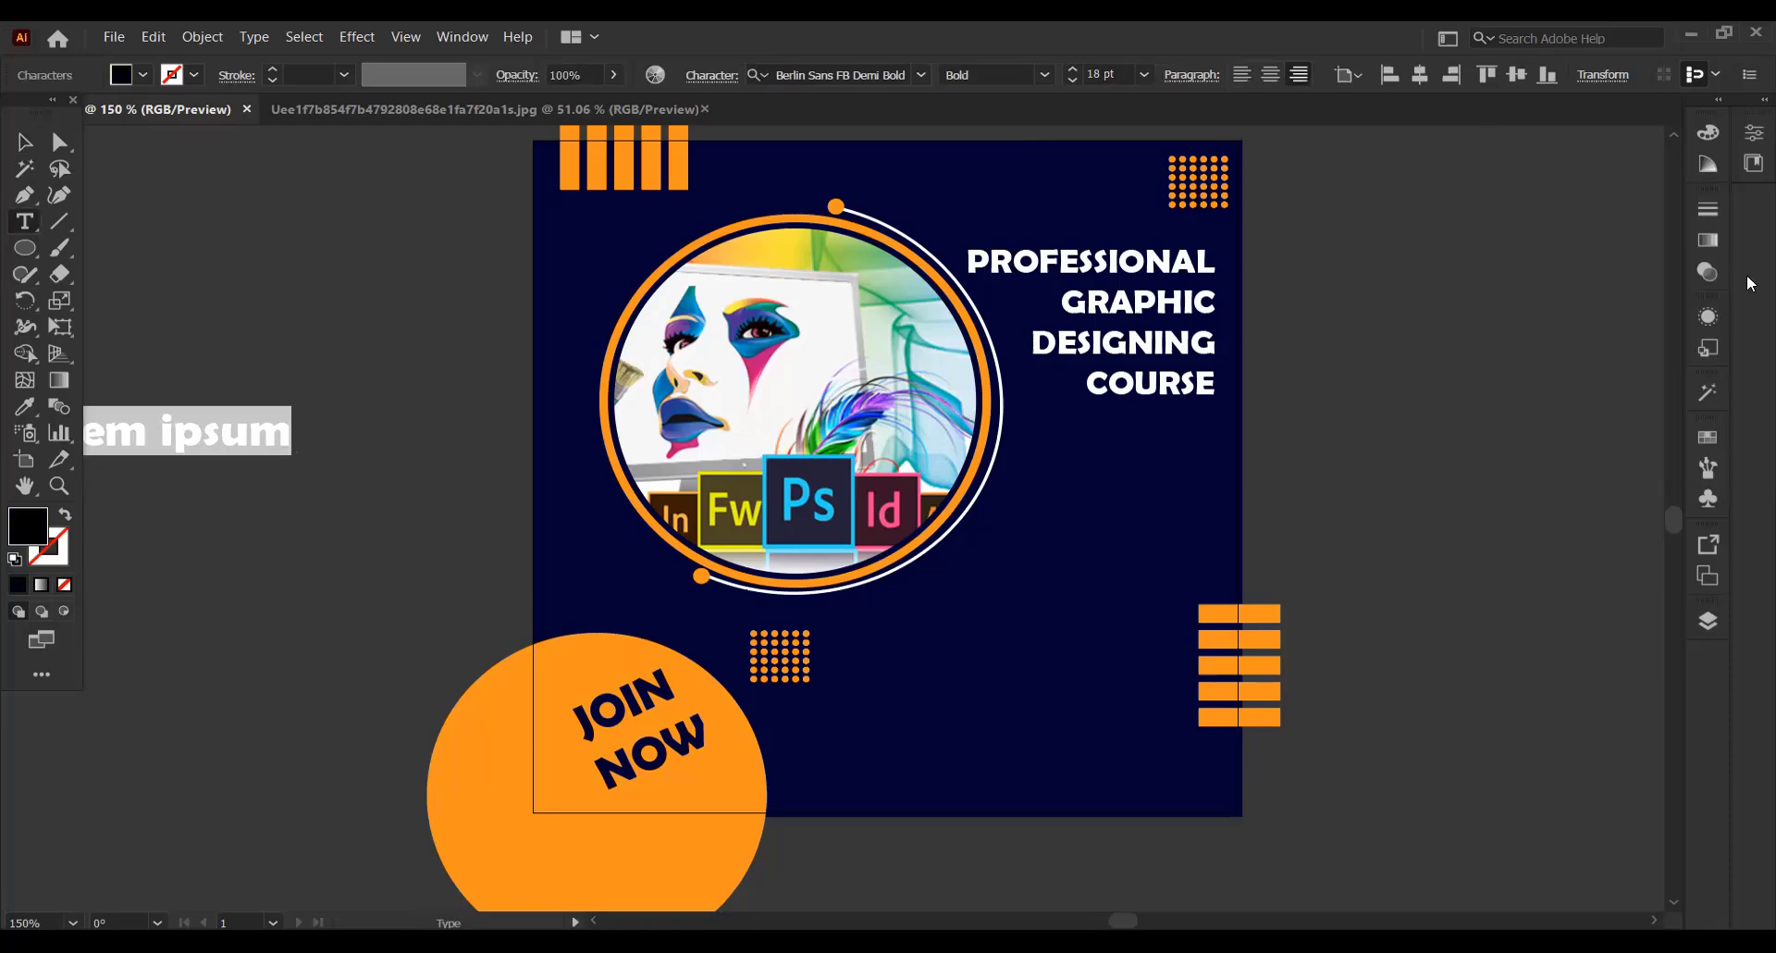
type("T")
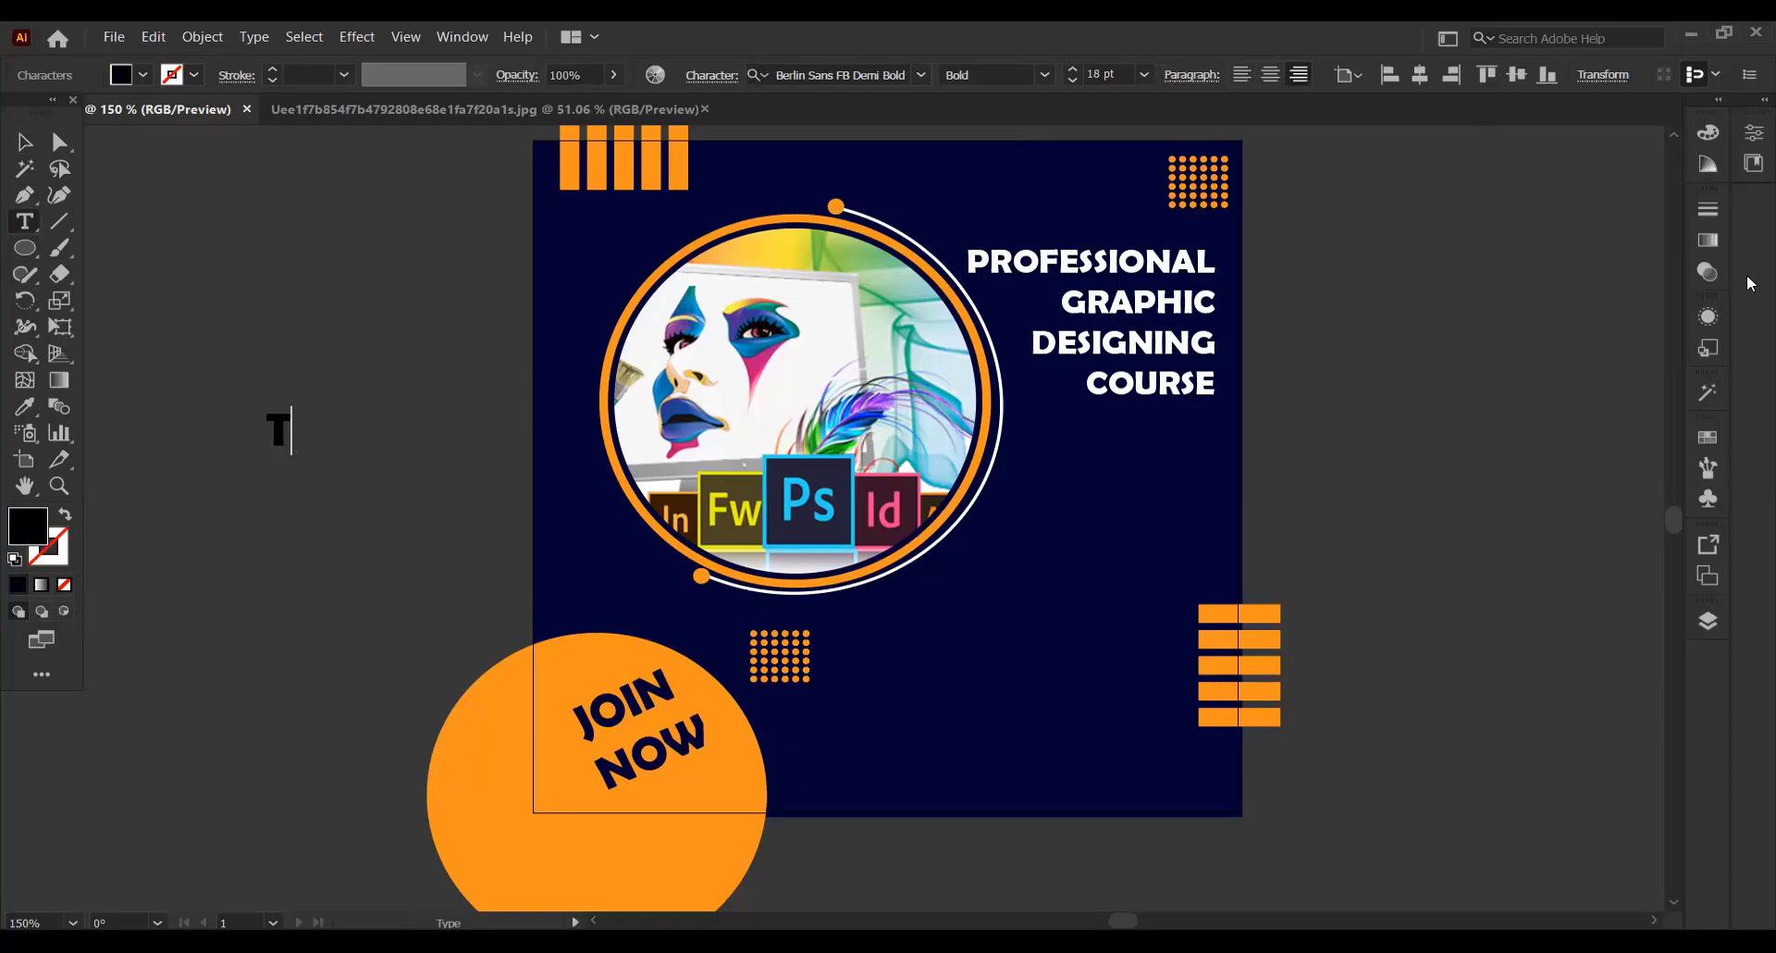
type("o")
key("BackSpace")
key("BackSpace")
type("Contact")
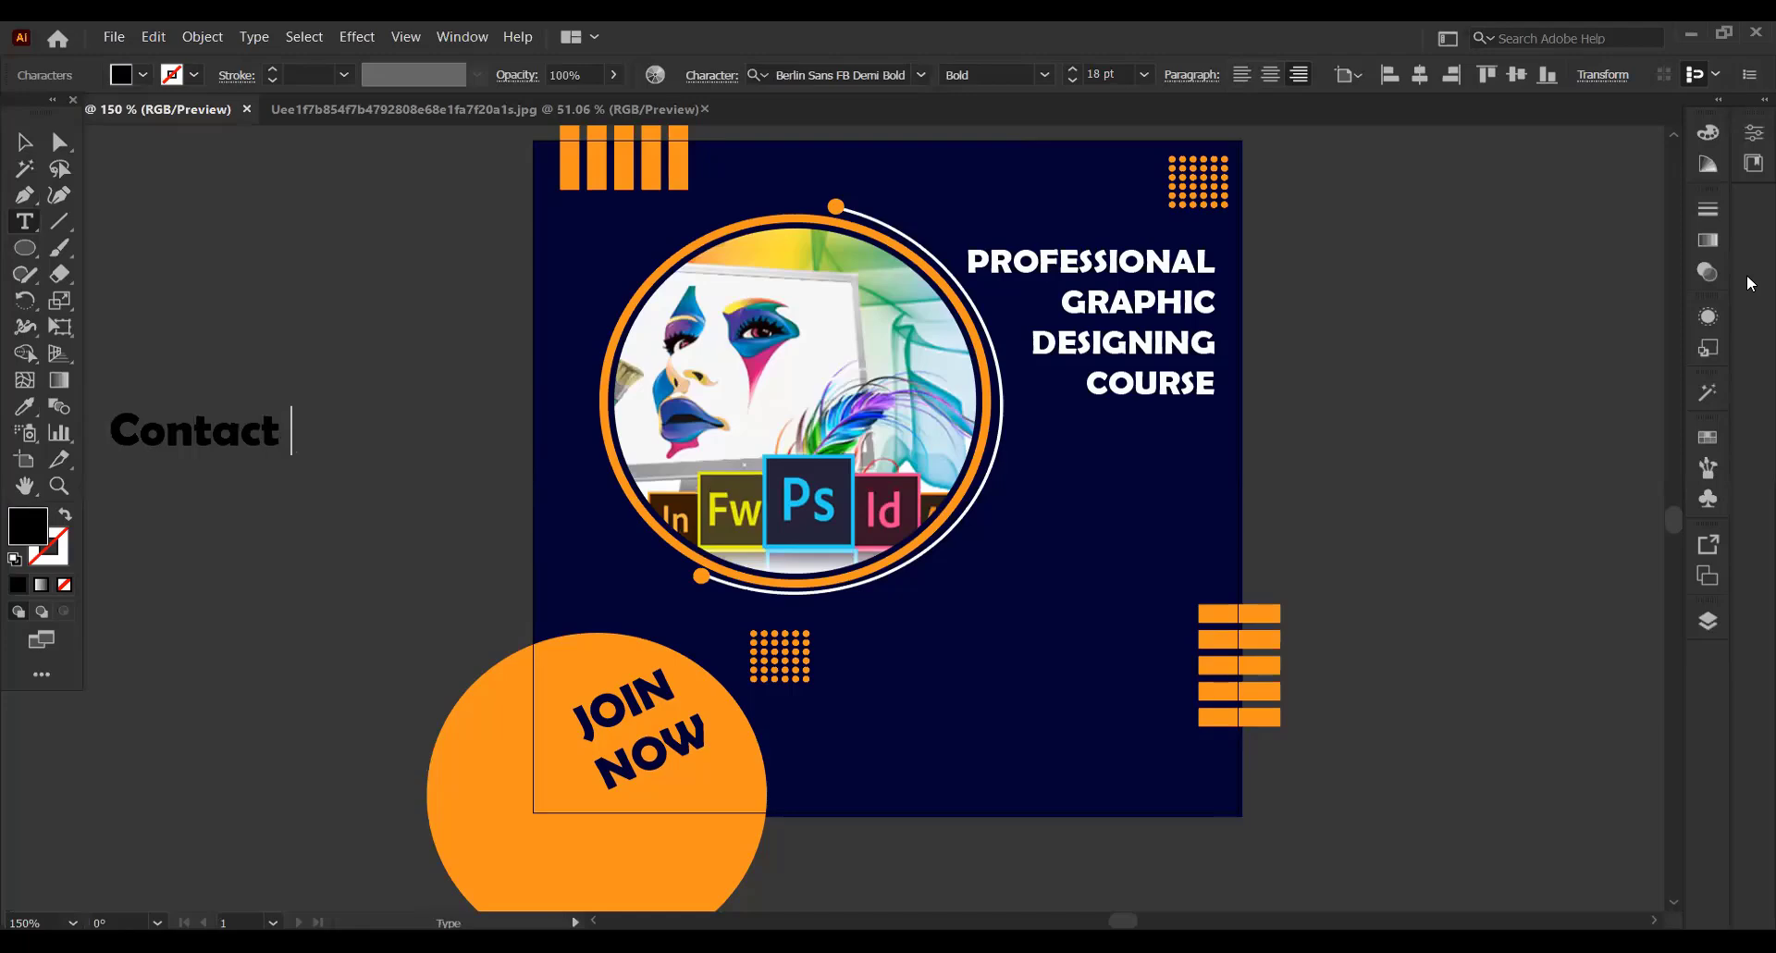
type(" To")
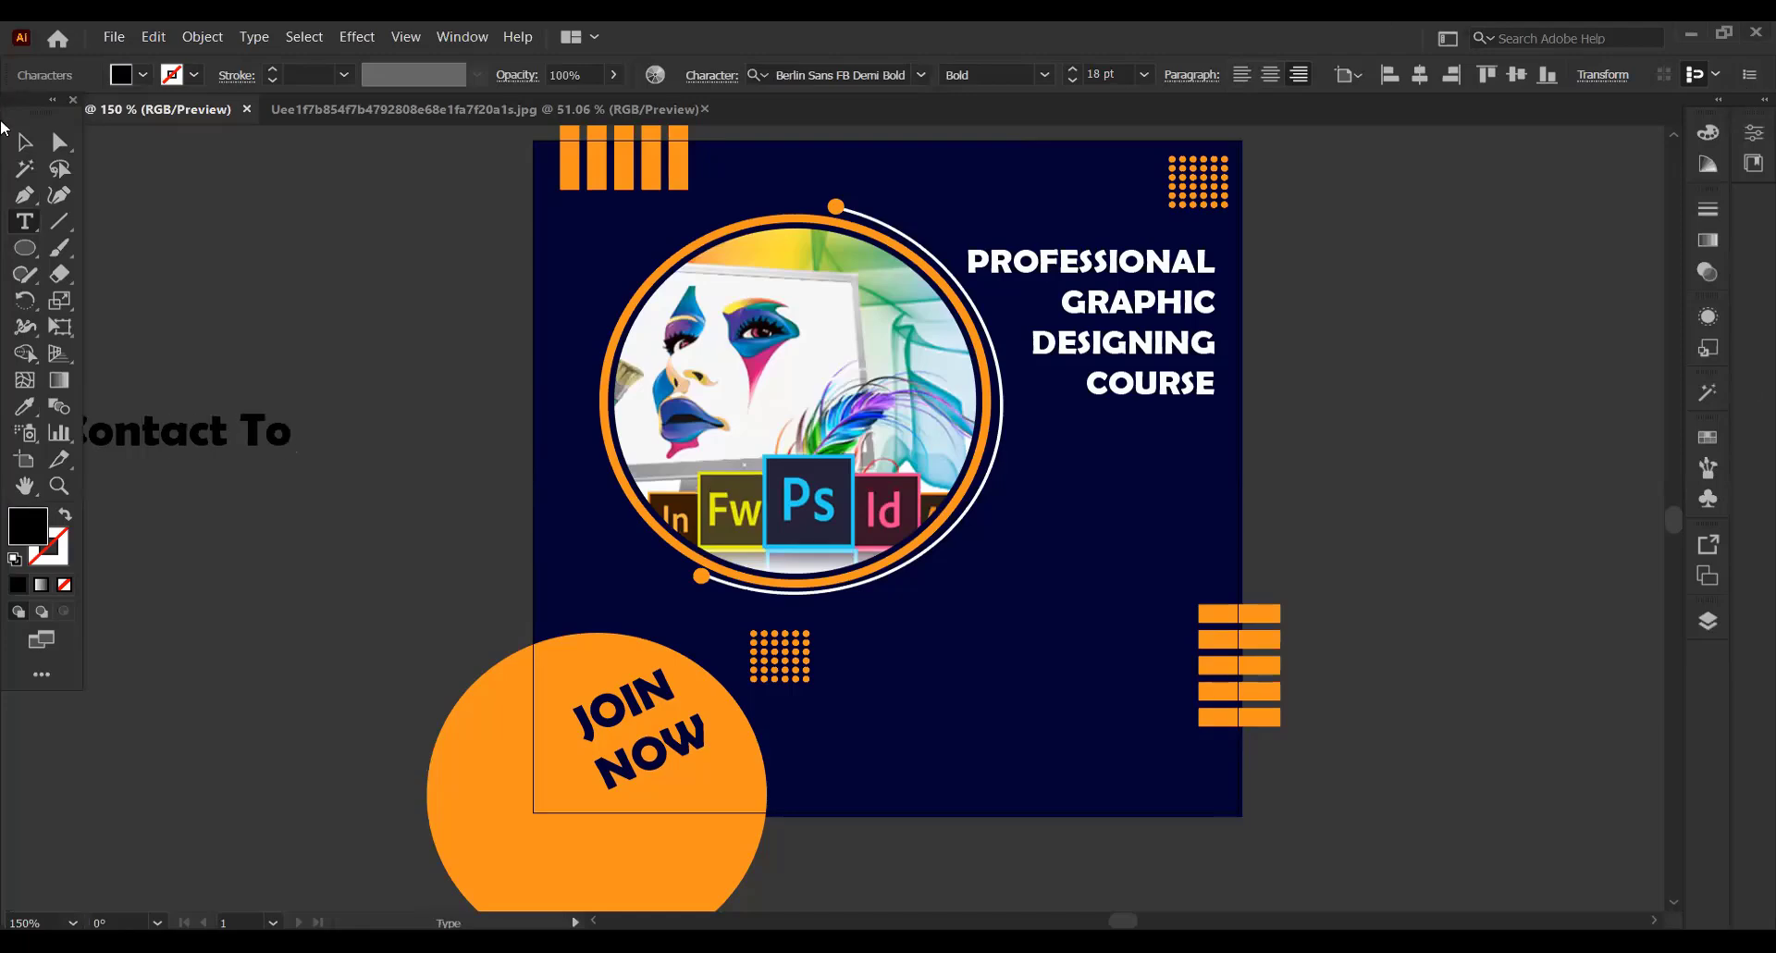
Place the Contact To text in the poster's lower right area, beside the striped bars, and fill it white
left_click(24, 142)
left_click_drag(298, 432, 1091, 635)
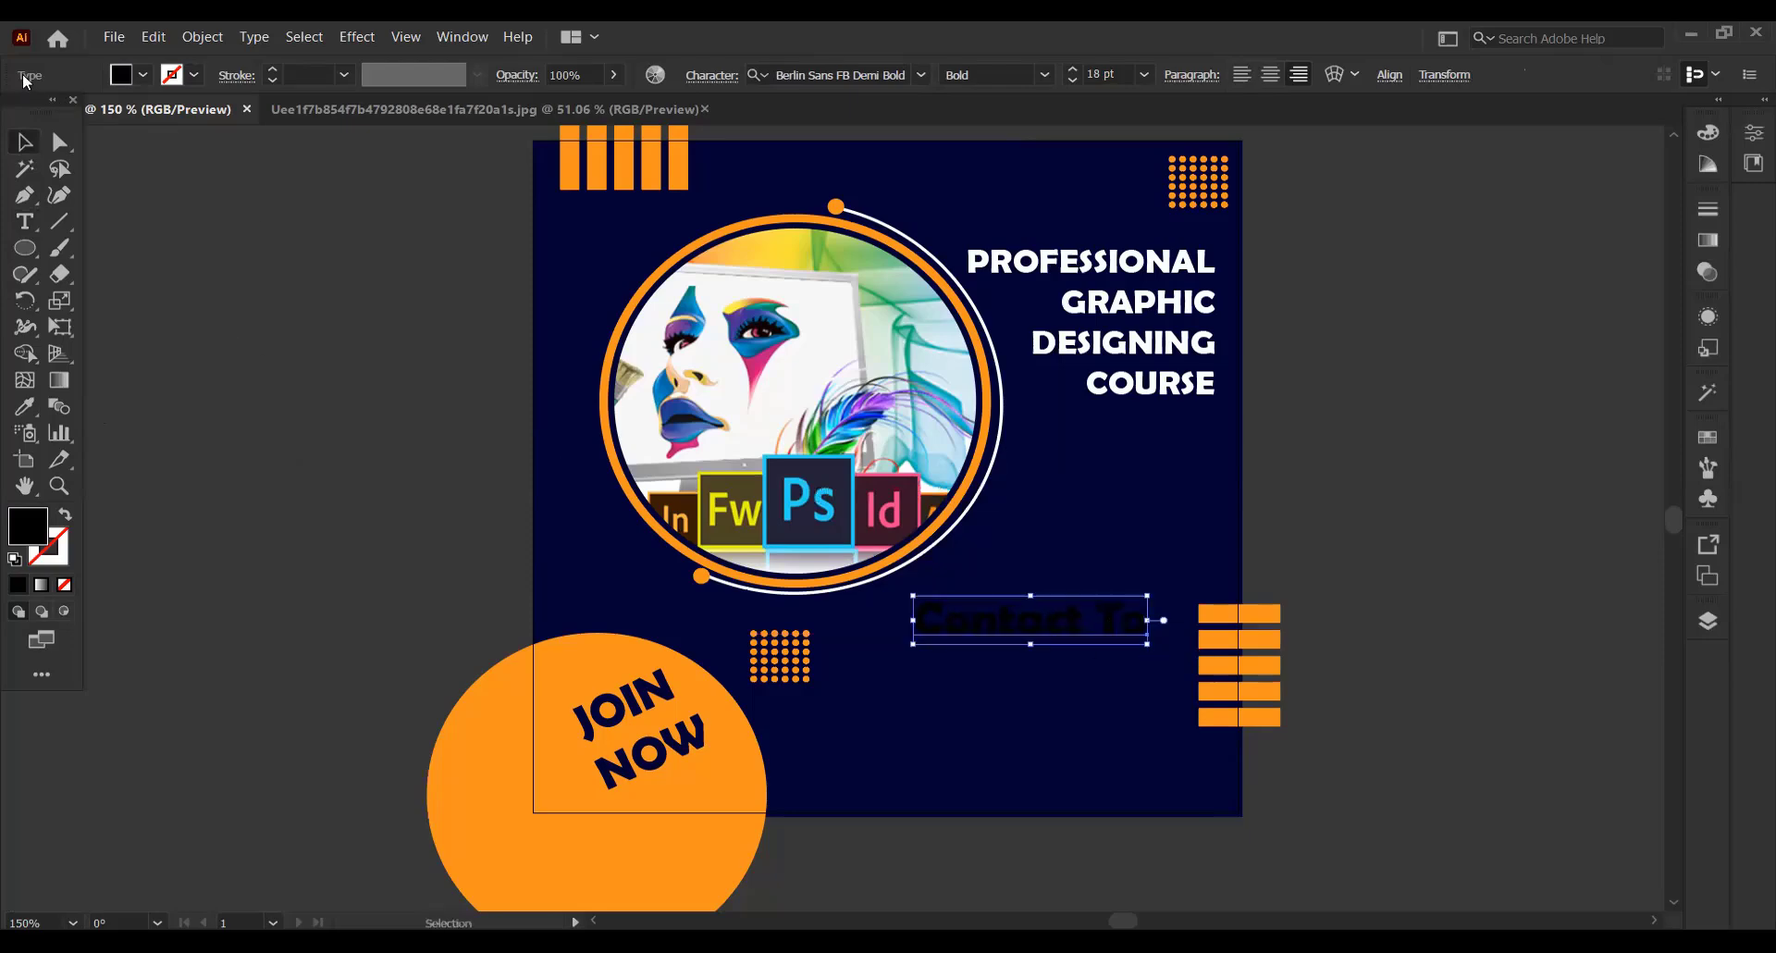
left_click(142, 74)
left_click(48, 111)
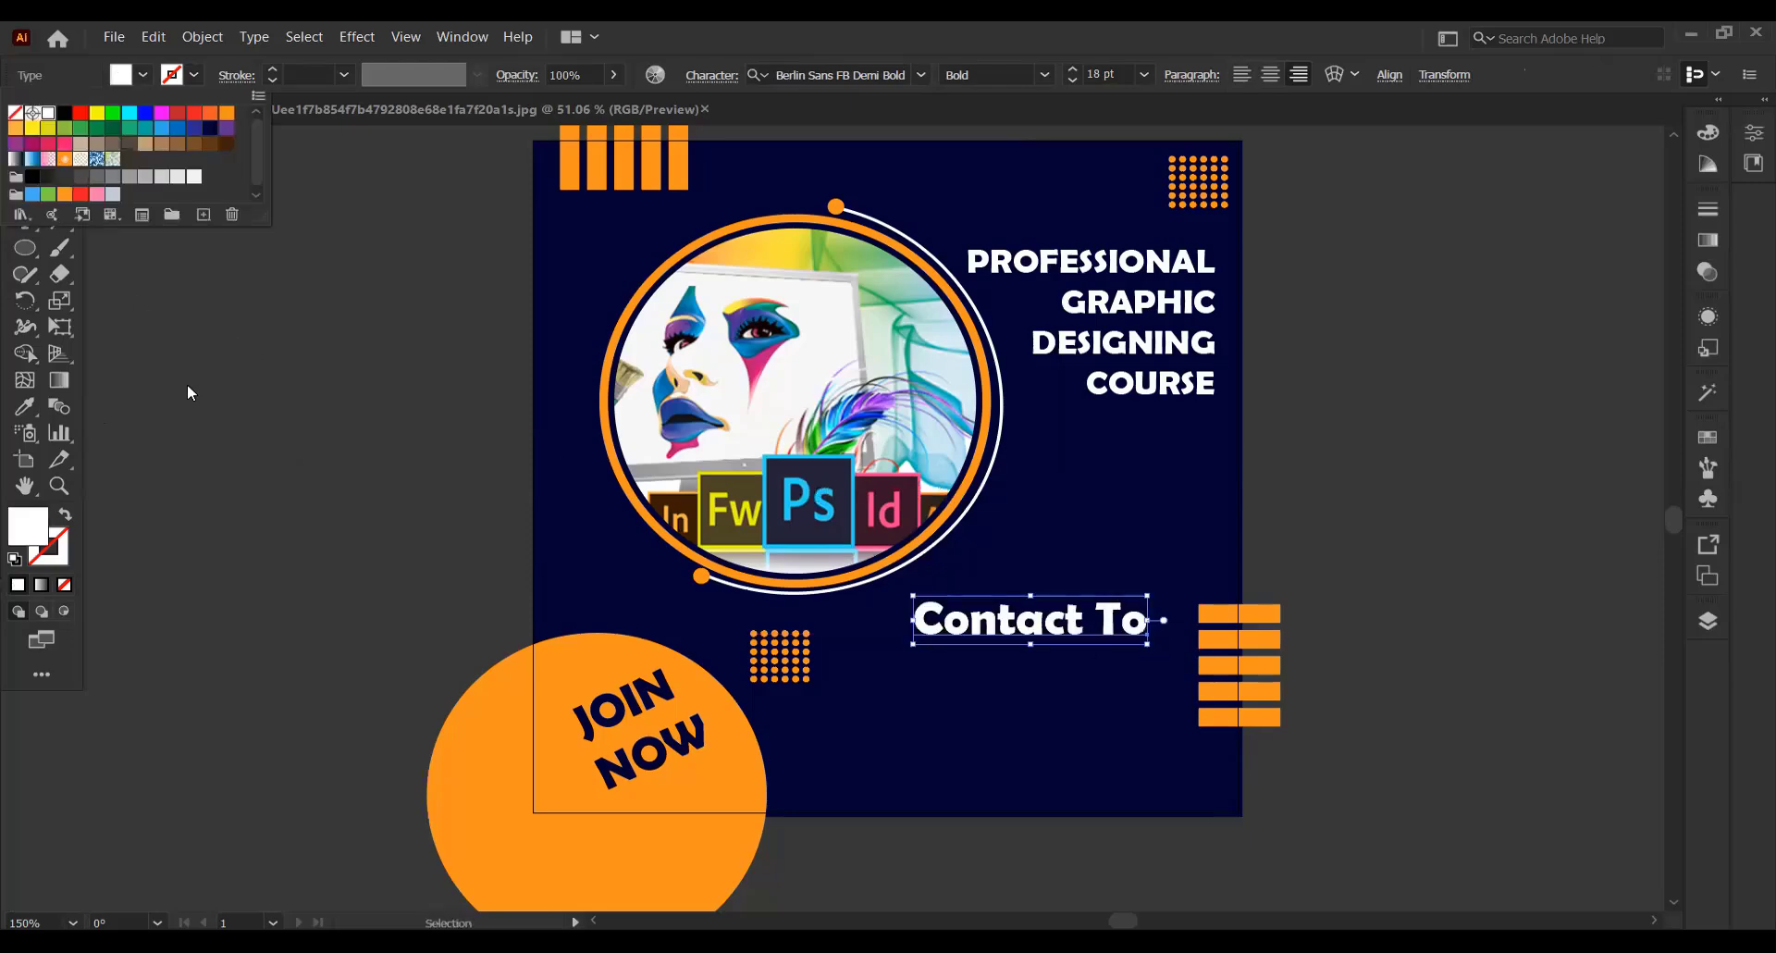
left_click(187, 383)
Add a separate text with the contact person's name on the empty canvas beside the artboard
left_click(187, 383)
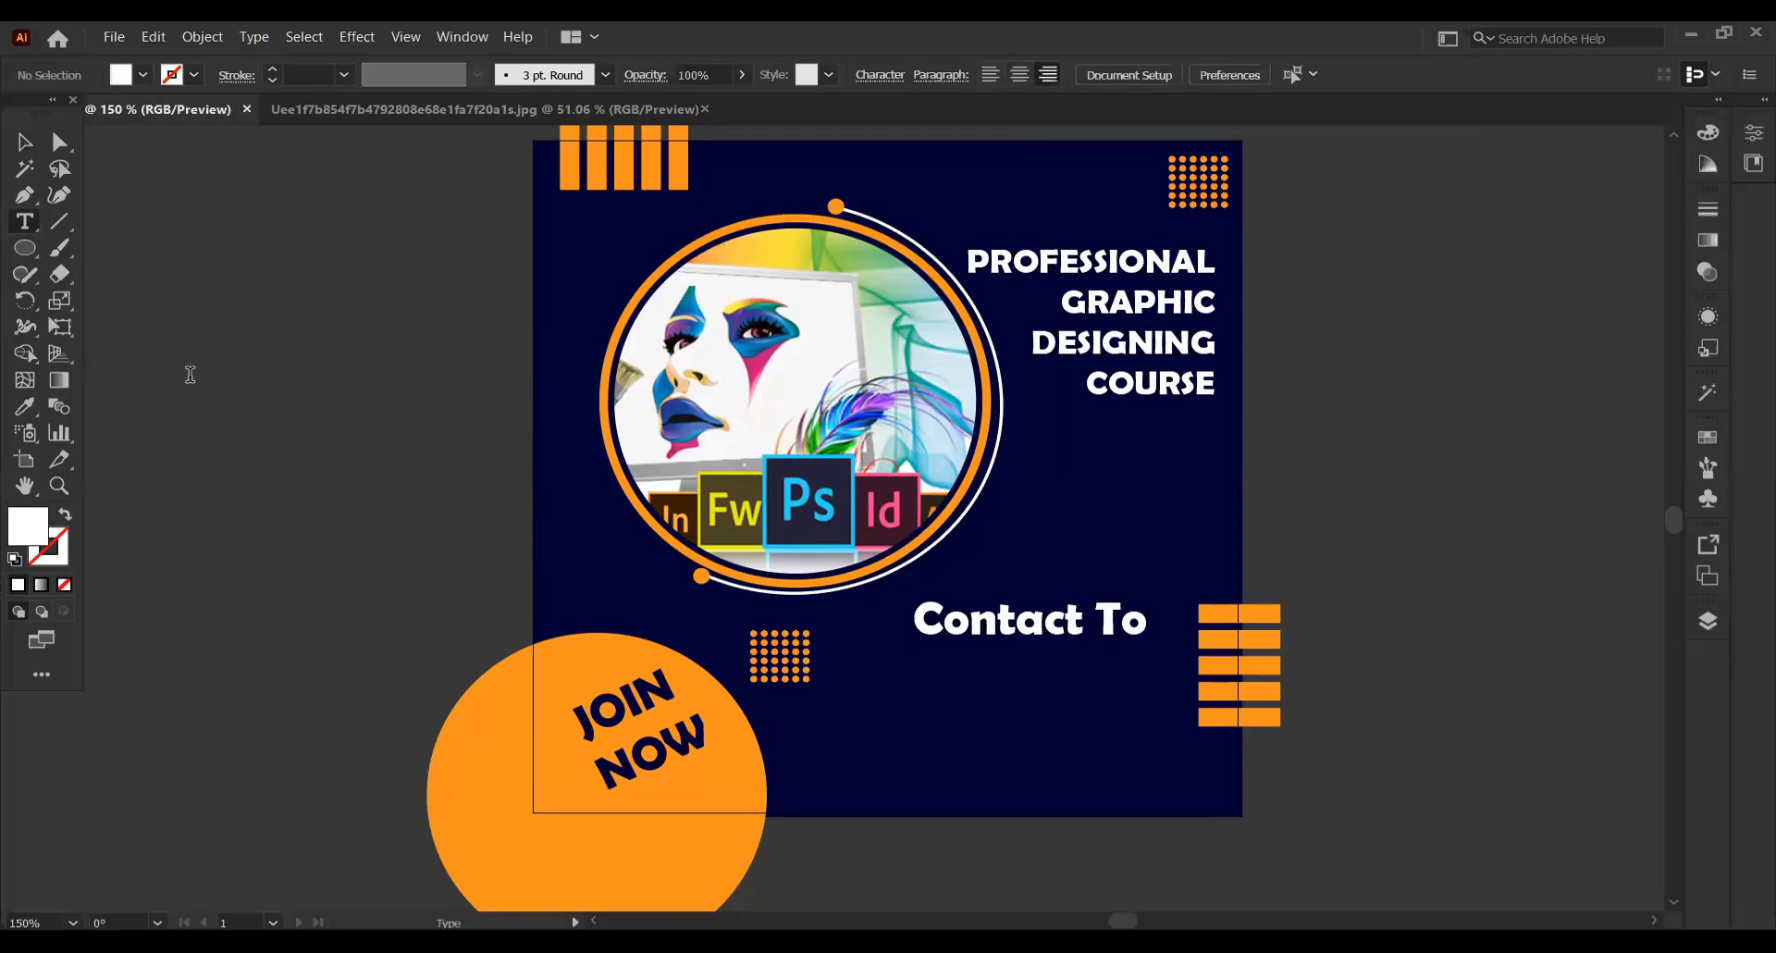
left_click(188, 370)
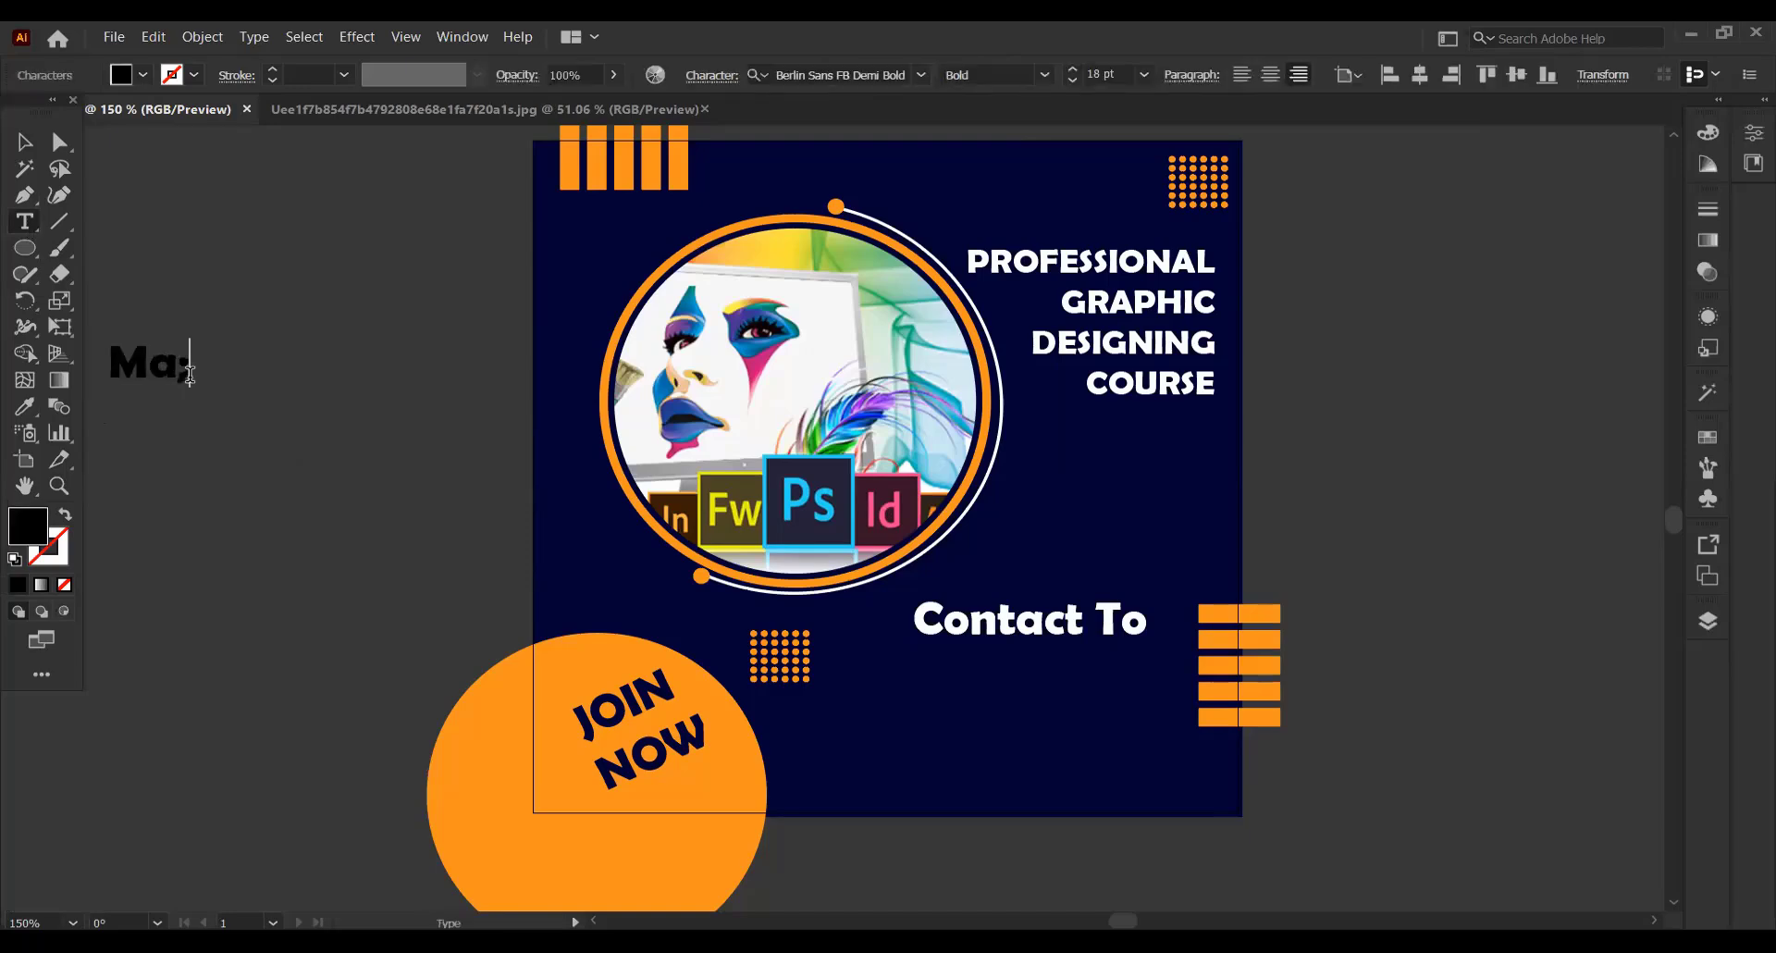
key("Escape")
Place the contact name below the Contact To text, reduce it to 13 pt and fill it white
left_click_drag(118, 375, 1181, 690)
left_click(1068, 82)
left_click(1068, 82)
left_click(1068, 81)
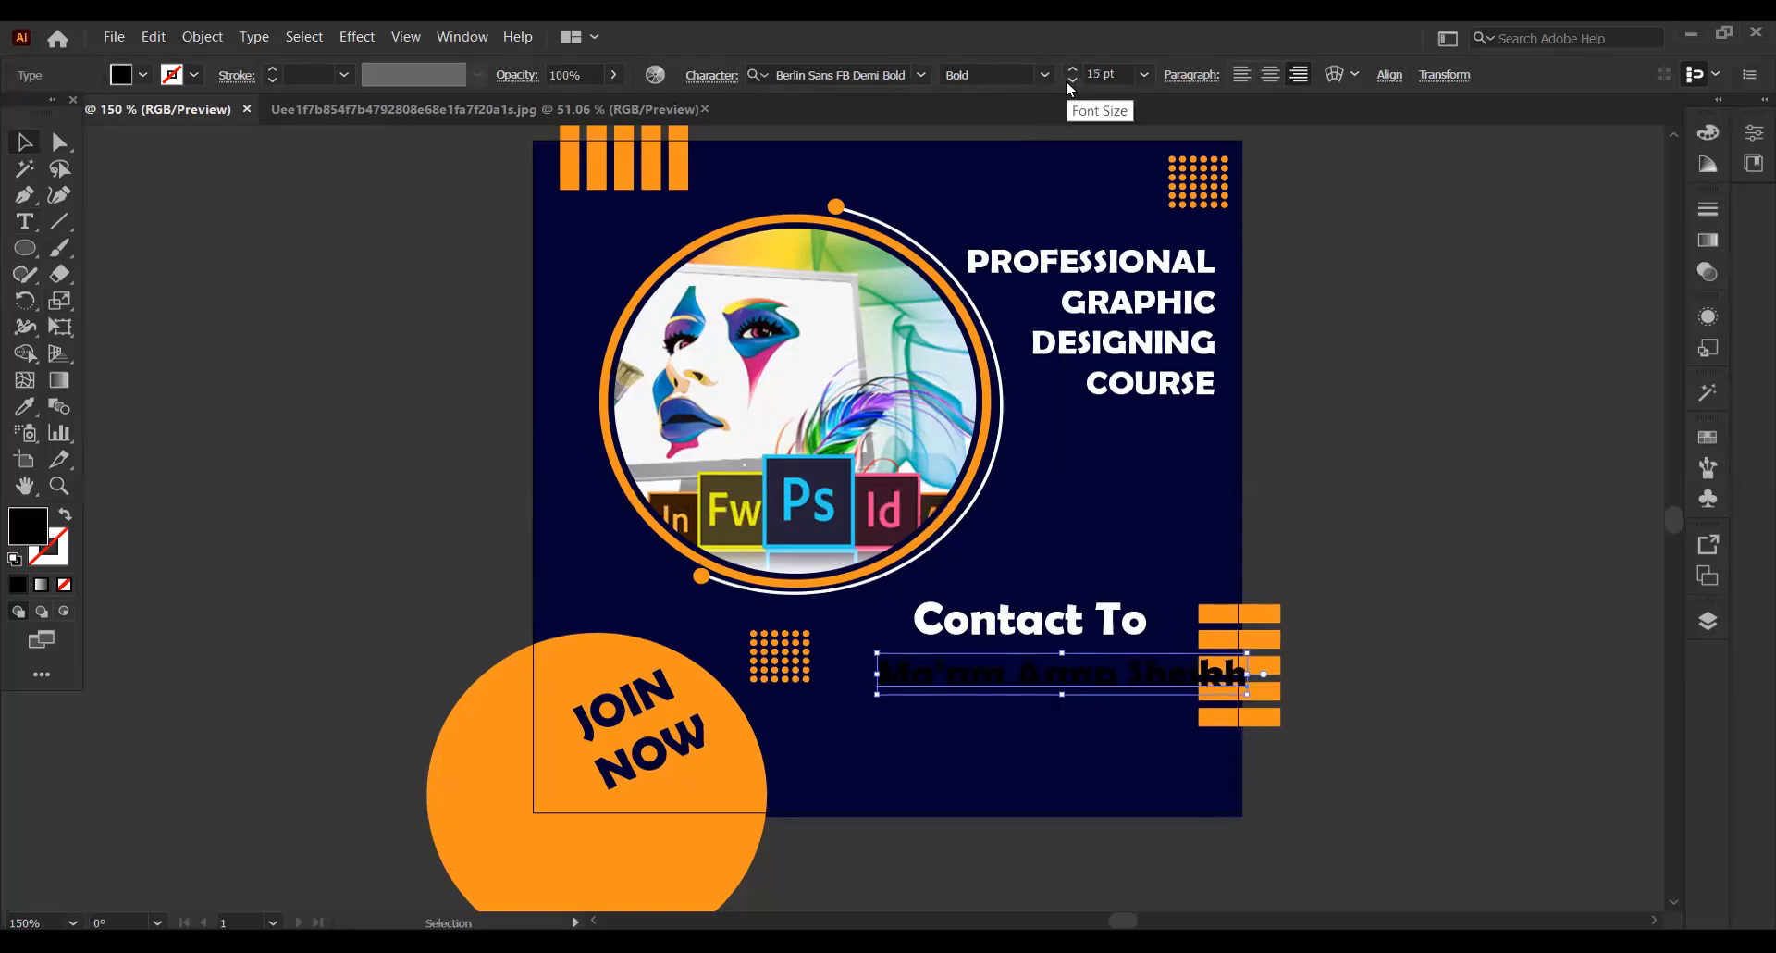
left_click(1068, 81)
left_click(1068, 81)
left_click_drag(1167, 677, 1092, 682)
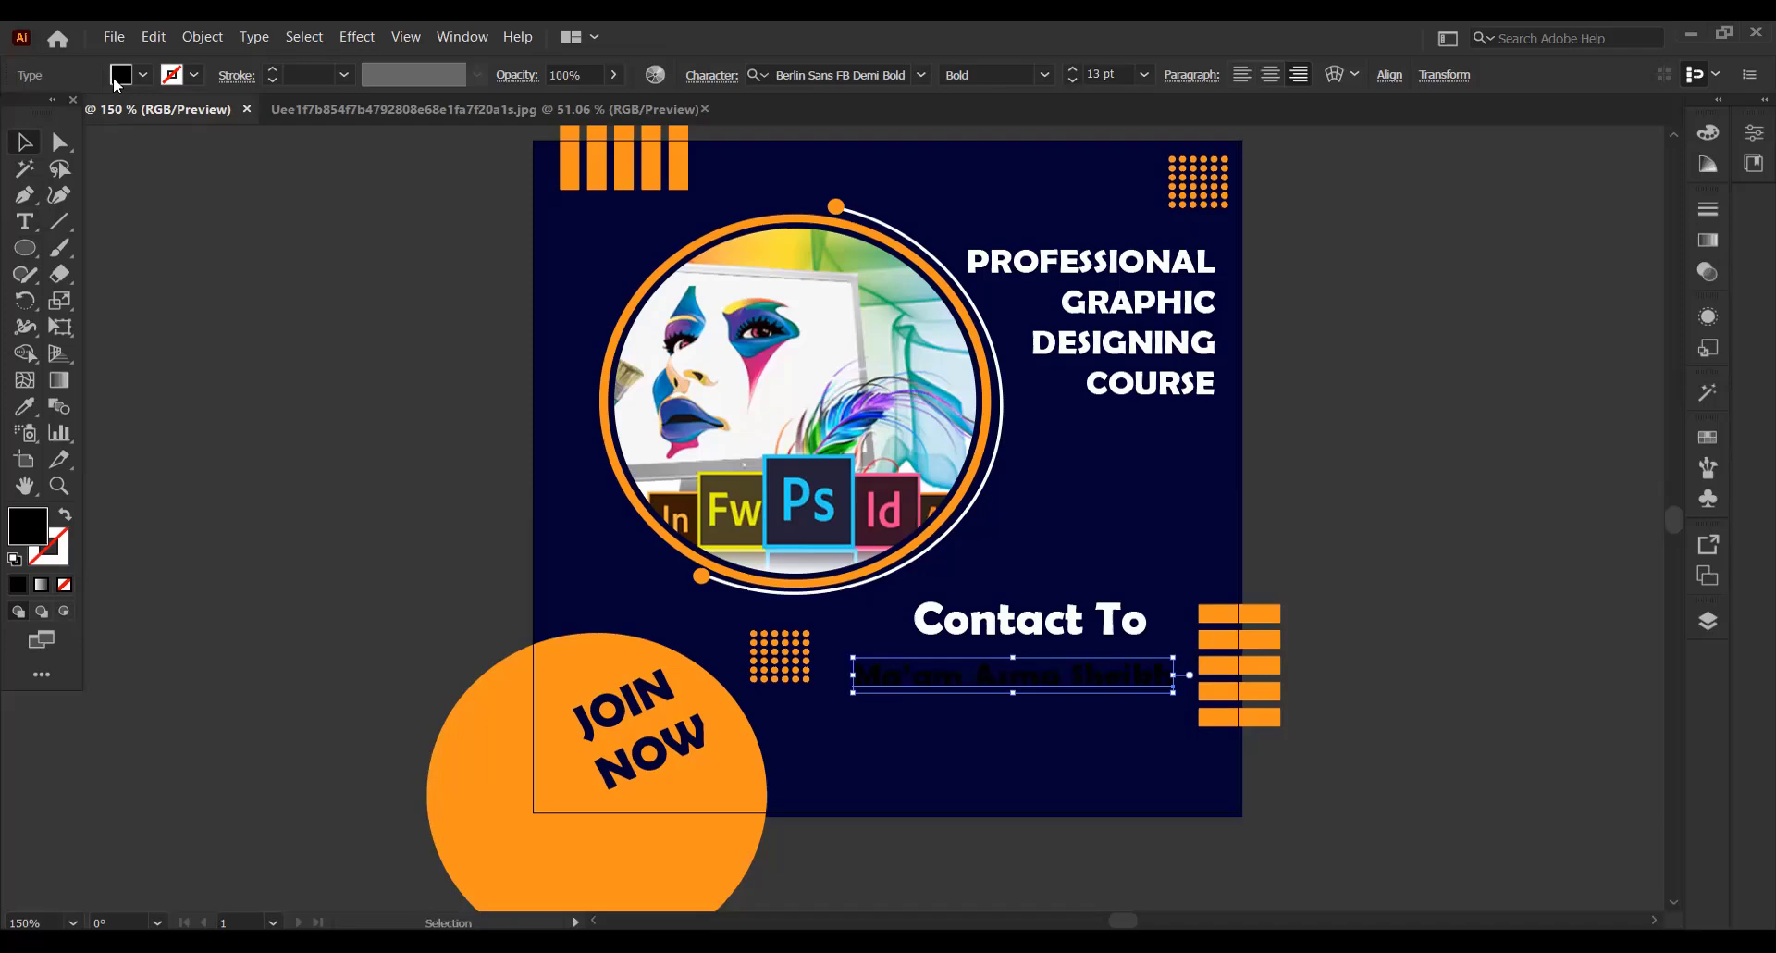
left_click(117, 83)
left_click(48, 110)
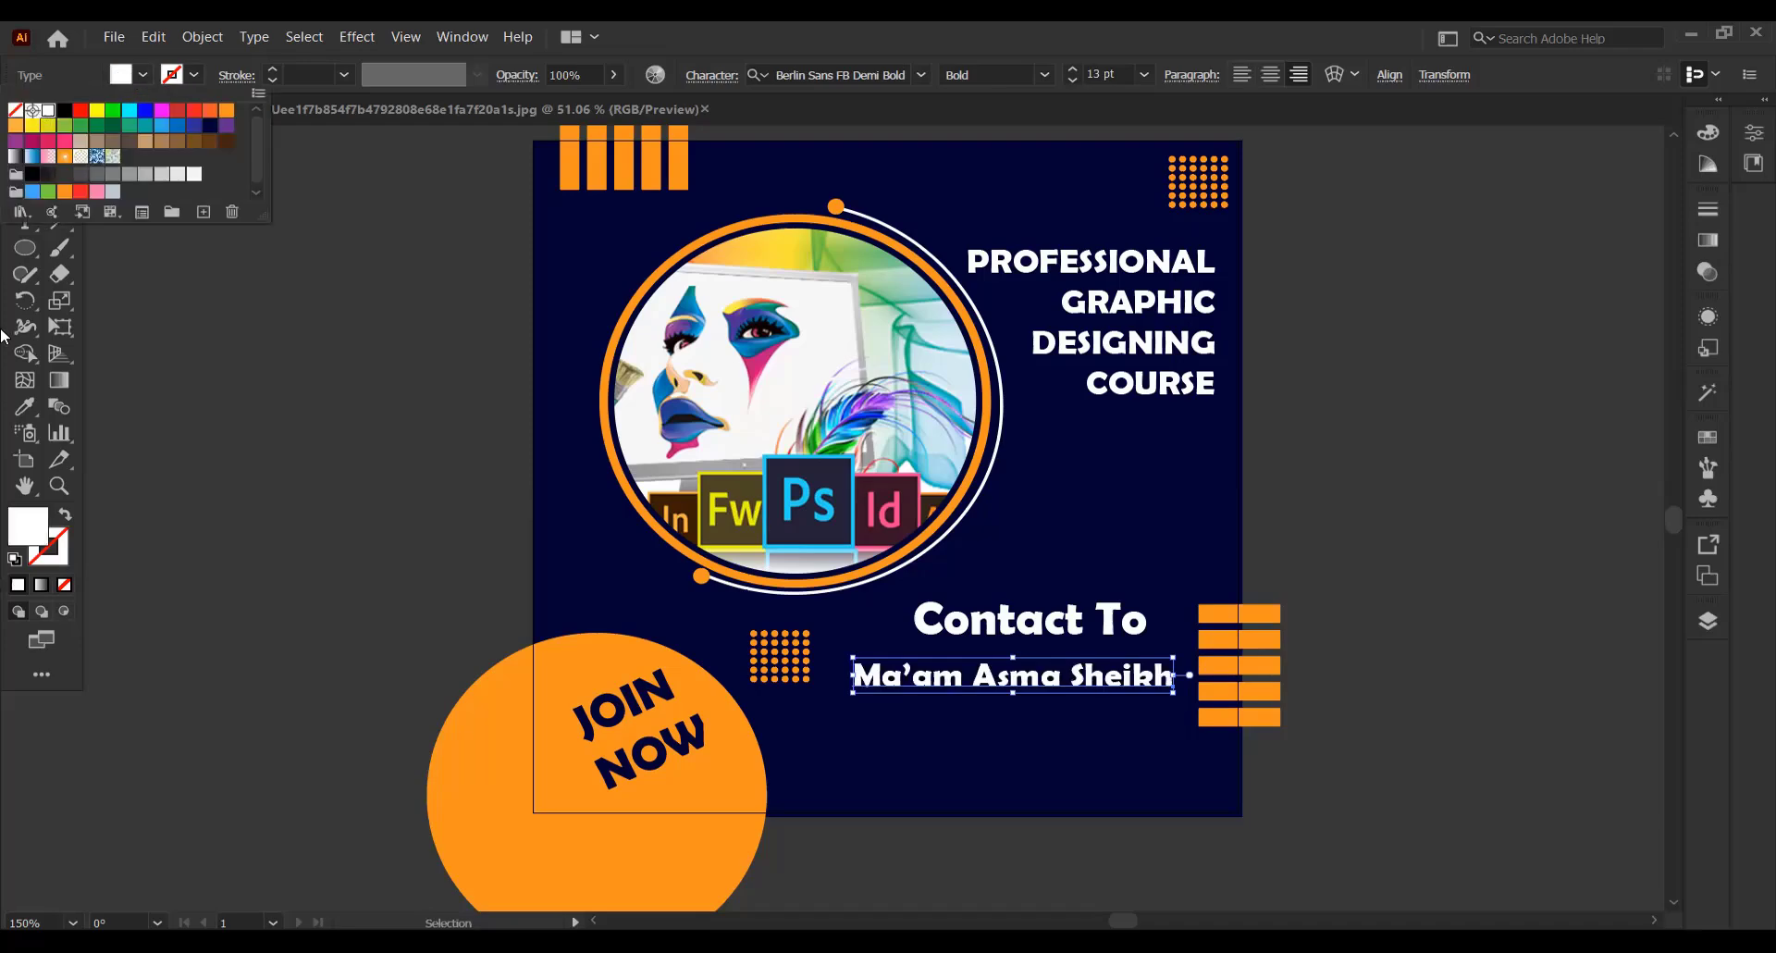
Add the contact's phone number as a second line under the contact name
key("t")
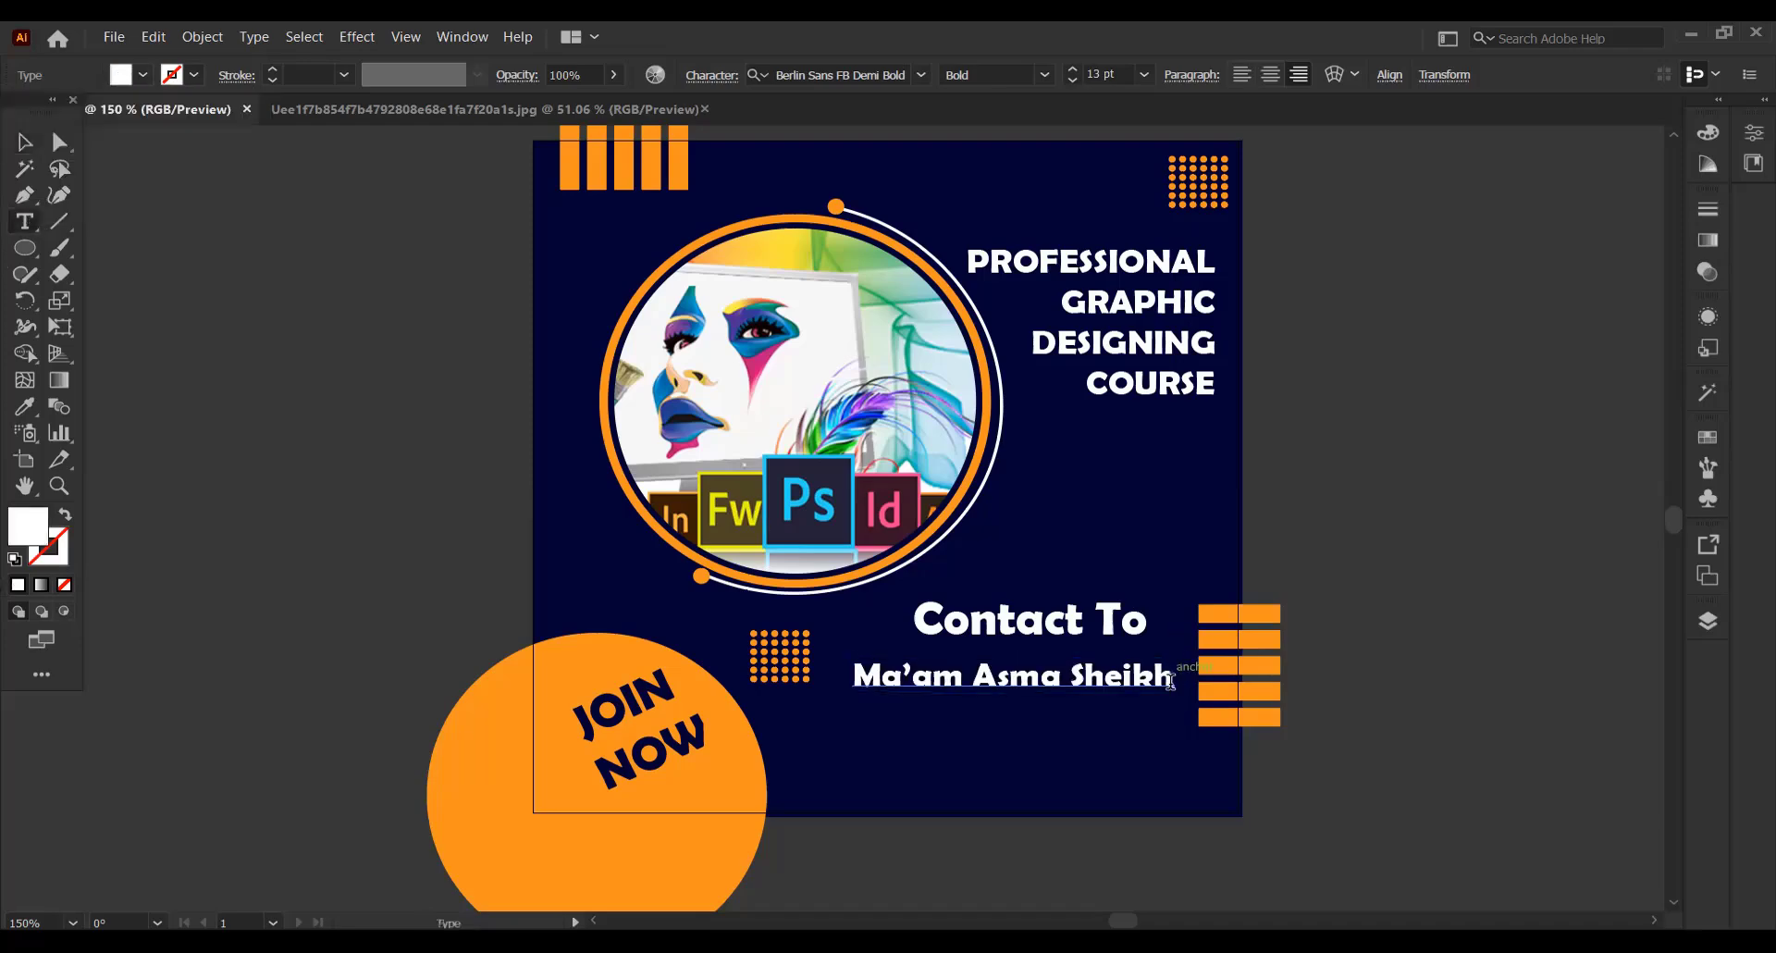
left_click(1173, 714)
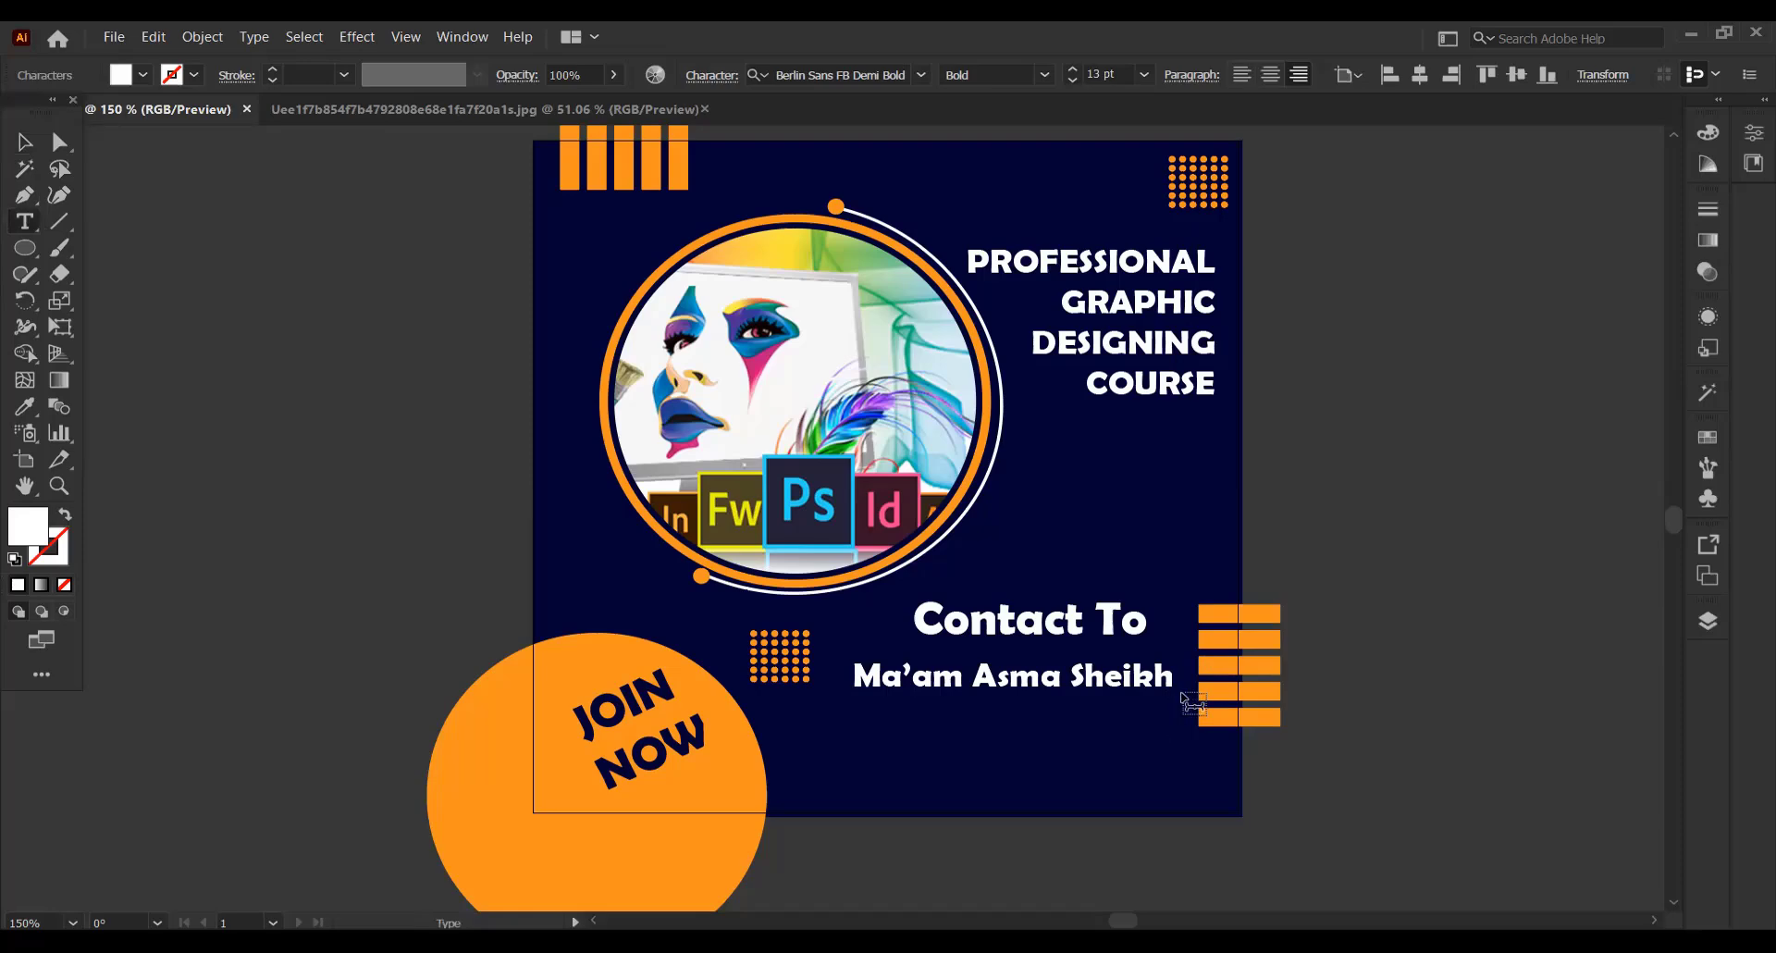
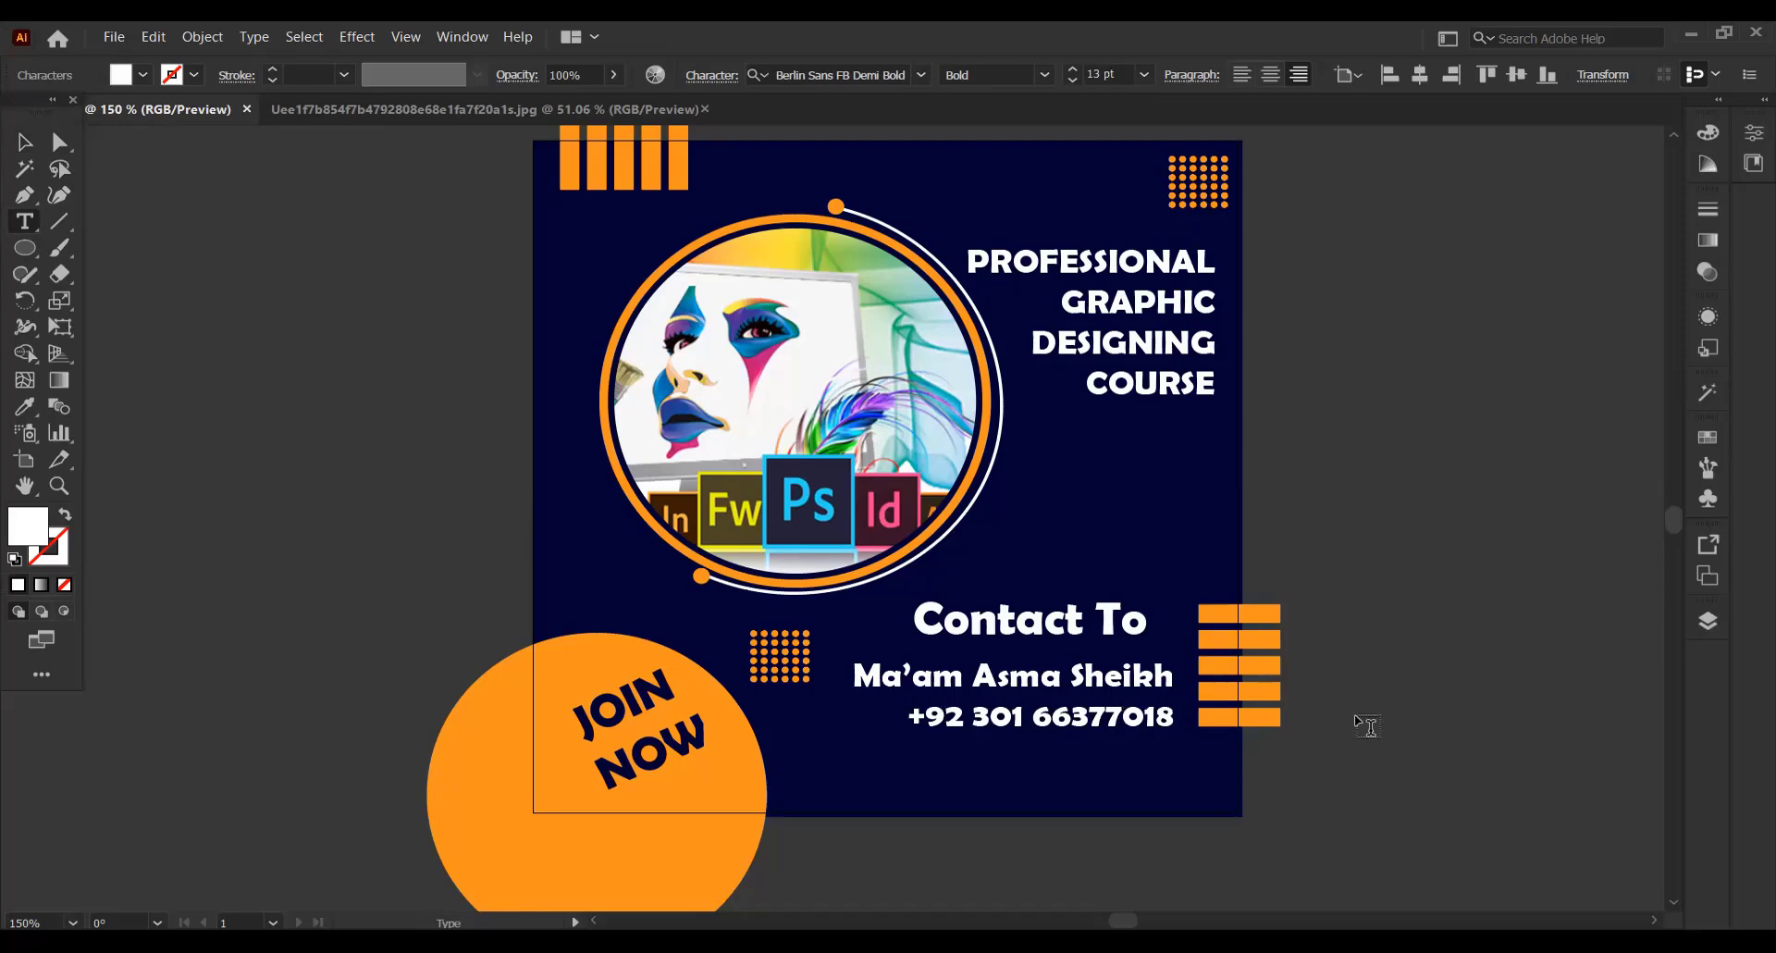
key("Left")
key("Left")
key("Left")
key("Left")
key("BackSpace")
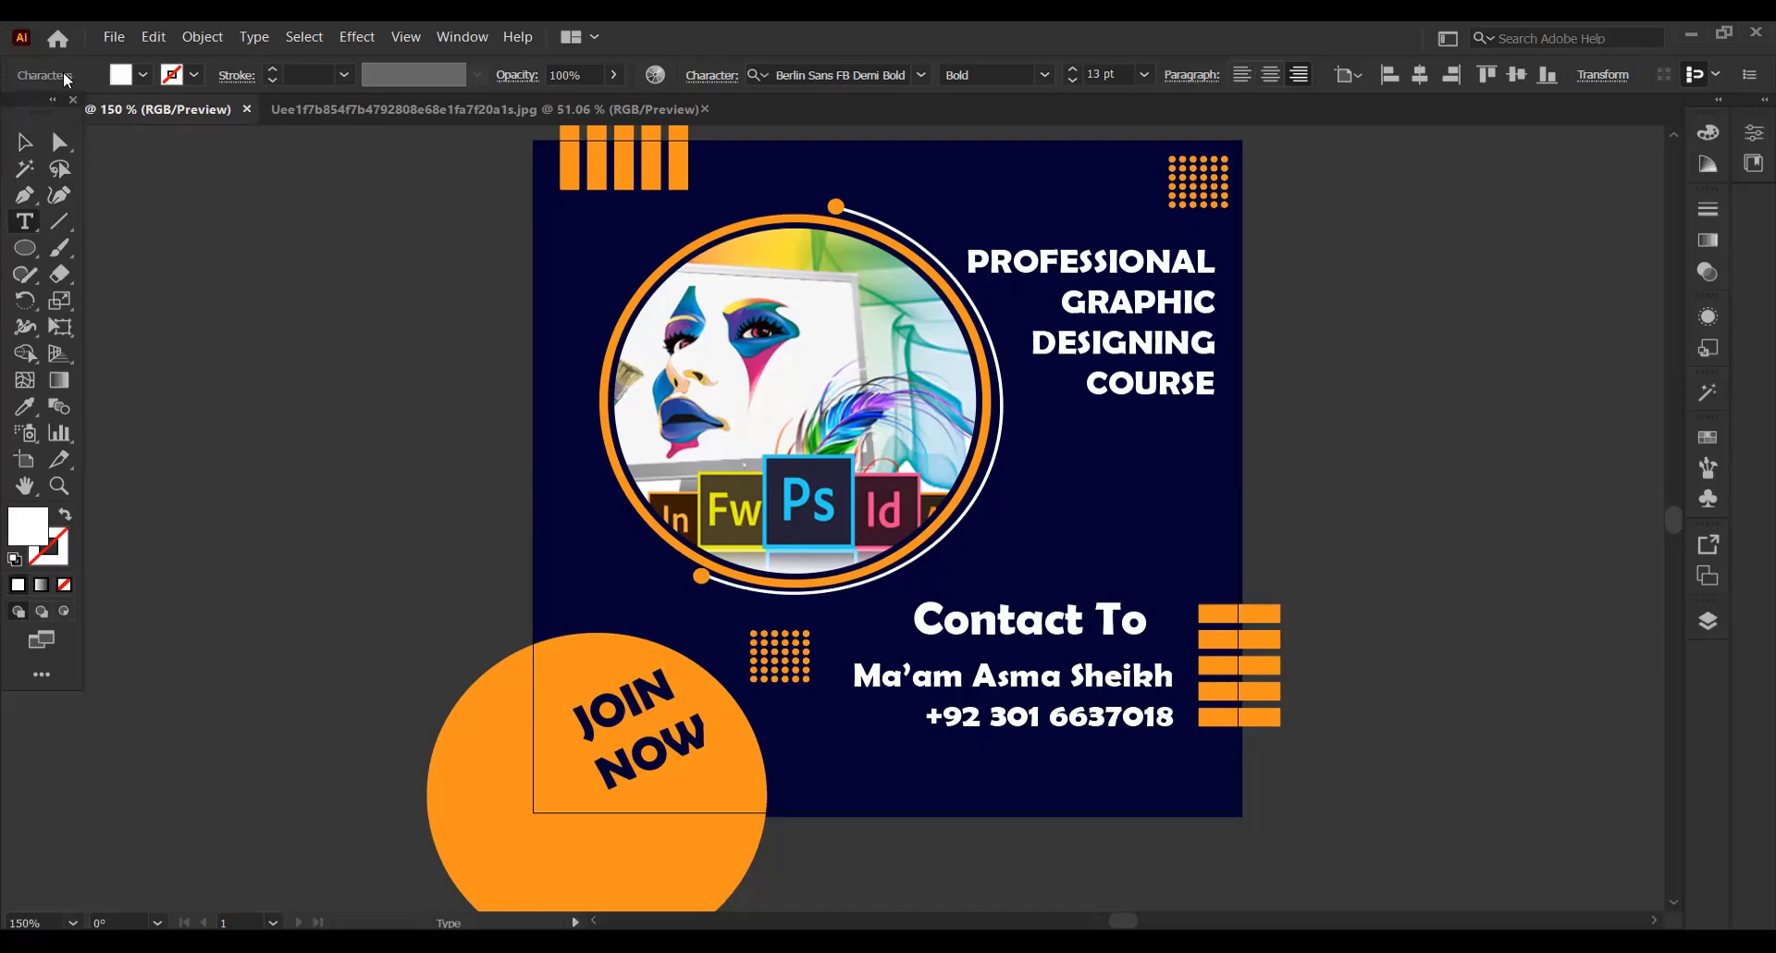
Centre-align the name and phone number text and line it up beneath the Contact To text
left_click(23, 141)
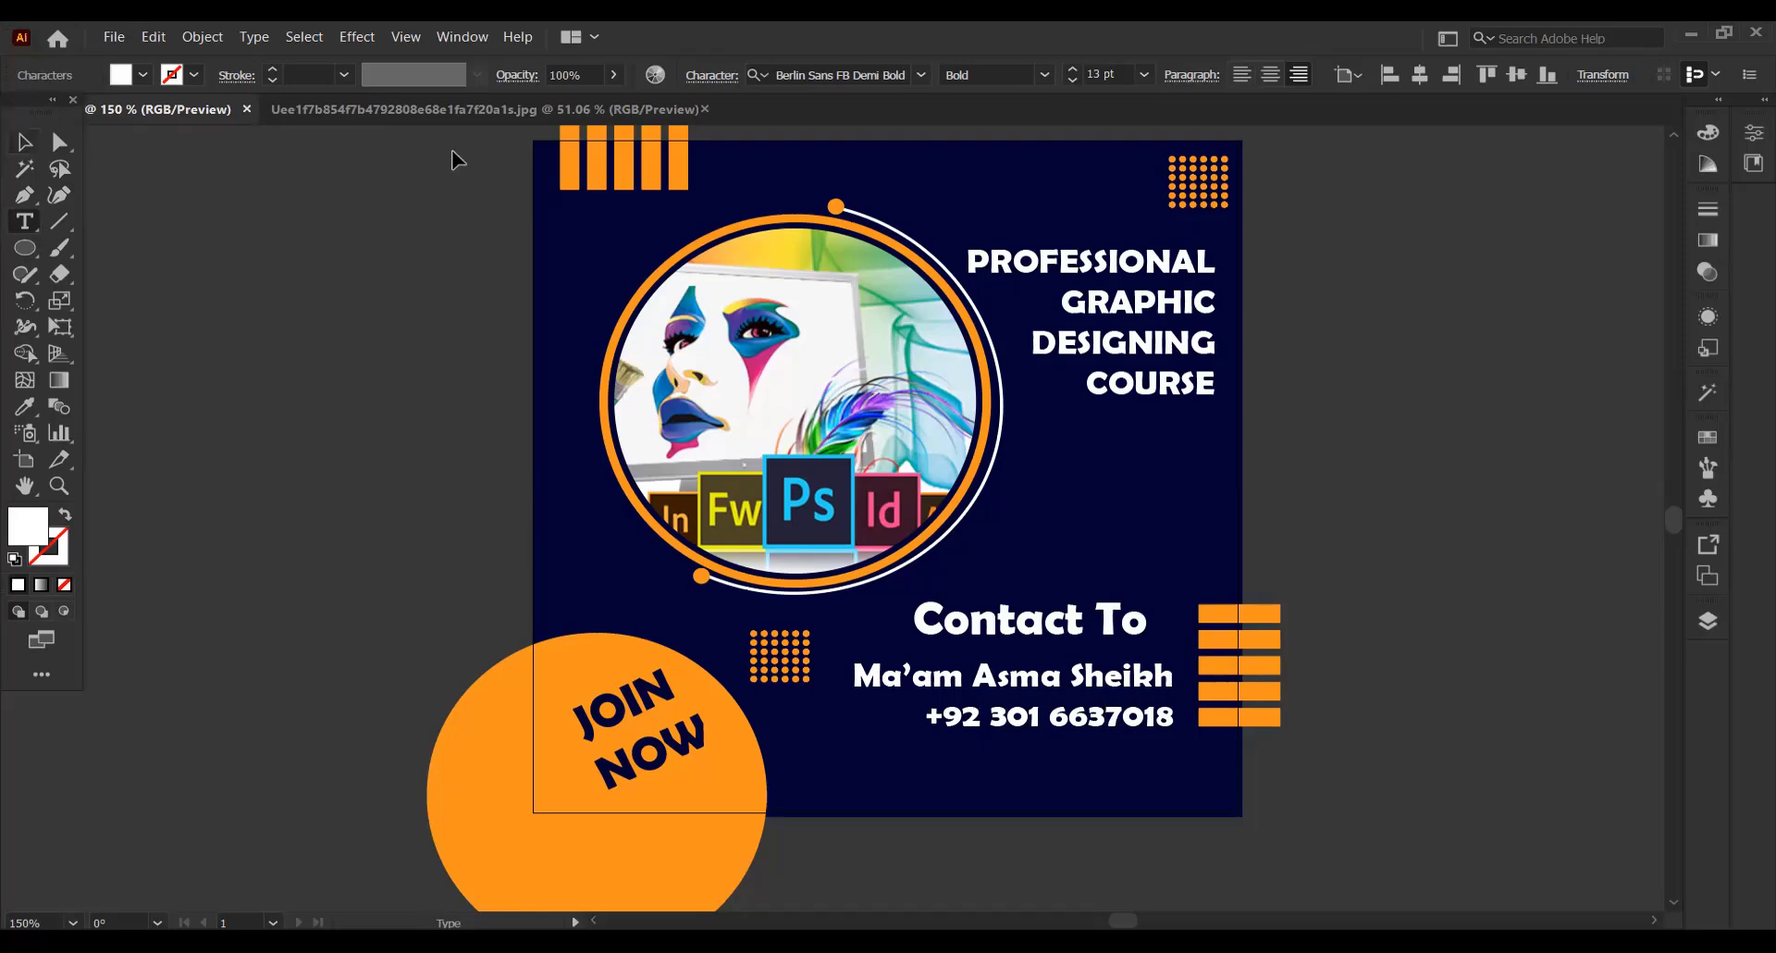
left_click(1266, 76)
left_click_drag(1208, 685, 1062, 686)
left_click_drag(1110, 631, 1093, 636)
left_click(1555, 444)
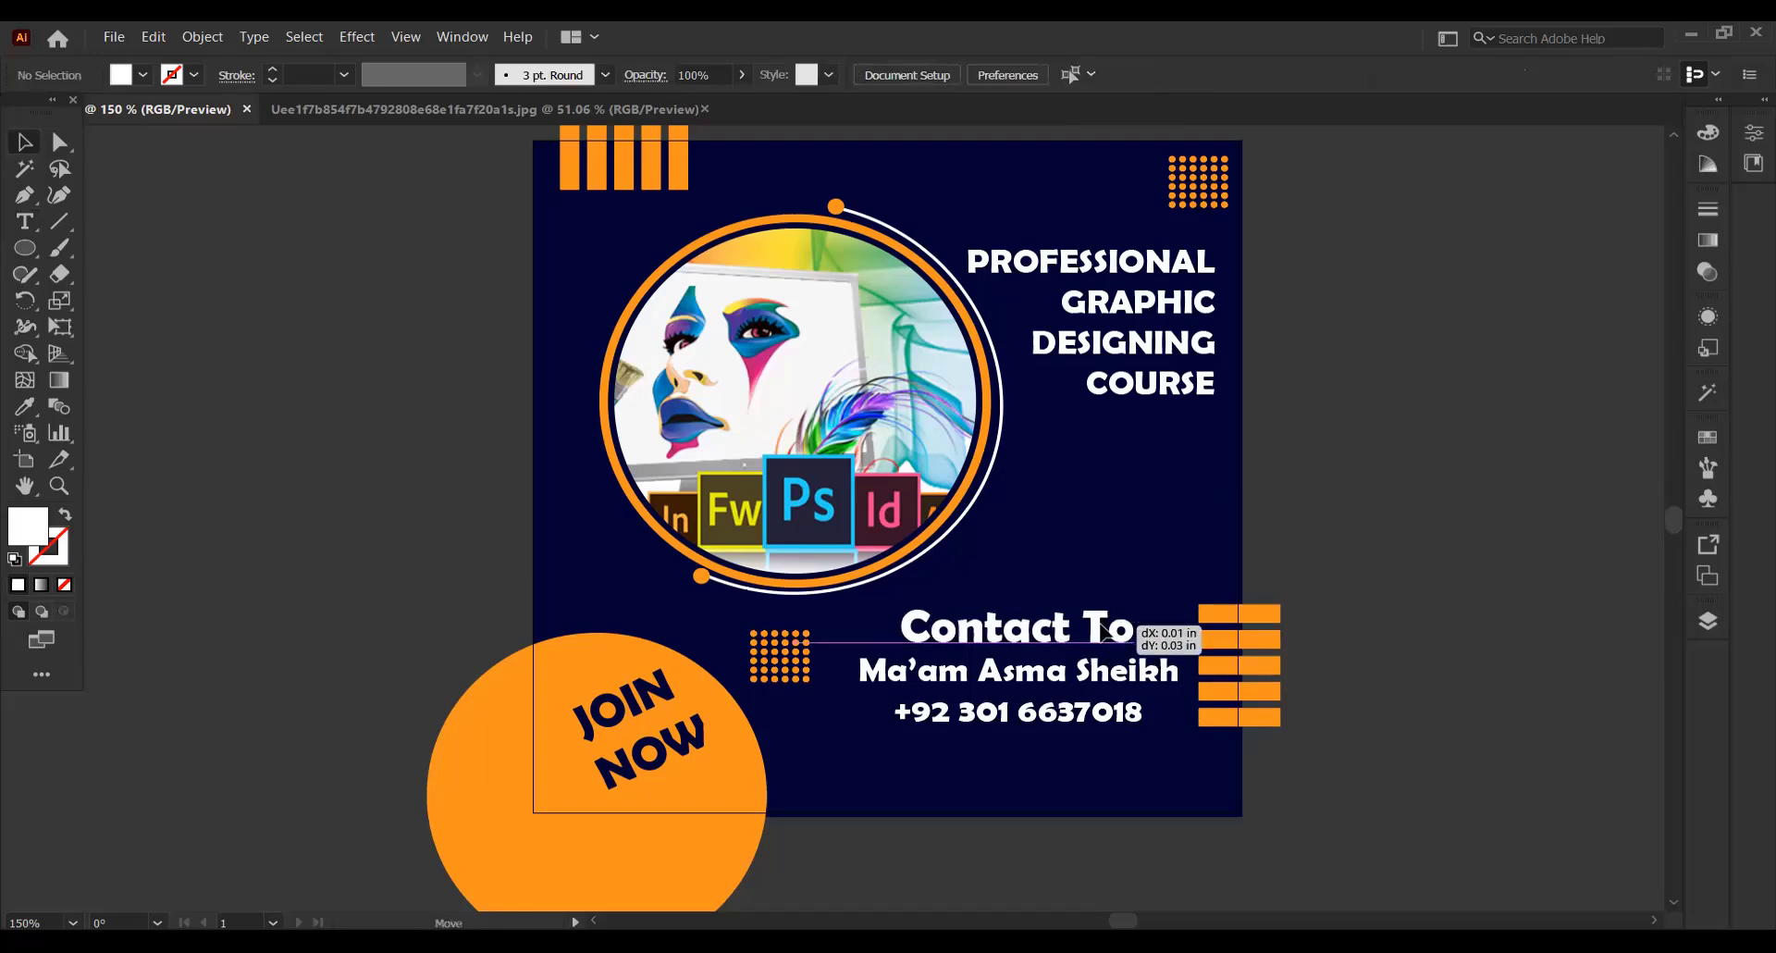
left_click_drag(1099, 629, 1102, 629)
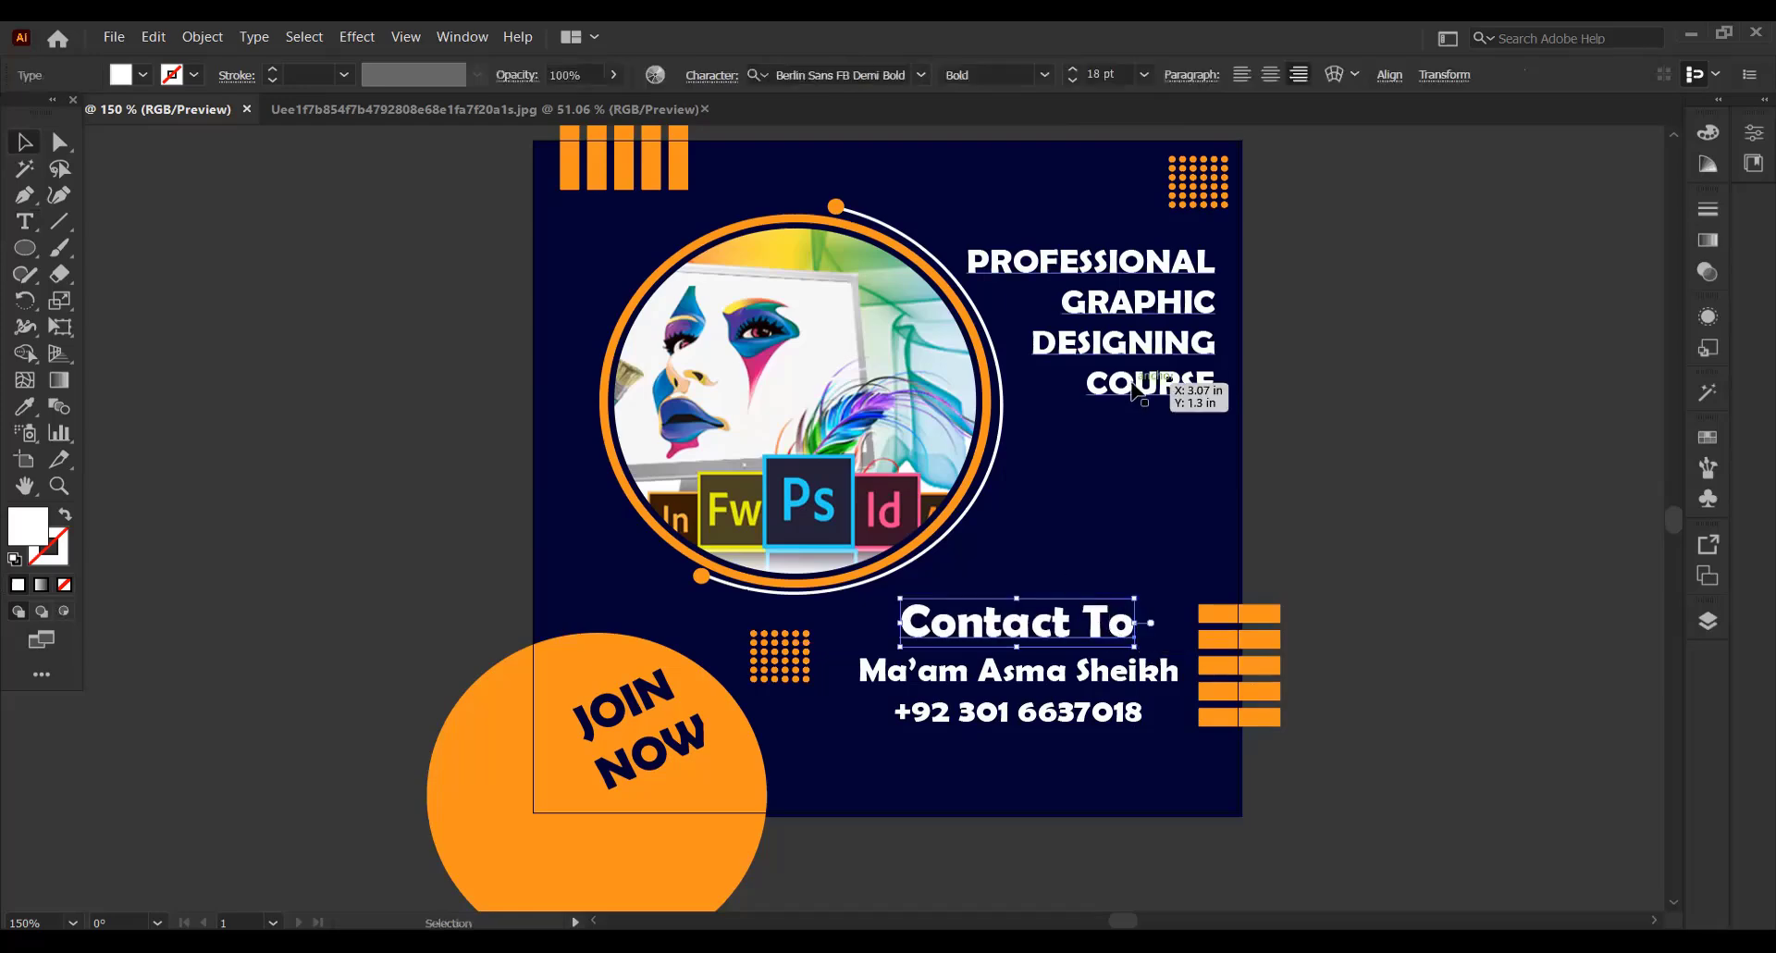
Shift the course heading slightly up and left, beneath the upper dot grid
left_click_drag(1159, 270, 1147, 333)
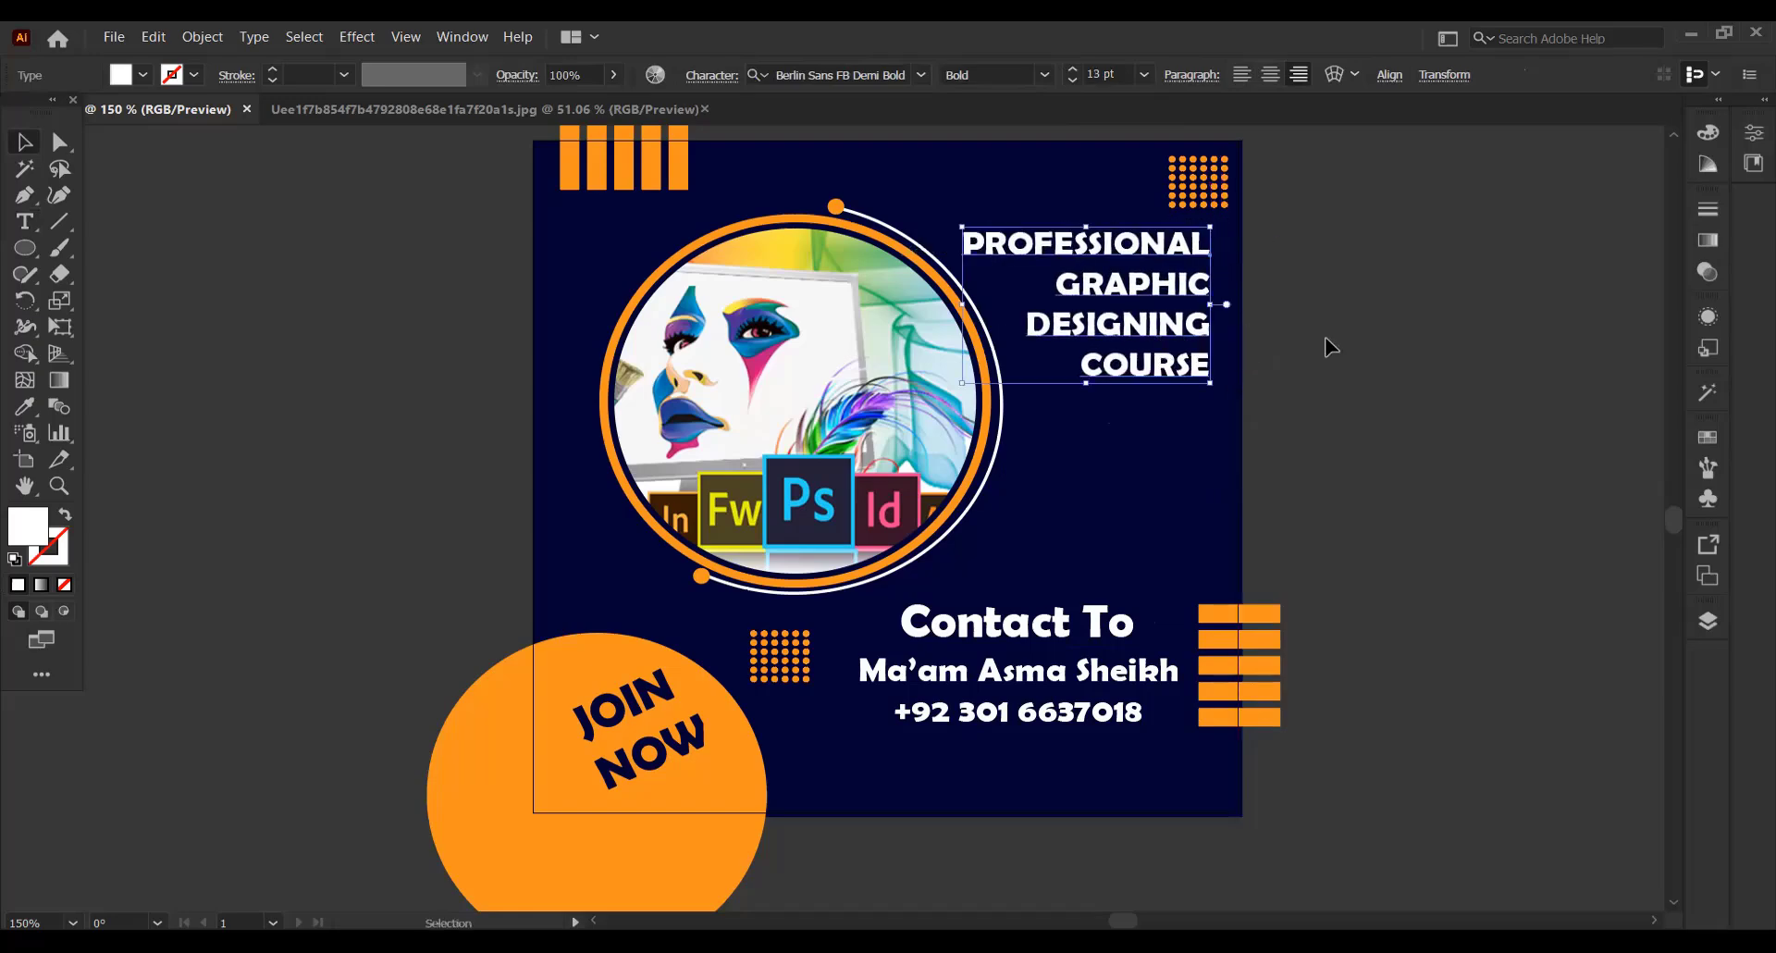
left_click(1331, 345)
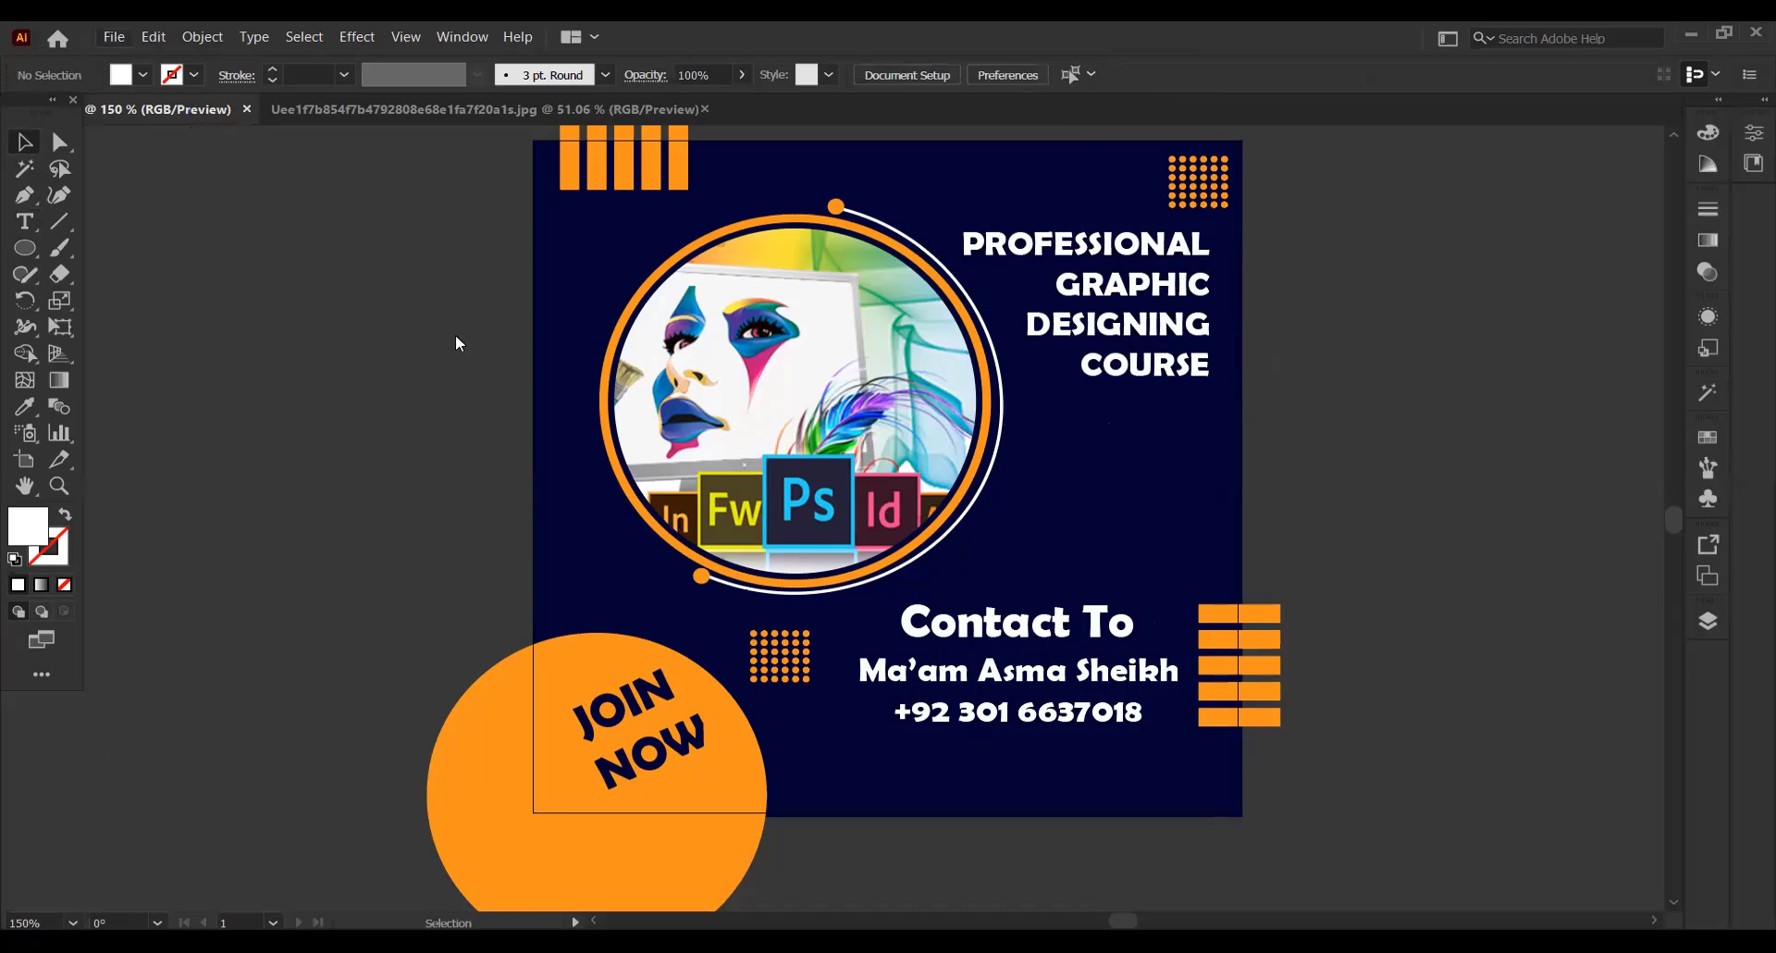
Open 2.png from the Desktop, browsing with thumbnails, and bring its institute logo into the poster document
key("ctrl+o")
left_click(1665, 116)
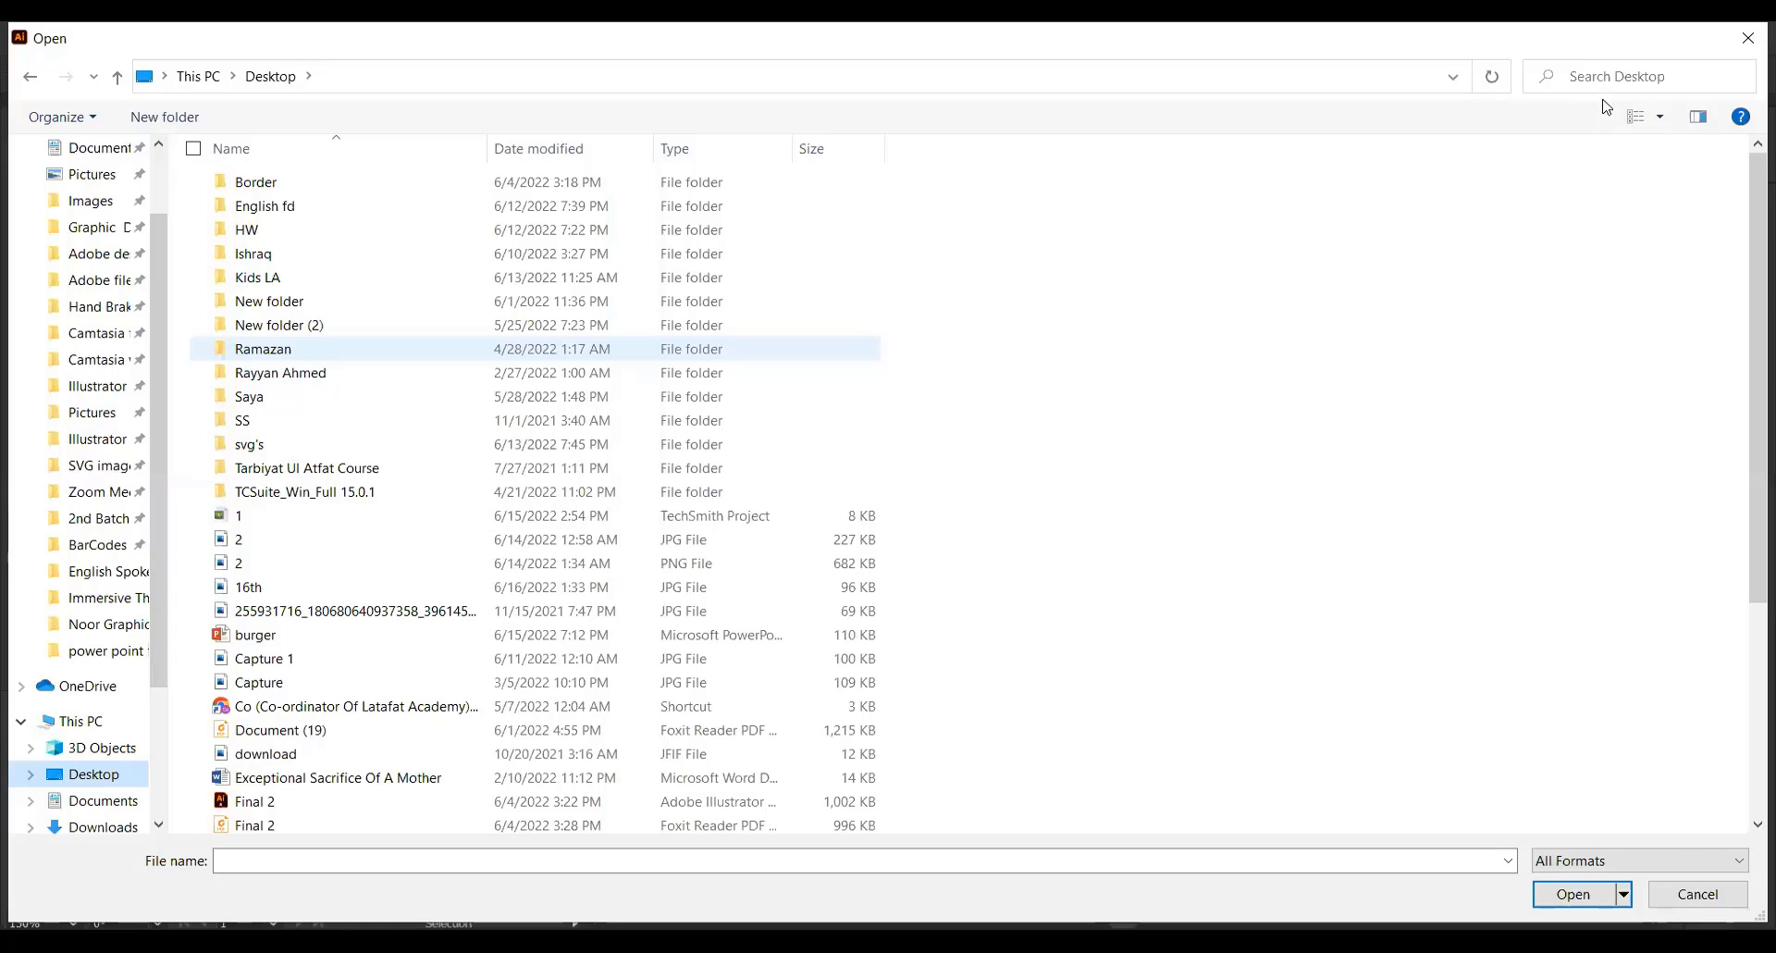
left_click(1604, 101)
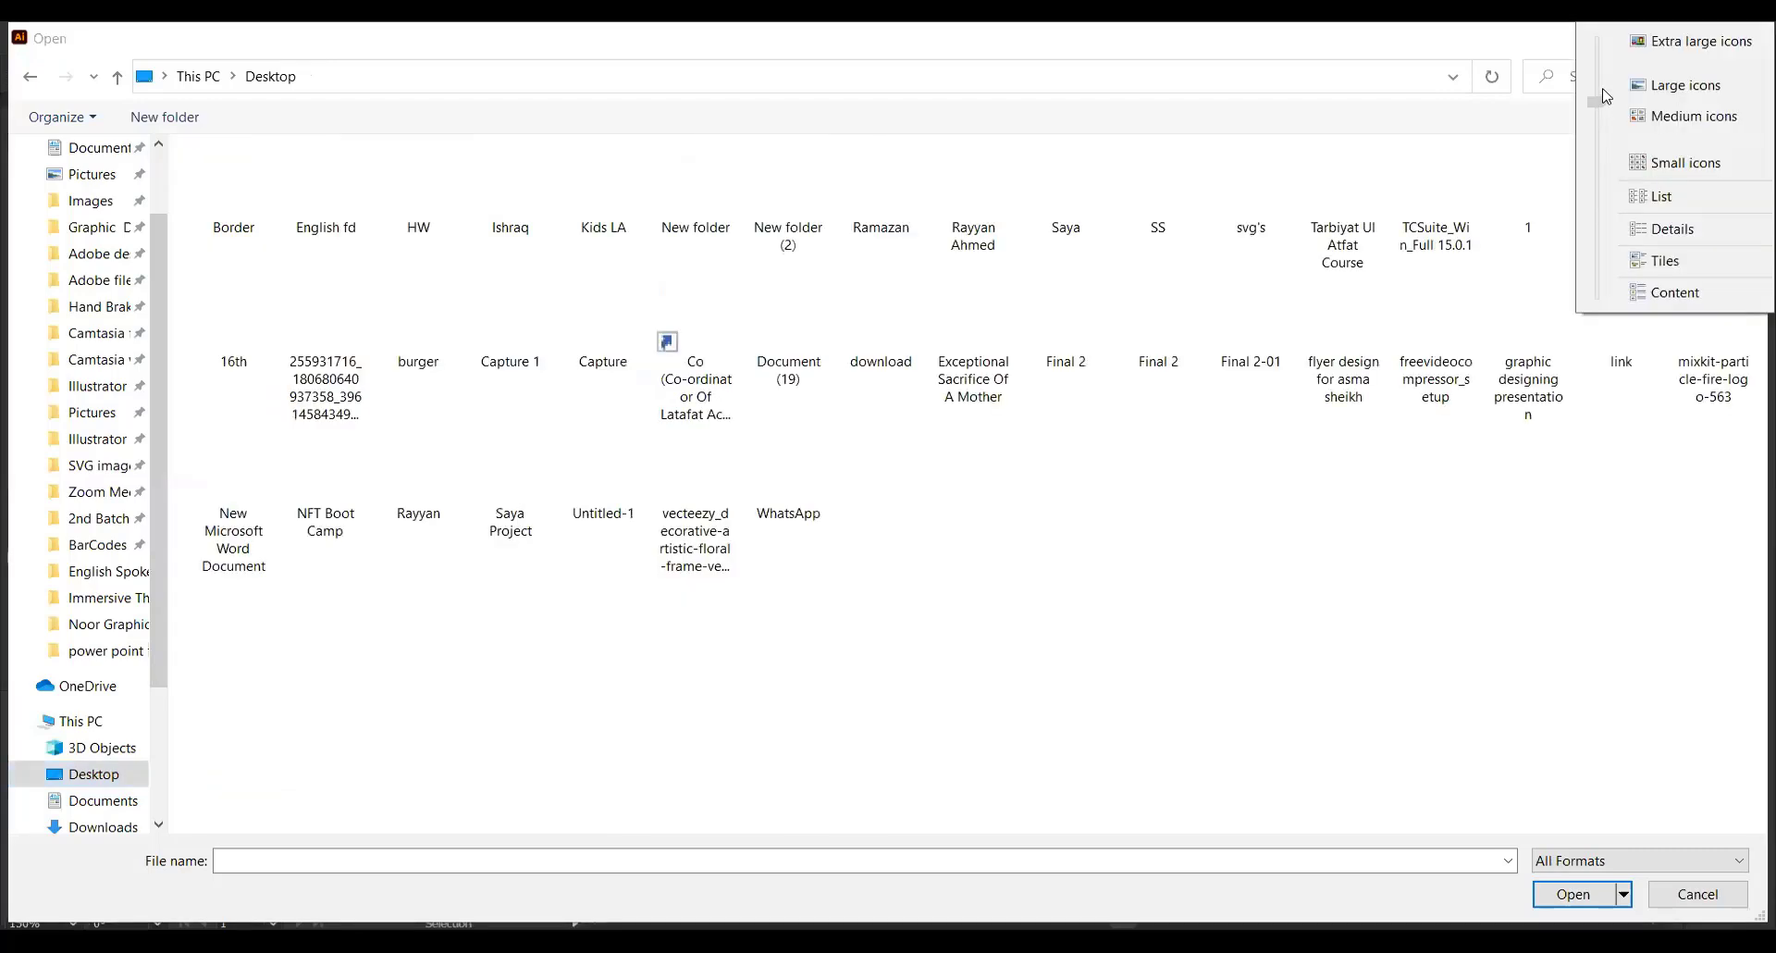
left_click(778, 361)
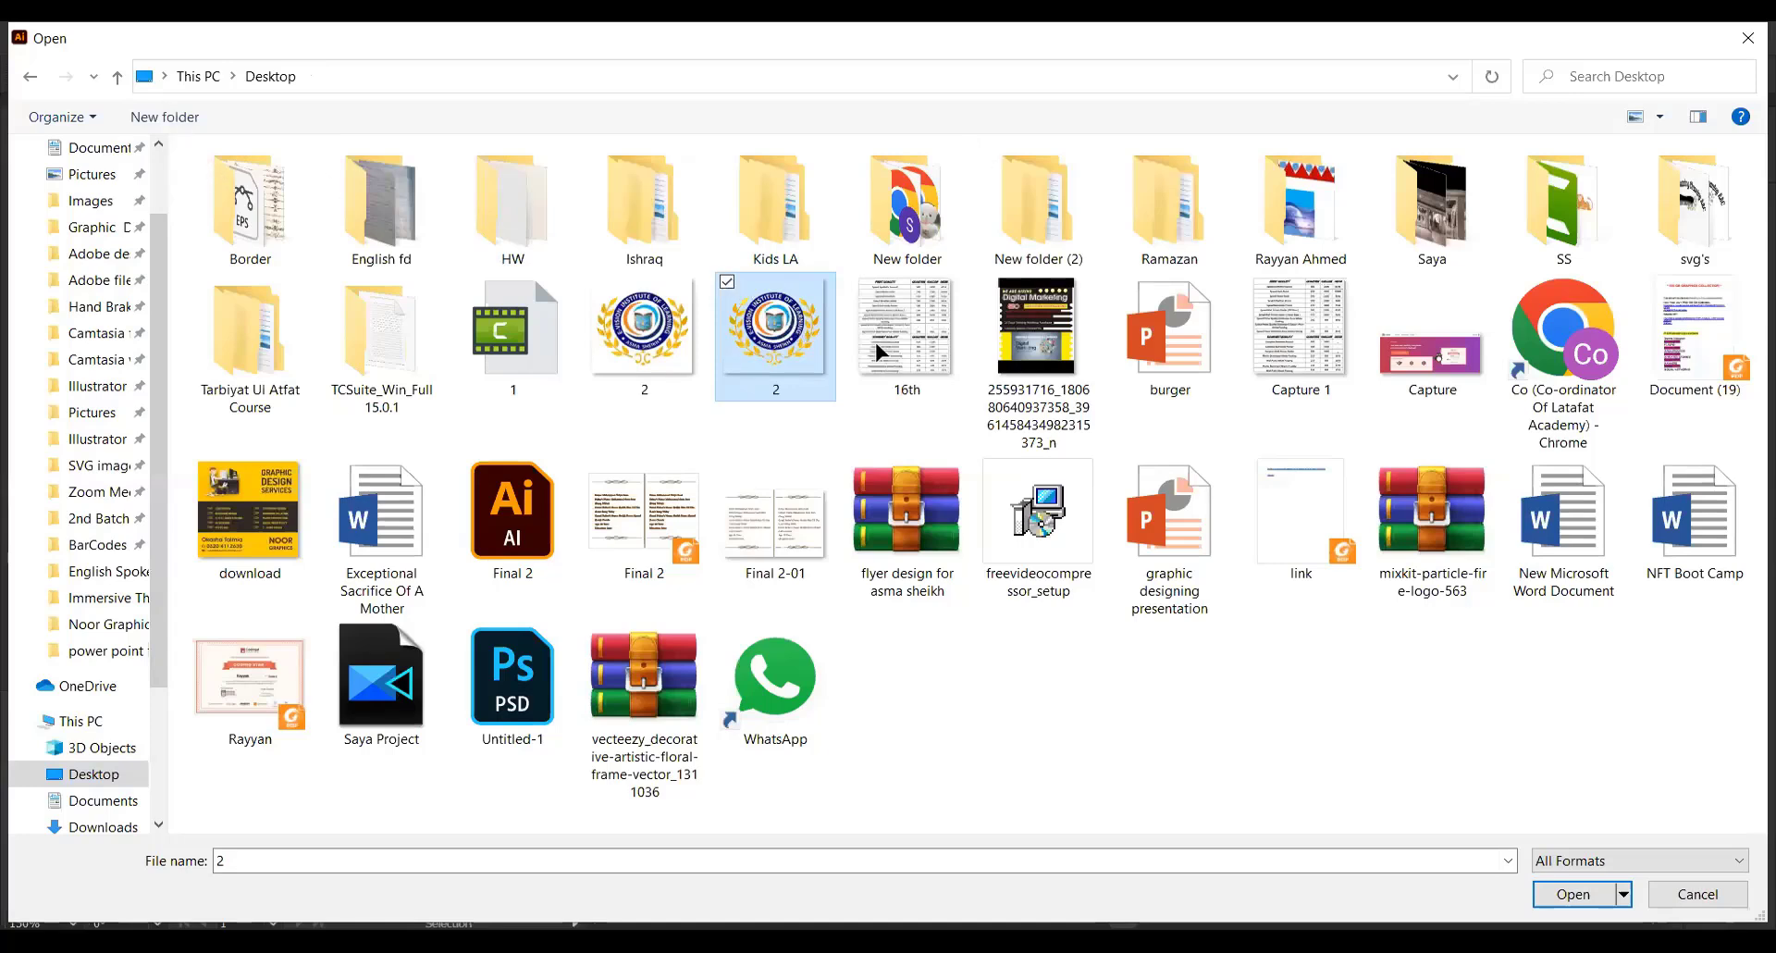
key("Return")
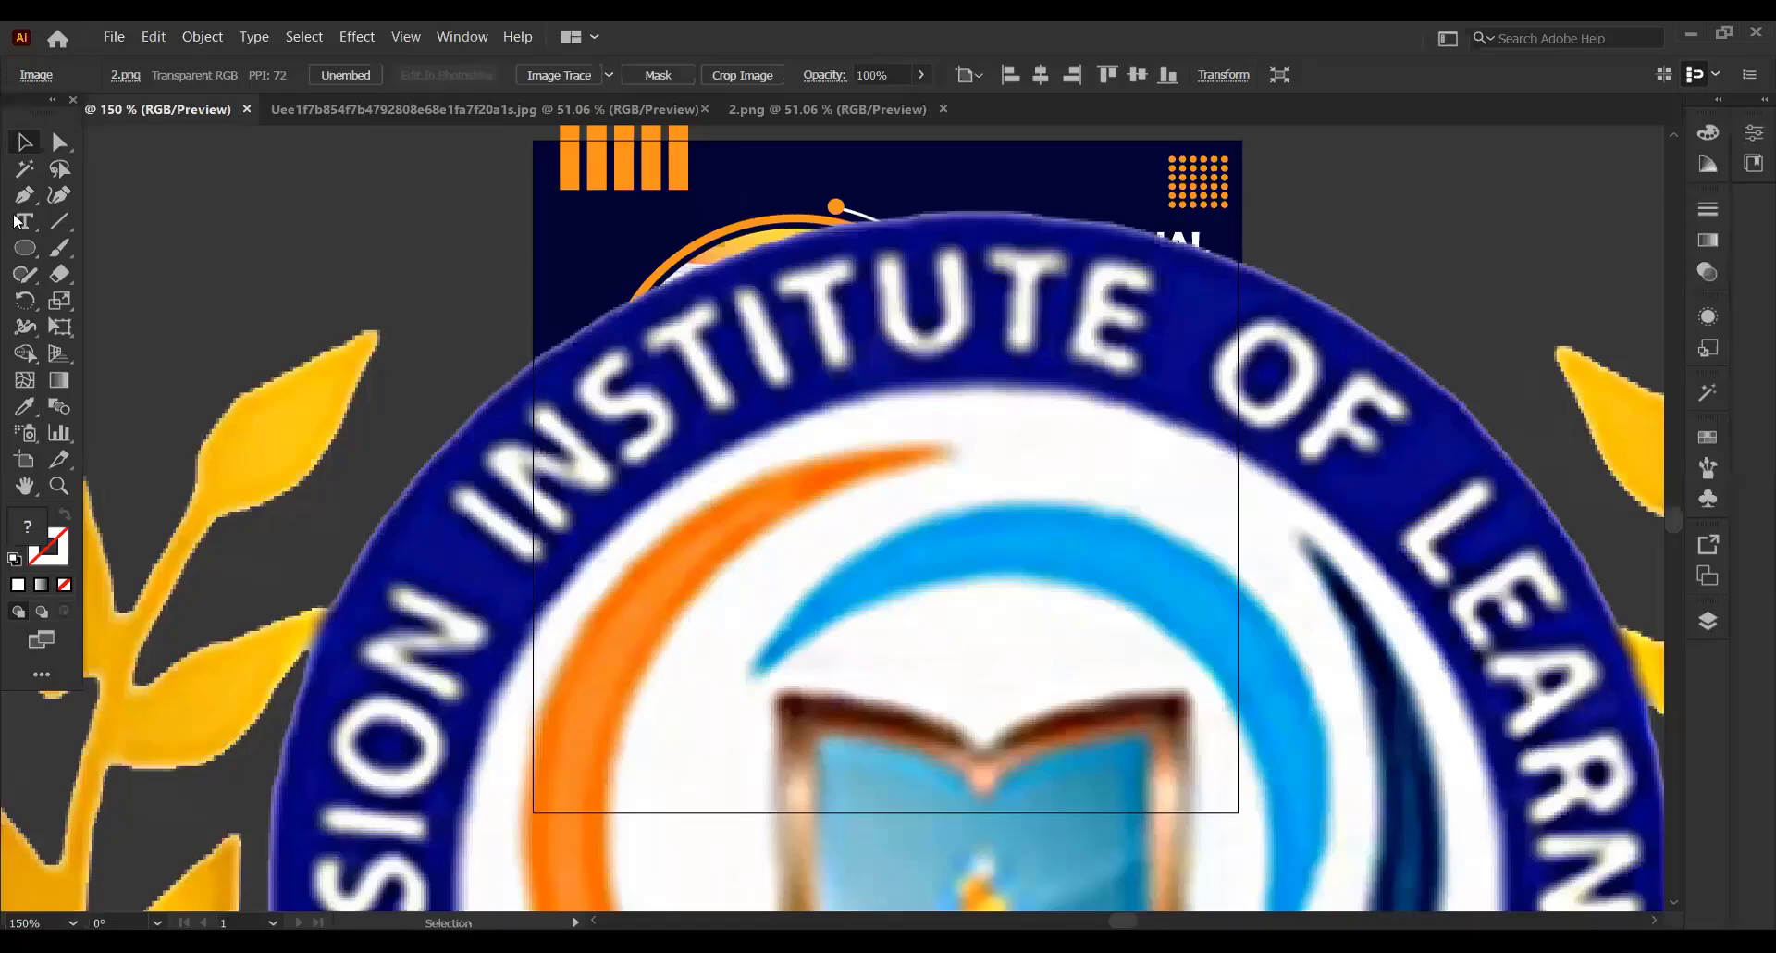
Shrink the institute logo and place it on the poster between the course heading and the Contact To text
key("ctrl+minus")
key("ctrl+minus")
key("ctrl+minus")
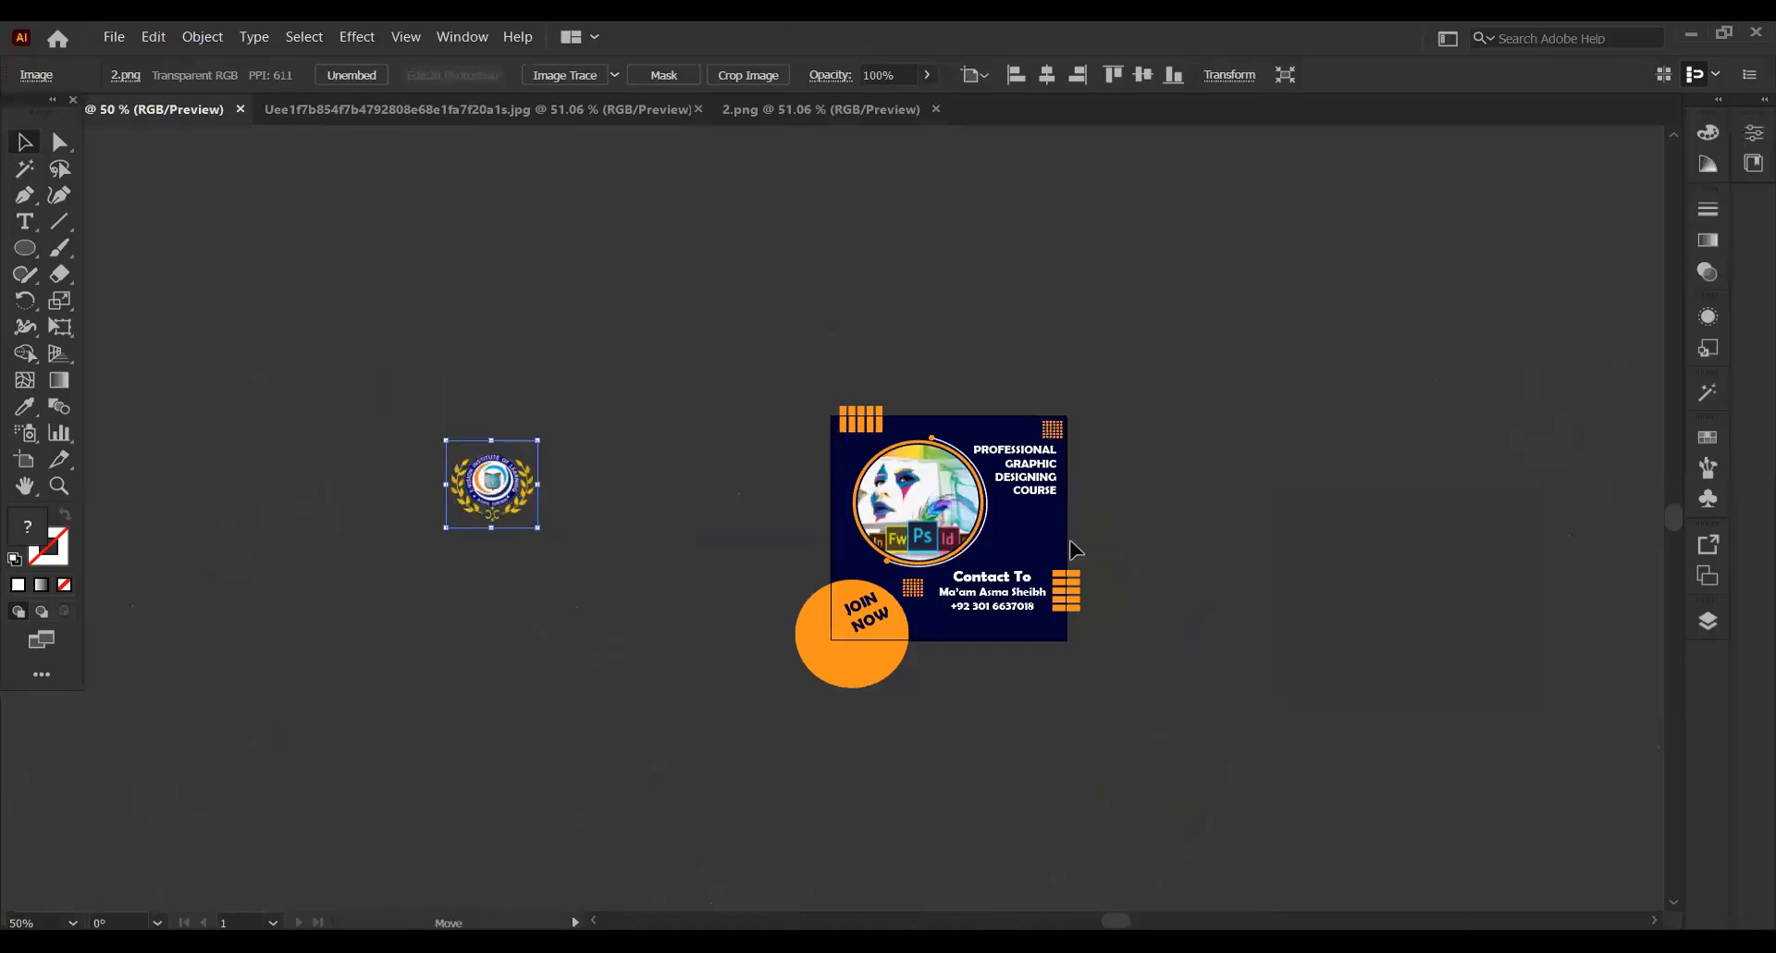
left_click_drag(1084, 571, 1084, 508)
left_click(1145, 440)
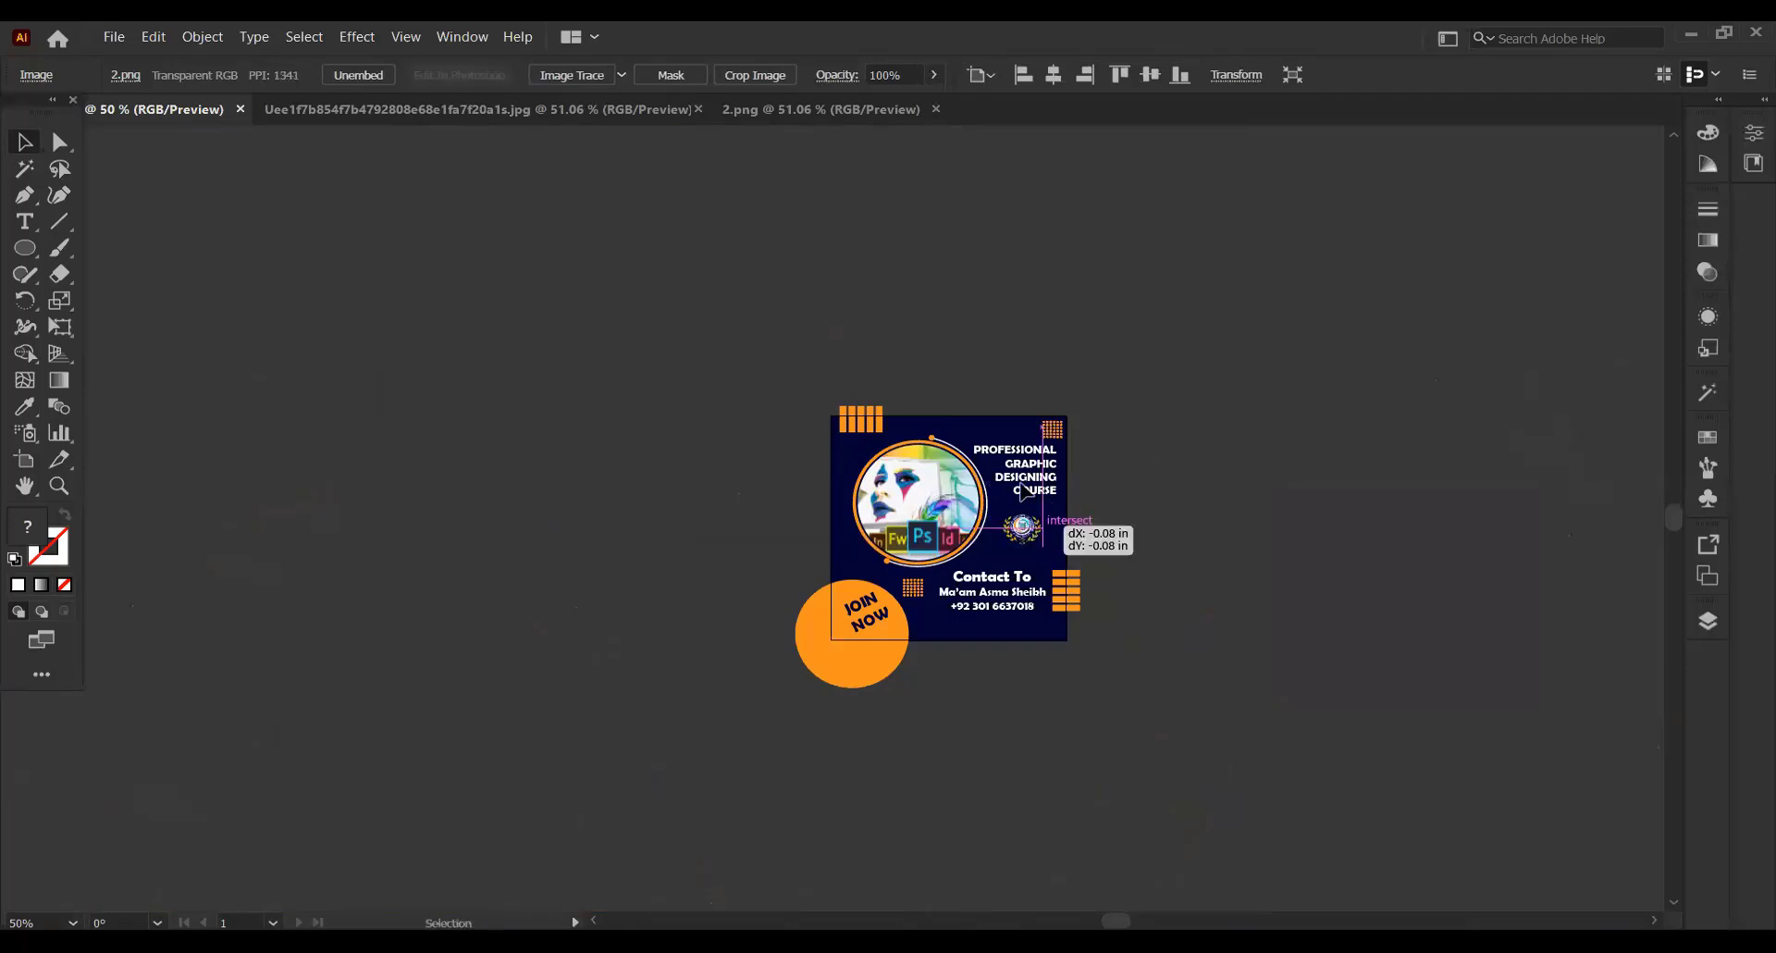
Examine the poster layout with the logo and contact details at 150% zoom
left_click(53, 469)
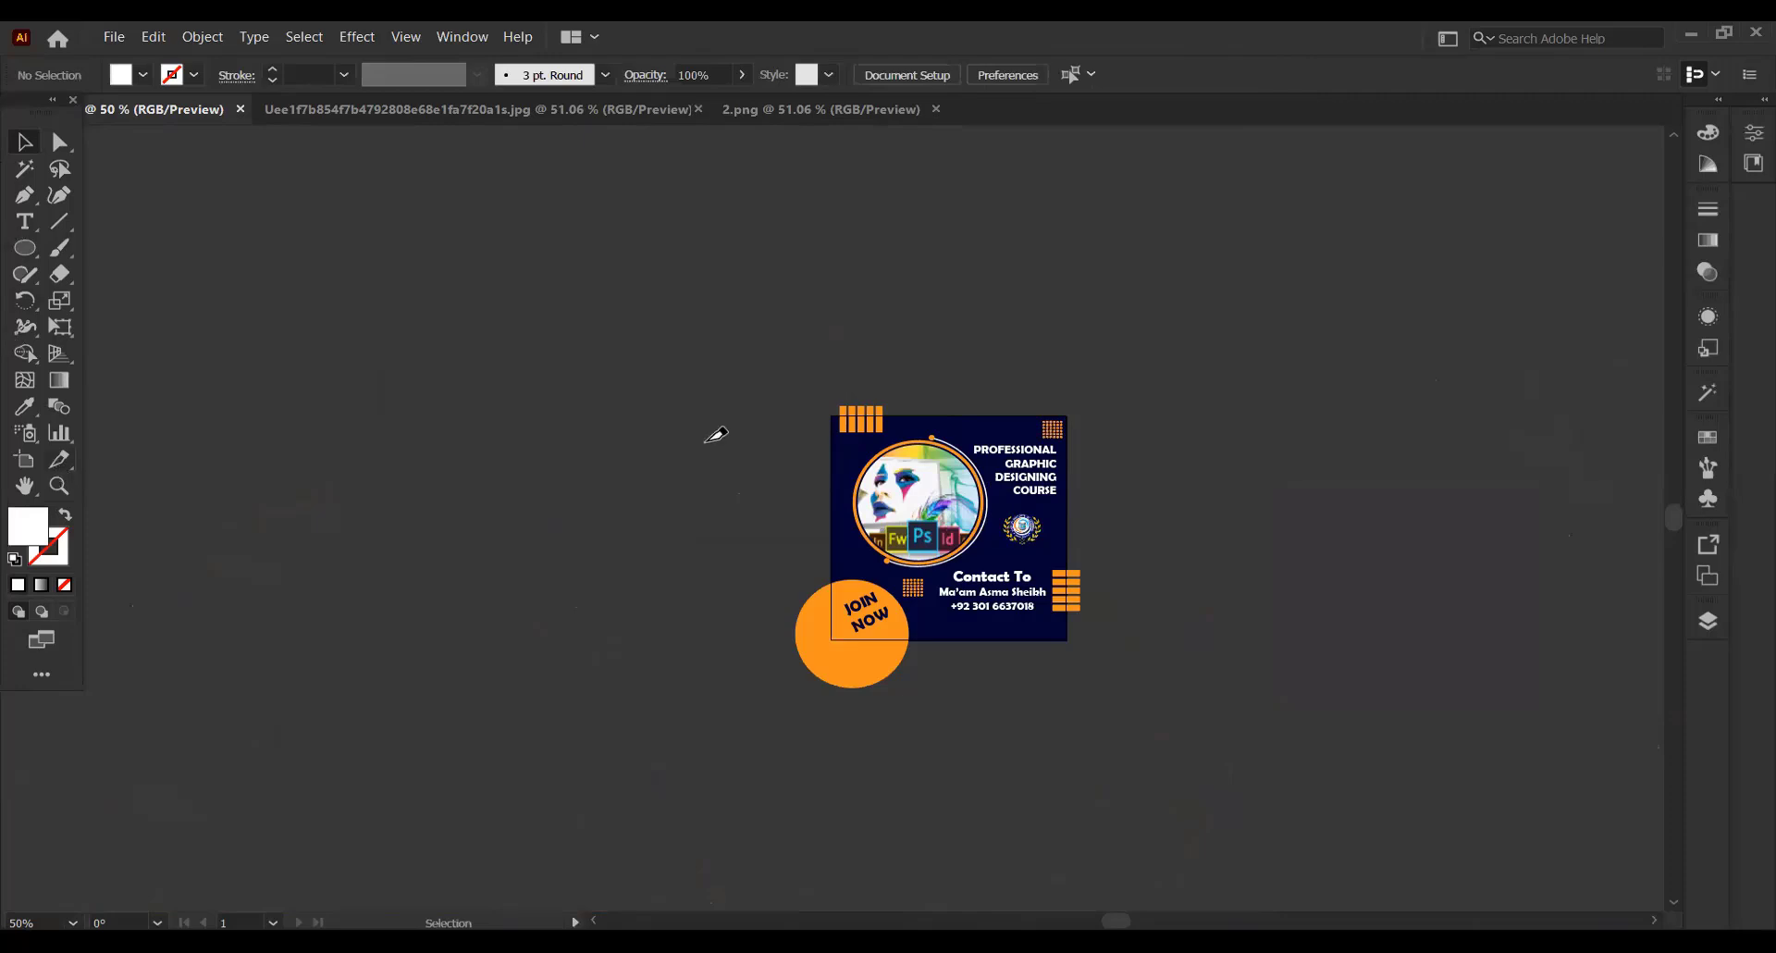
left_click(57, 487)
left_click(1031, 563)
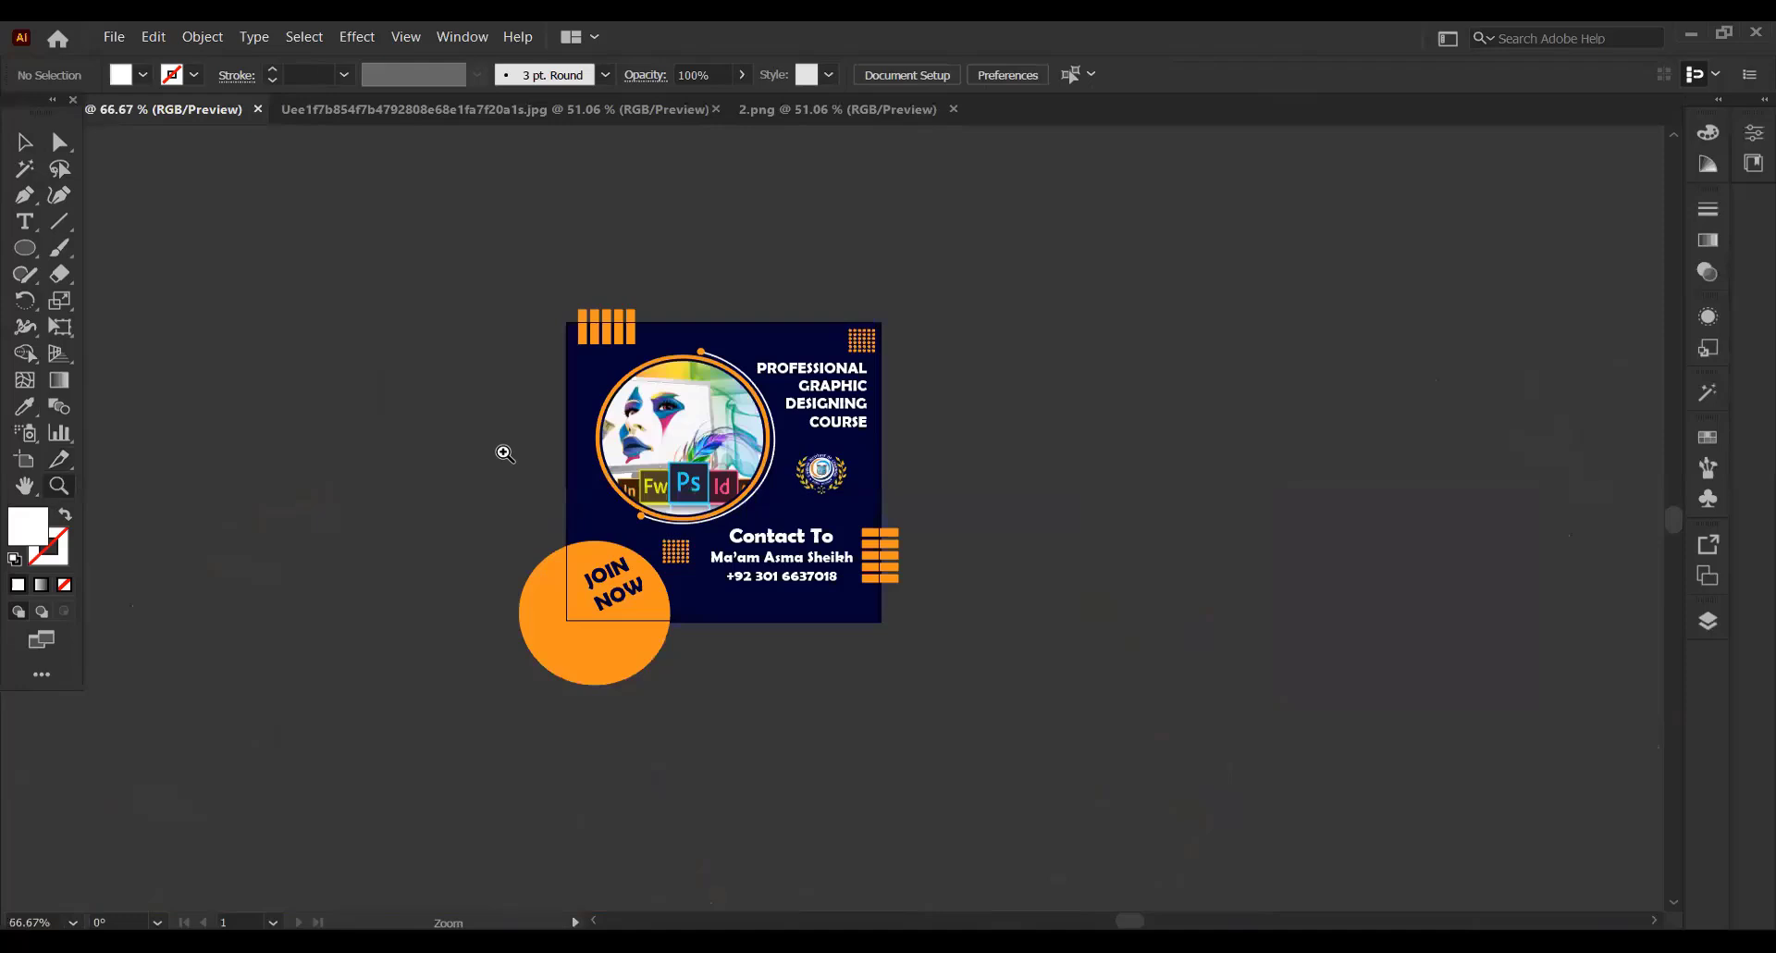
left_click(683, 487)
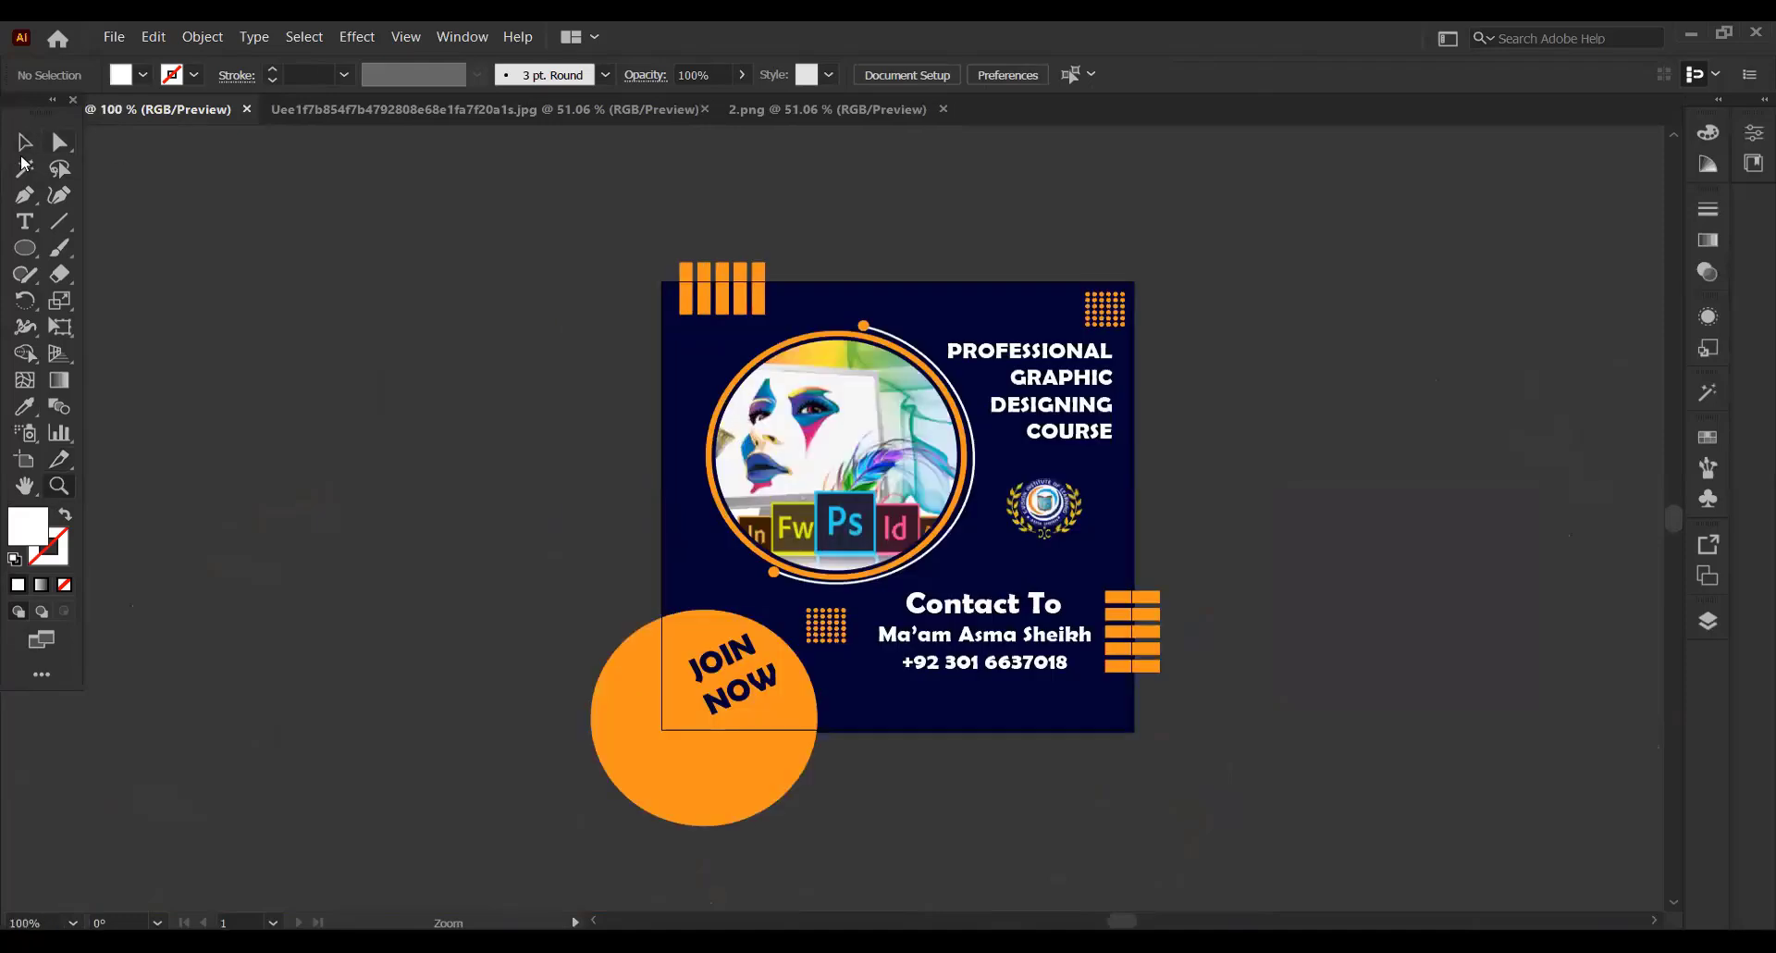
left_click(1118, 518)
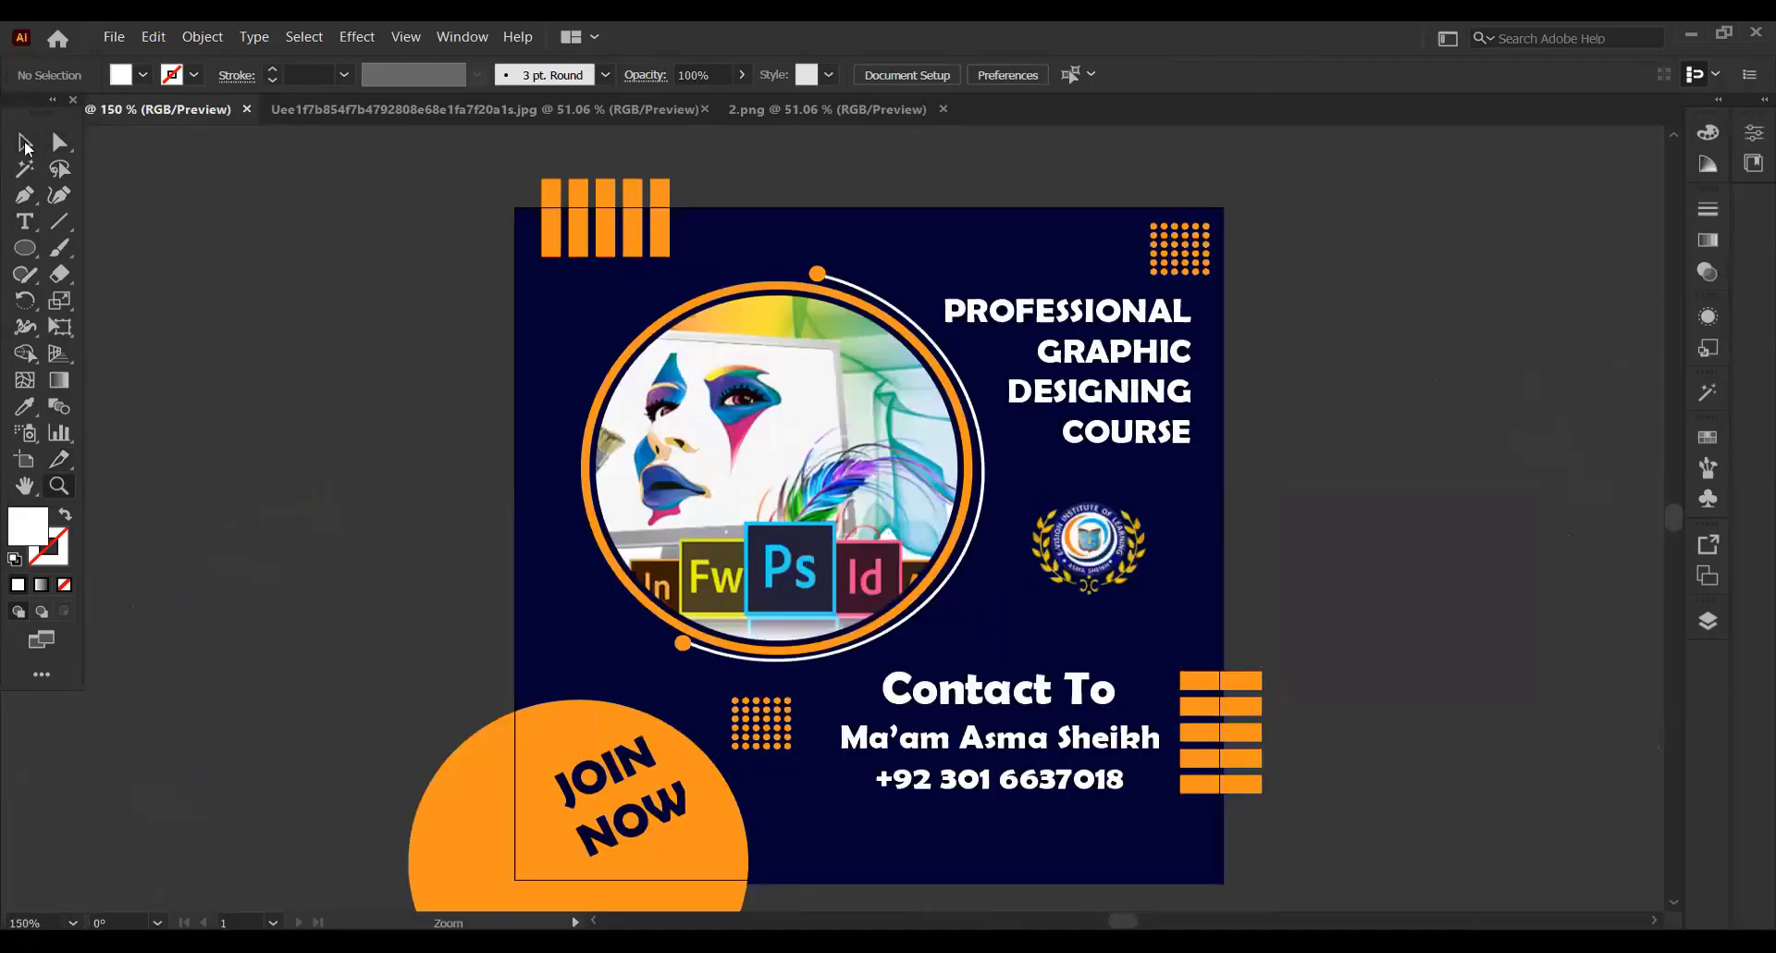
key("v")
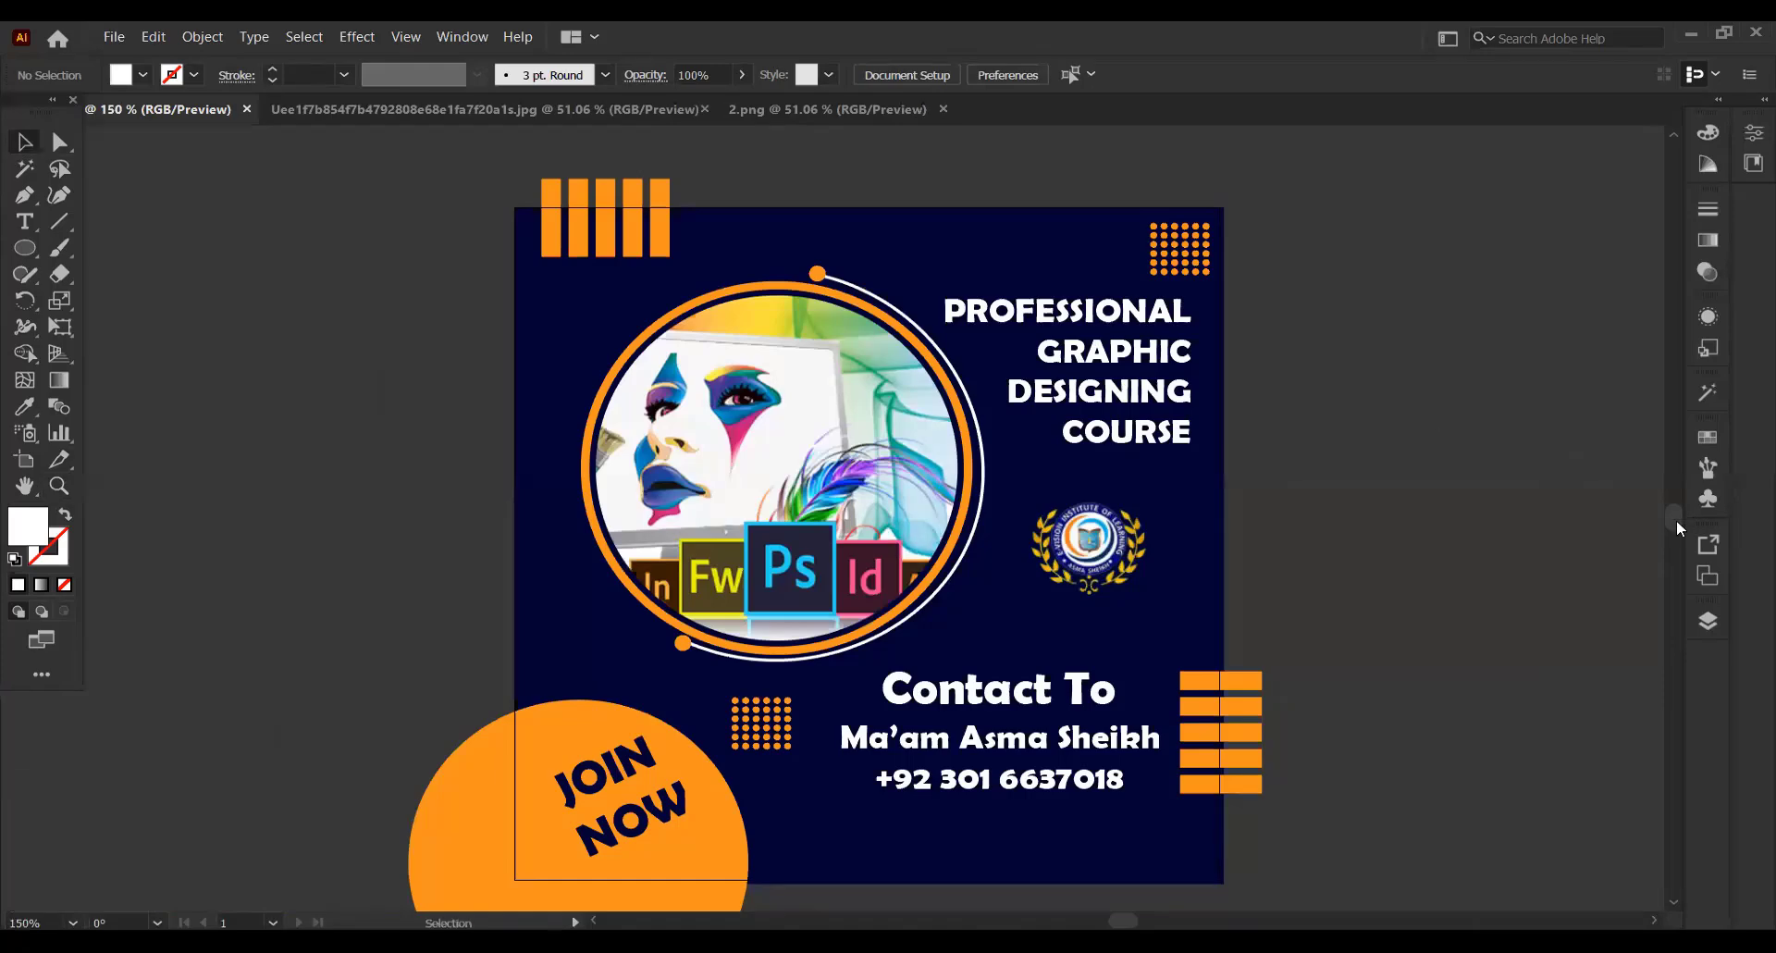
scroll(2, 323, "down", 1)
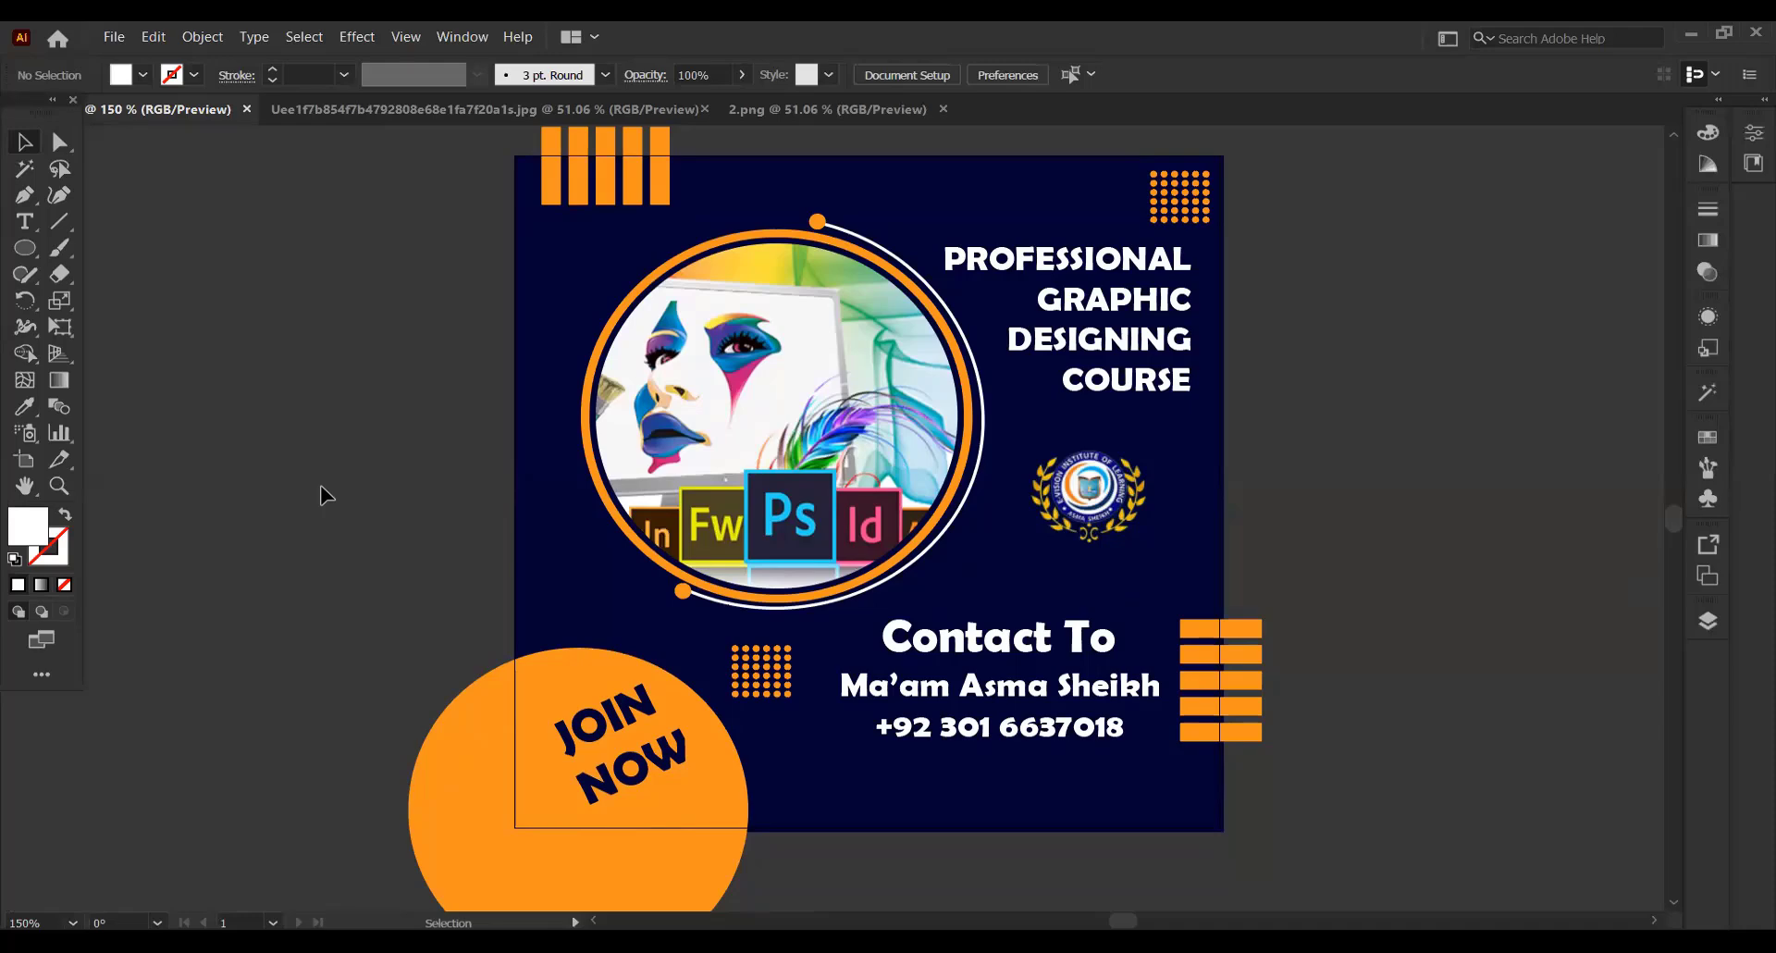
Enlarge the institute logo slightly and shift it a little left between the course heading and the contact details
left_click(1110, 504)
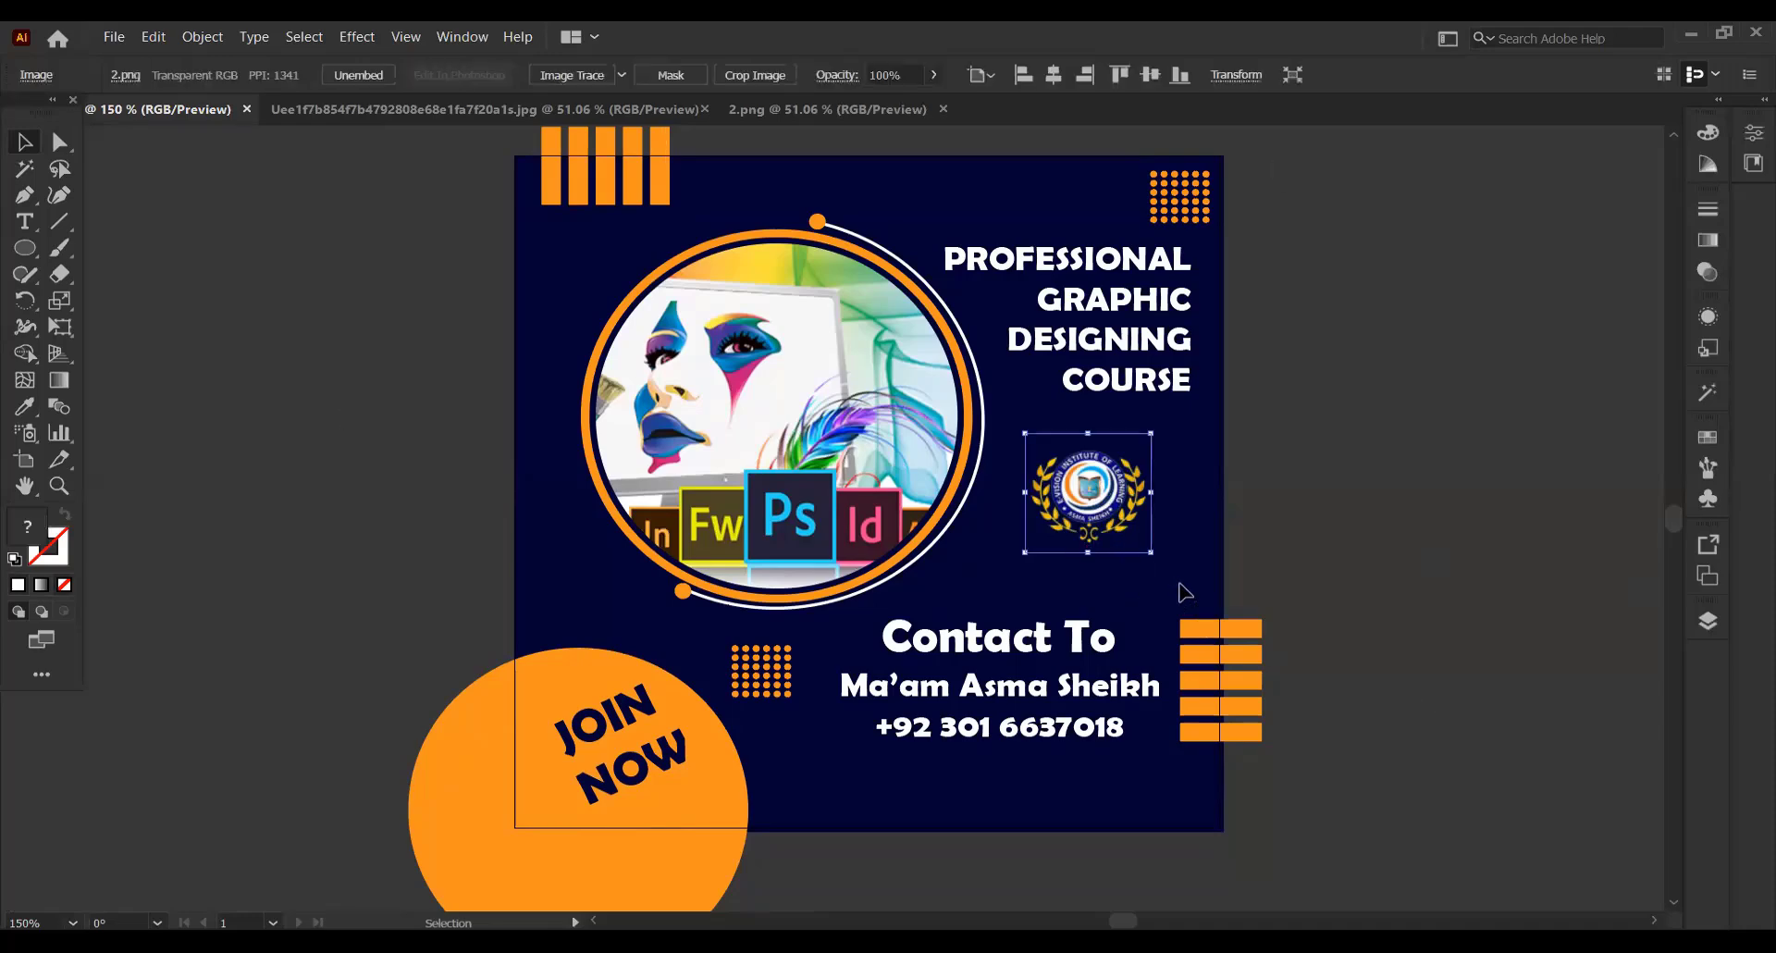
left_click_drag(1154, 550, 1169, 577)
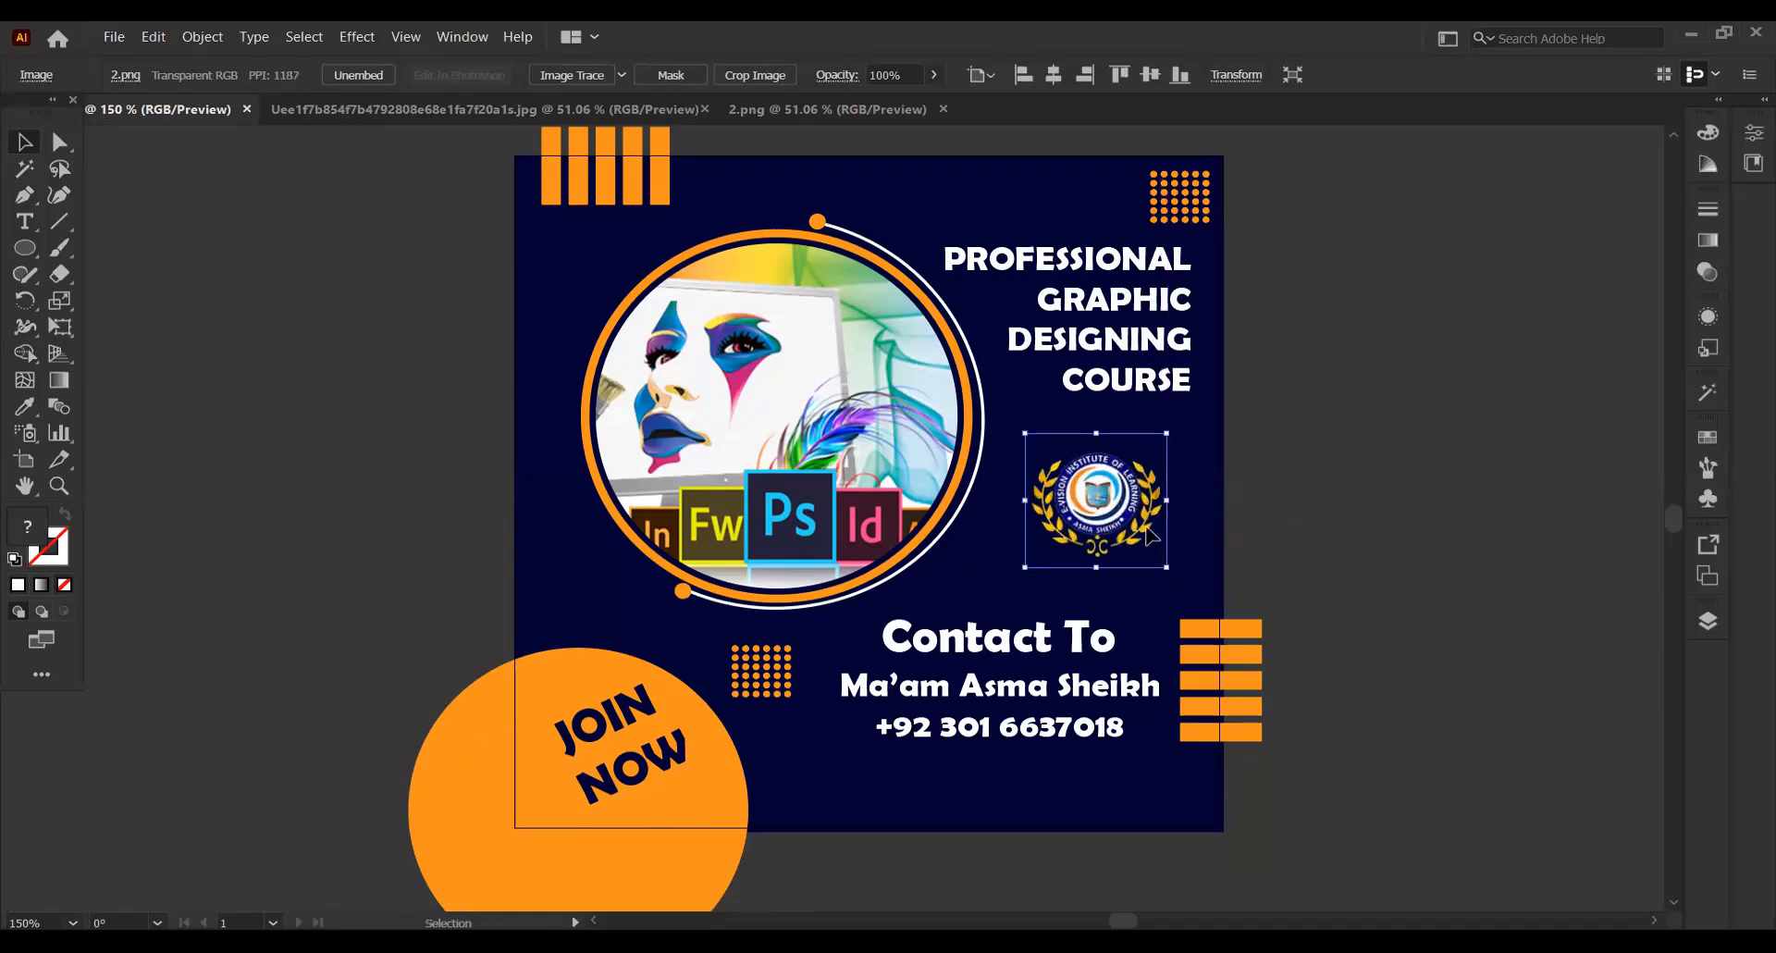
left_click(1262, 521)
left_click_drag(1107, 520, 1093, 525)
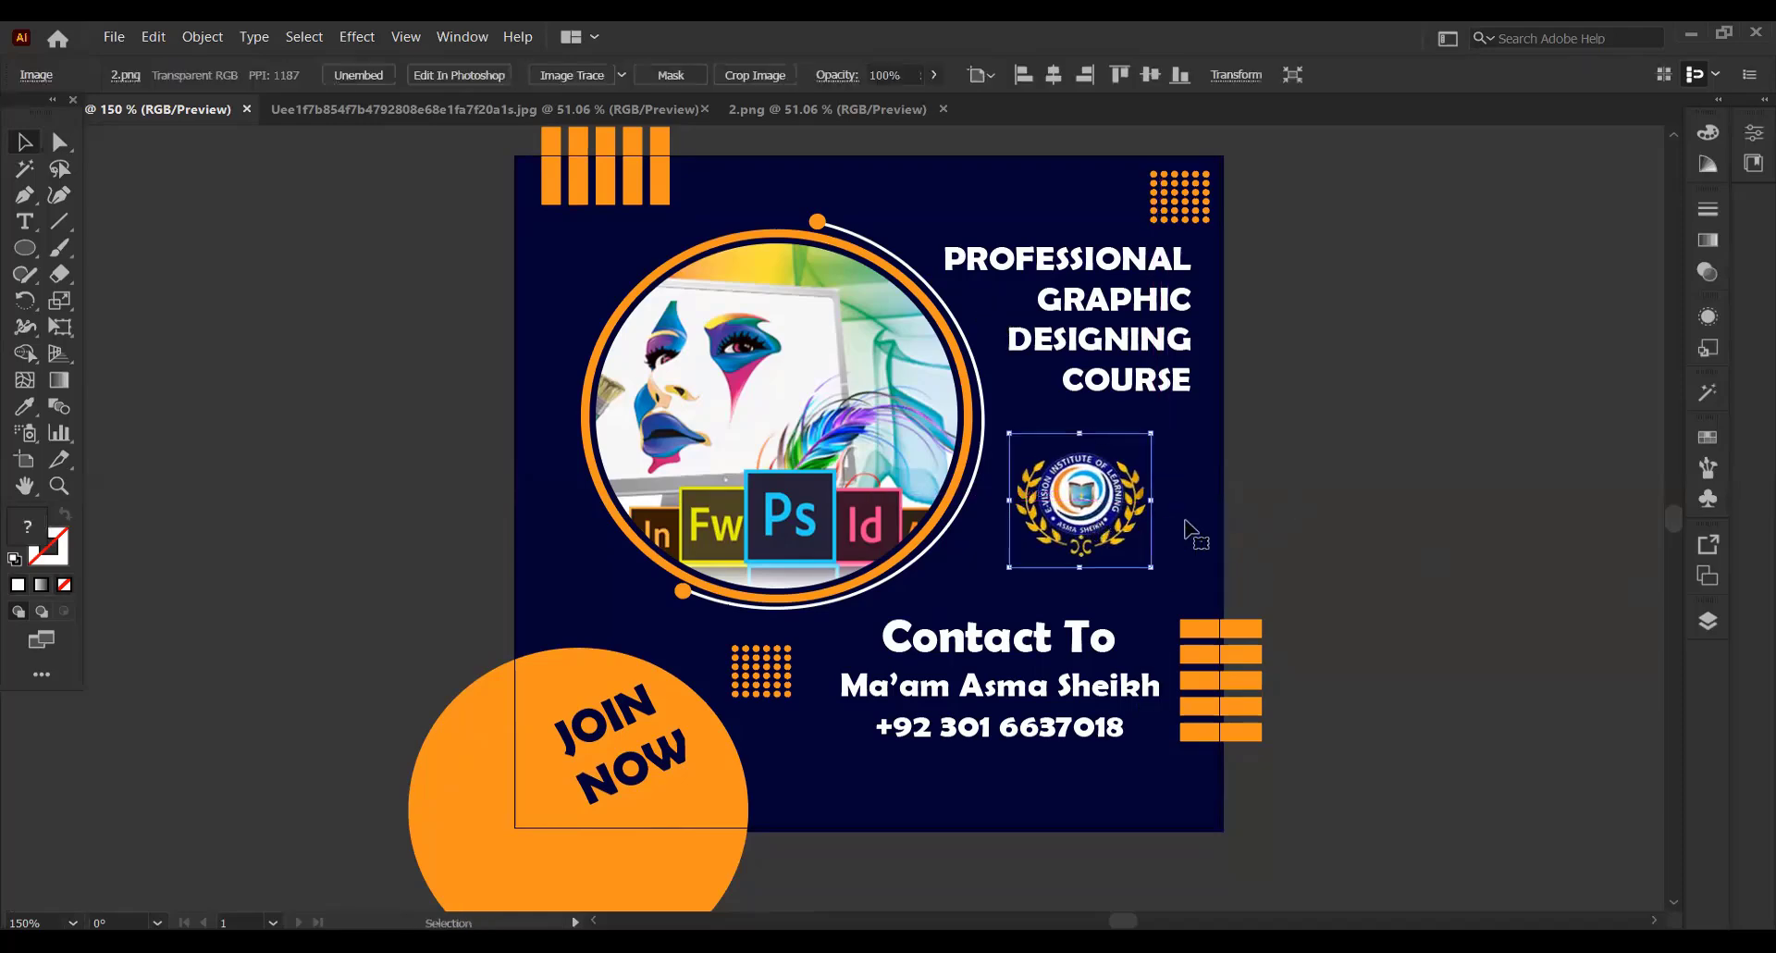
left_click(1535, 507)
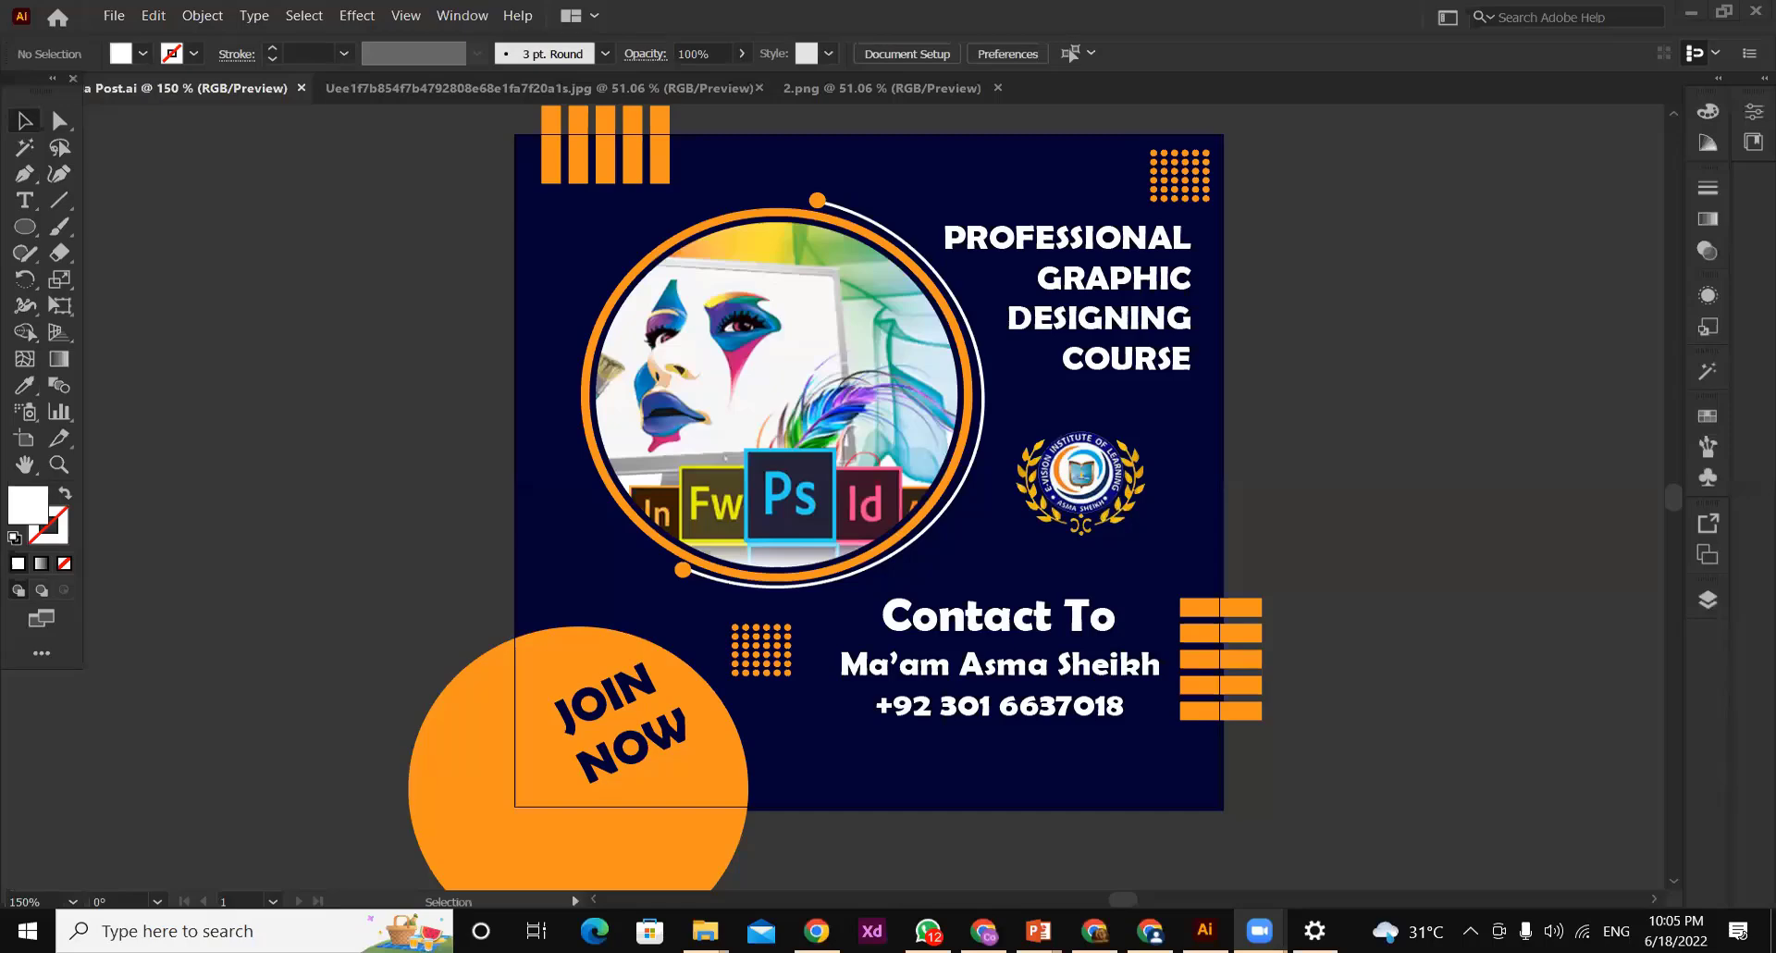
Switch to the course presentation in PowerPoint and bring up slide 18, Course Information
key("alt+Tab")
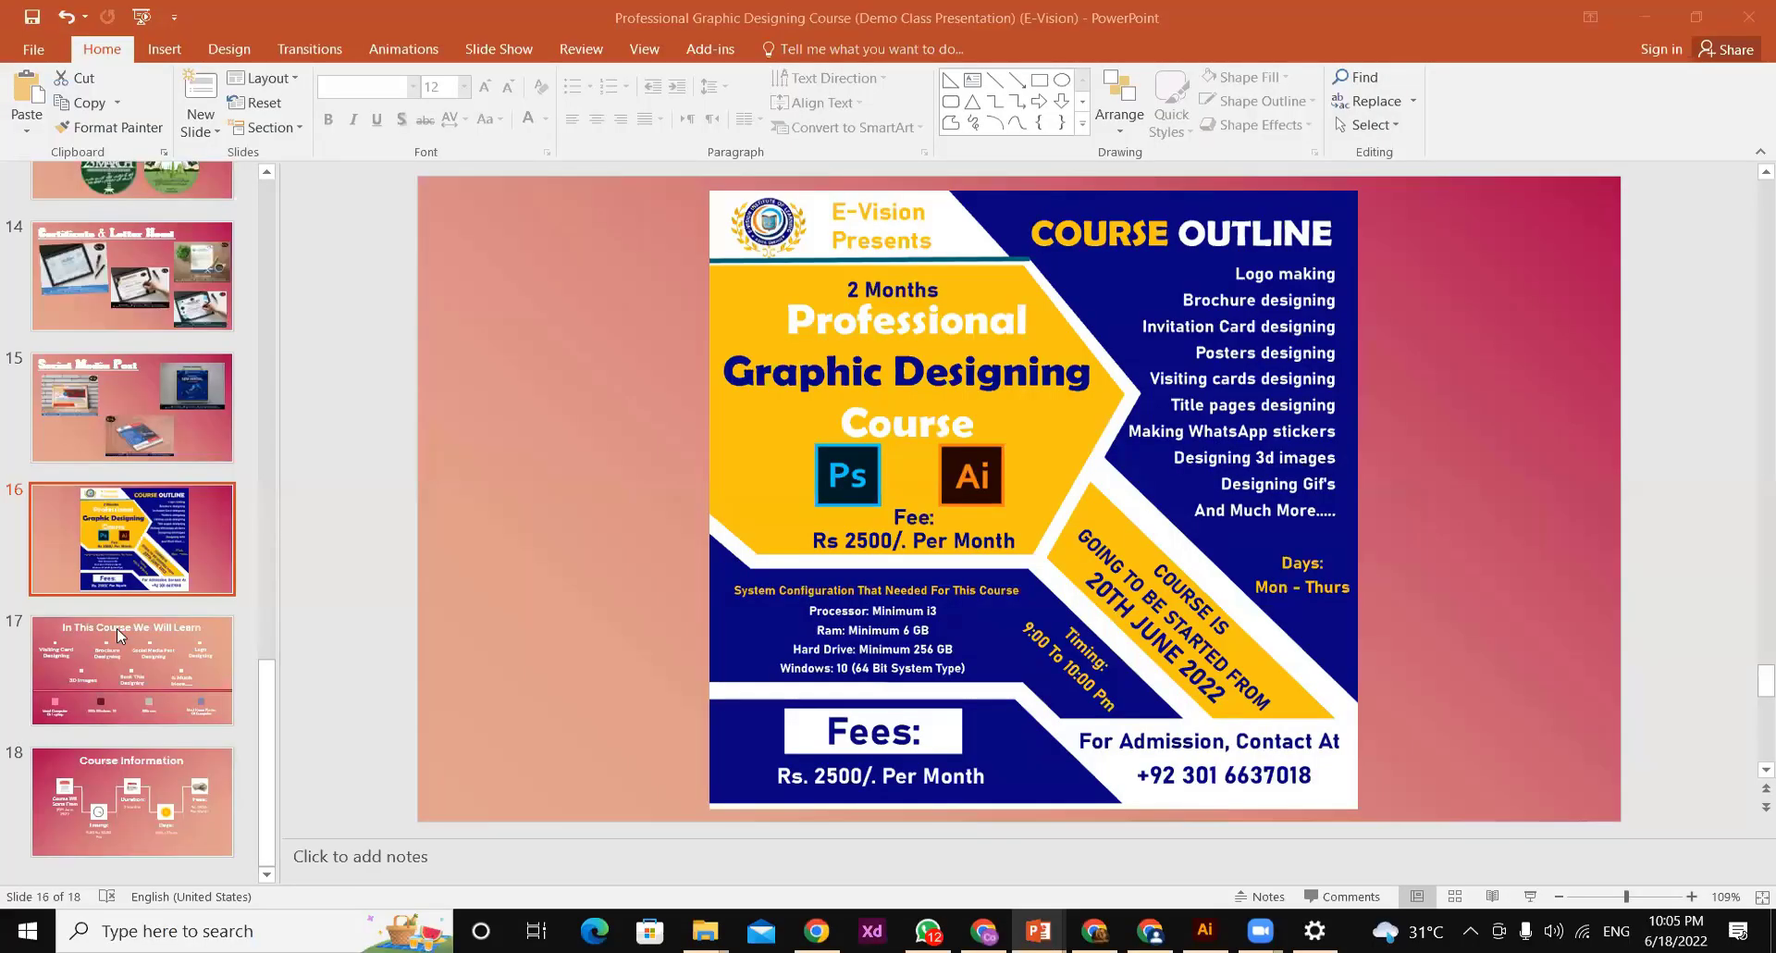
left_click(117, 813)
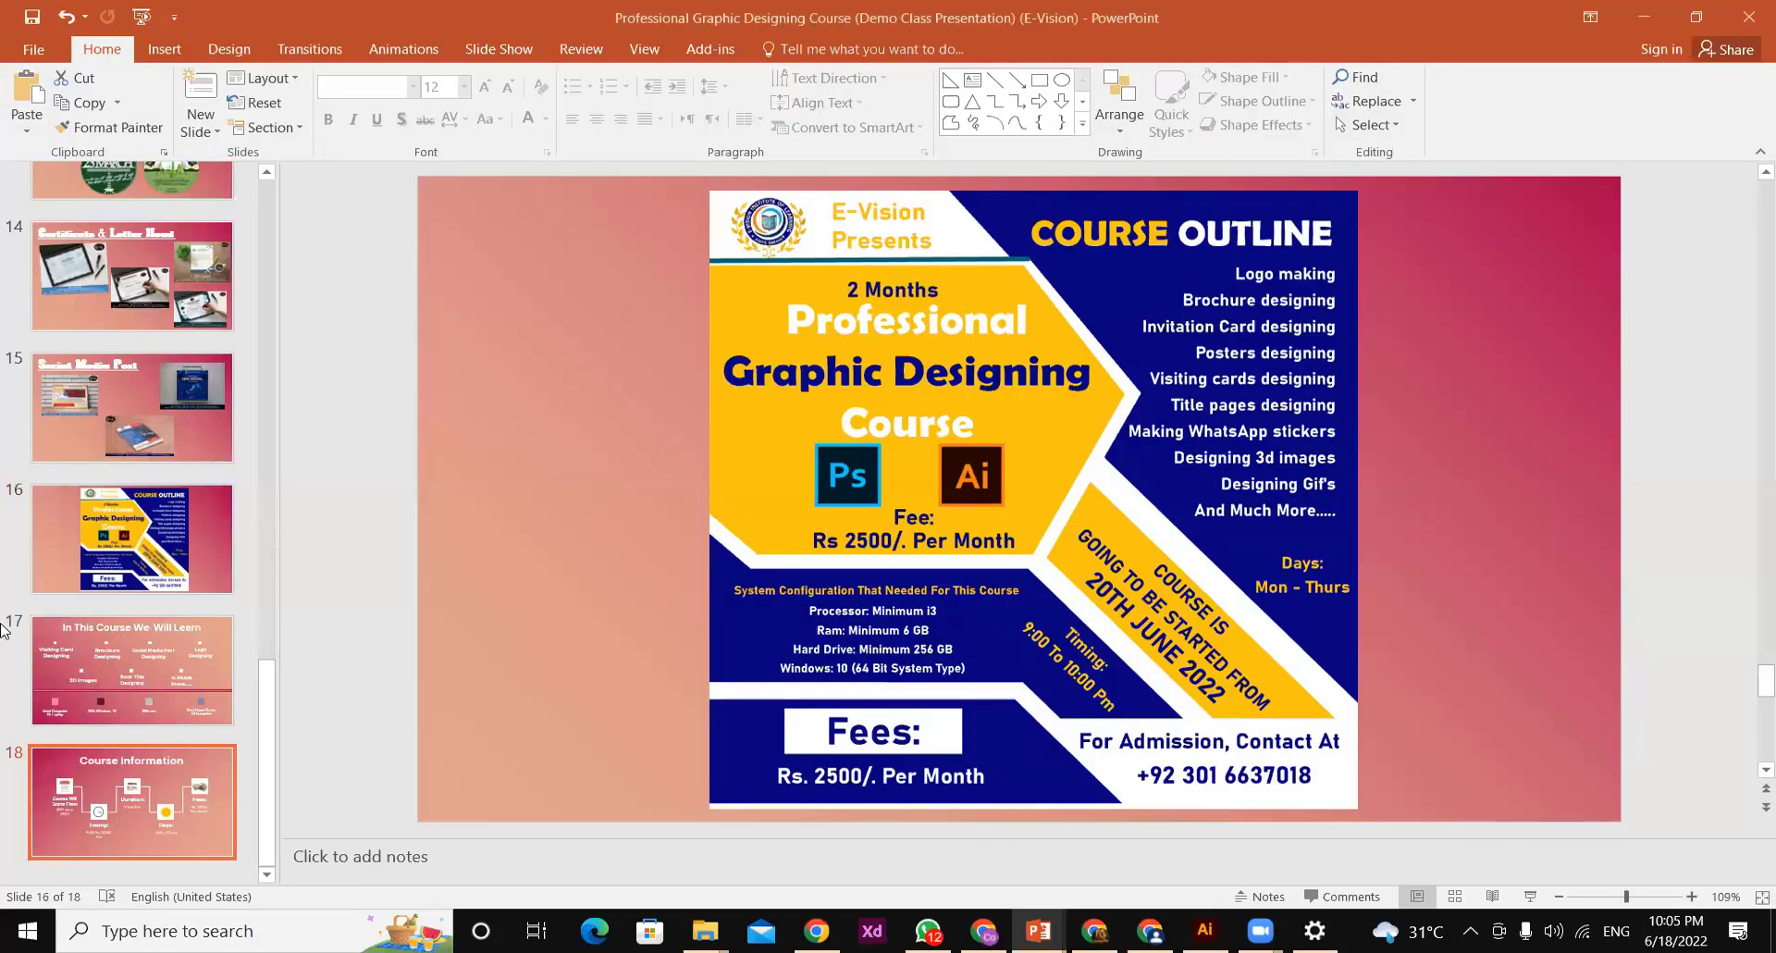